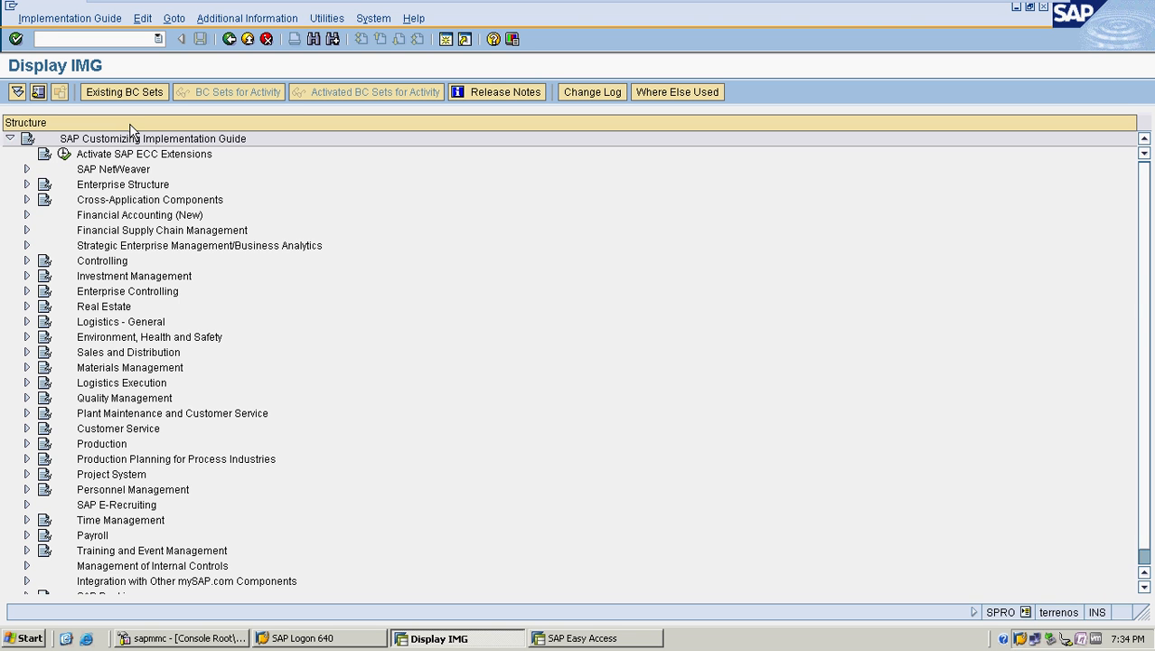
click(26, 217)
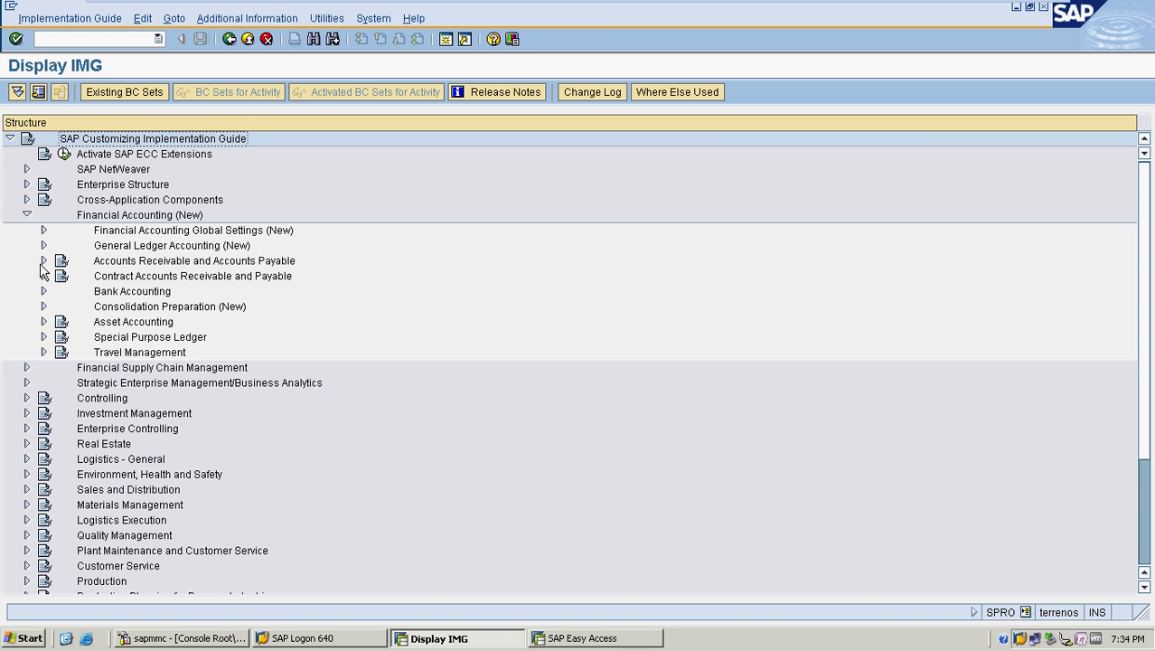
click(43, 231)
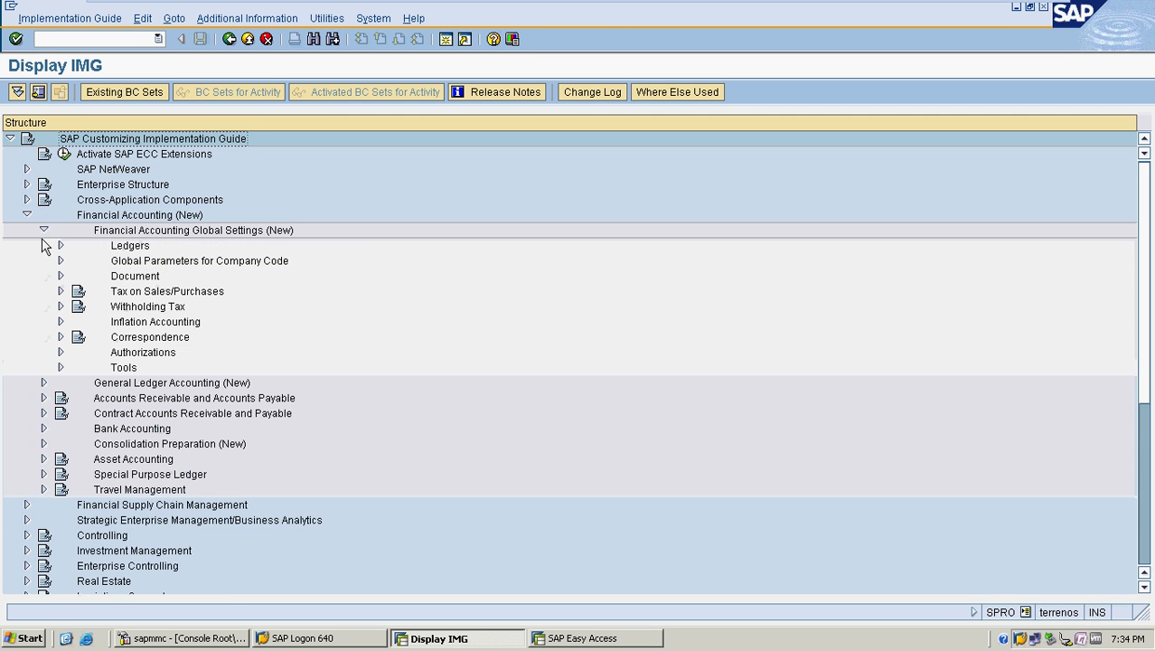
click(43, 230)
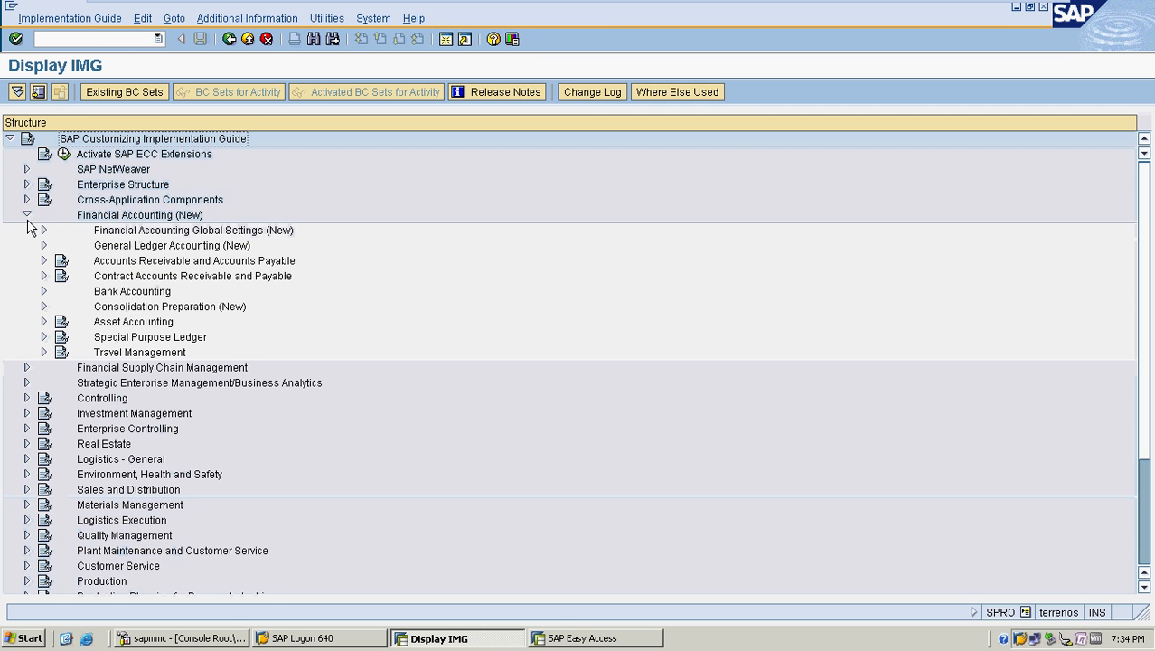
click(27, 214)
- Open the Define company activity under Enterprise Structure, Definition, Financial Accounting
click(26, 186)
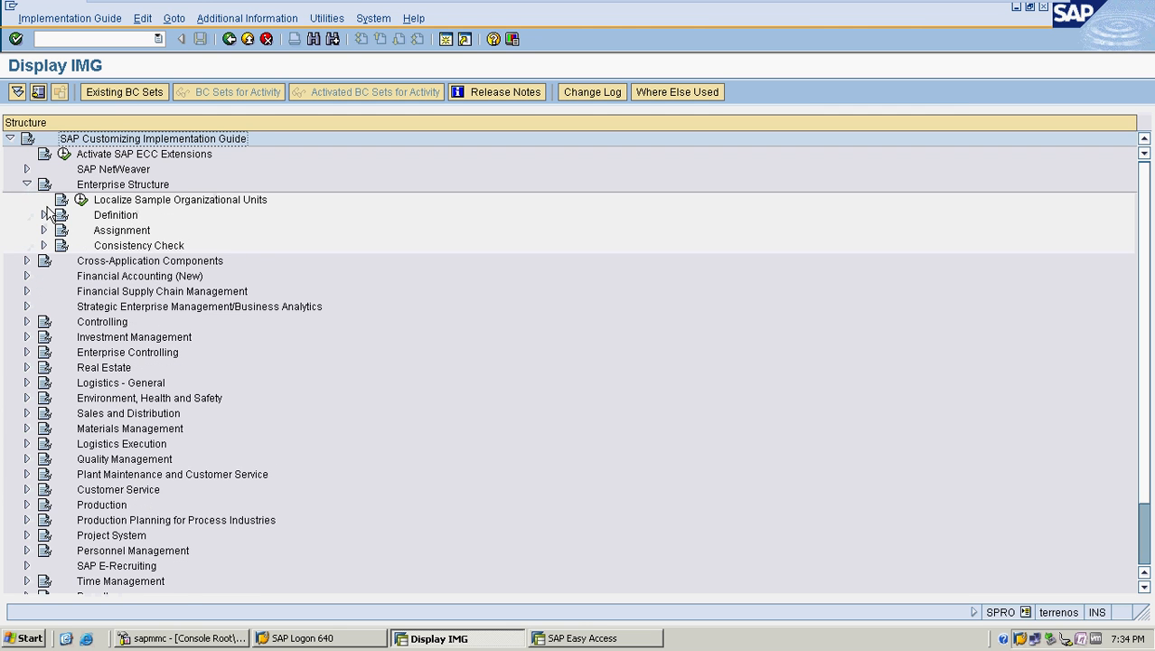
click(44, 215)
click(61, 230)
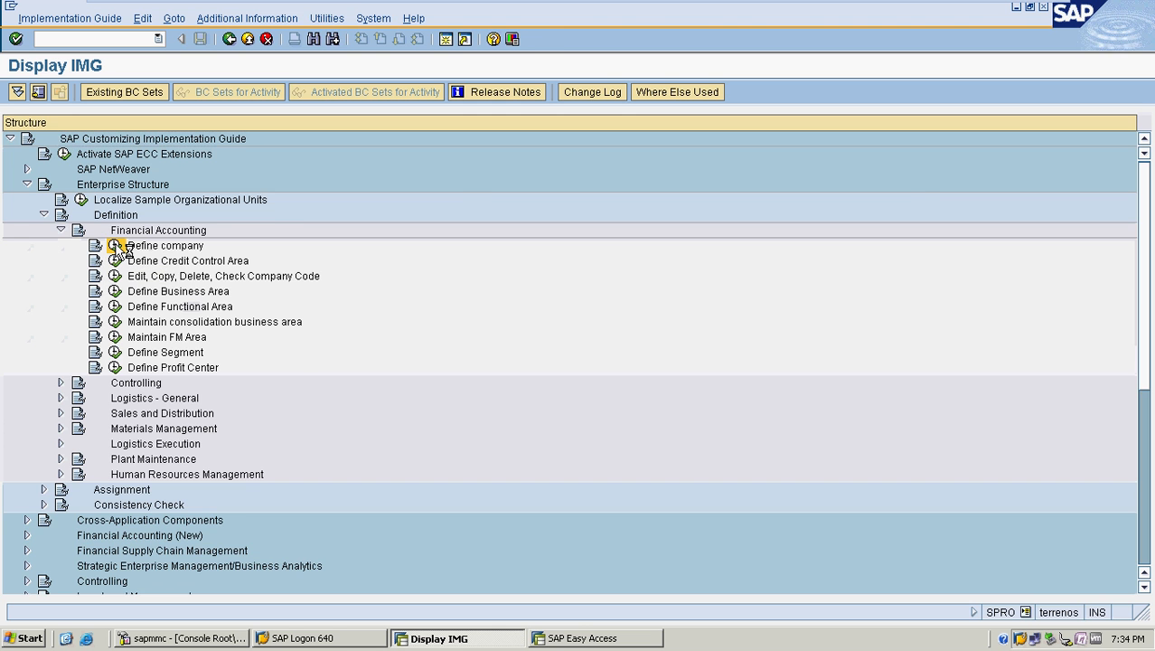
click(115, 245)
click(229, 39)
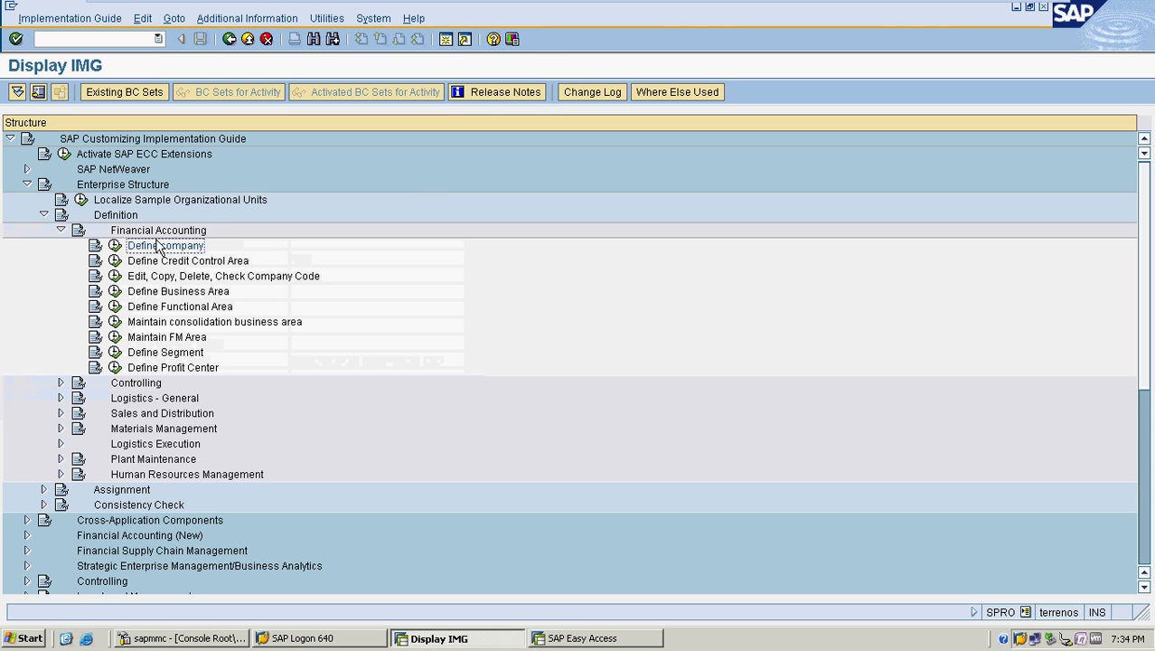
click(115, 245)
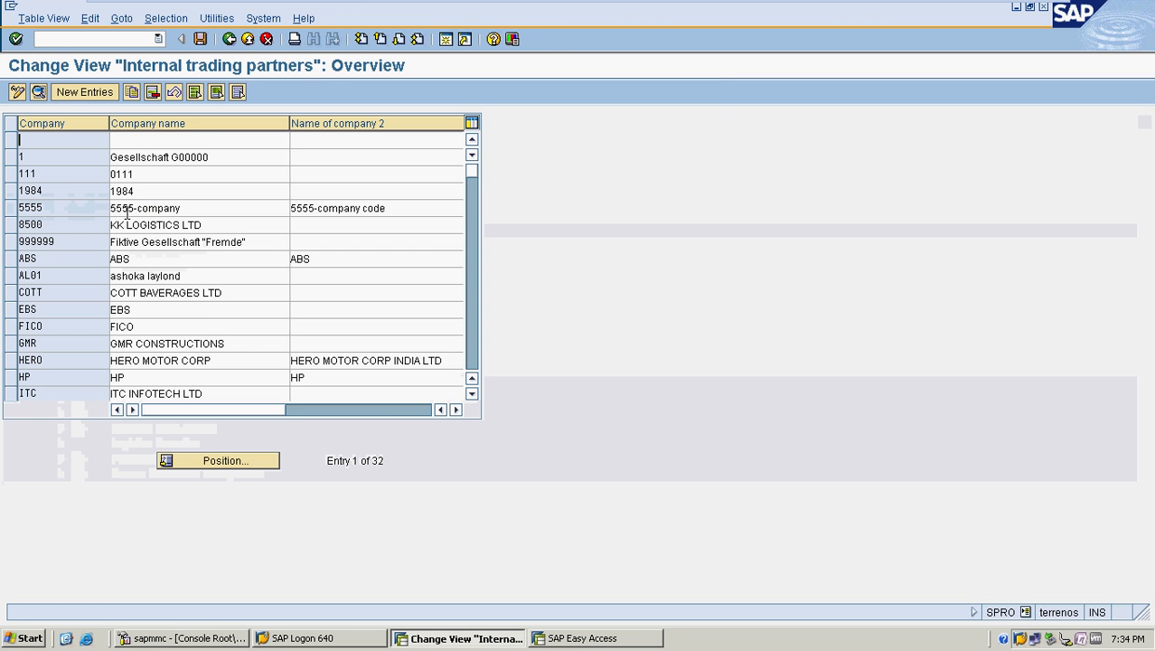
- Start a new company entry with company ID MRF and company name MRF COMPANY LTD
click(97, 94)
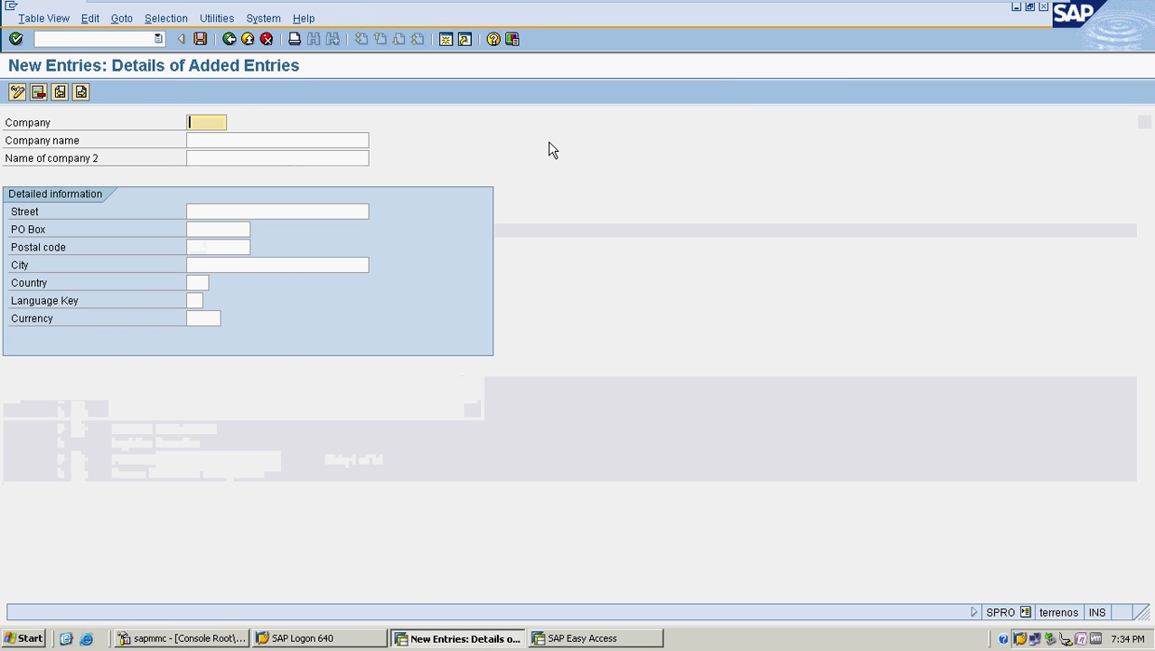
text(mrrf)
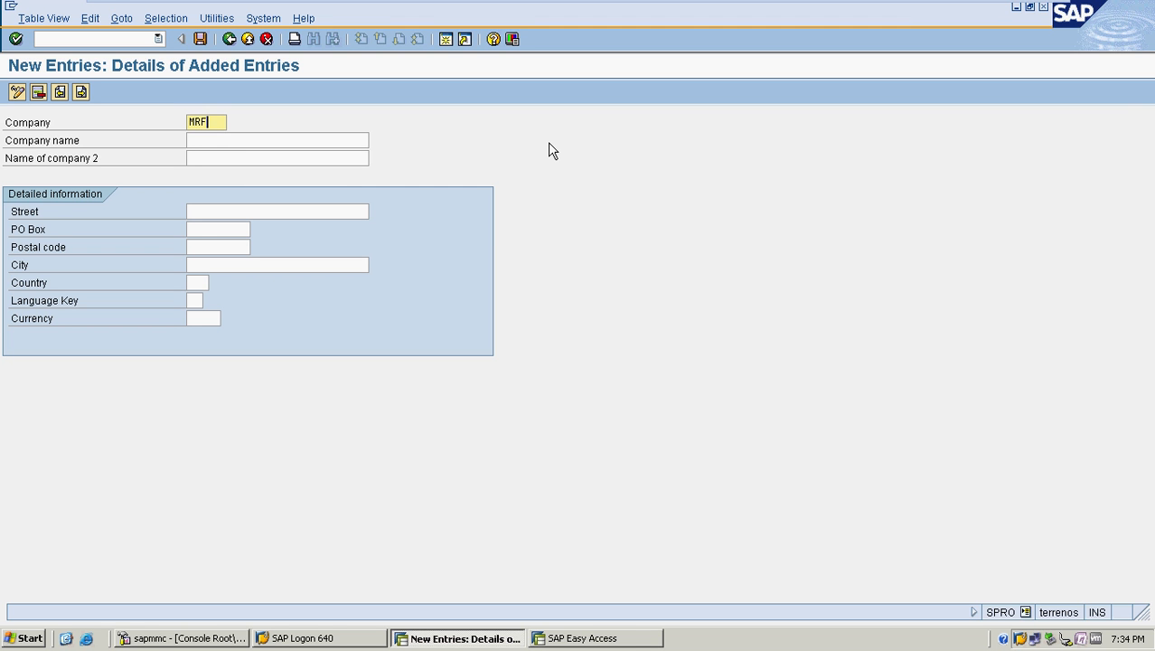
key(Tab)
text(MR)
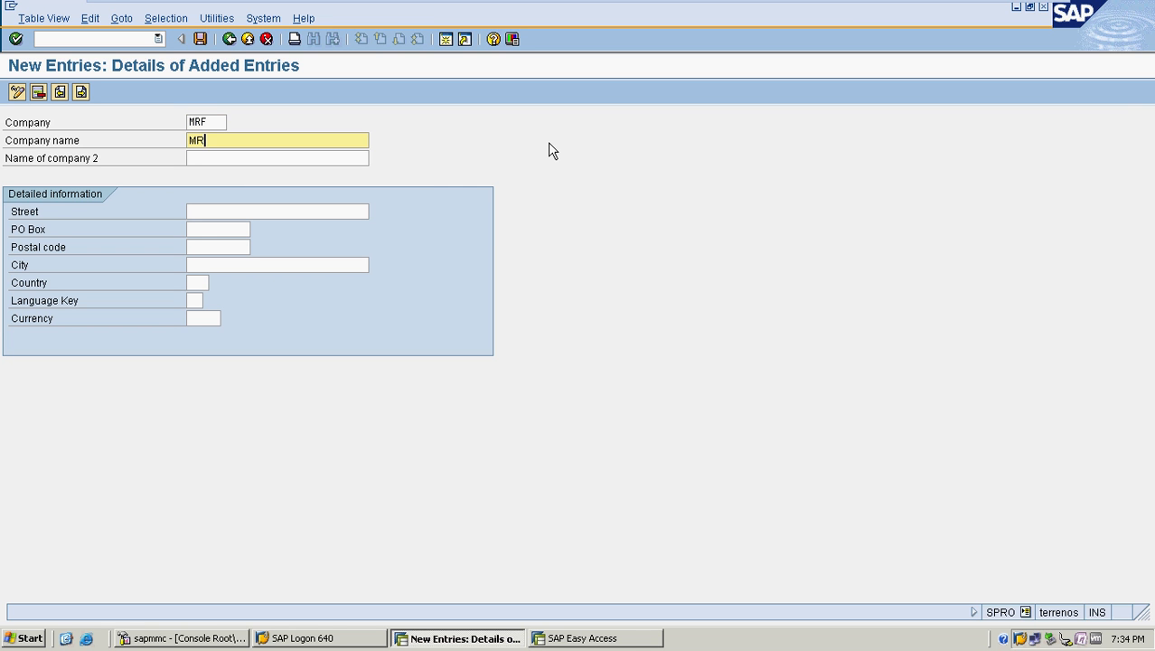
text(F COMPANY LTD)
key(Tab)
key(Tab)
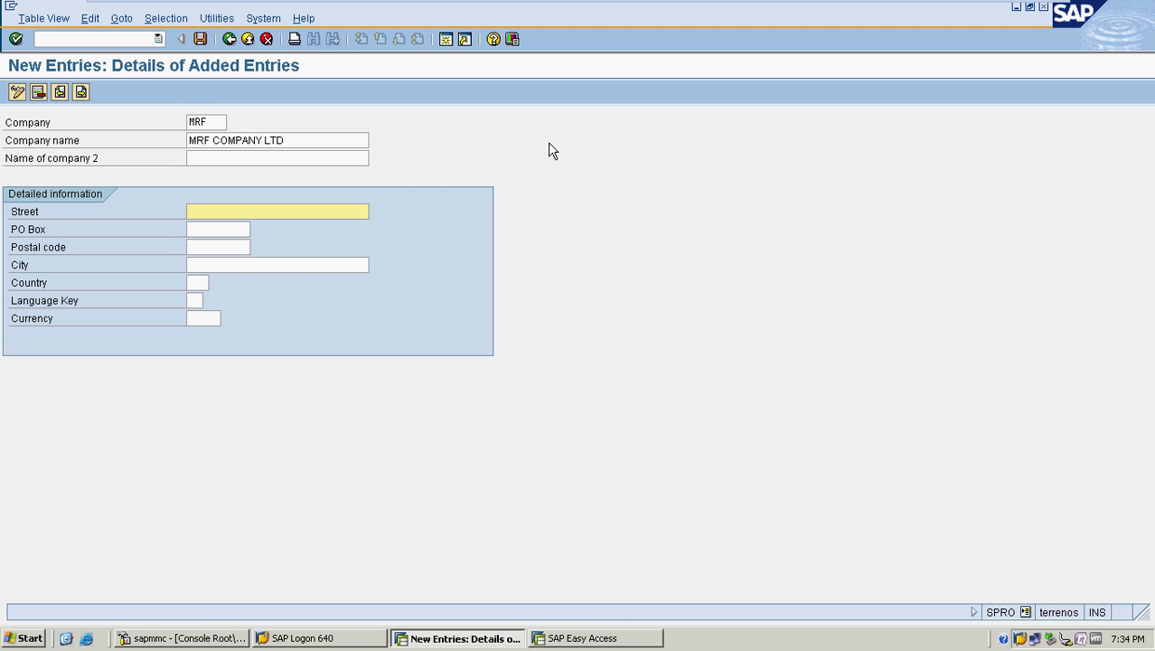
- Fill in the new company's street and postal code, leaving the PO box empty
text(1)
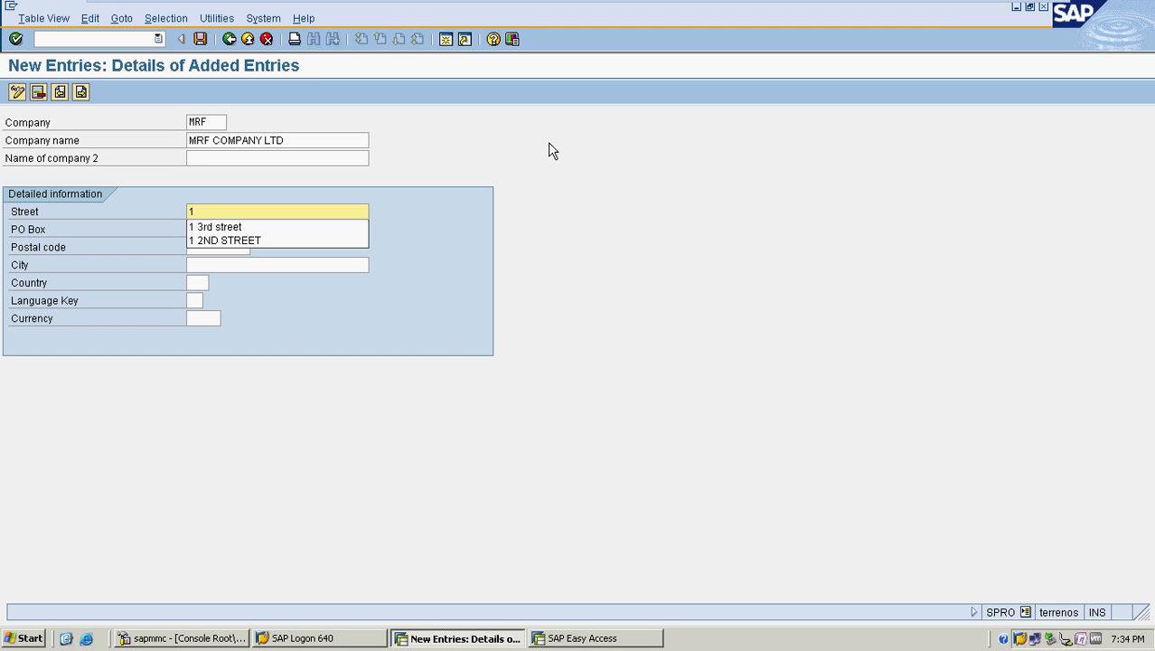
key(Down)
key(Return)
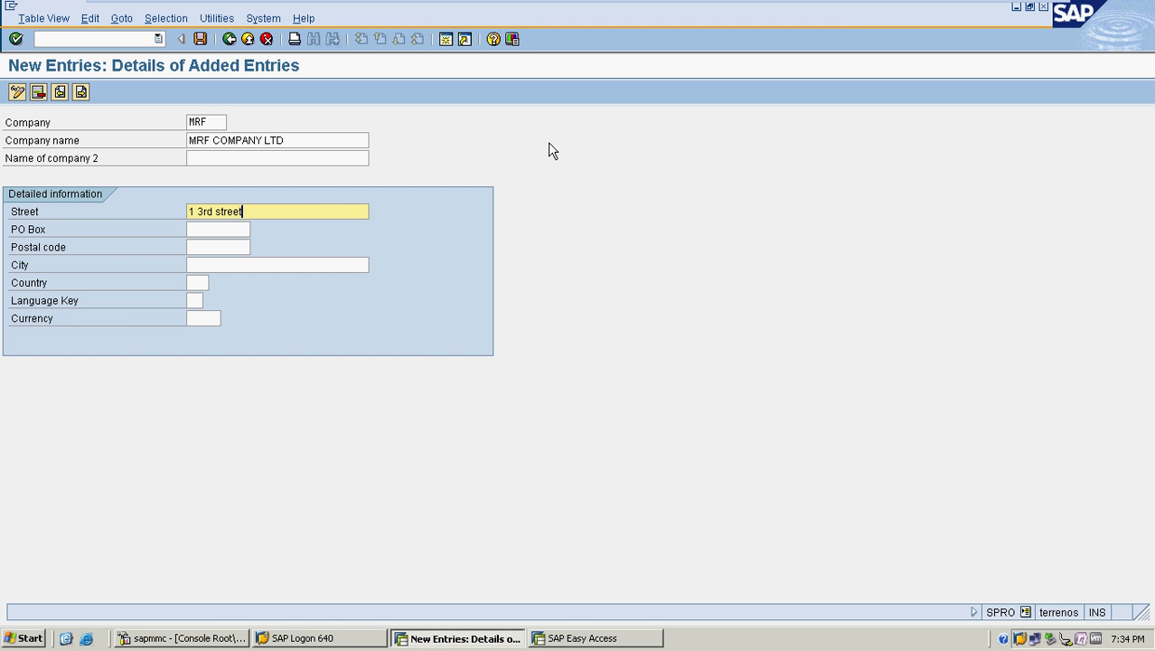
key(Tab)
key(Tab)
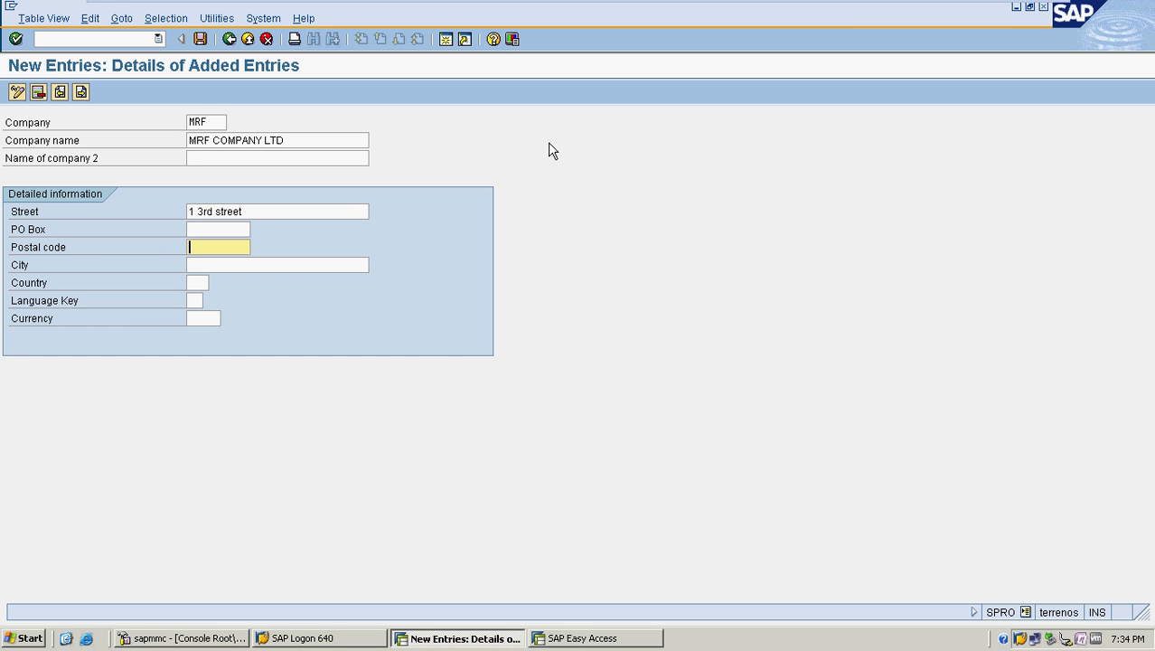
text(56)
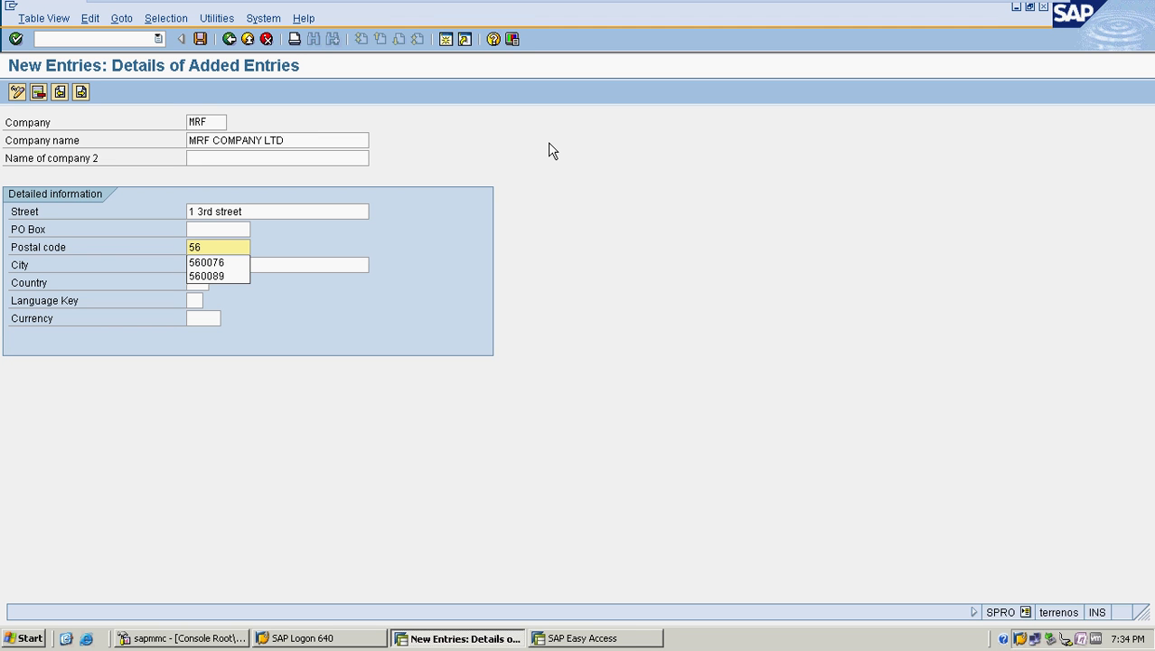
text(0016)
key(Tab)
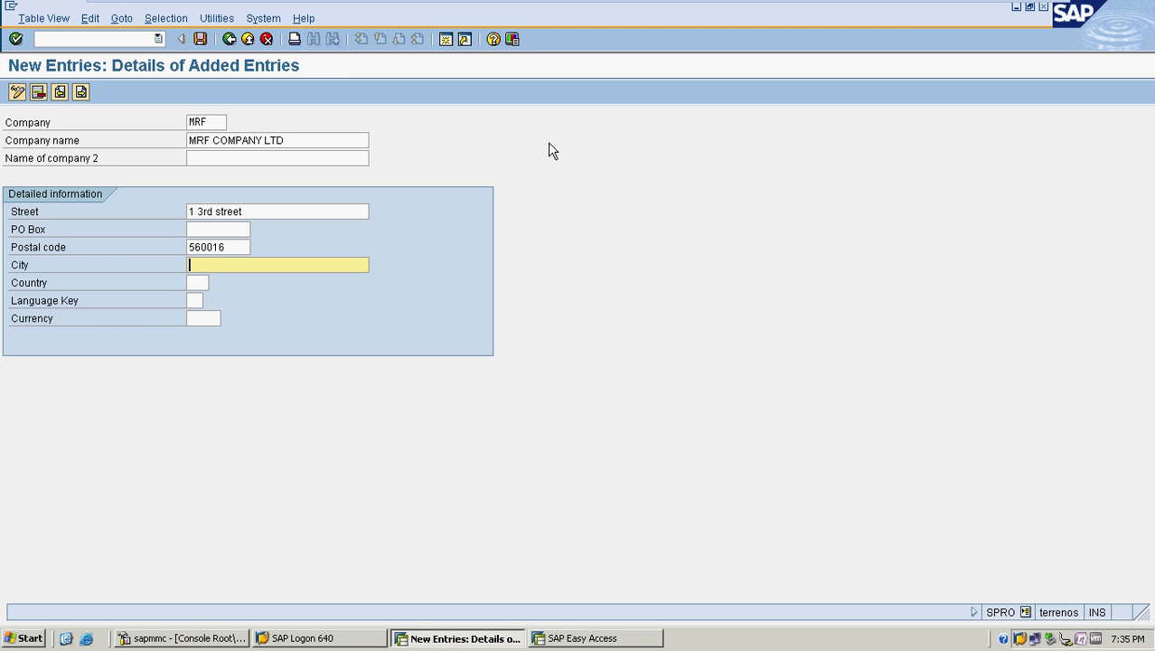
- Set the company's city to BANGALORE, country to IN, language key to EN and currency to INR
text(B)
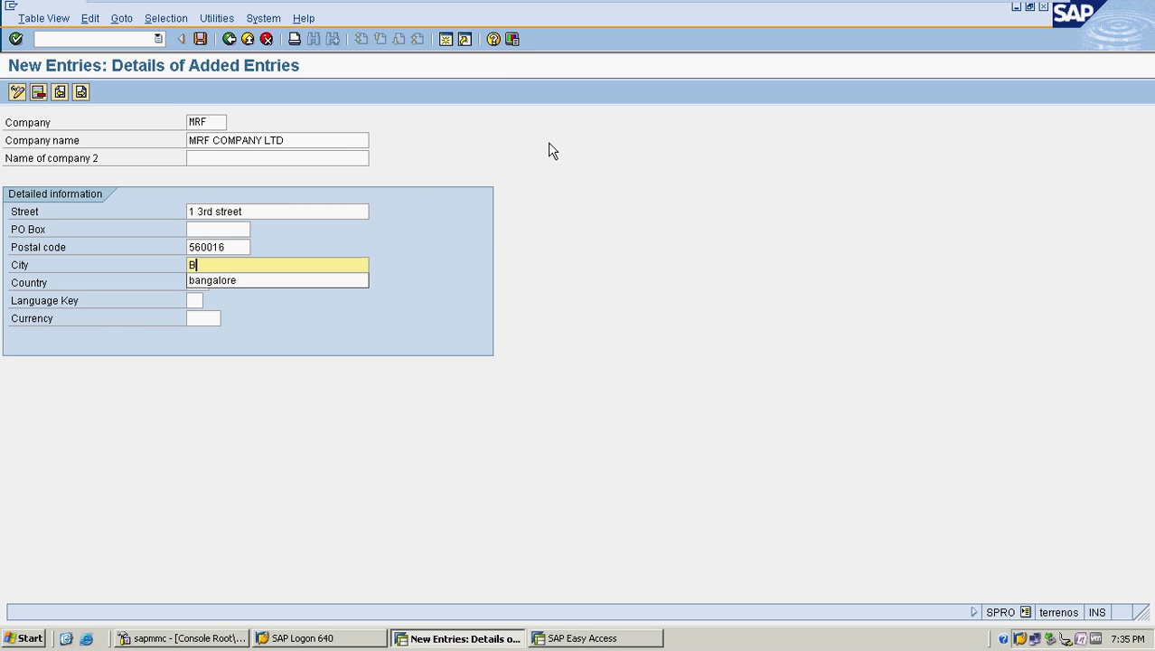
text(ANGALORE)
key(Tab)
text(IN)
key(Tab)
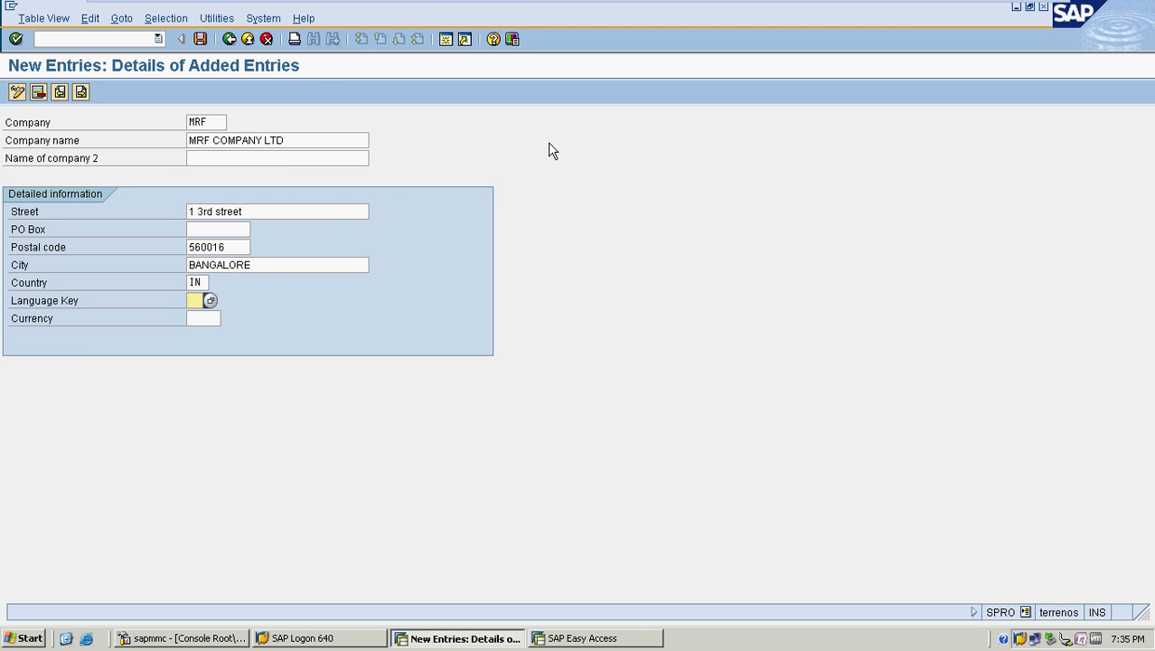
text(EN)
key(Tab)
key(Return)
click(210, 320)
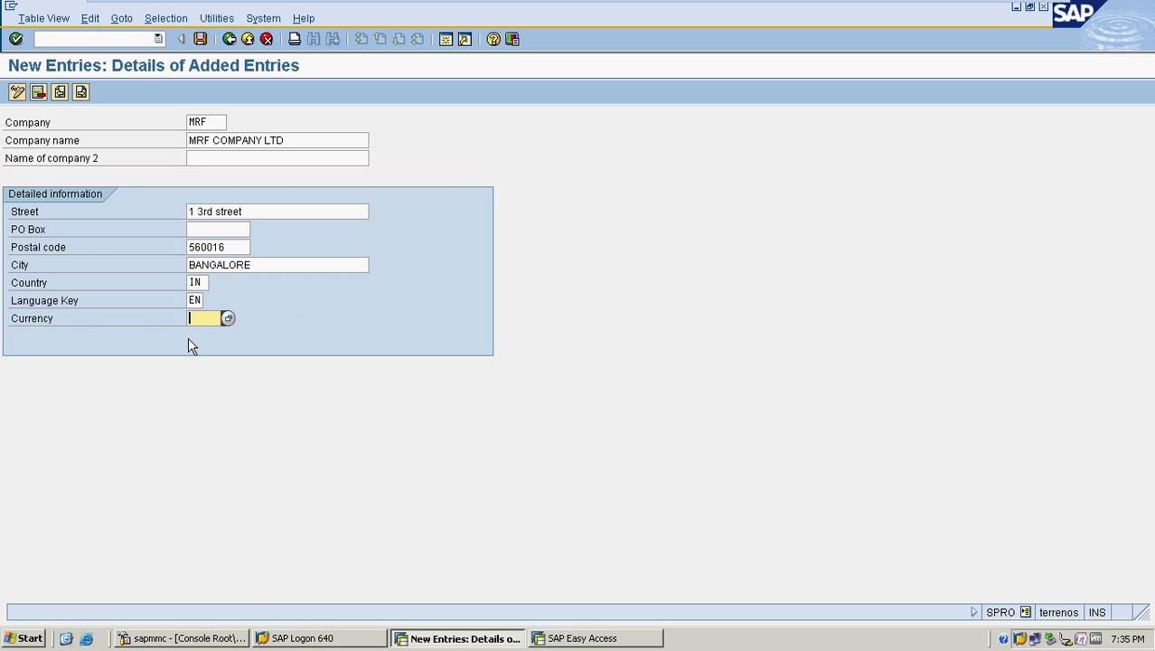
text(INR)
key(Return)
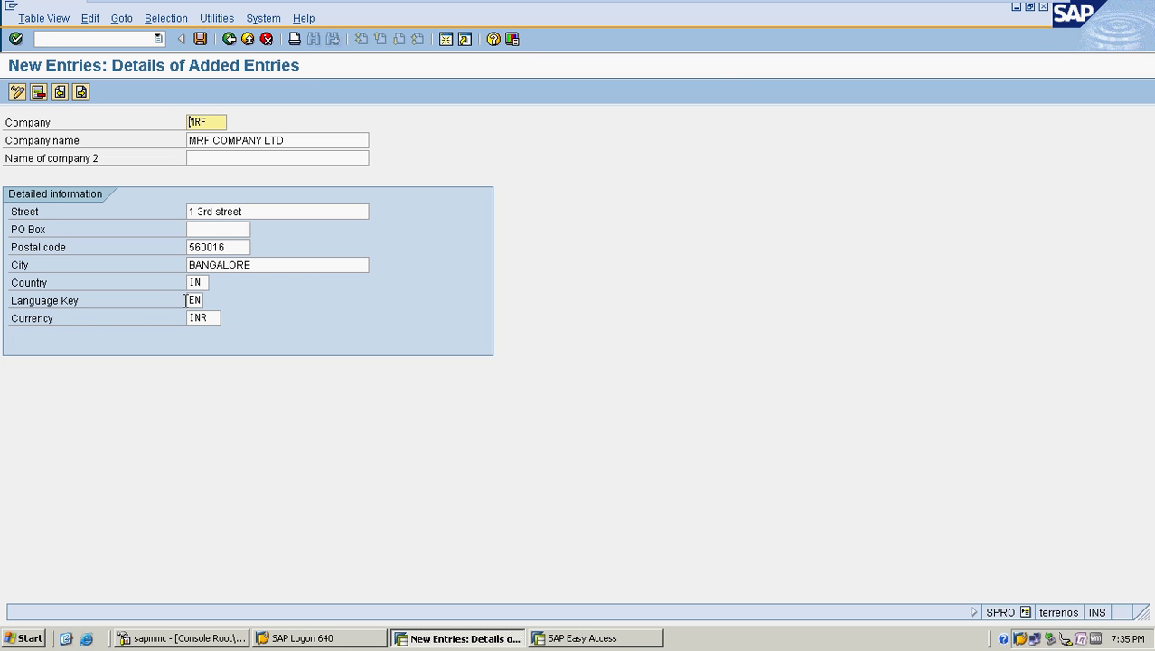
- Save the company in a new customizing request described as COMPANY CONFIGURATION FOR MRF, and return to the implementation guide
click(200, 39)
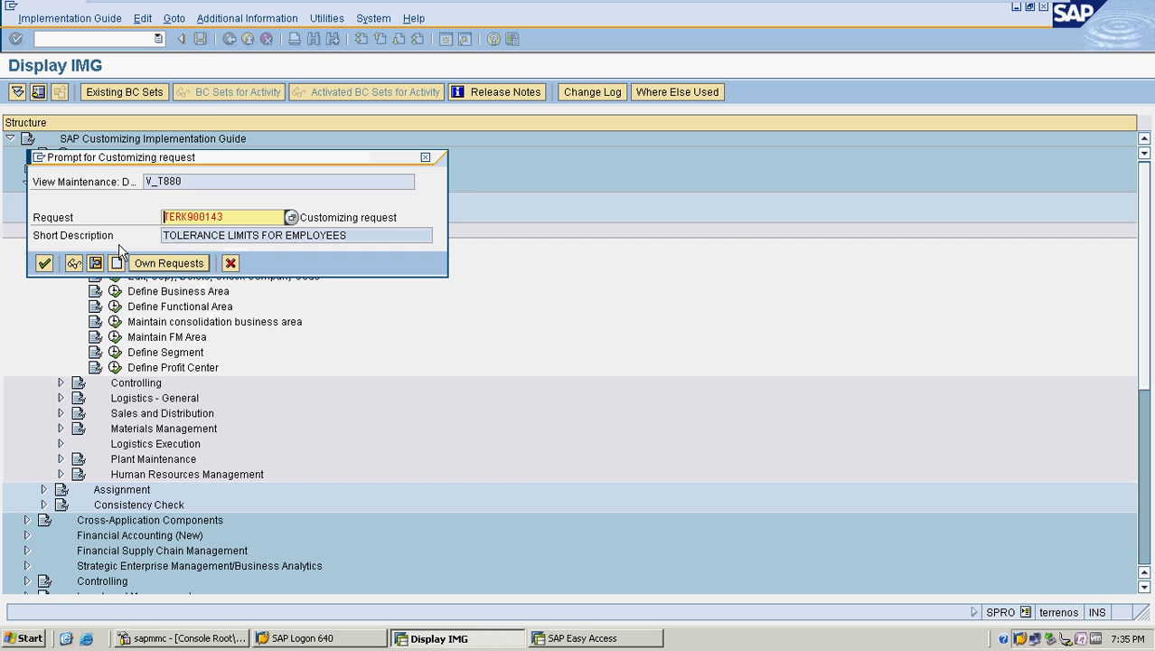
click(118, 263)
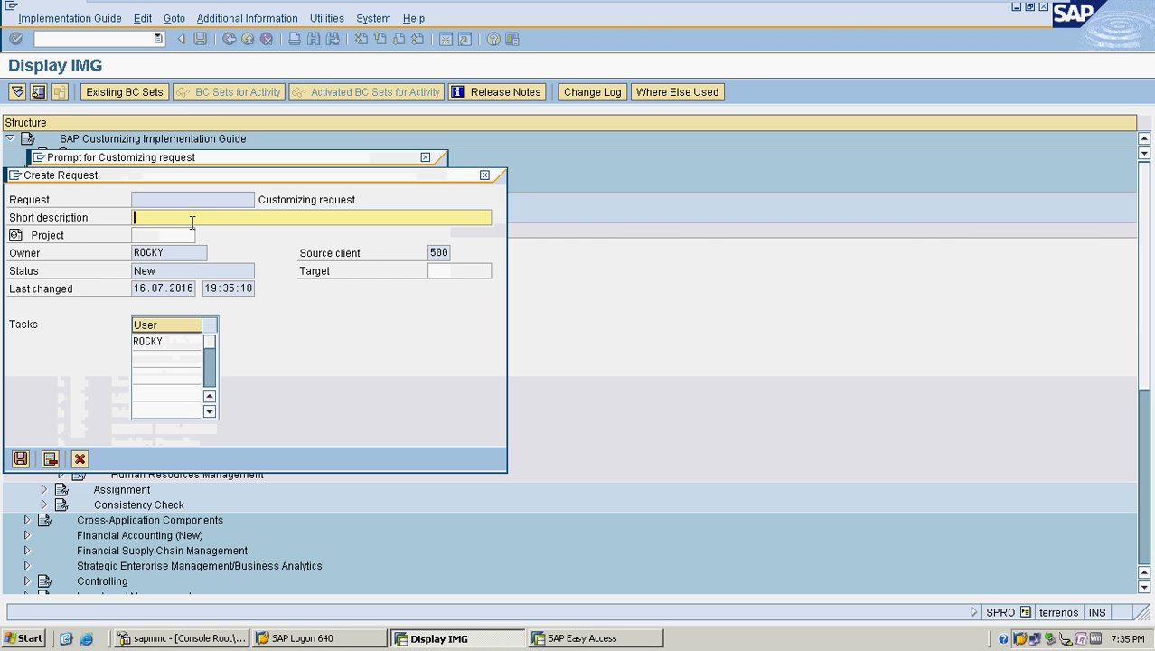
text(COMPANY)
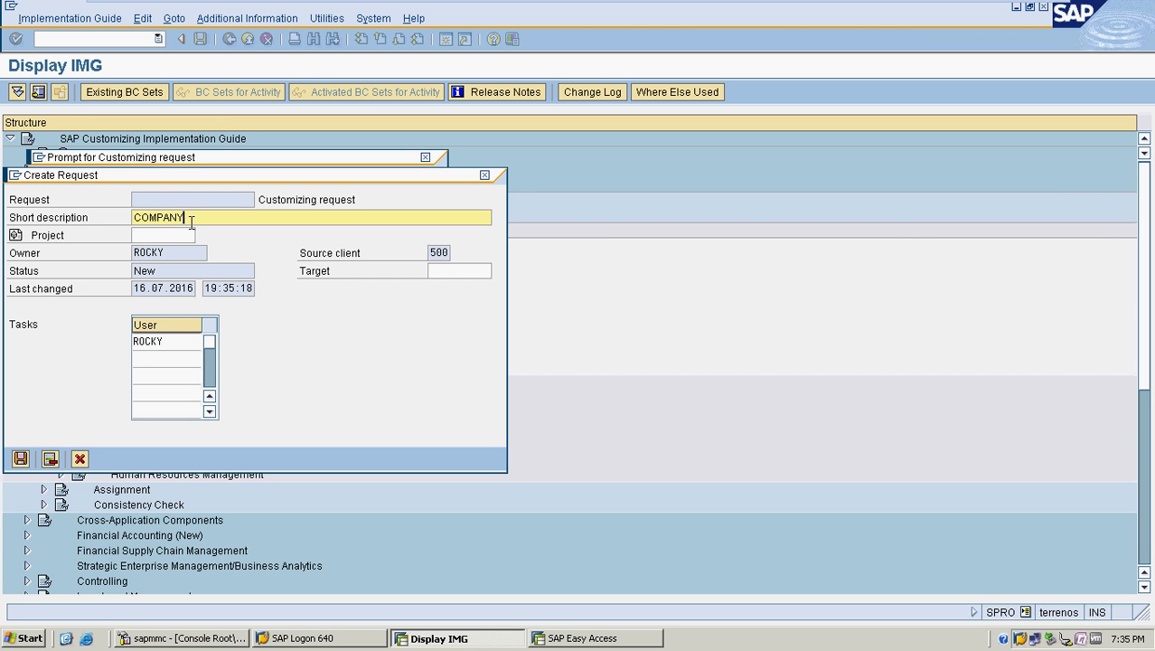
text( CONFIGURATION FOR )
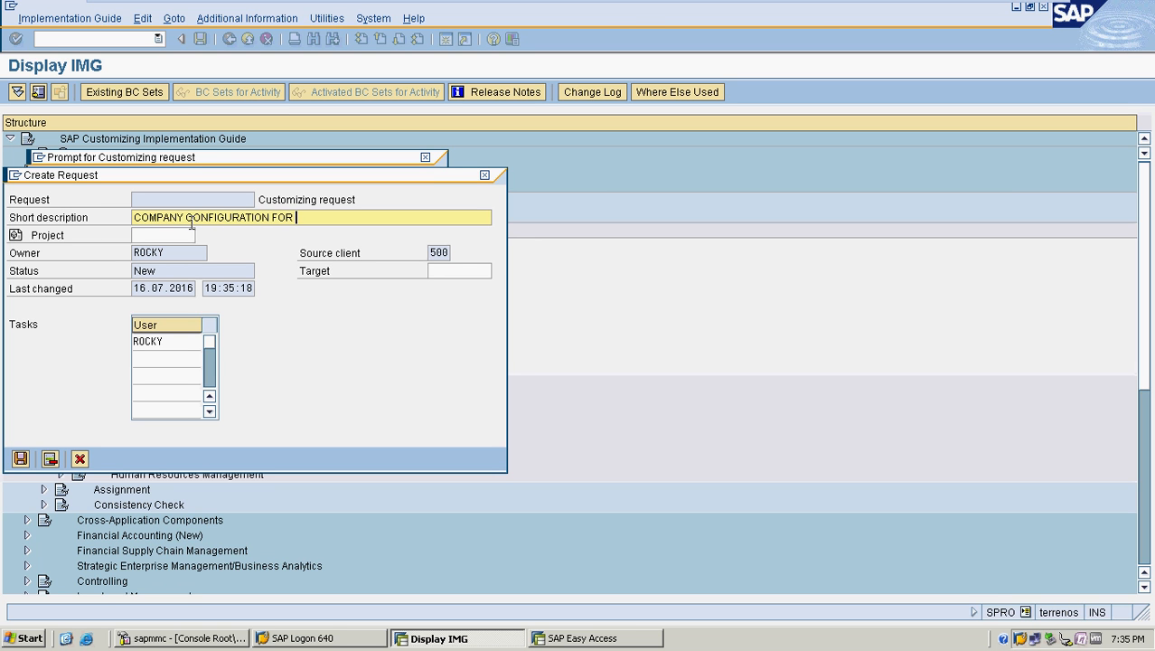
text(MRF)
click(20, 458)
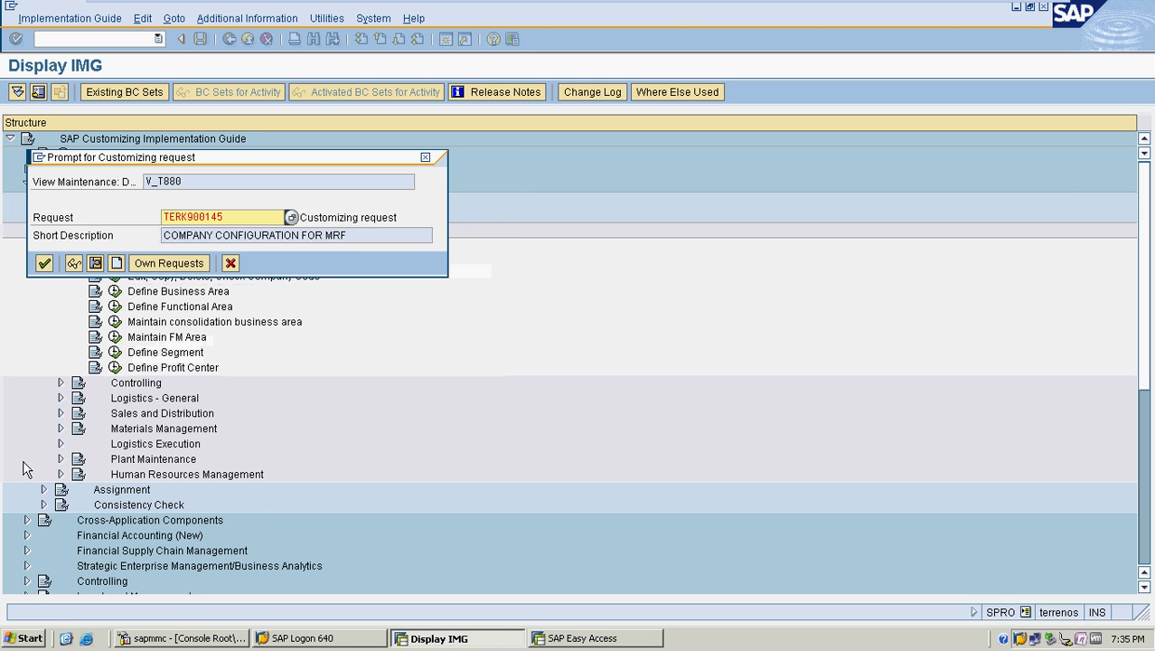
click(42, 265)
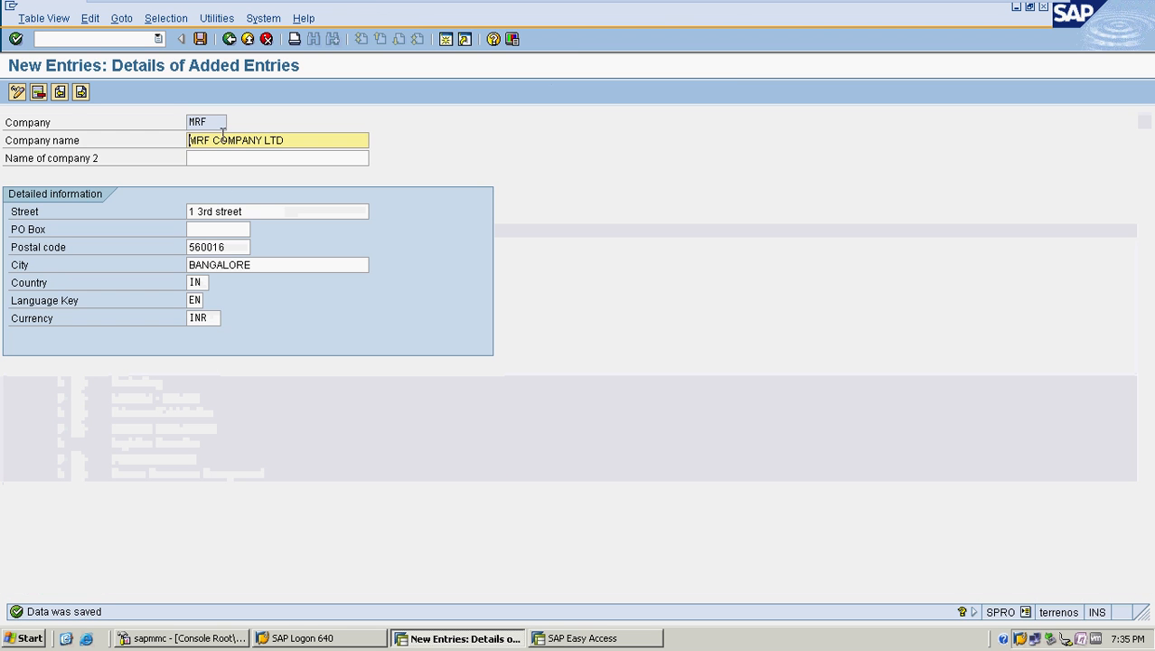
click(231, 39)
click(231, 39)
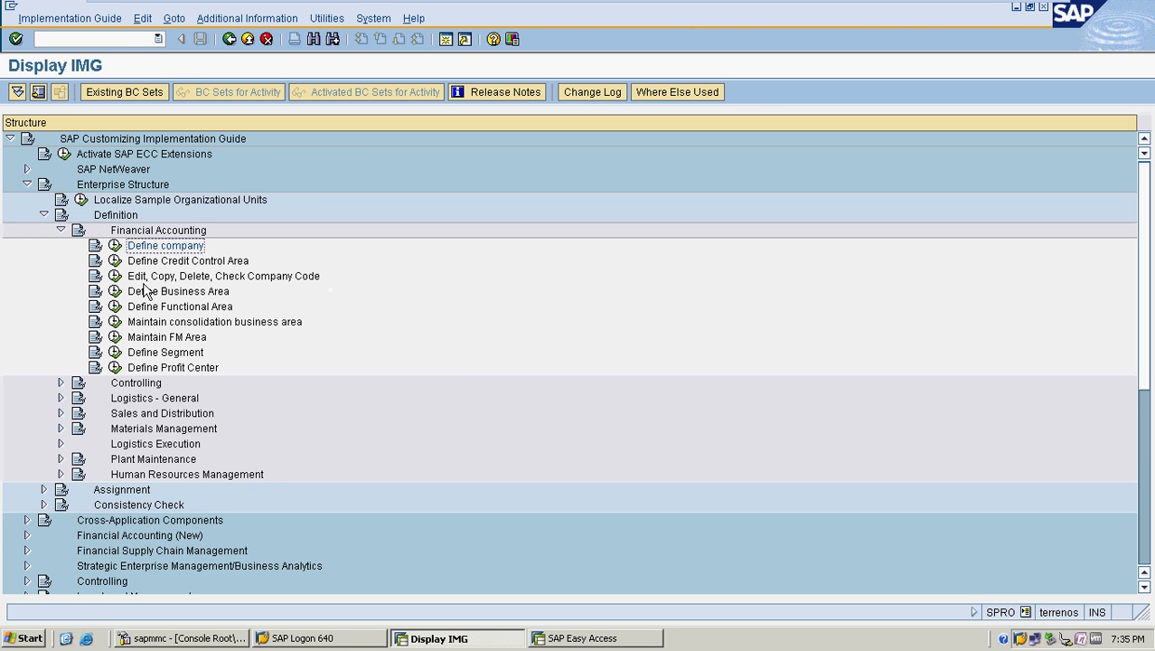
click(116, 277)
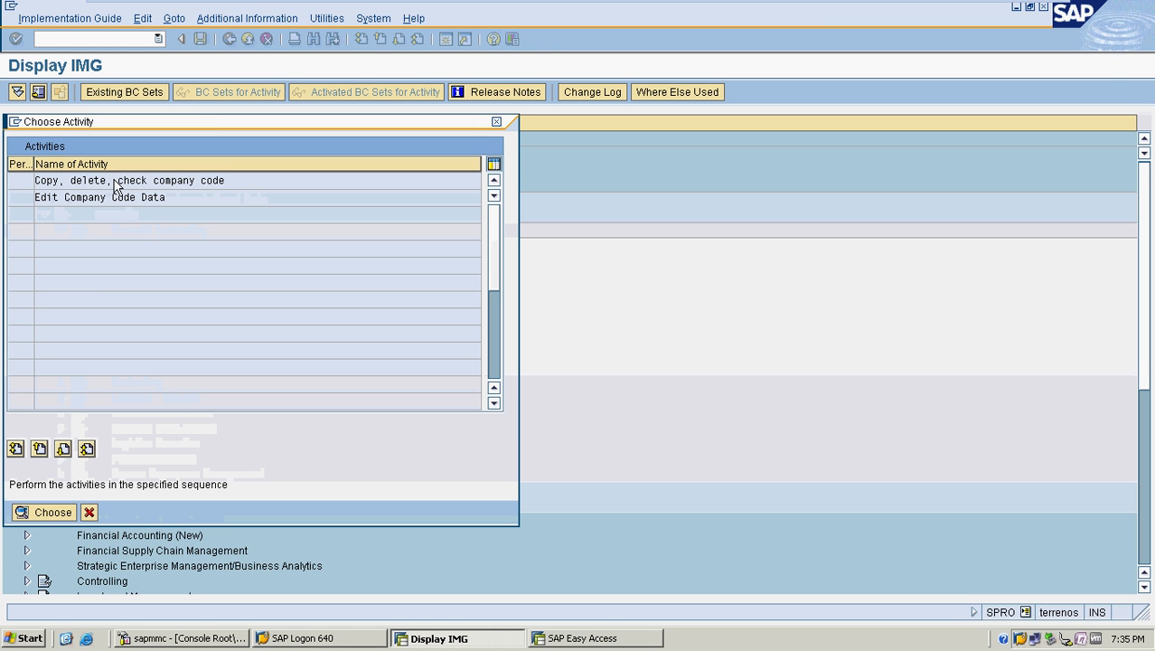
double_click(115, 181)
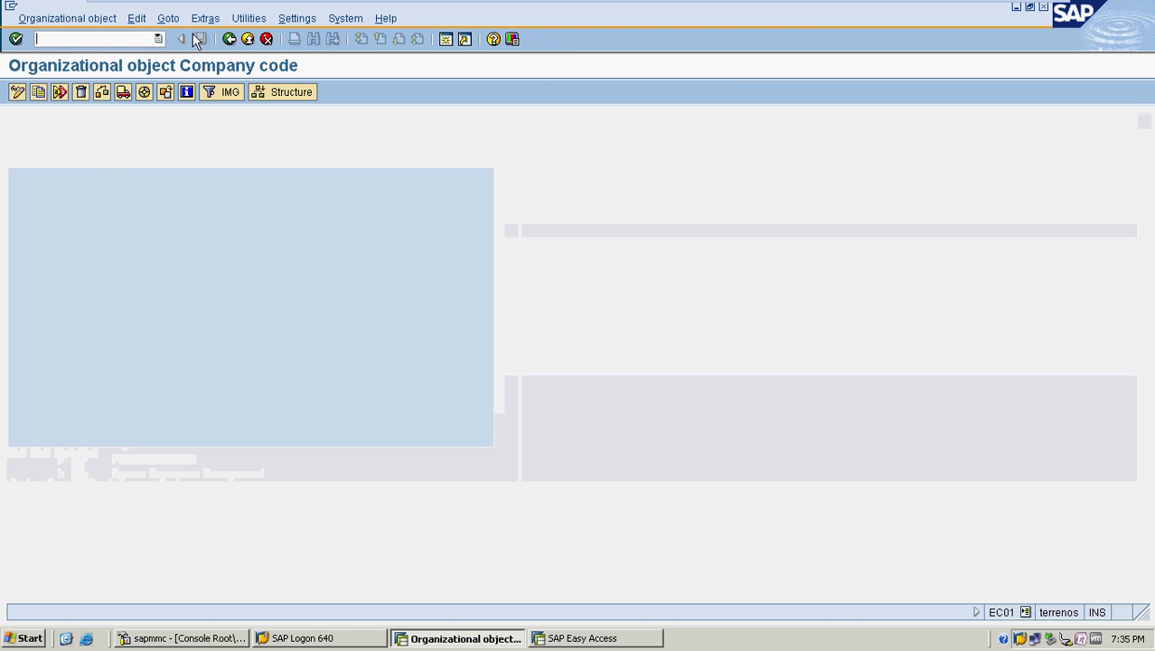
click(230, 39)
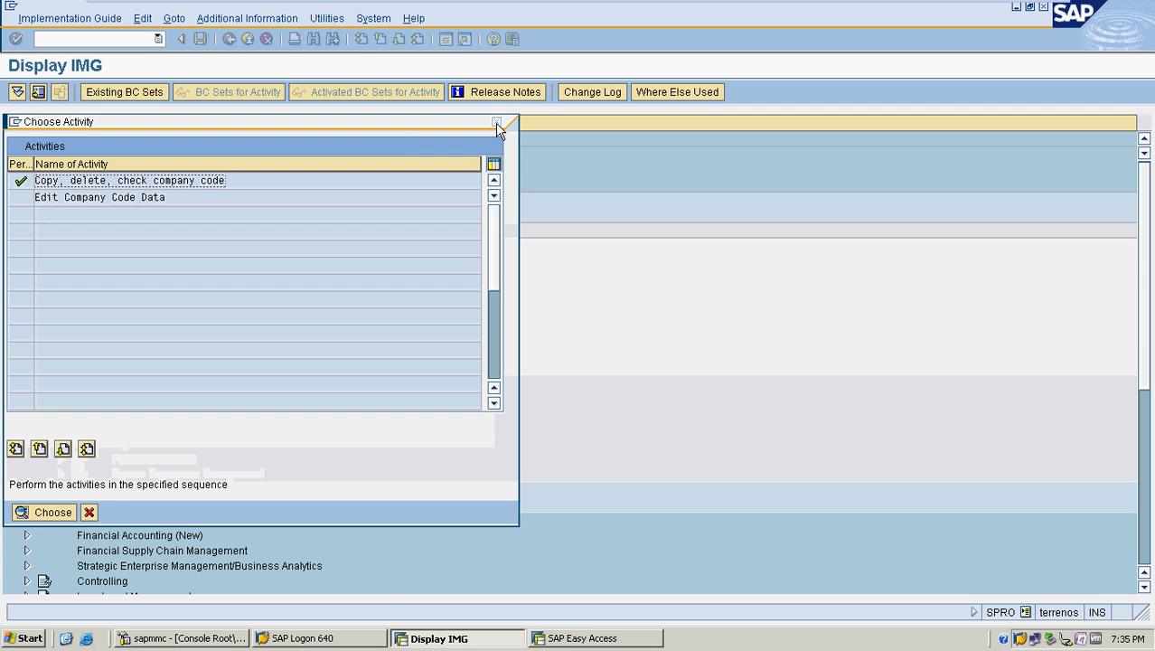
click(496, 123)
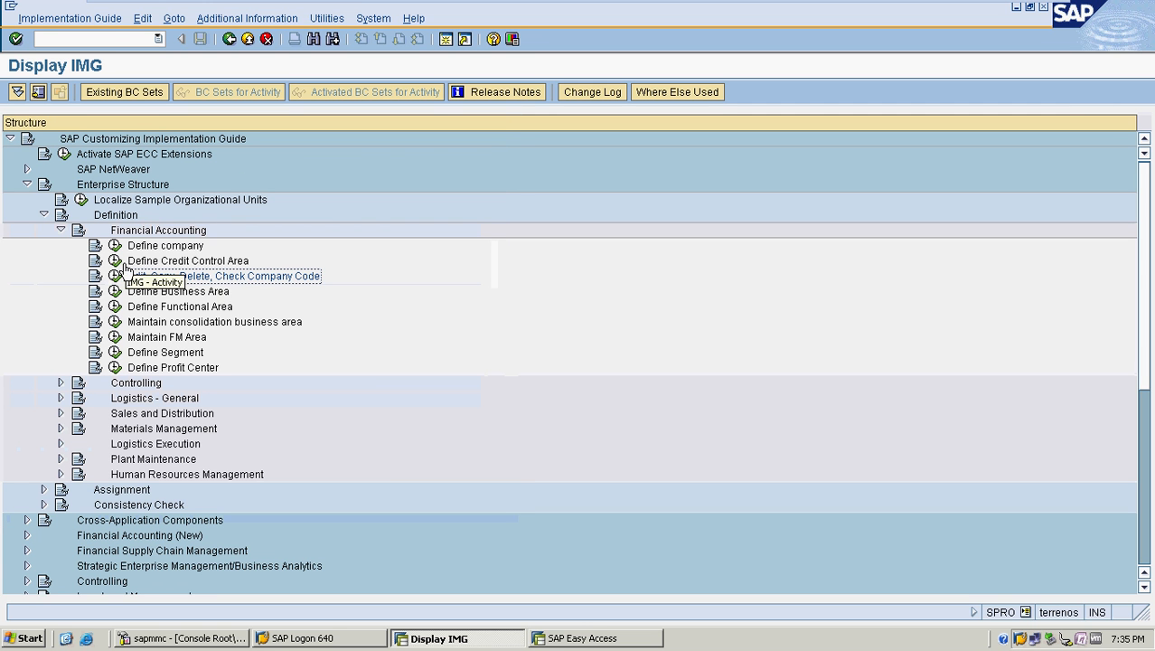
- Go directly to transaction OX02 to open the company code overview
click(110, 38)
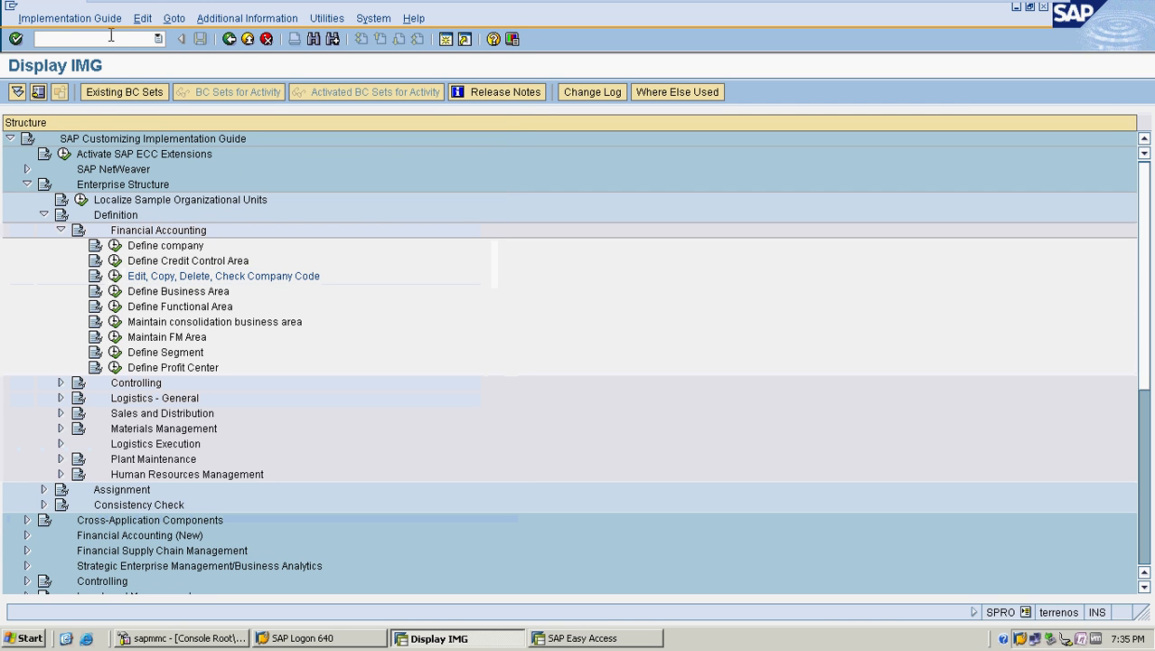
text(/NOX1)
text(2)
key(Return)
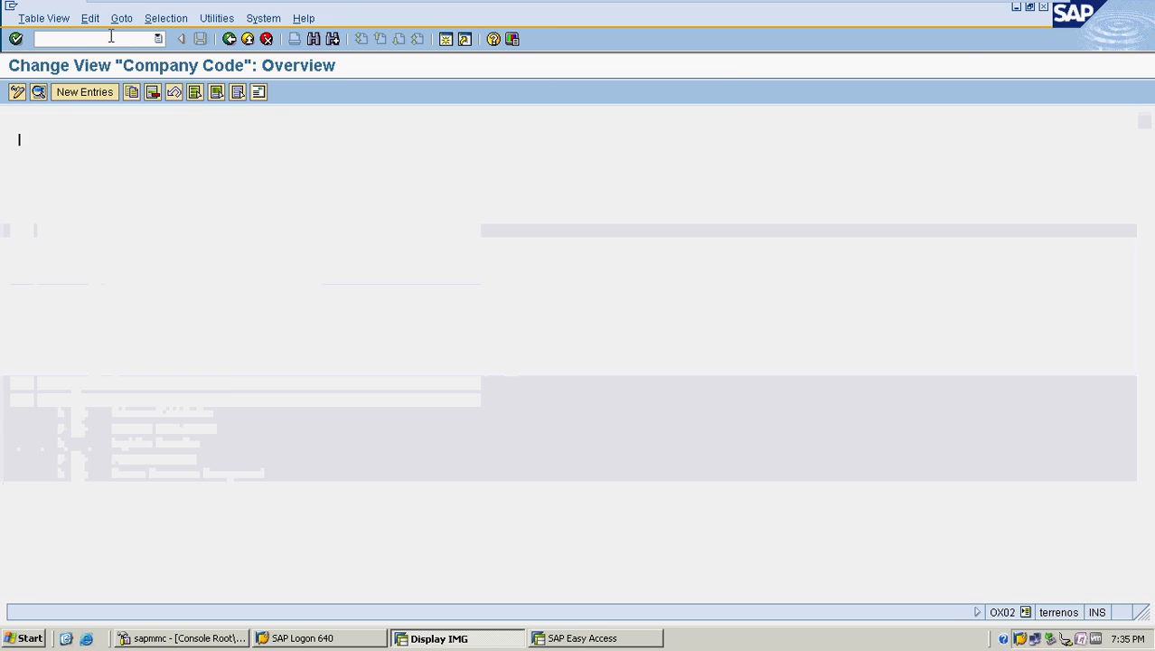
- Create a new company code entry MRF with the company name MRF COMPANY LTD
click(80, 95)
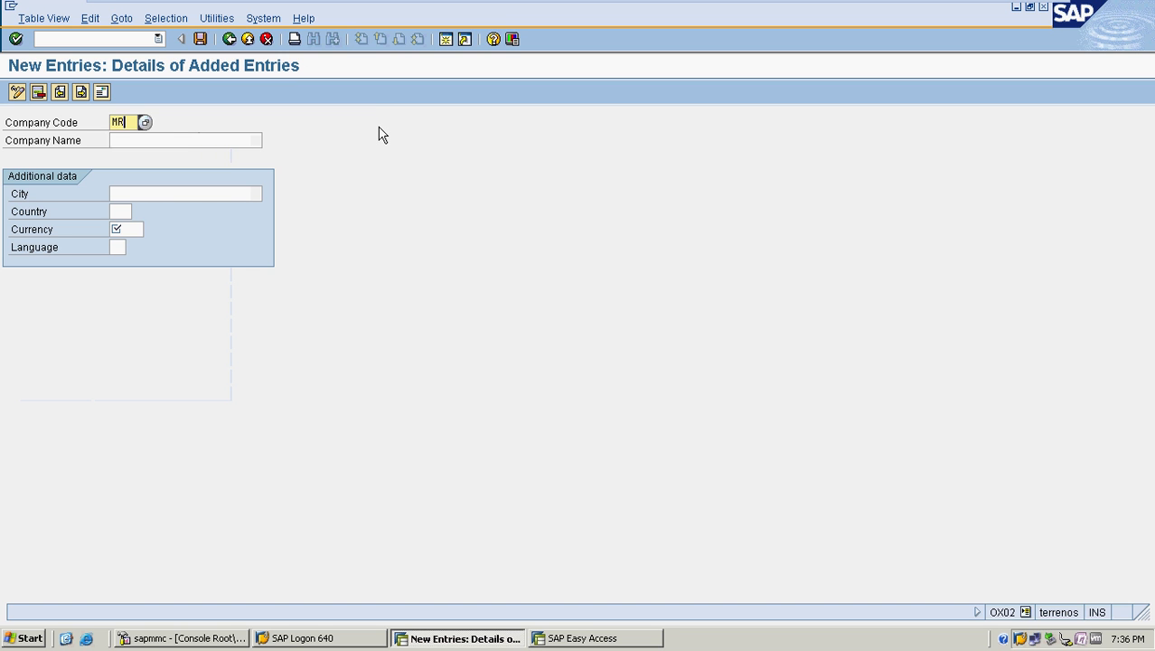
text(MRF)
key(Tab)
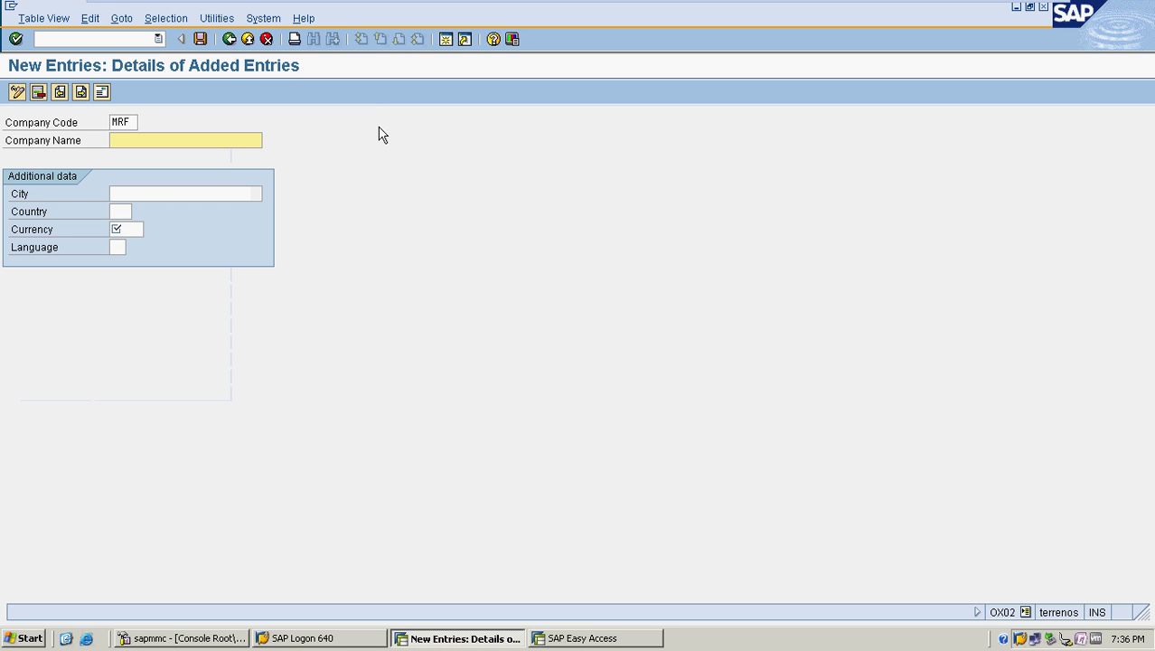
text(MRF COMPANY LTD)
key(Tab)
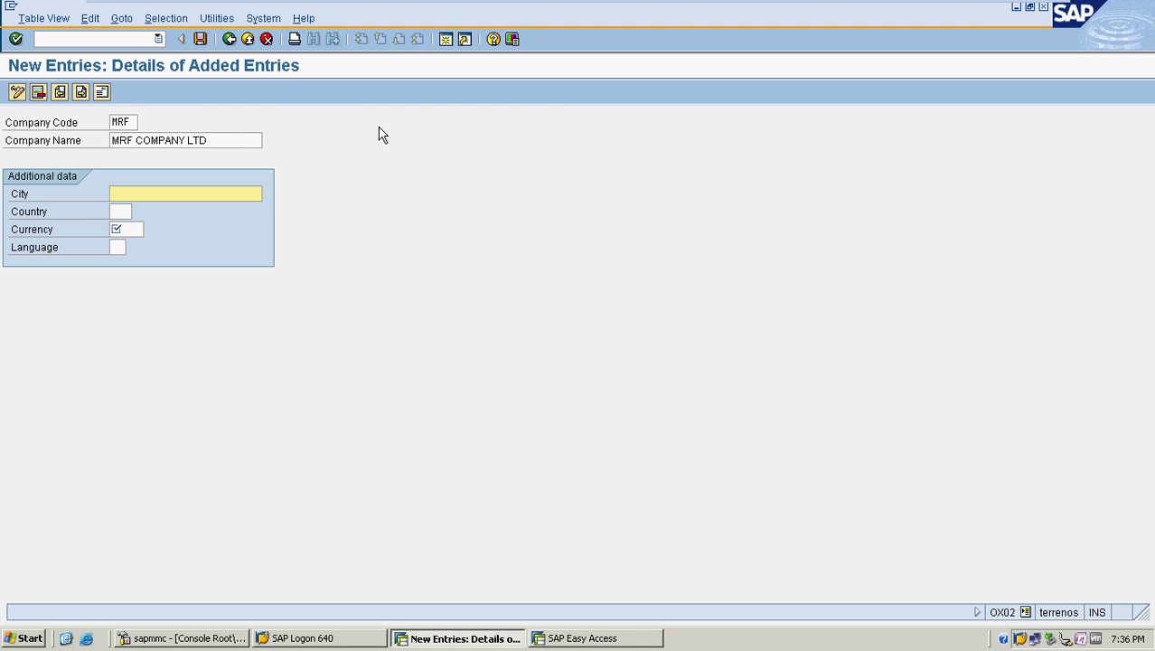
- Set the company code's city to BANGALORE, country to IN, currency to INR and language to EN, and proceed to its address
text(BANGALORE)
key(Tab)
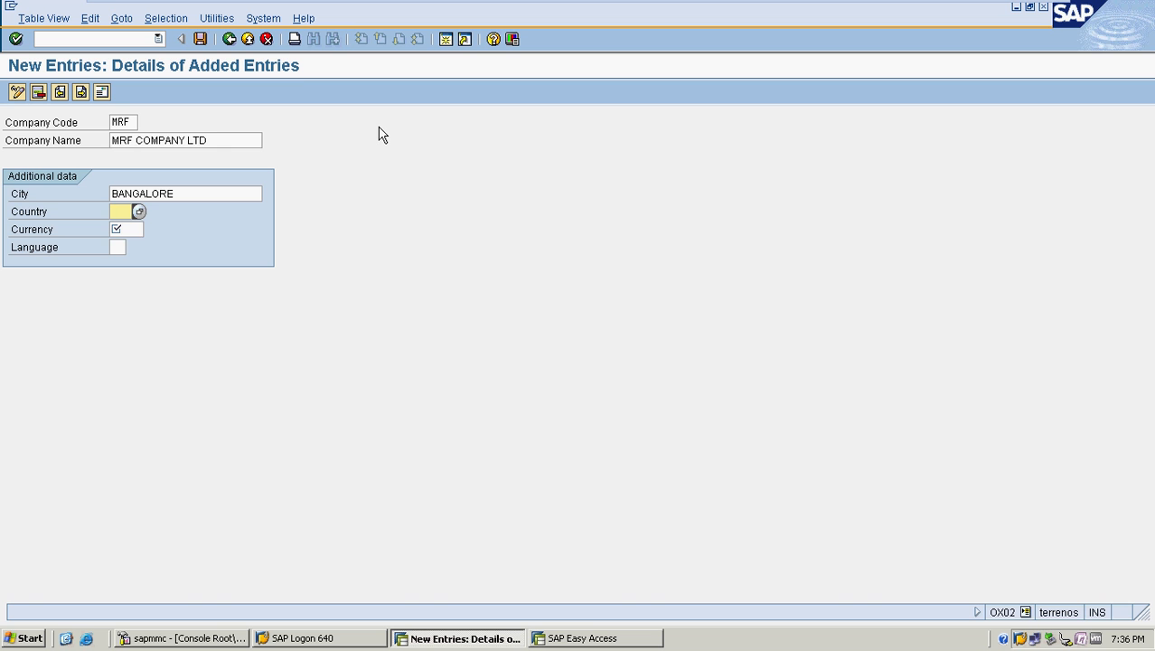
text(IN)
key(Tab)
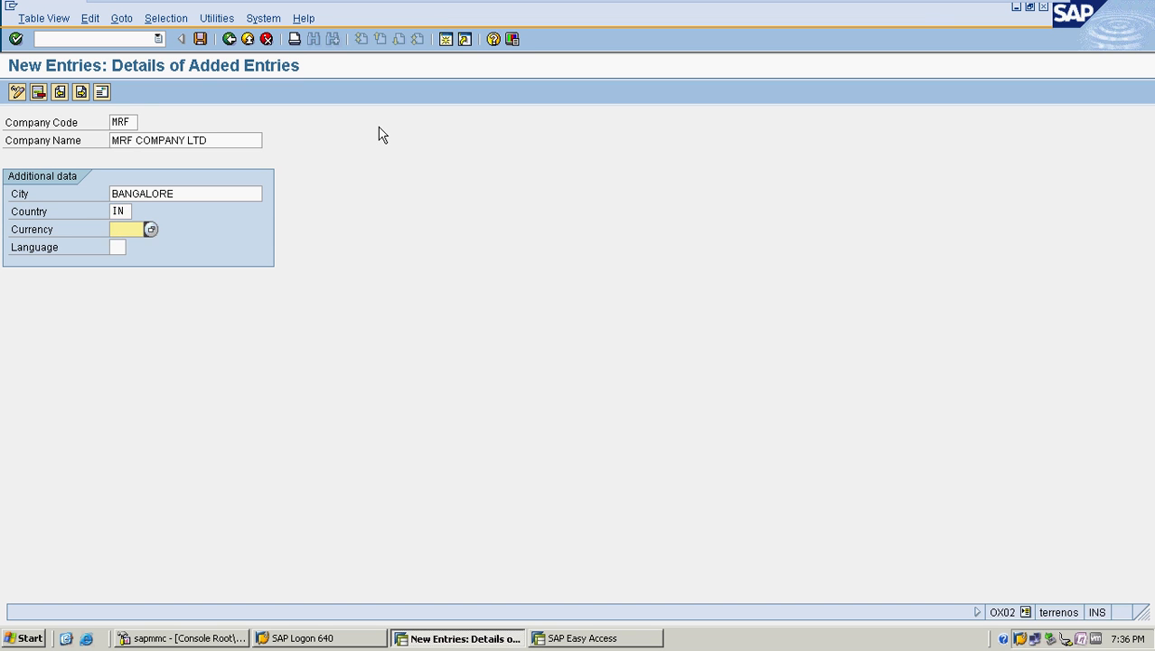
text(INR)
key(Tab)
text(EN)
key(Tab)
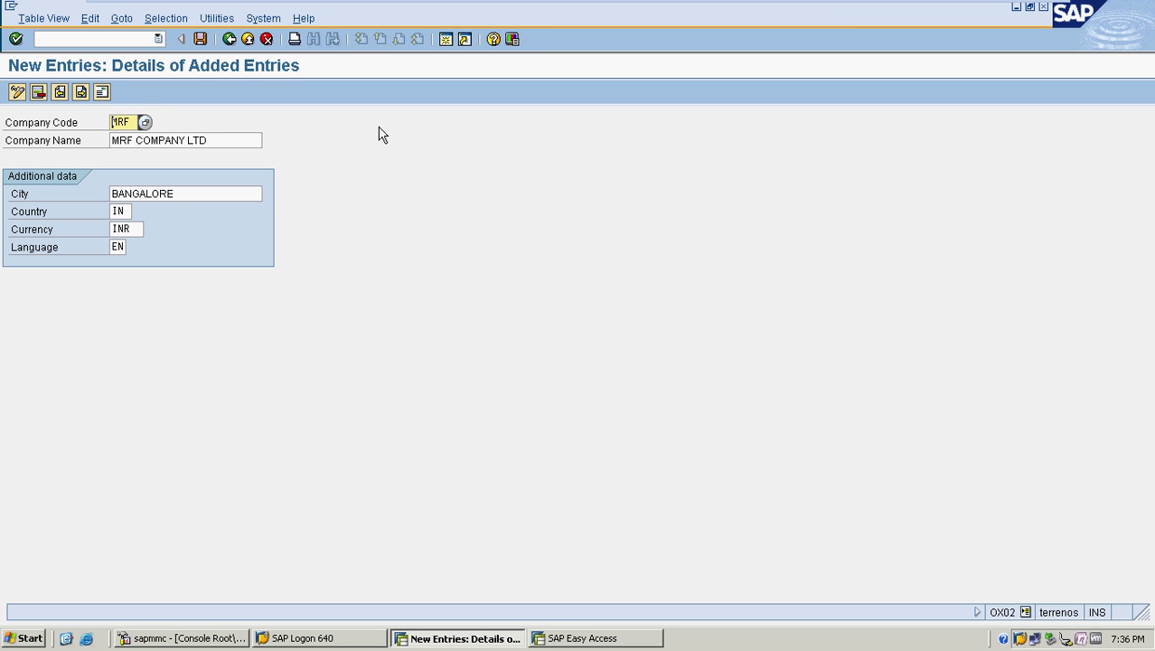
key(Return)
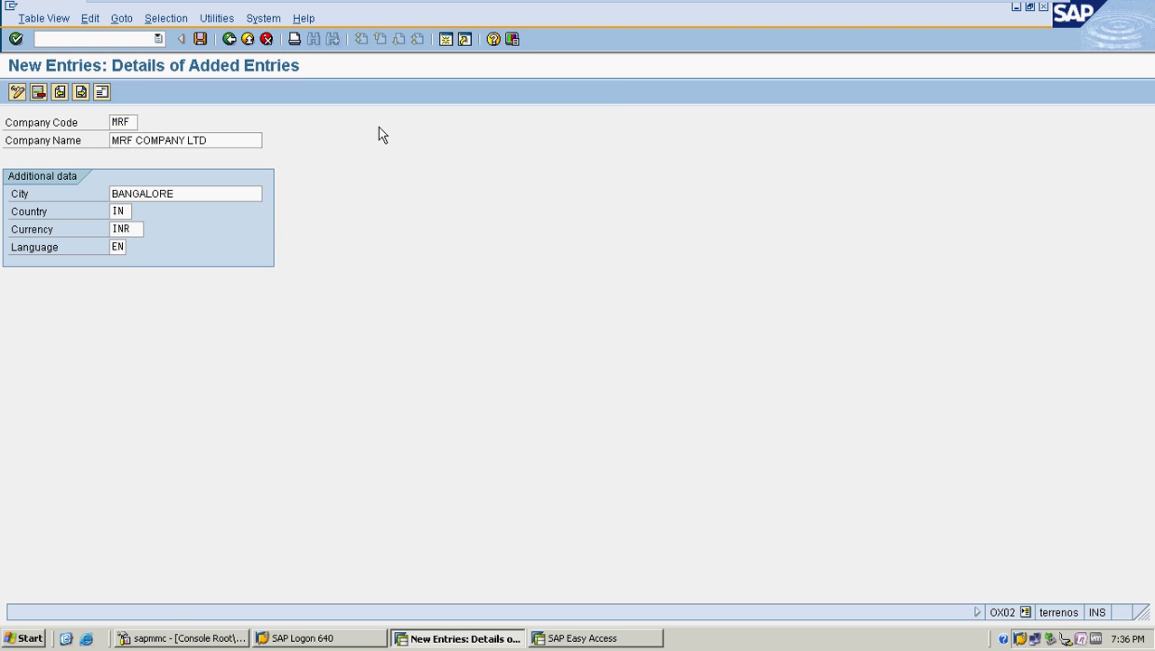
- In the company code's address, choose the title Company and enter the name MRF COMPANY LTD, leaving the search terms empty
click(423, 137)
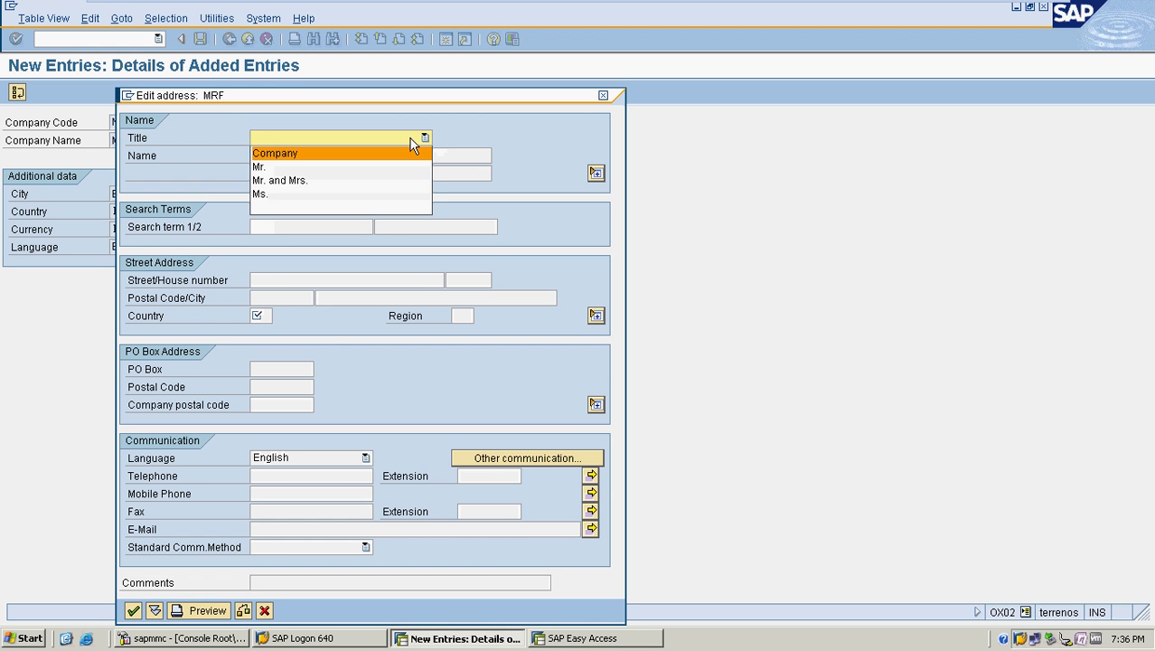
click(383, 152)
click(360, 155)
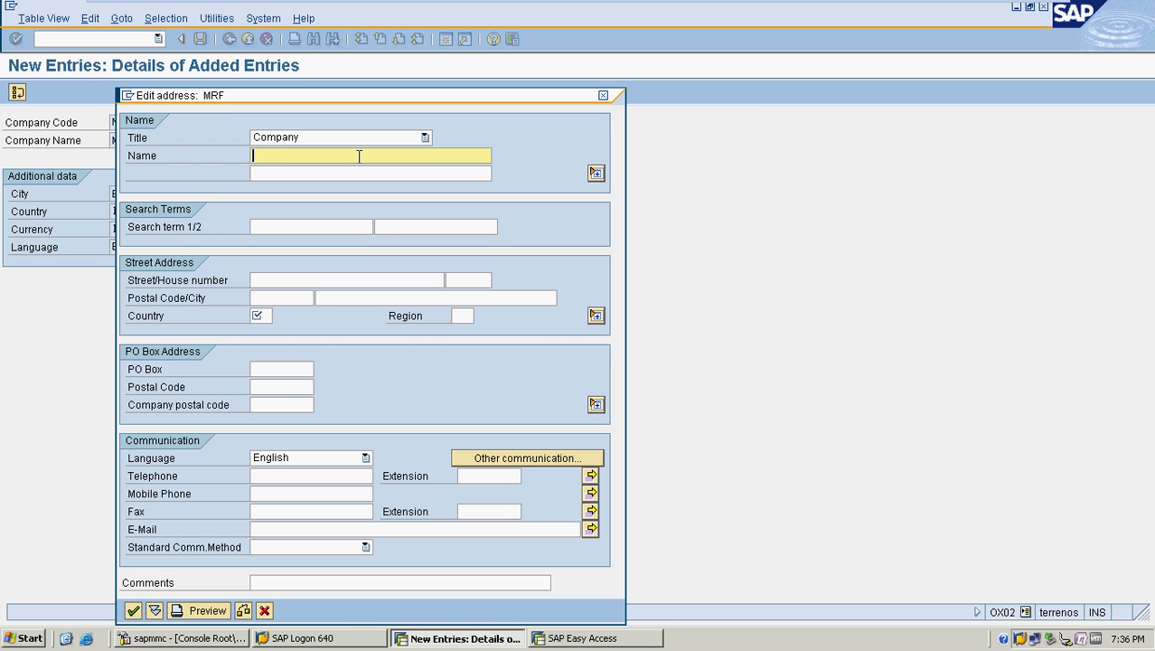
text(MRF COMPANY LTD)
key(Tab)
key(Tab)
key(Tab)
key(Tab)
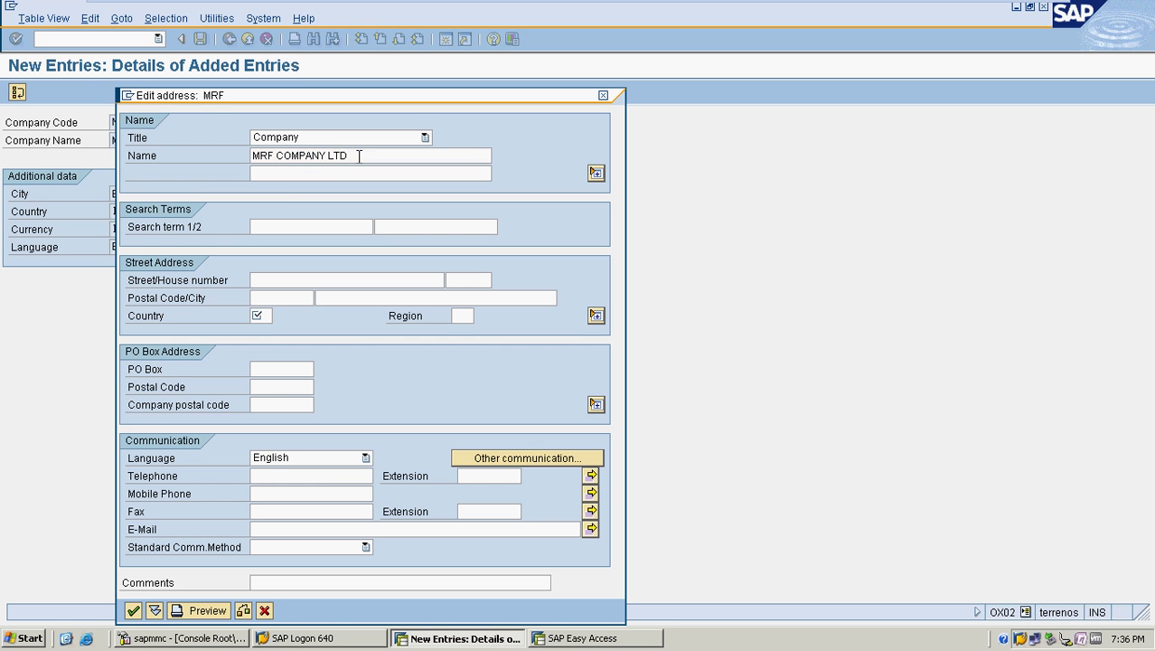
key(Tab)
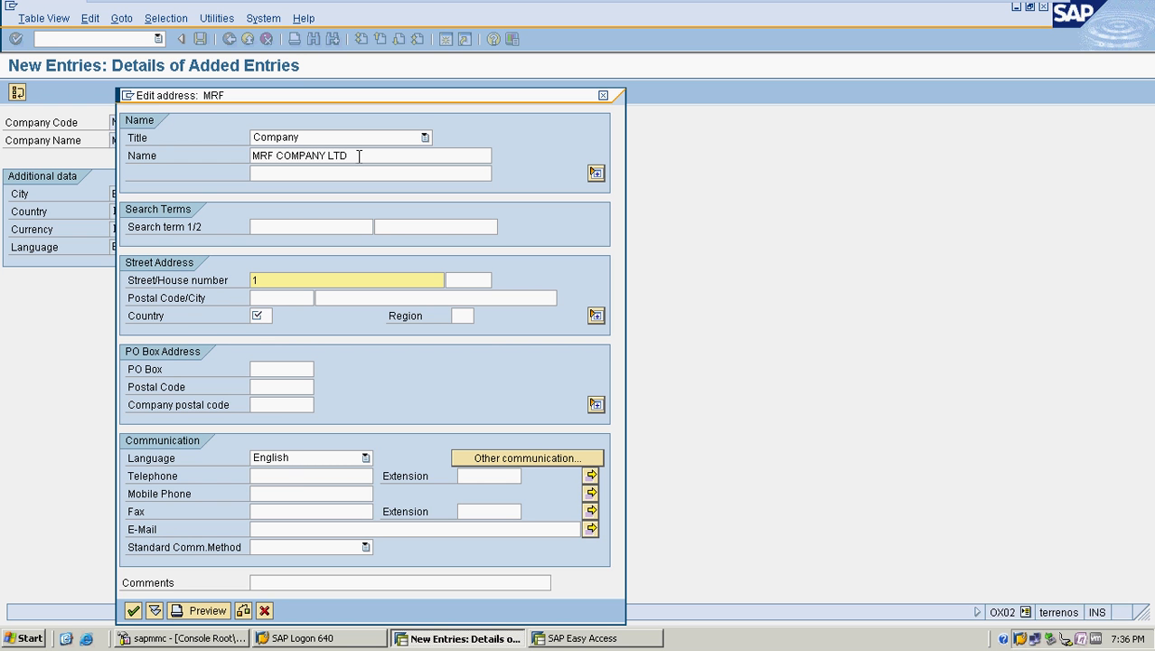
- Fill in the address's street and postal code, set city BANGALORE, country IN and region 10, and confirm the address
text(1 RMV 2ND STAGE)
key(Tab)
key(Tab)
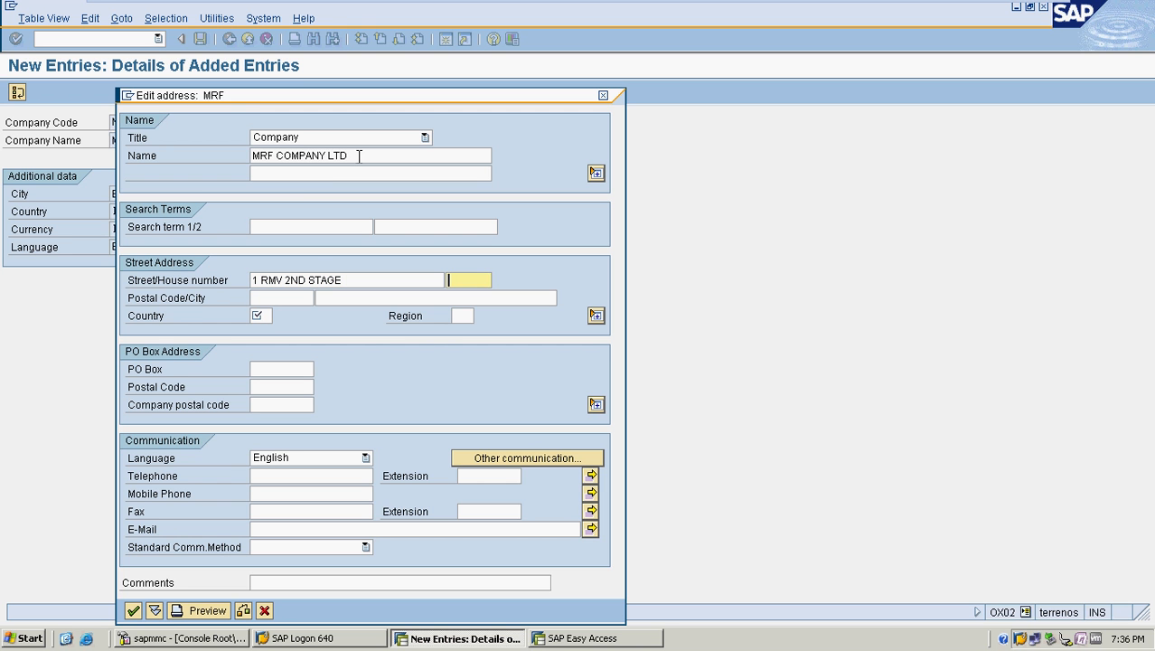
text(560016)
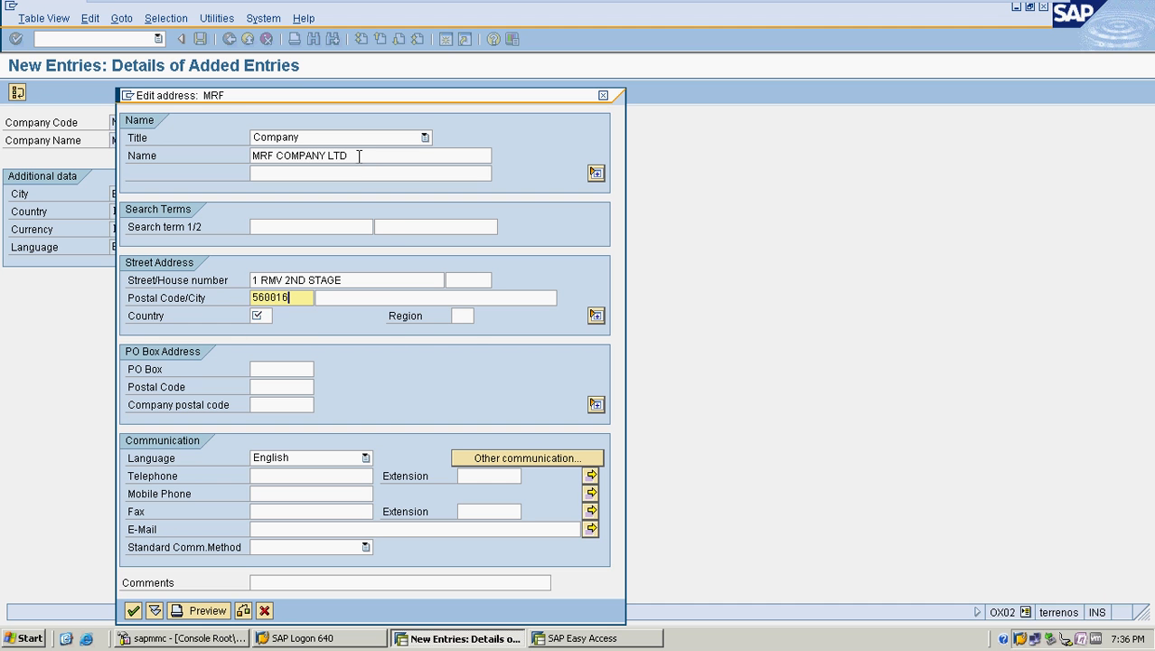
key(Tab)
text(BANGALORE)
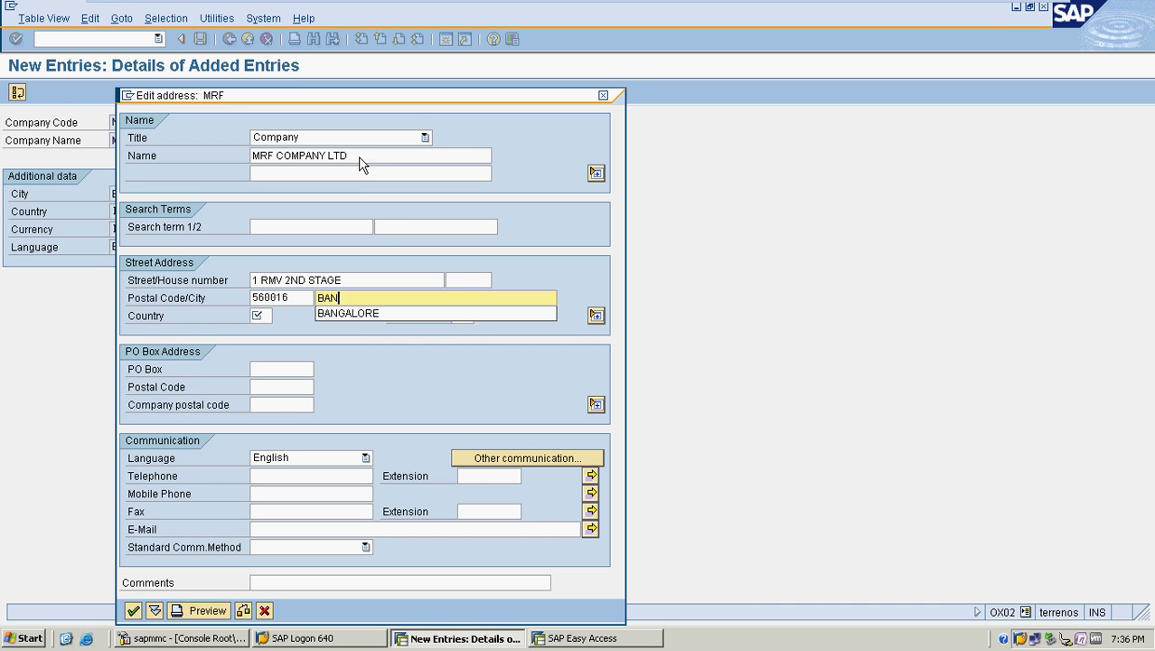
key(Tab)
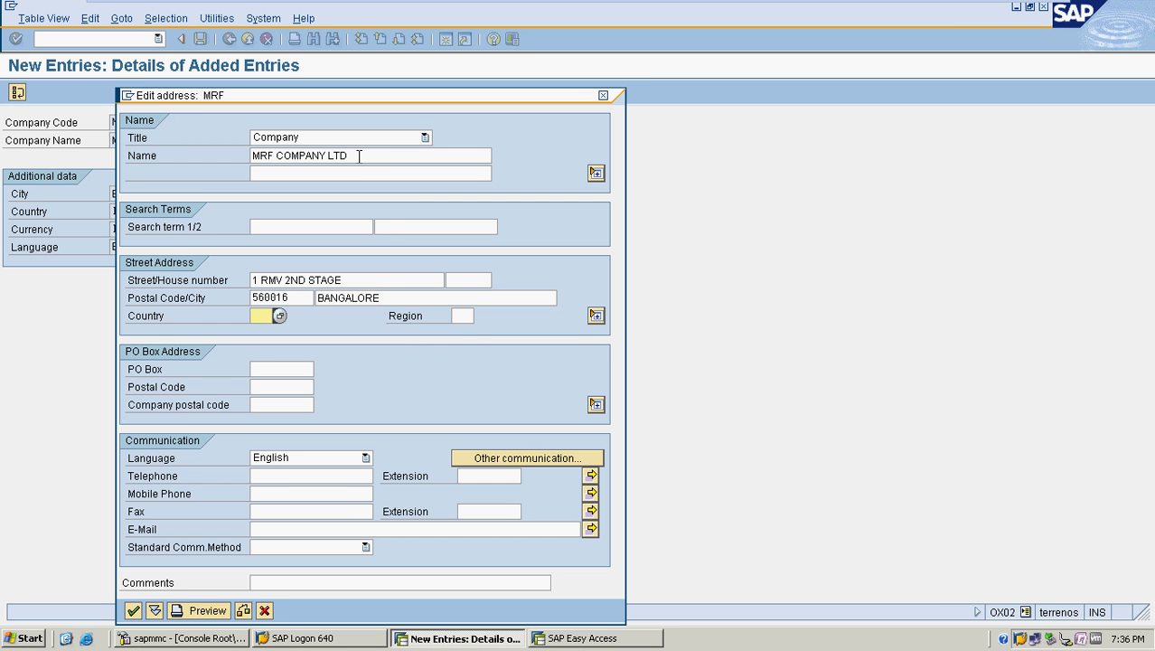
text(IN)
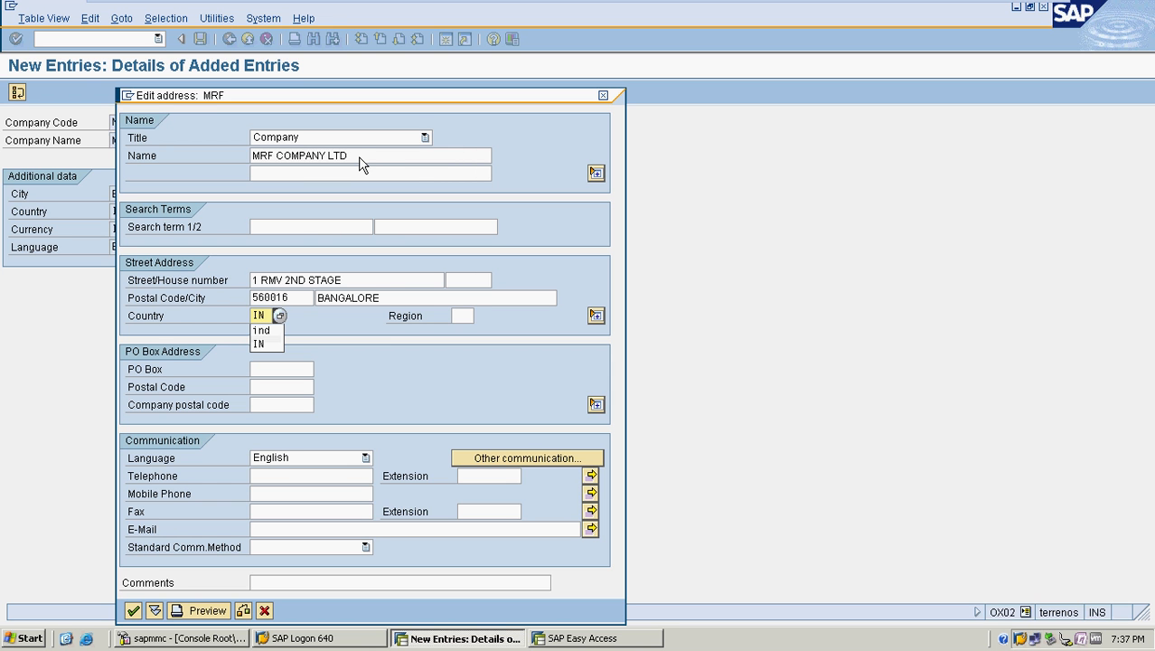
key(Tab)
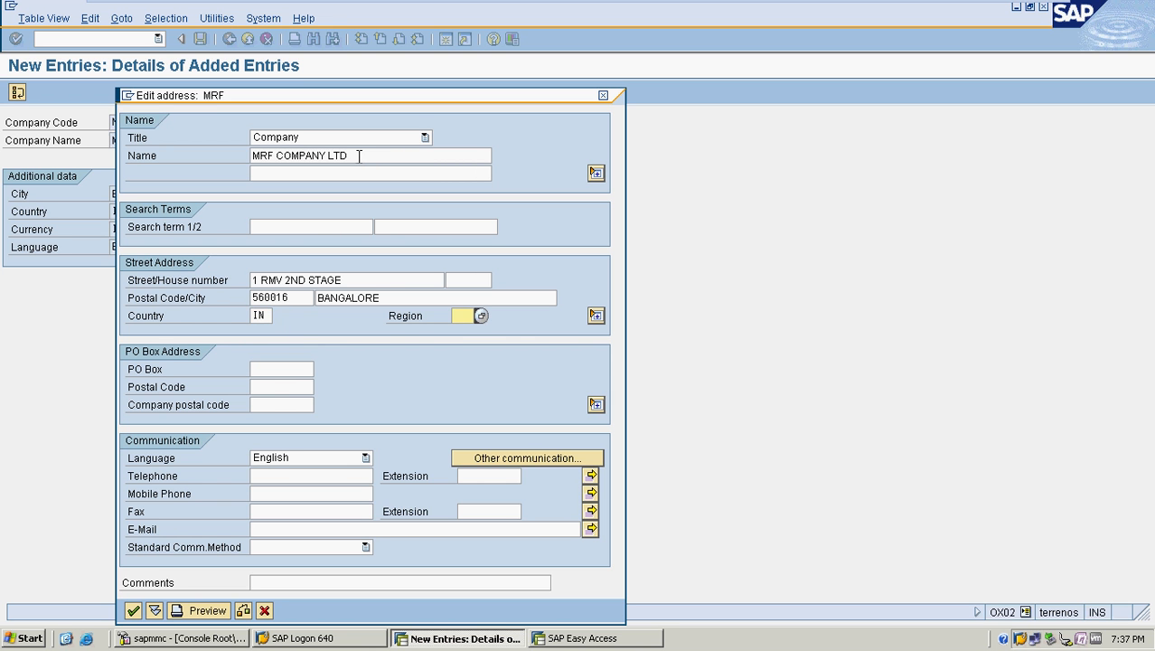
text(10)
key(Return)
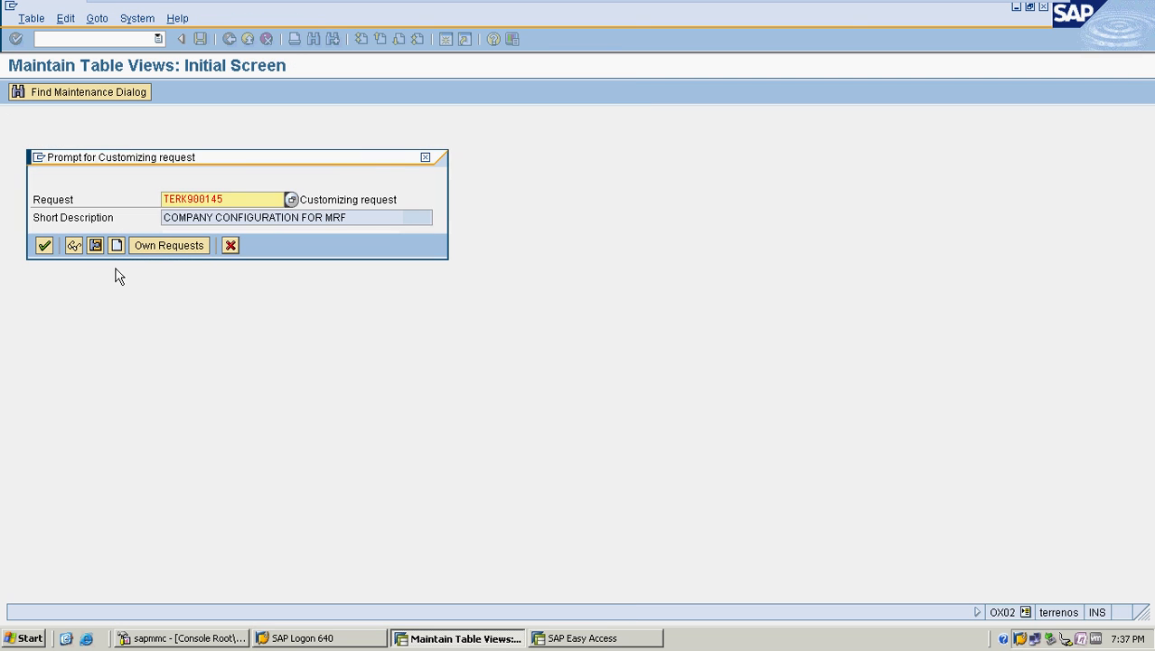
- Save the company code in the customizing request COMPANY CONFIGURATION FOR MRF and return to the SAP Easy Access screen
click(44, 245)
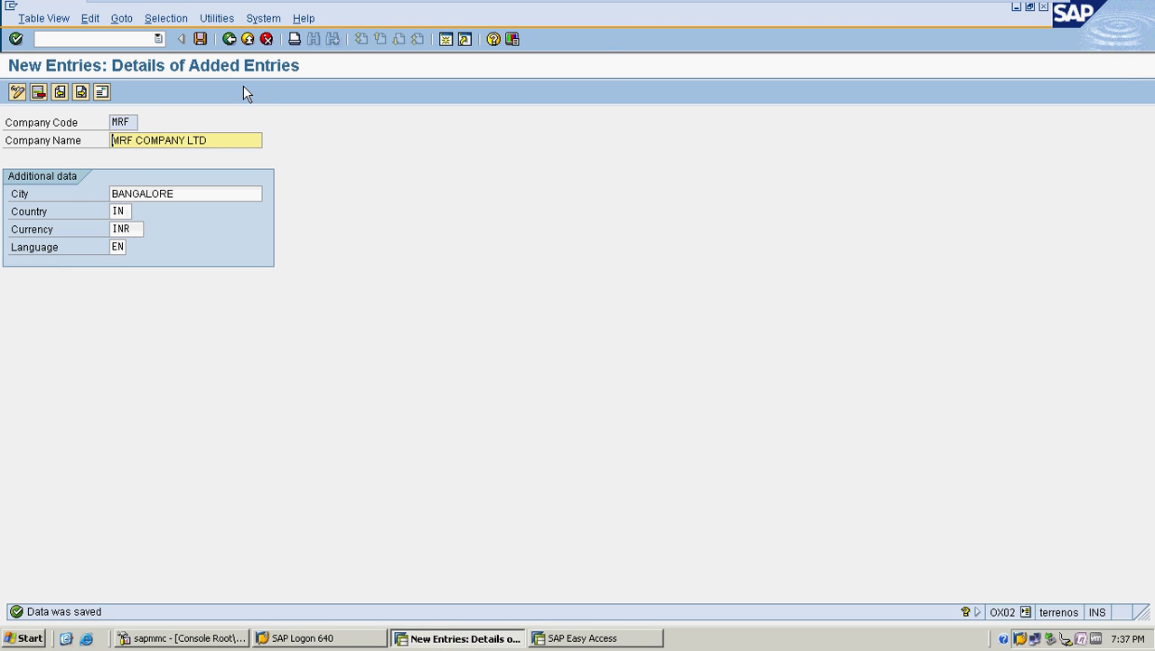
click(228, 39)
click(229, 39)
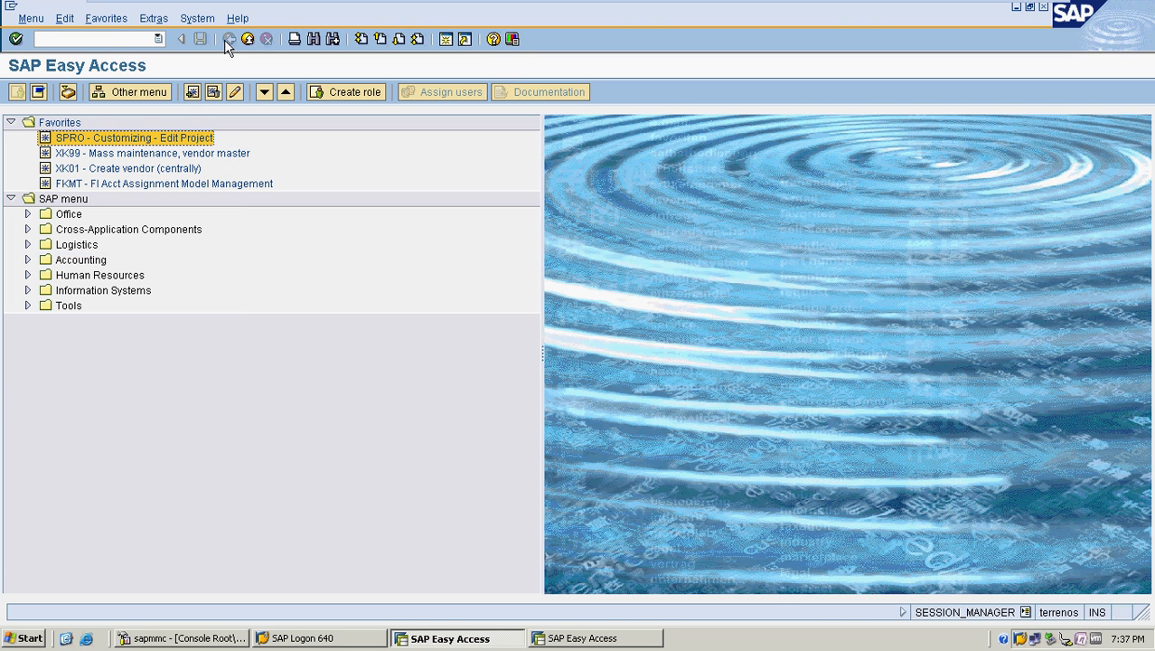
- Try to go directly to transaction OX13
click(110, 38)
text(OX13)
key(Return)
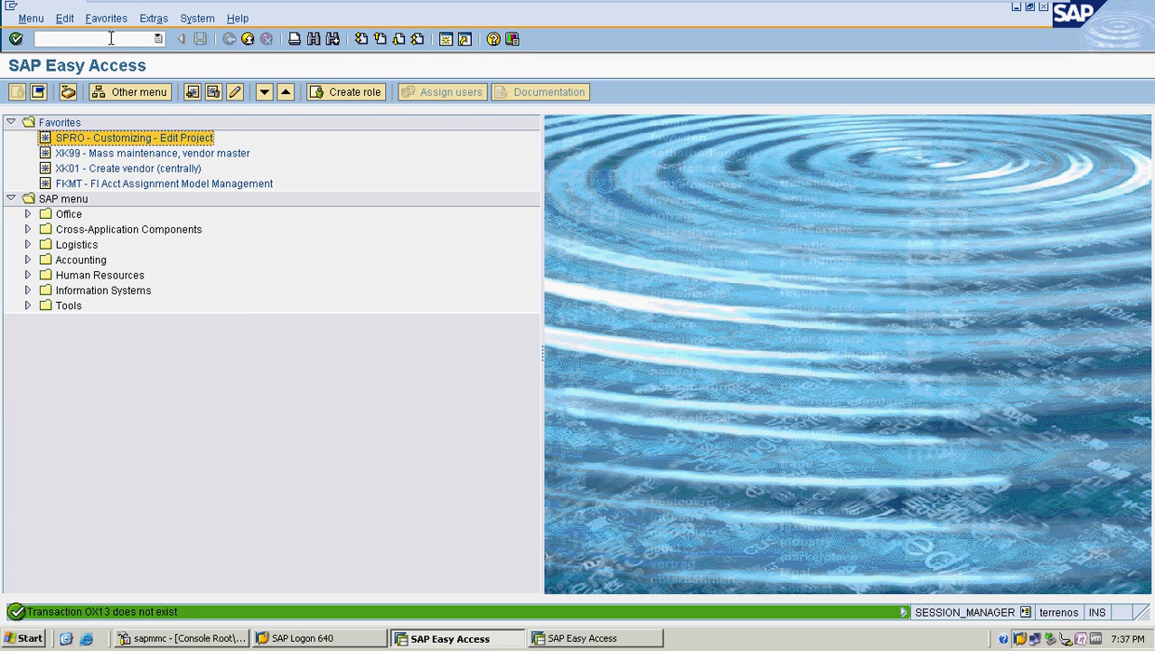
- Go to transaction OX03, review the existing business areas, and return to the SAP Easy Access screen
text(OX)
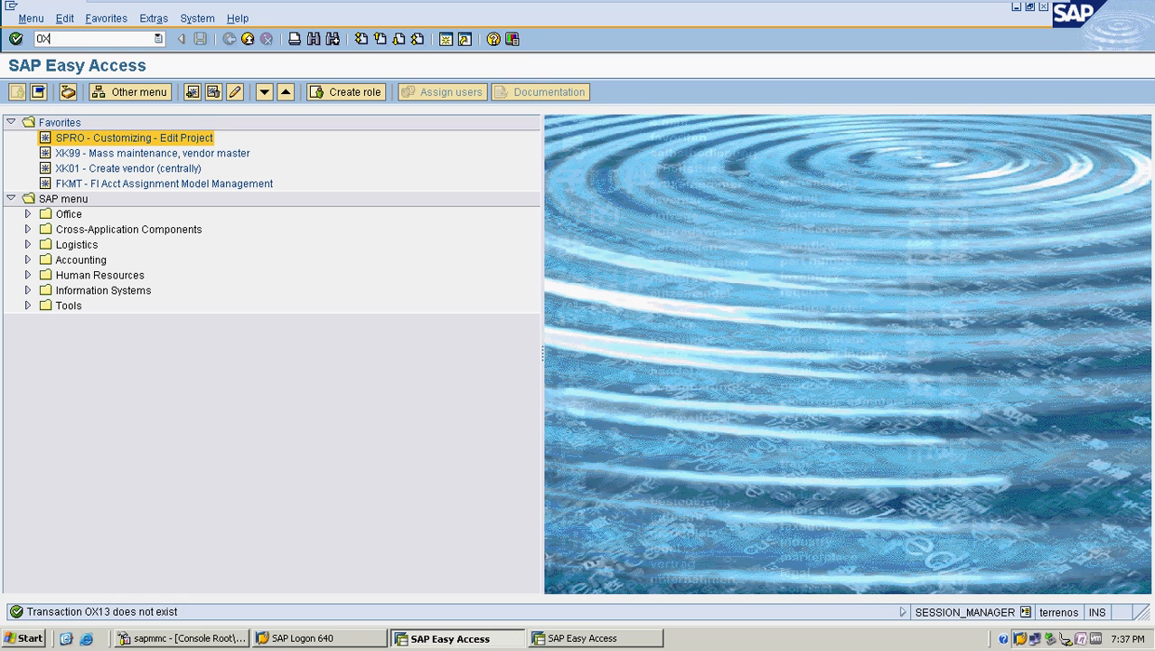
text(1)
key(BackSpace)
text(03)
key(Return)
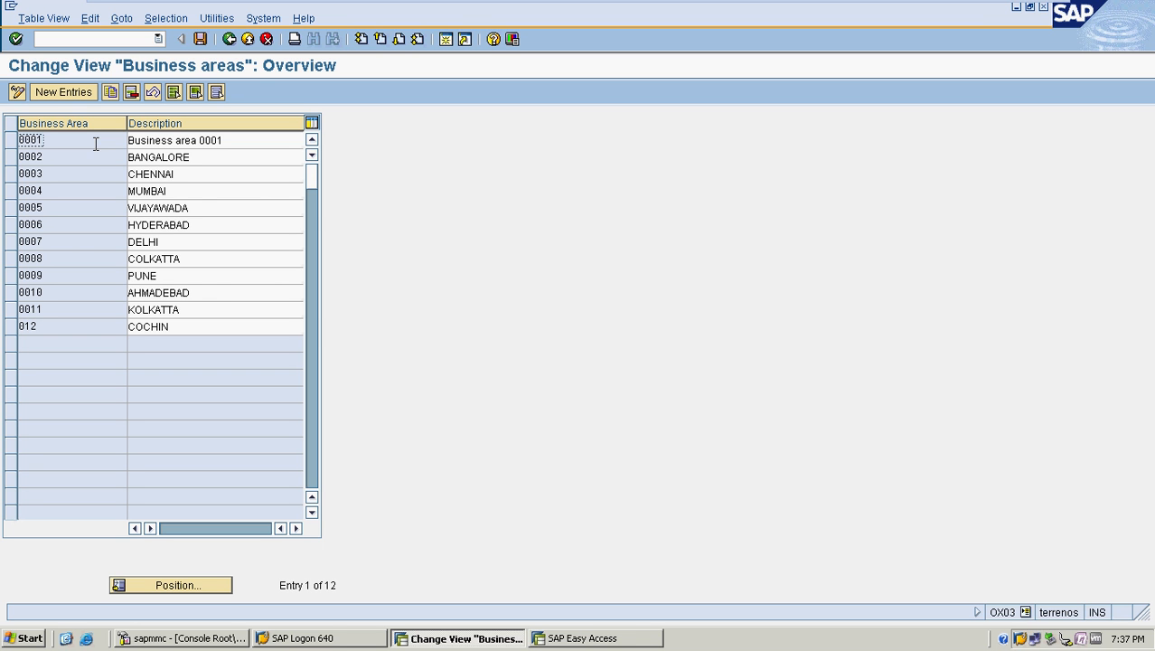
click(98, 158)
click(98, 175)
click(93, 194)
click(230, 39)
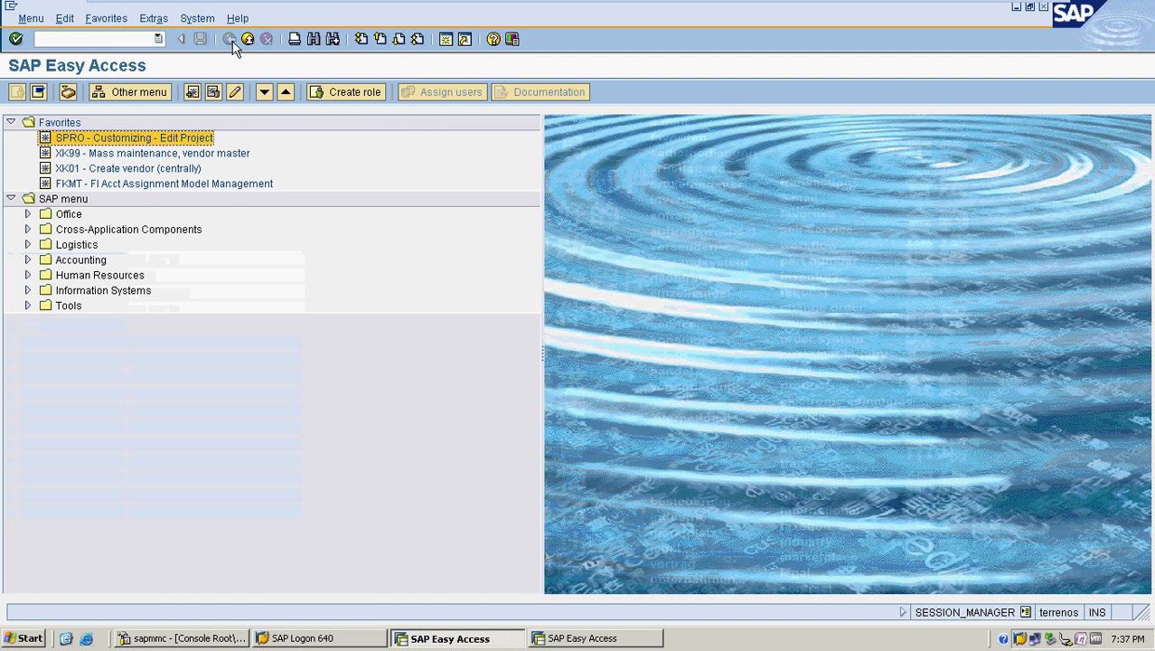
- Go directly to transaction OX16 to open the assignment of company codes to companies
click(119, 39)
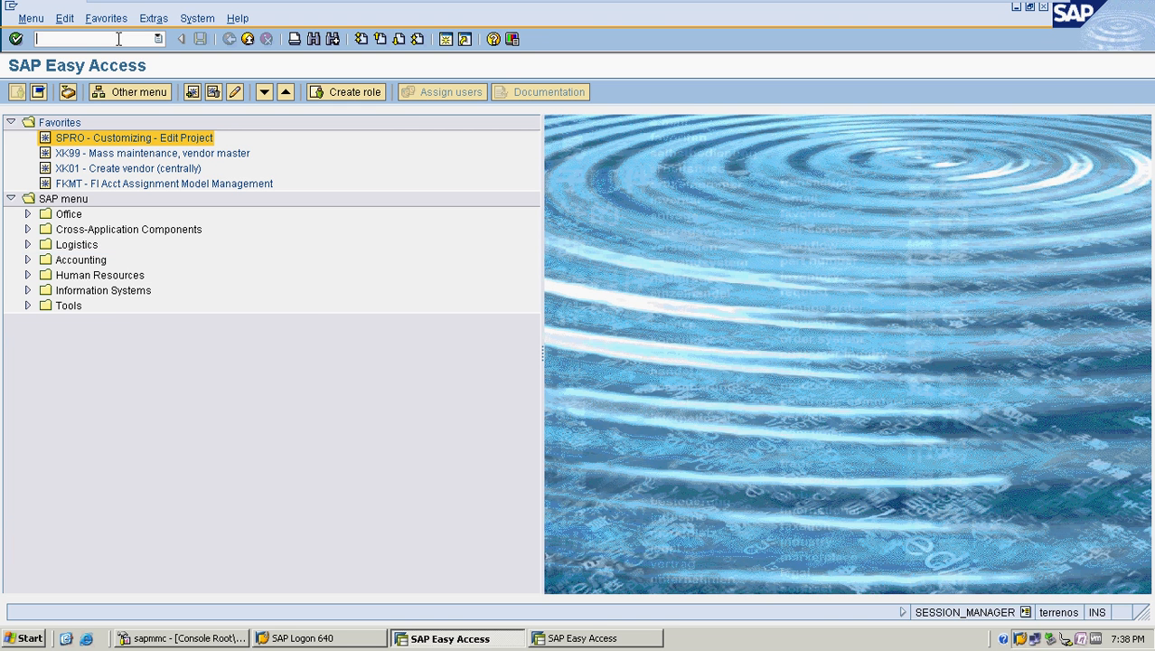
text(OX16)
key(Return)
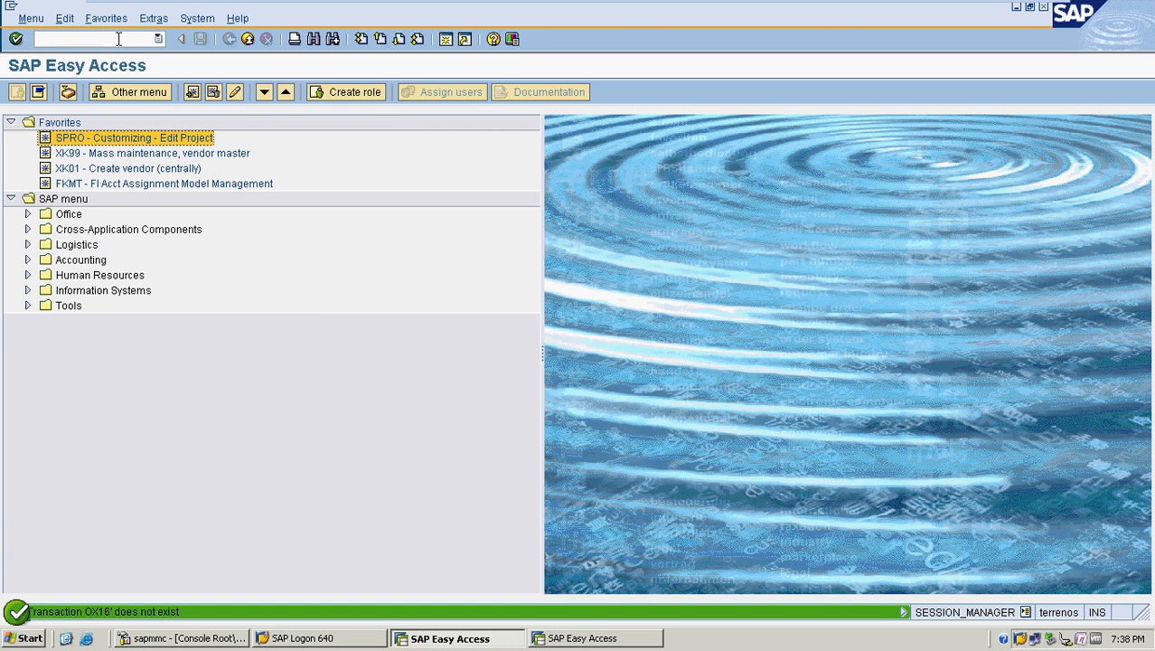
click(119, 39)
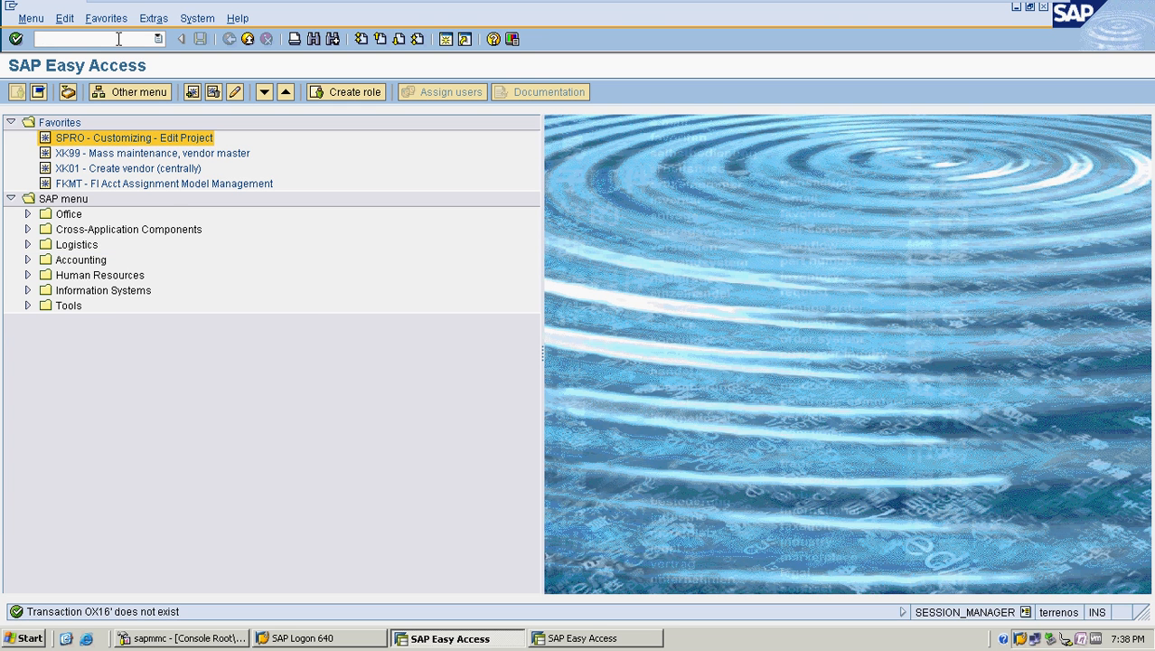
text(OX16)
key(Return)
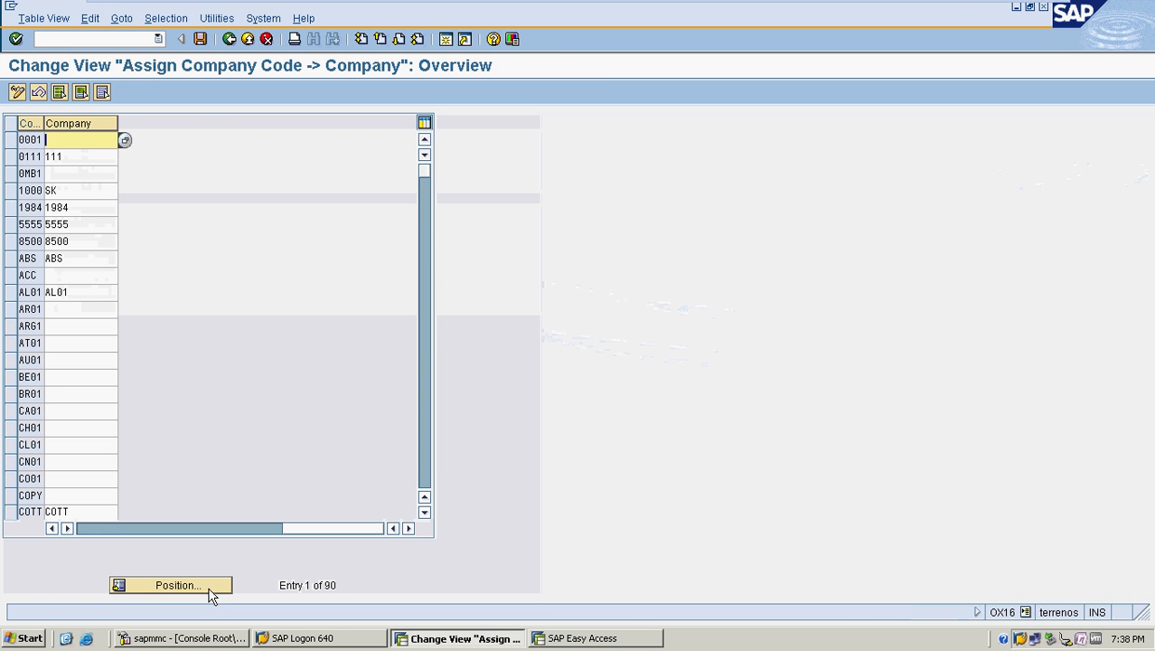
- Find company code MRF, assign it to company MRF, save in the request COMPANY CONFIGURATION FOR MRF, and leave the assignment overview
click(209, 591)
text(MRF)
key(Return)
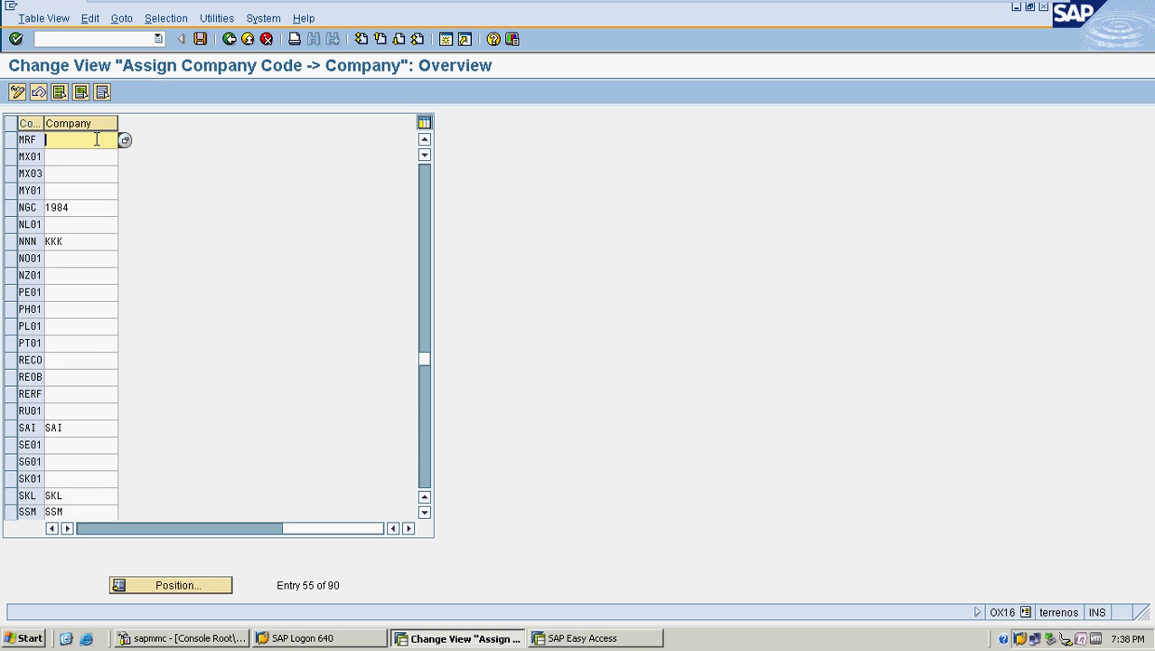
text(MRF)
key(ctrl+s)
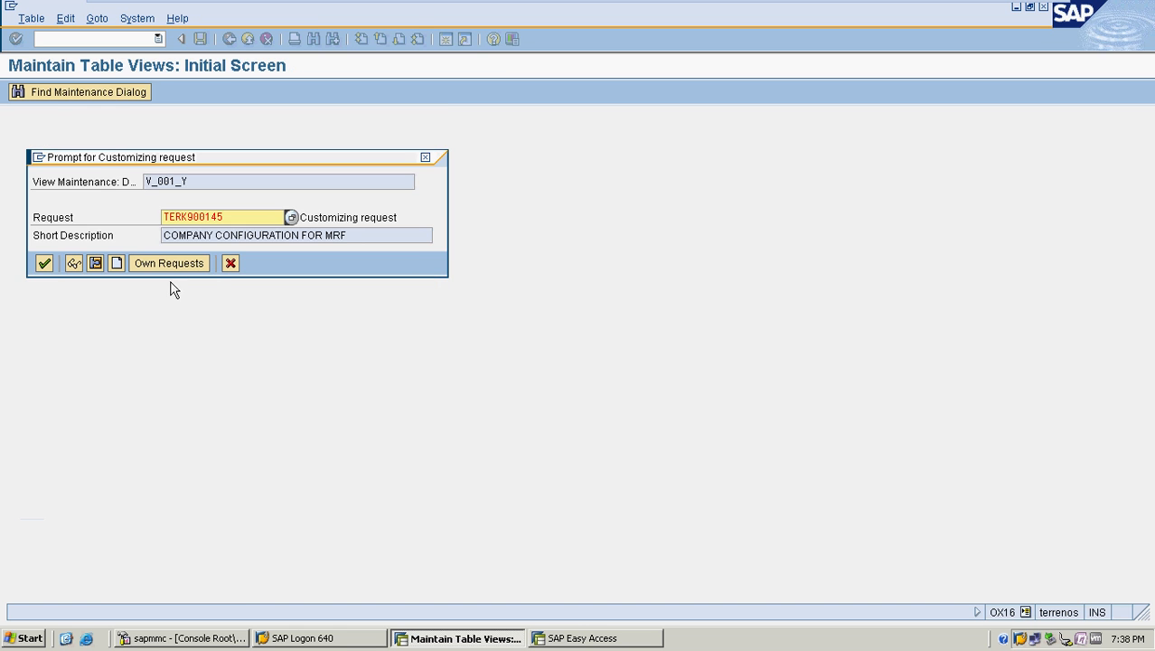
click(44, 263)
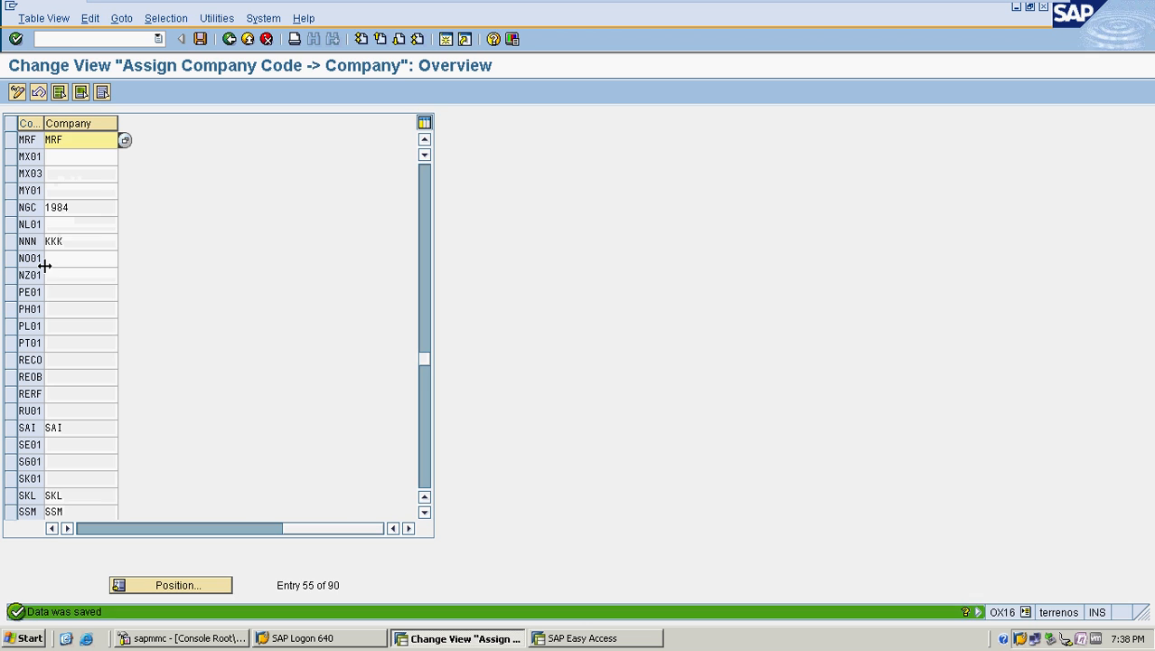
click(229, 40)
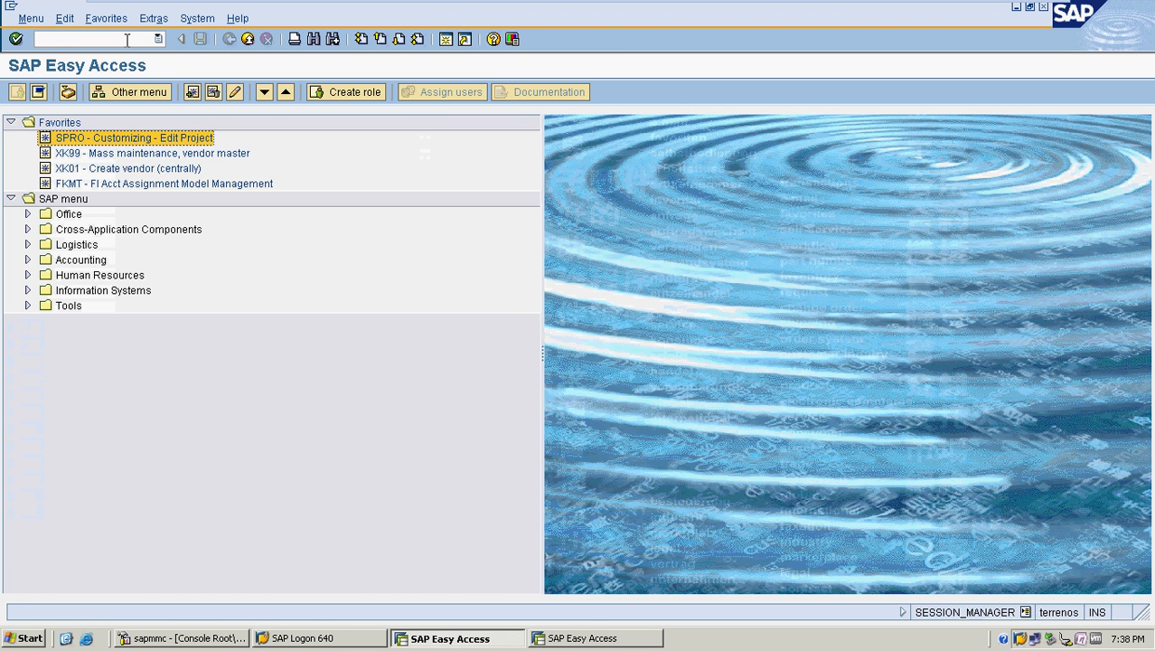
- Go directly to transaction OB13 and add a new chart of accounts MRF with the description MRF CHARF OF ACCOUNTS
click(127, 40)
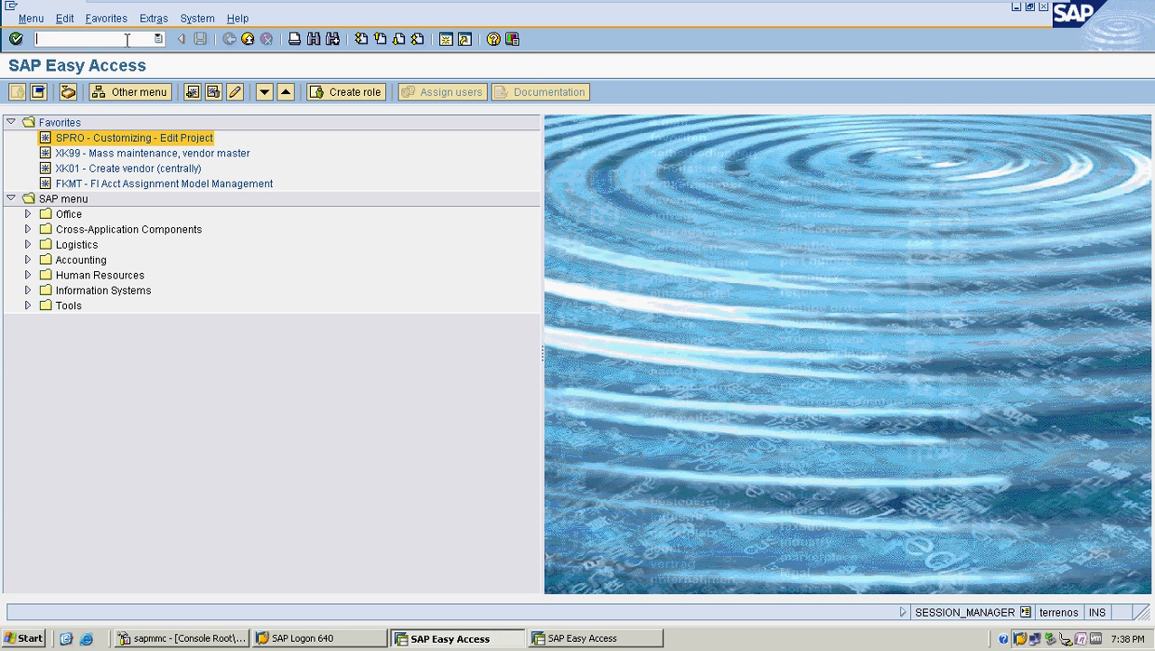
text(OB13)
key(Return)
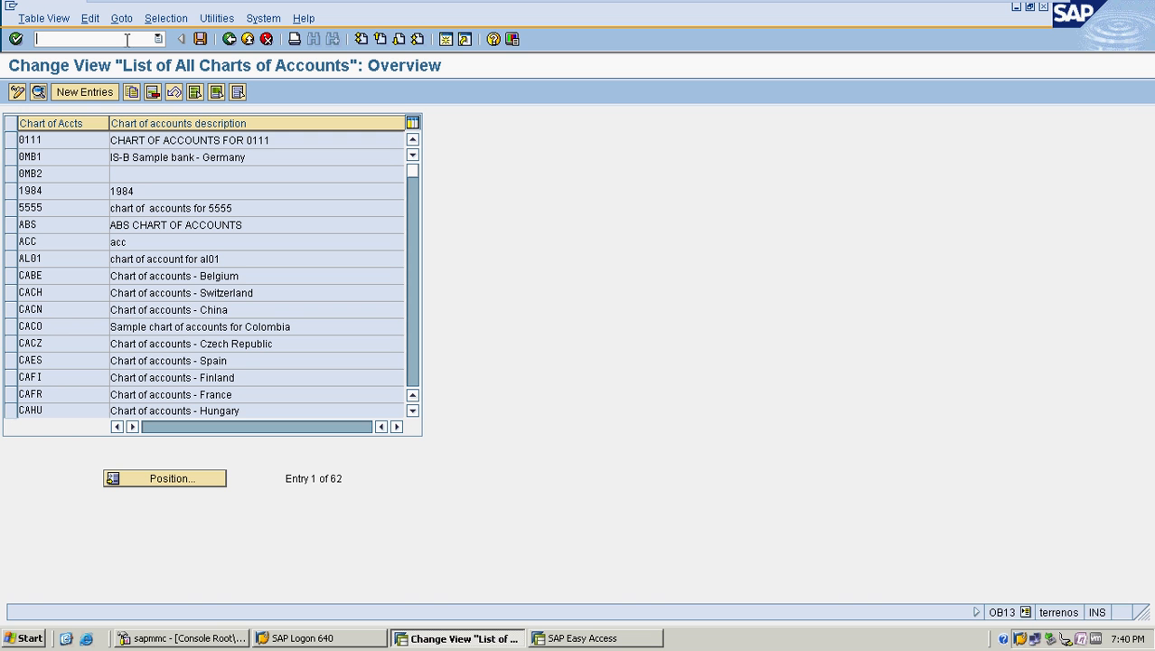
click(80, 97)
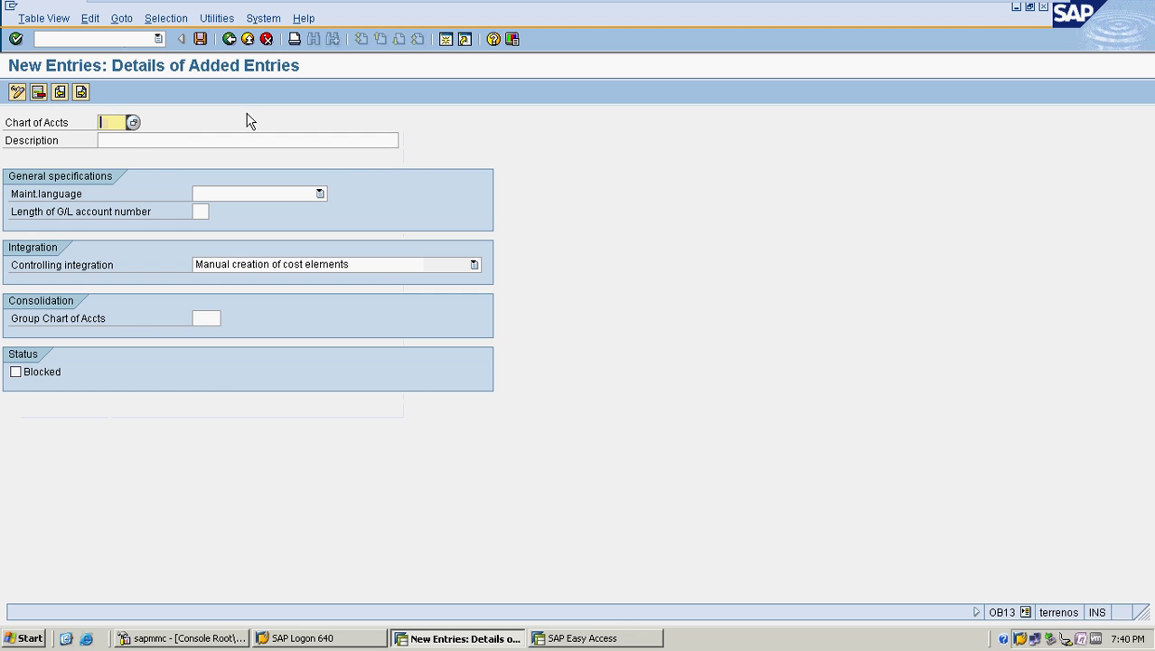
text(MRF)
key(Tab)
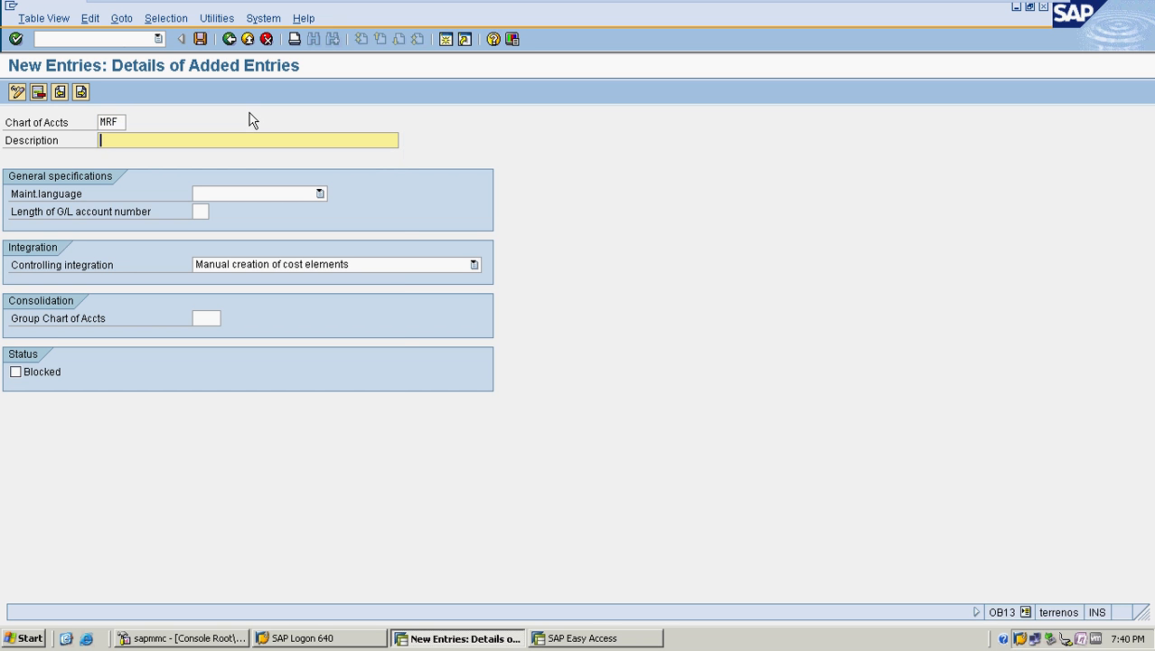
text(MRF CHARF OF AC)
text(COUNTS)
key(Tab)
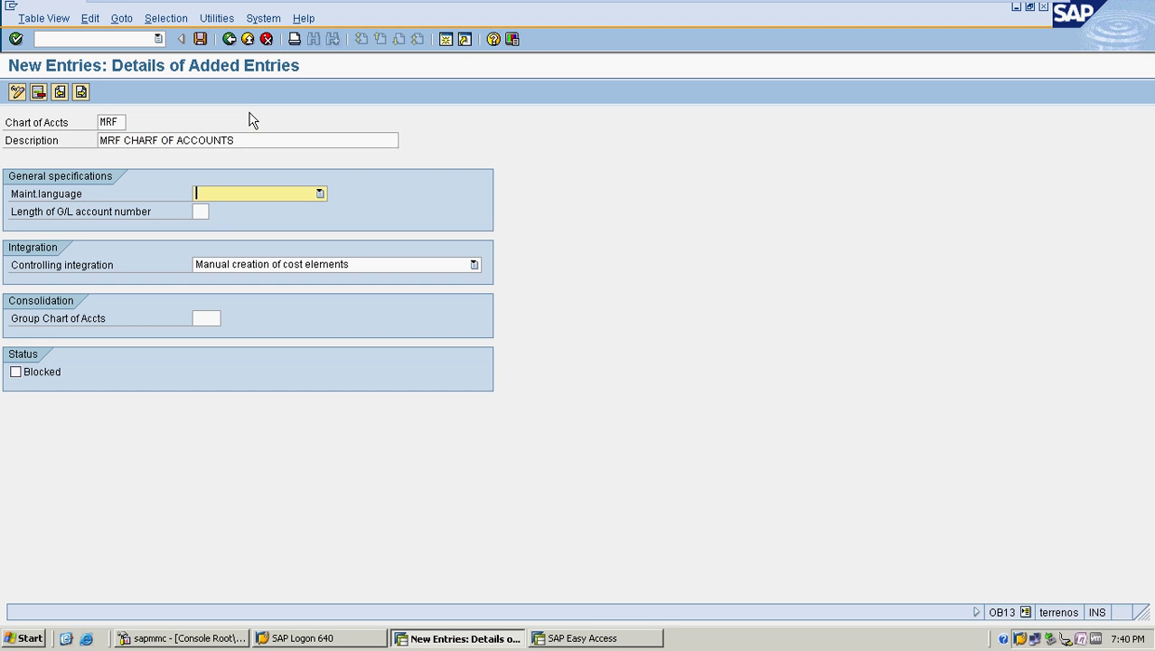
- Set the maintenance language to English and G/L account number length to 08, then save the chart in the request COMPANY CONFIGURATION FOR MRF
text(English)
key(Tab)
text(08)
key(Tab)
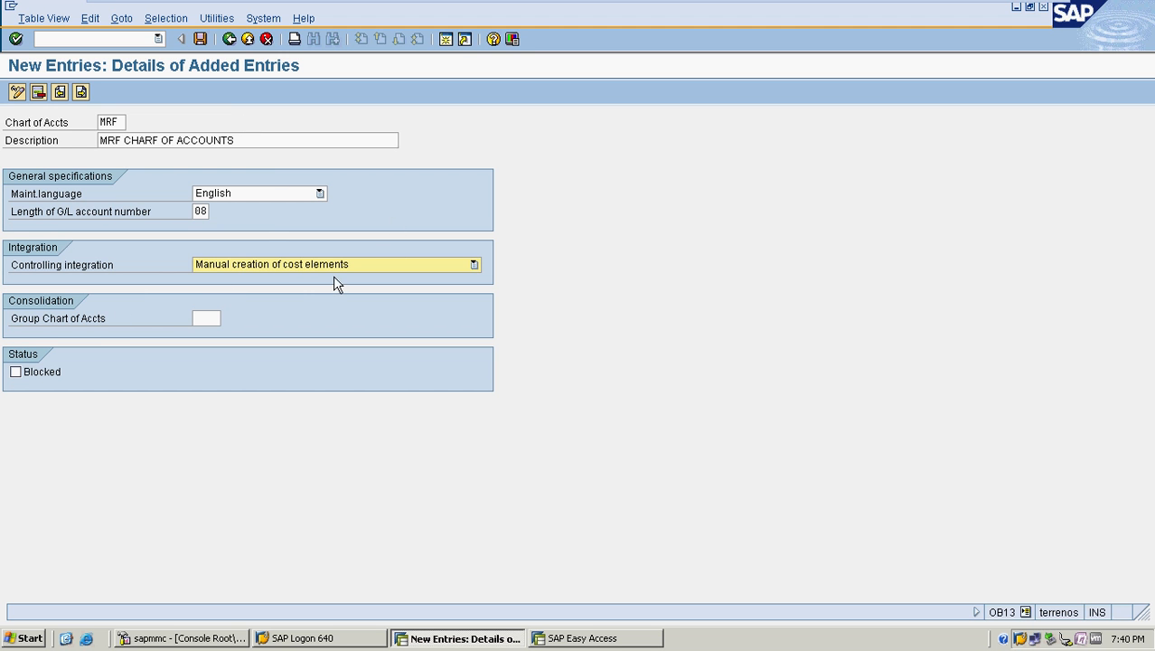
click(470, 265)
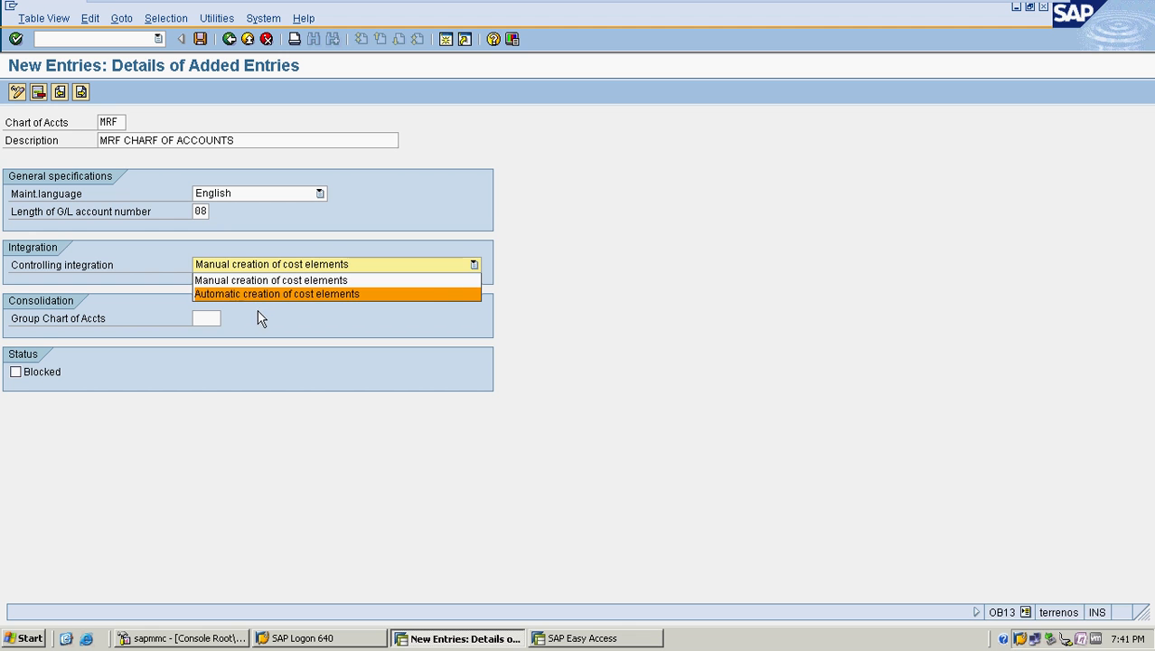
click(209, 318)
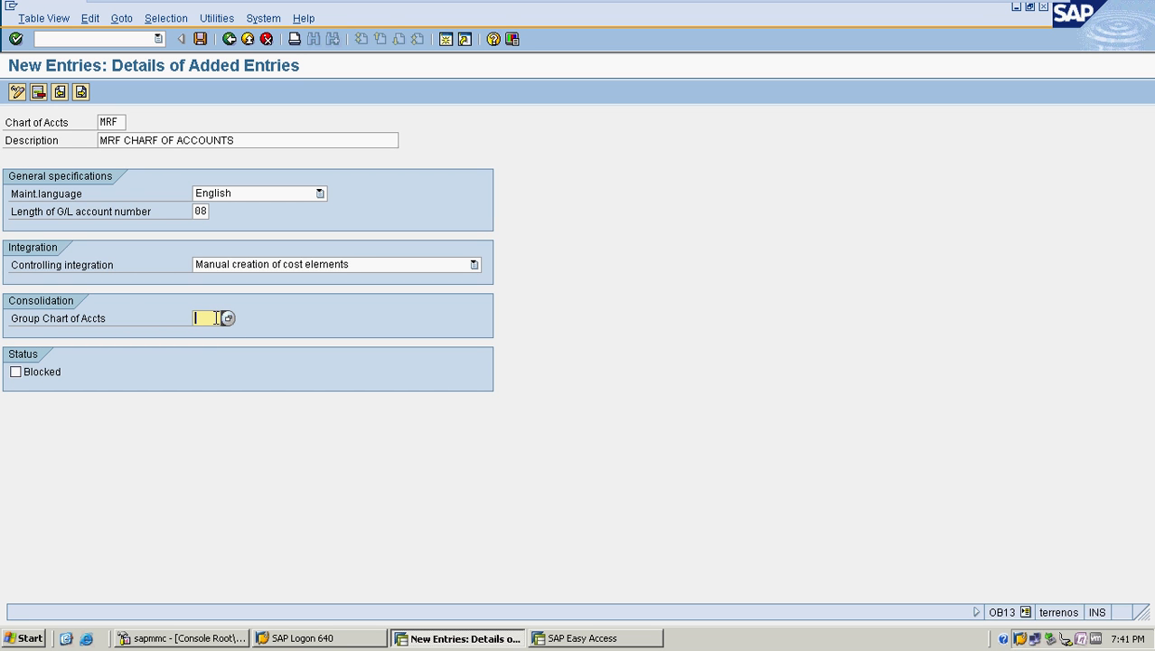
key(ctrl+s)
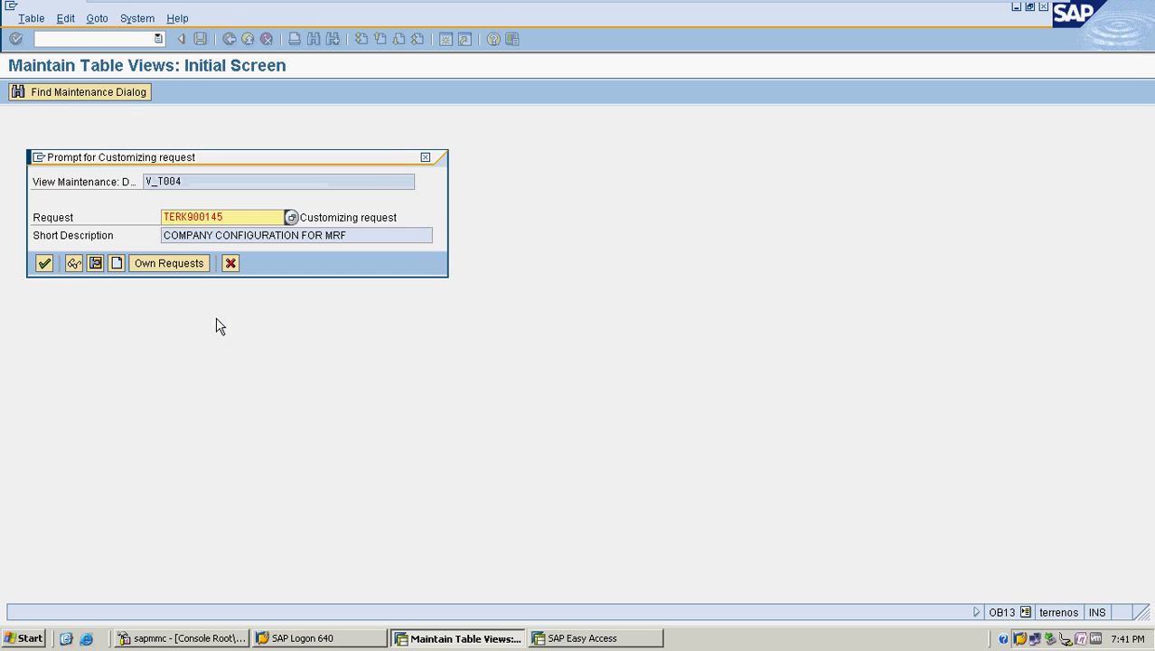
click(44, 263)
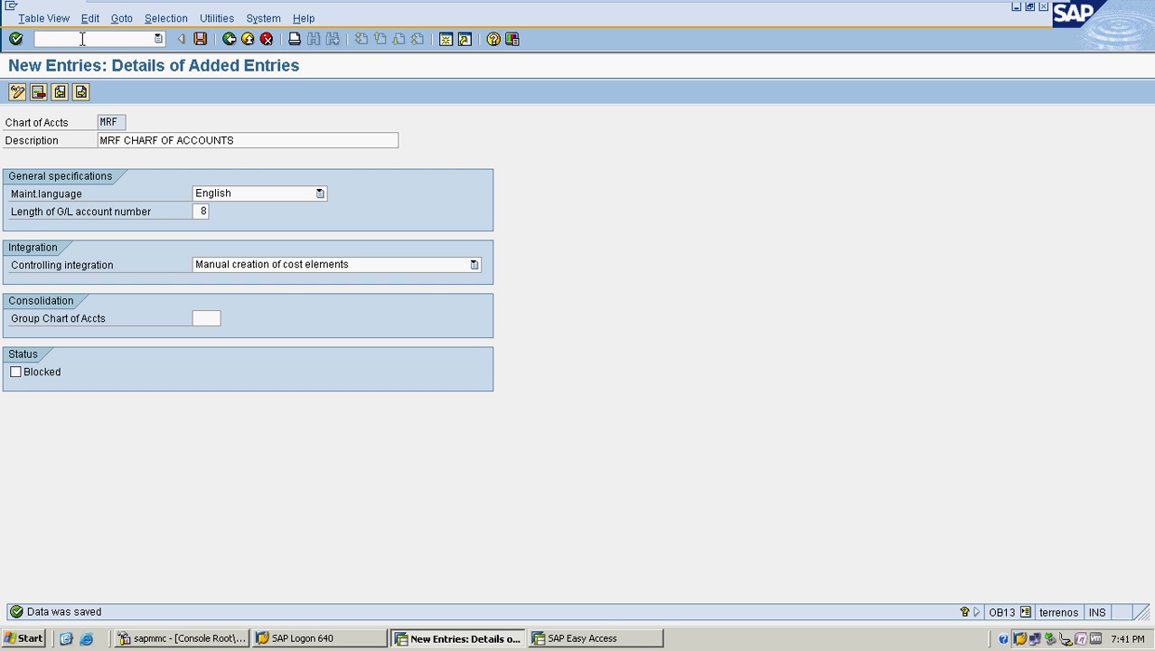
- Try to go directly to transaction OB13 from the saved chart of accounts entry
click(82, 39)
text(/OB)
text(13)
key(Return)
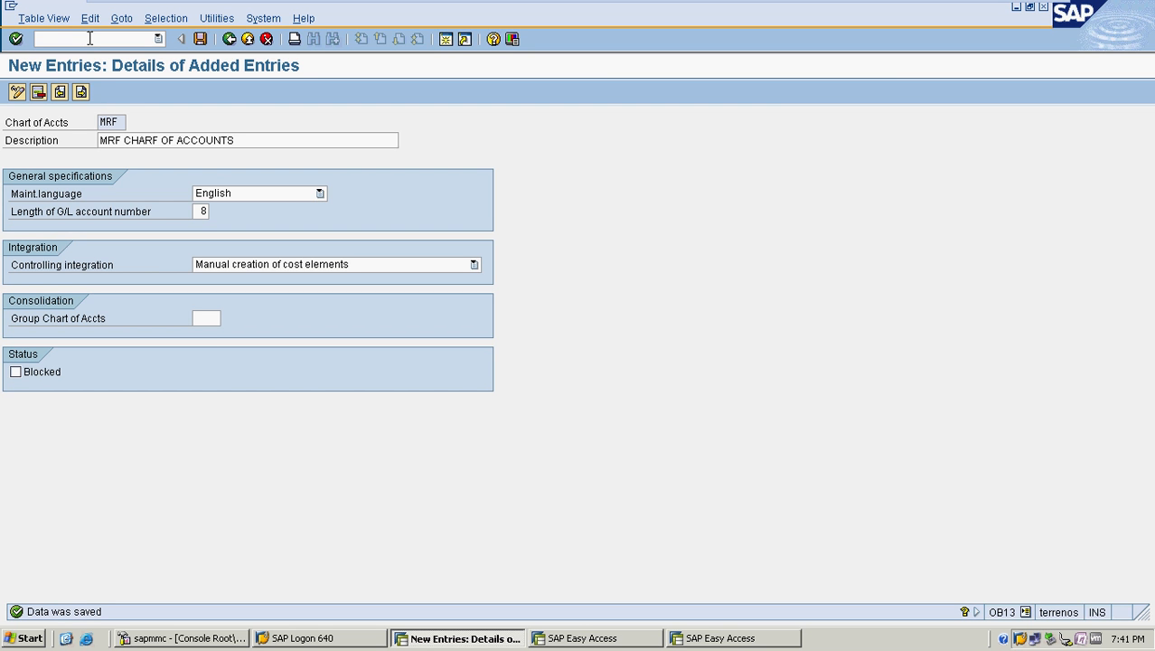
- Go directly to transaction OB62 and find company code MRF in the chart of accounts assignment overview
text(/NOB62)
key(Return)
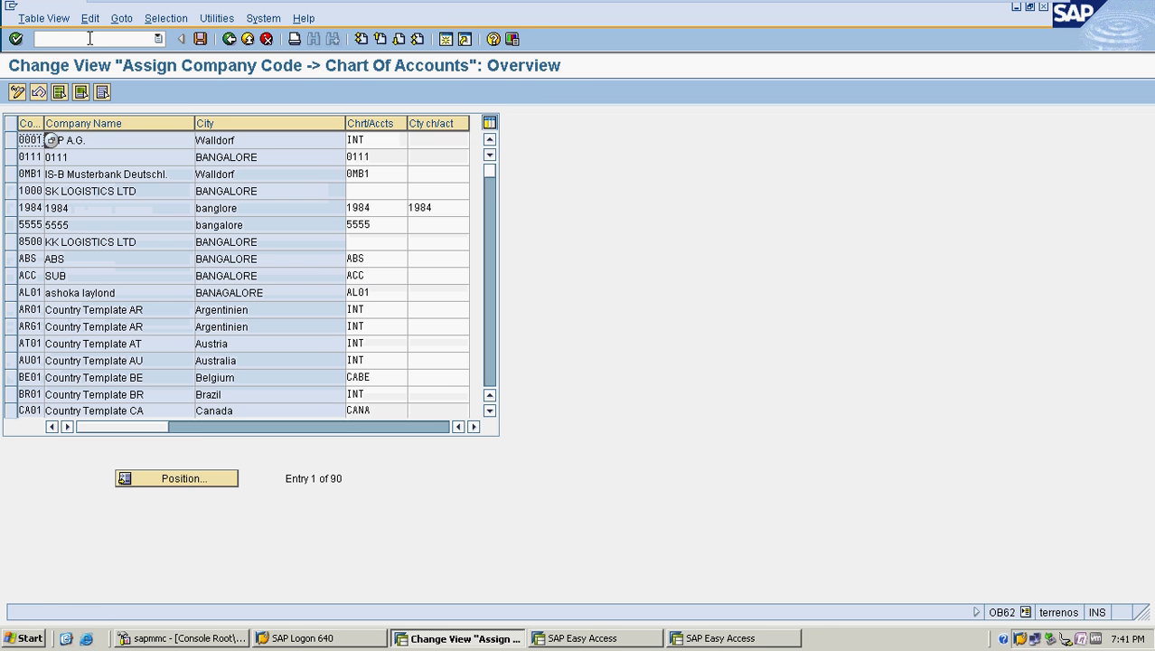
click(198, 477)
text(MRF)
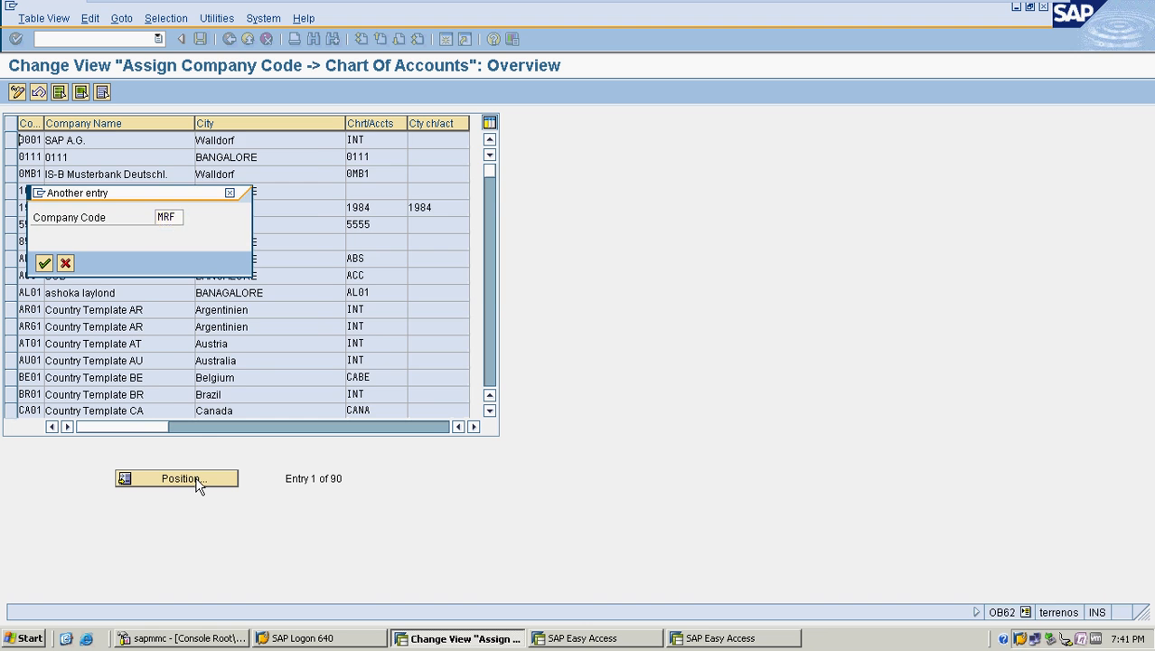
key(Return)
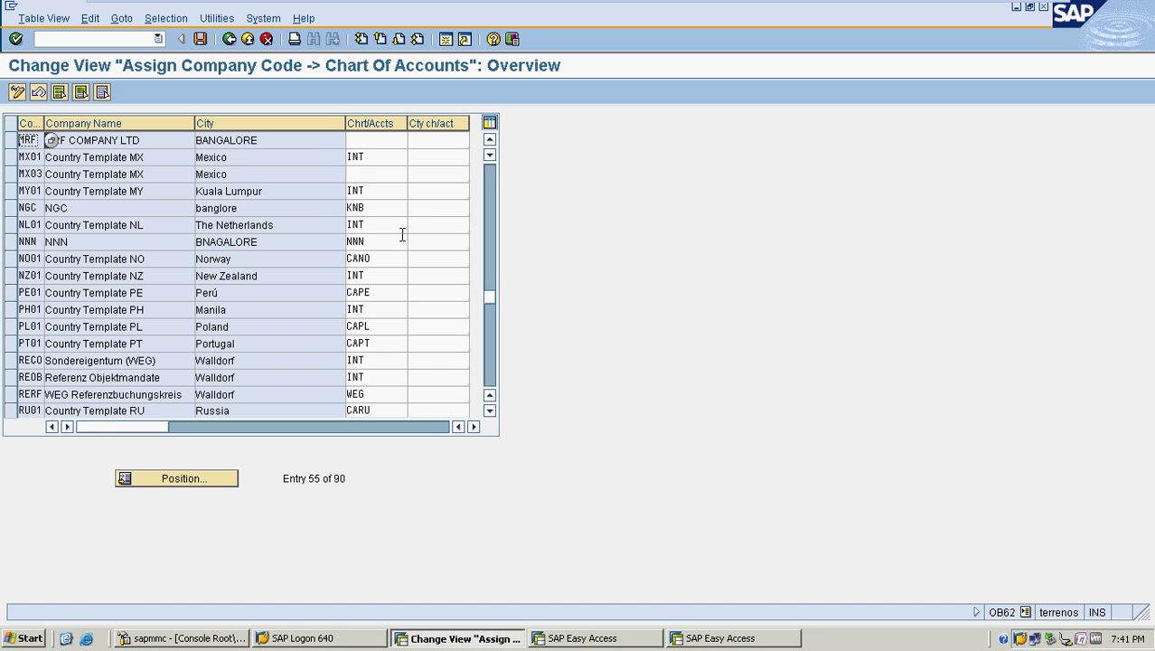
- Assign chart of accounts MRF to company code MRF, save in the request COMPANY CONFIGURATION FOR MRF, and leave the overview
click(369, 139)
text(MRF)
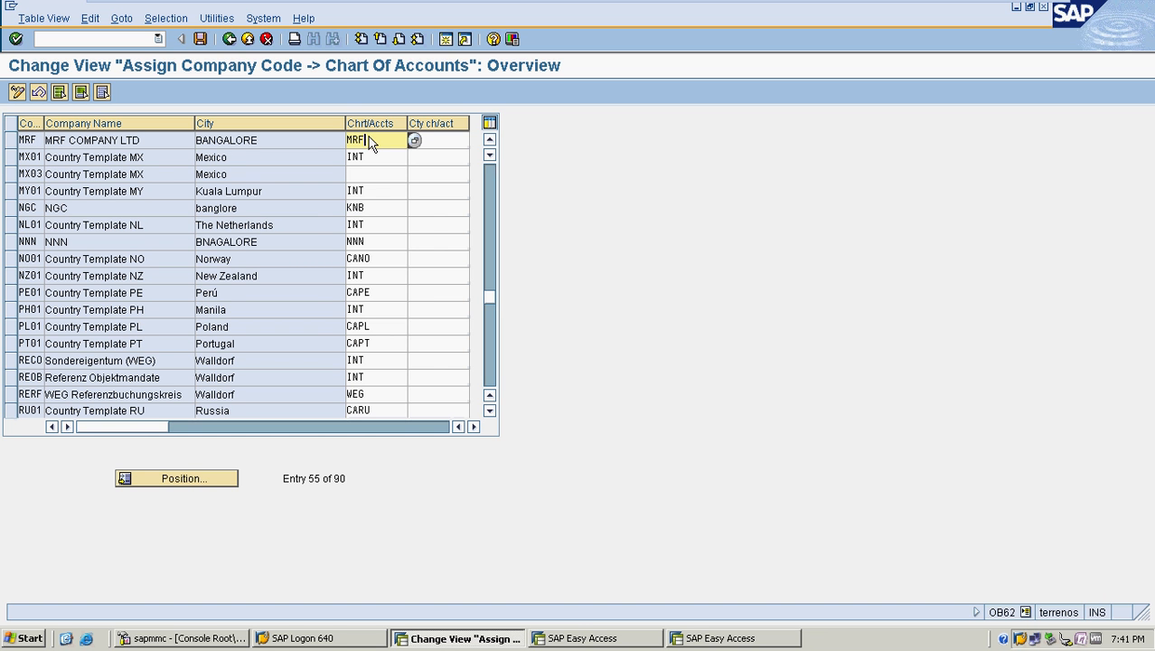
key(ctrl+s)
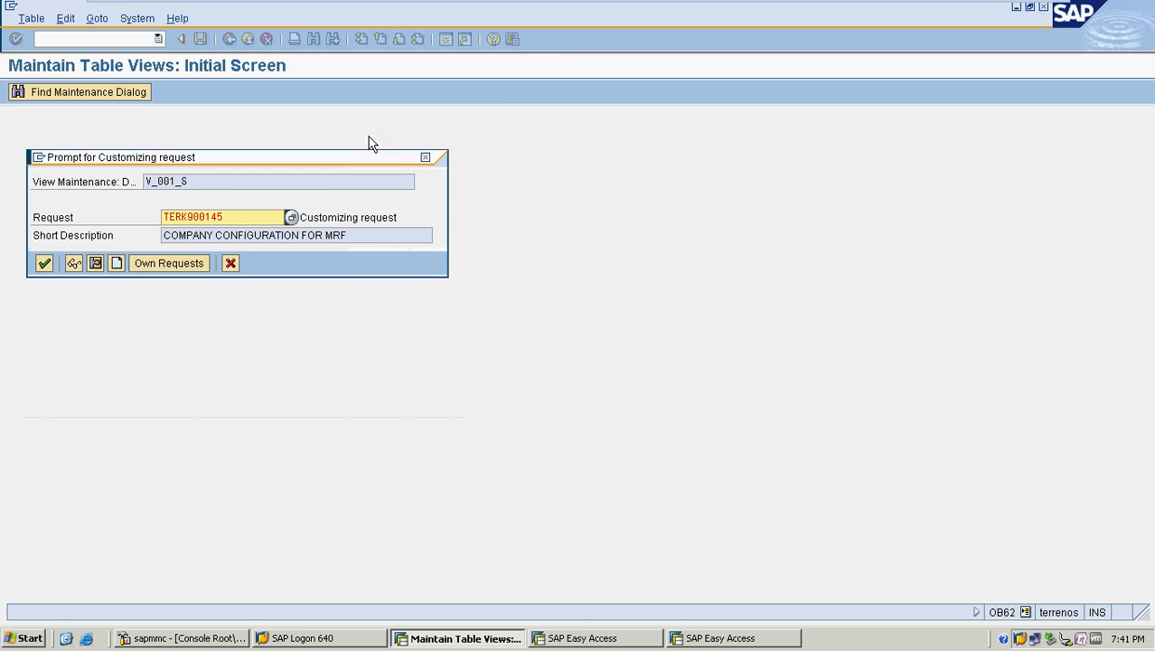
click(44, 263)
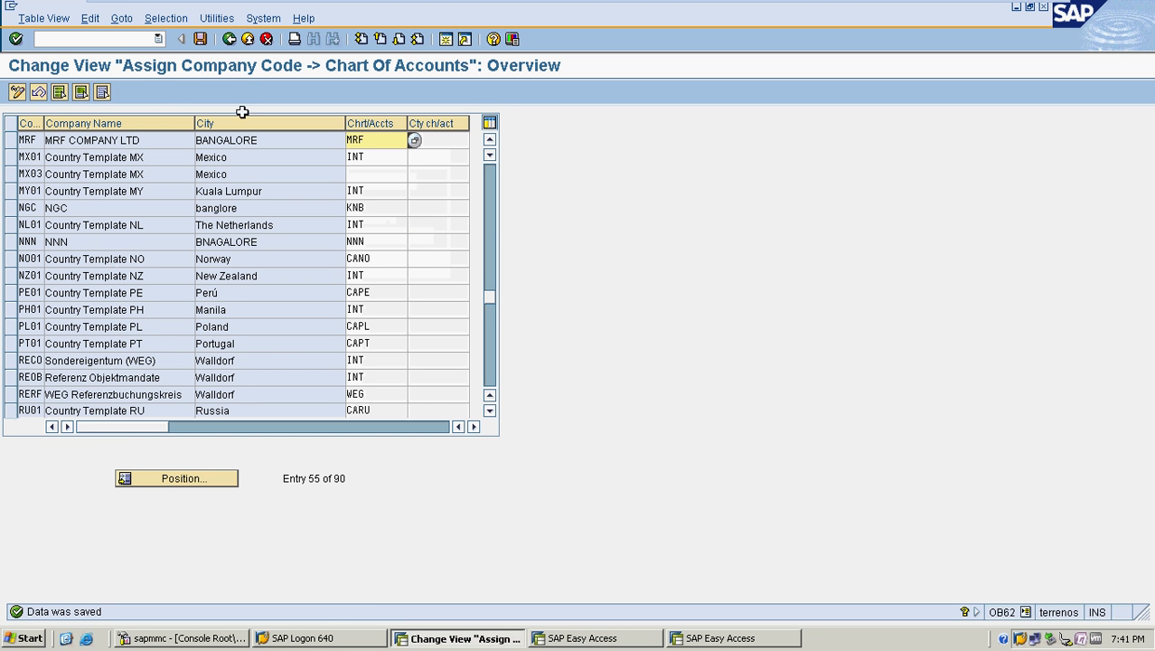
click(229, 41)
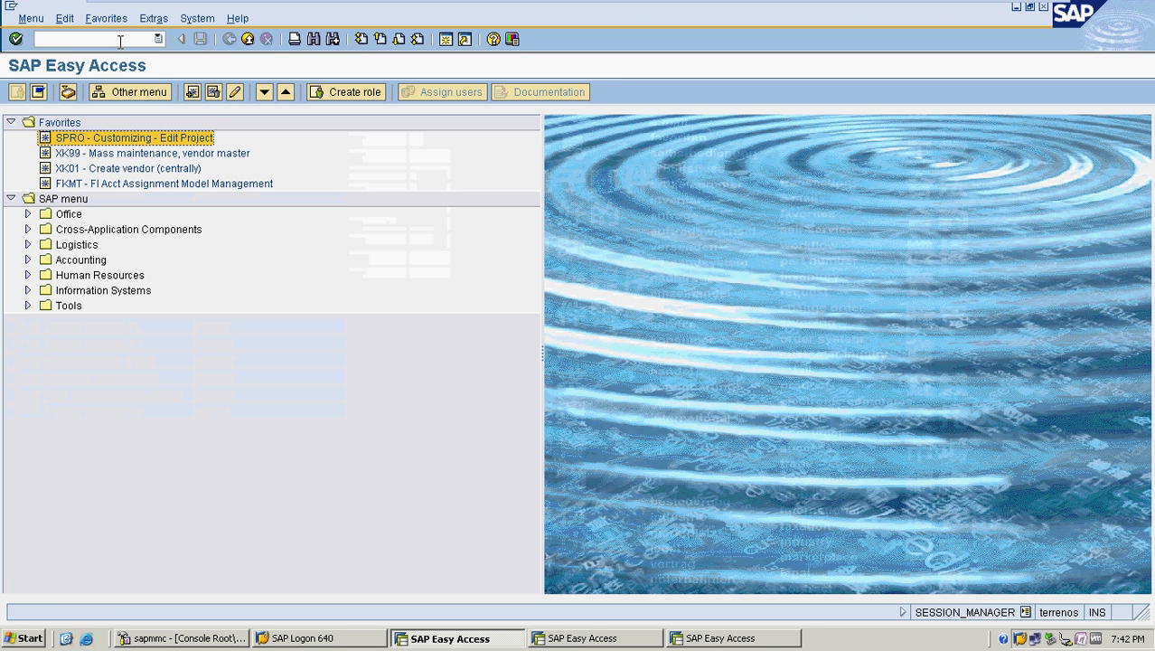
- Go directly to transaction OB53 and open the retained earnings account settings for chart of accounts MRF
text(OB53)
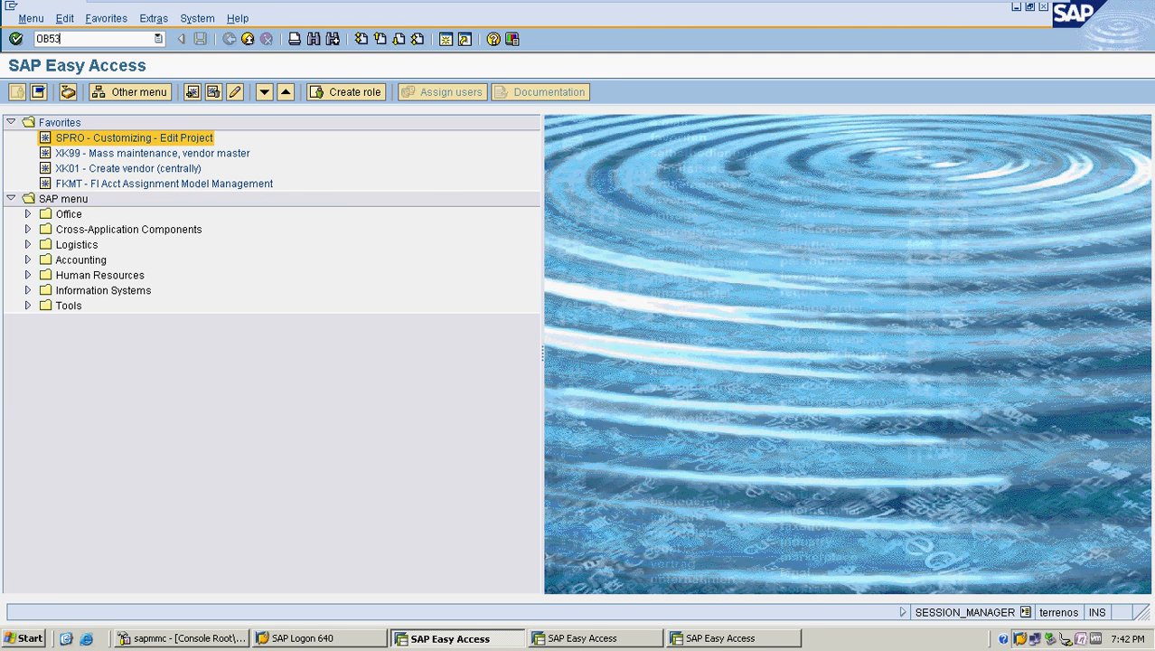
key(Return)
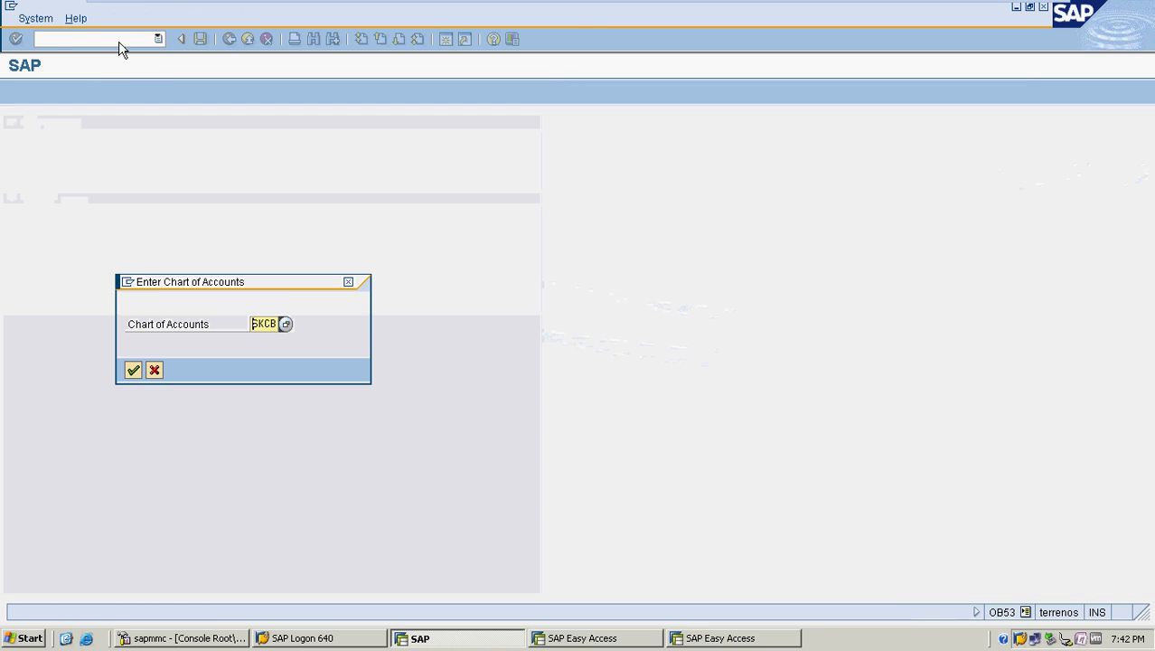
key(BackSpace)
key(BackSpace)
key(BackSpace)
key(BackSpace)
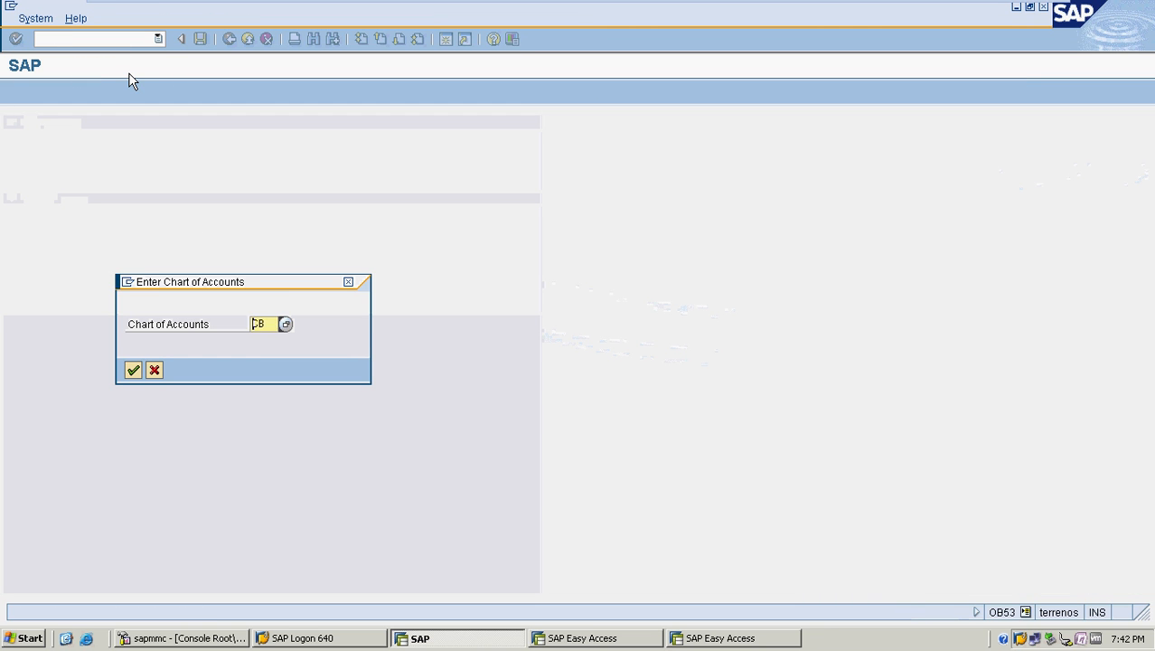
text(MRF)
key(Return)
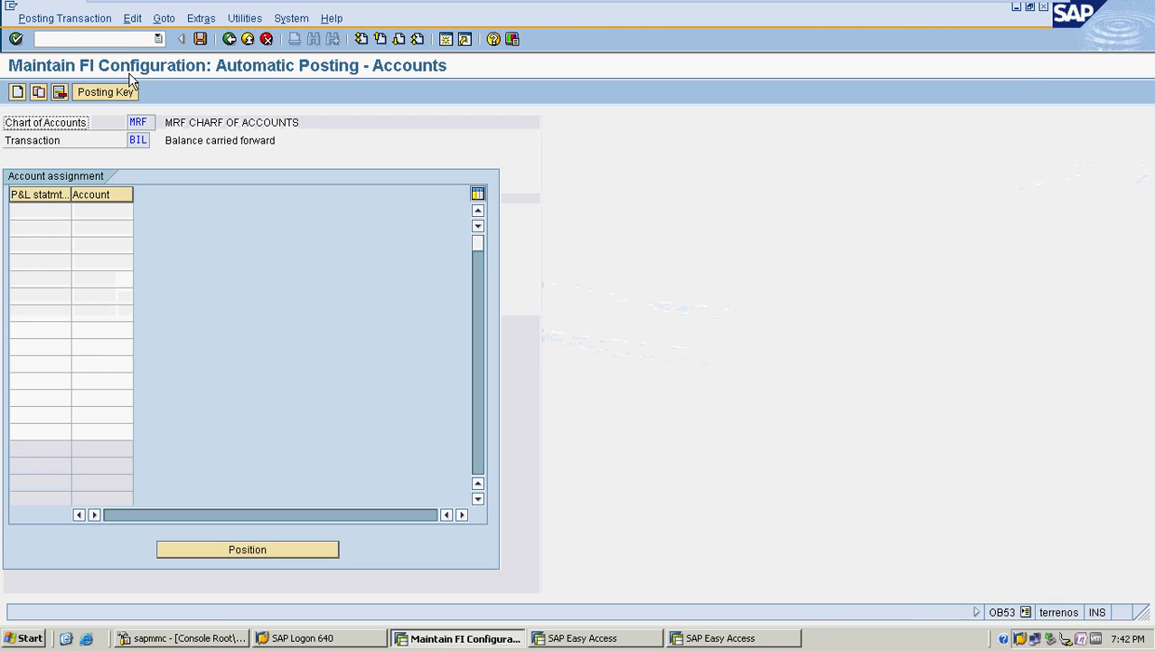
- Assign account 100100 to P&L statement account type X, save in the request COMPANY CONFIGURATION FOR MRF, and return to SAP Easy Access
click(42, 213)
text(X)
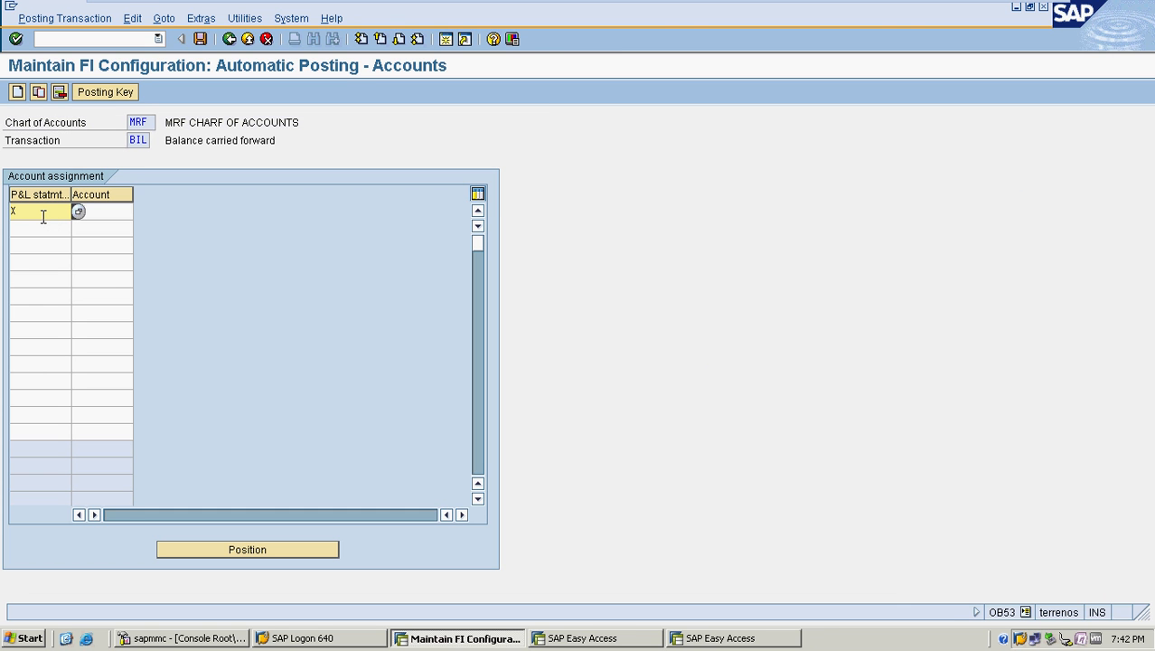
key(Tab)
text(1)
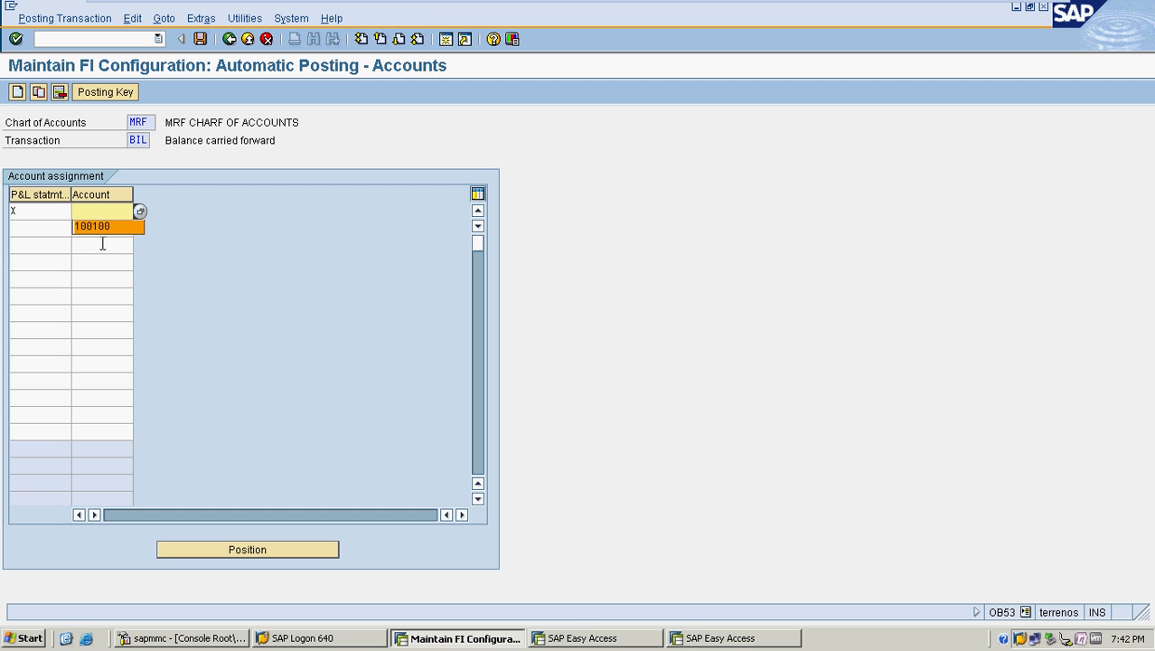
click(108, 232)
key(Return)
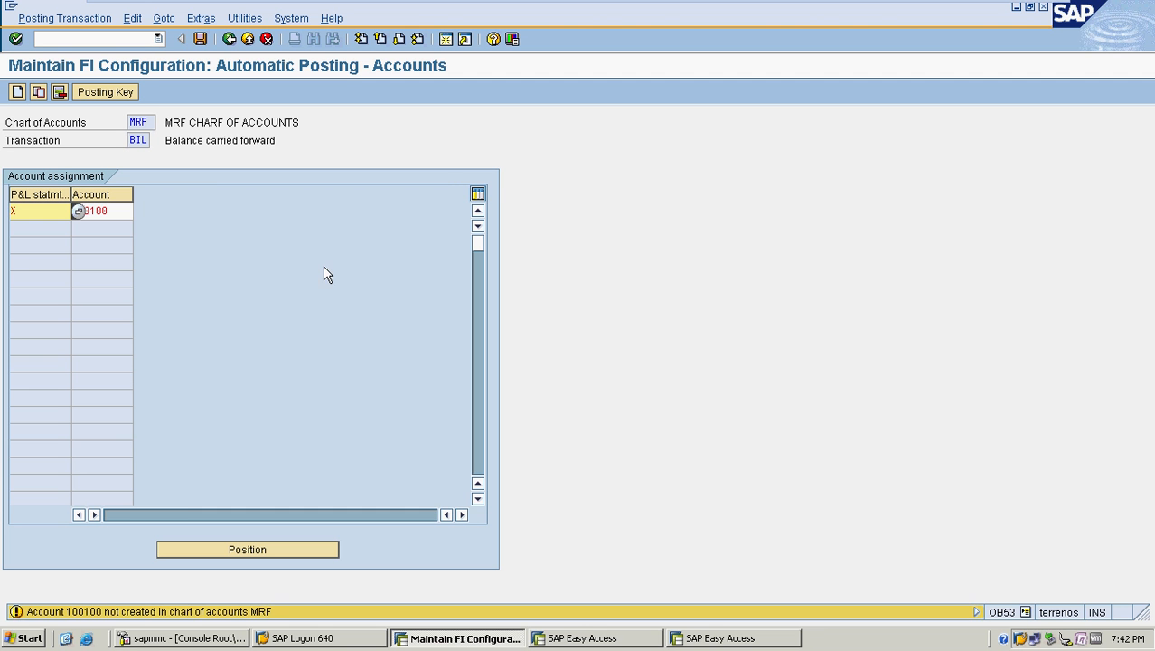
key(ctrl+s)
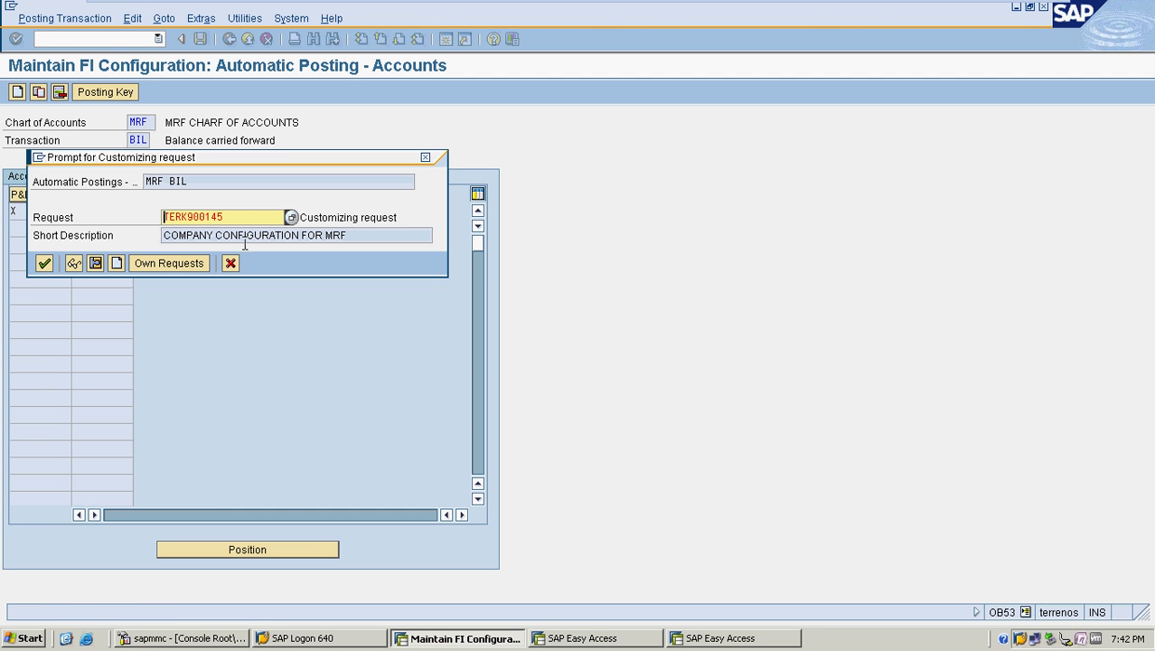
click(42, 264)
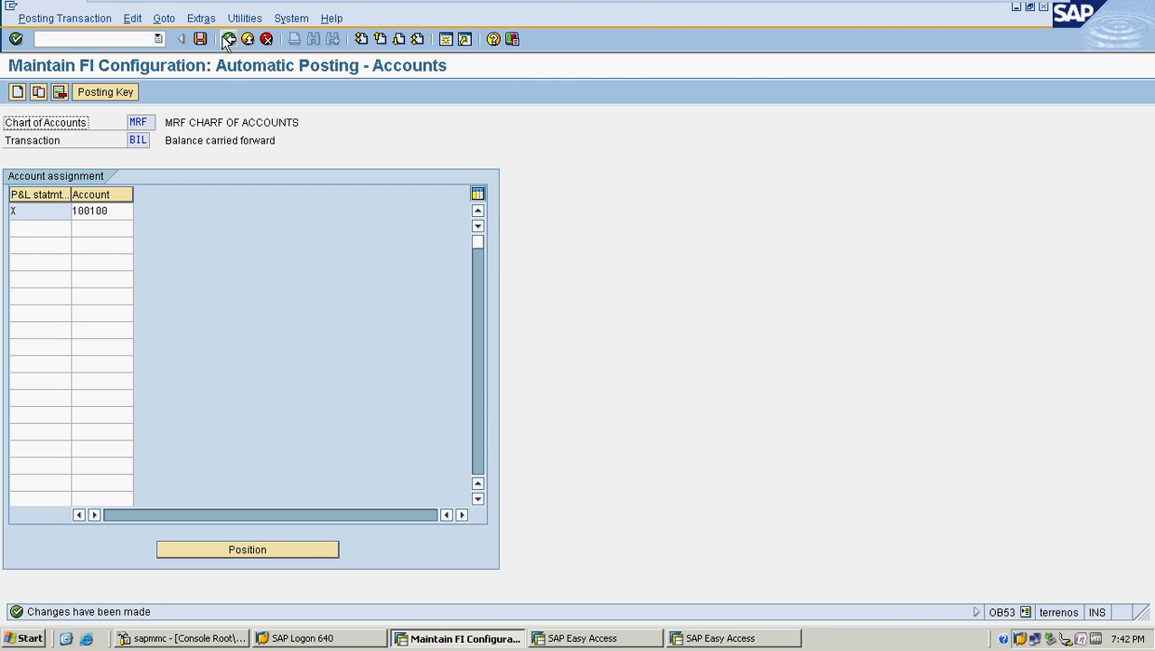
click(228, 40)
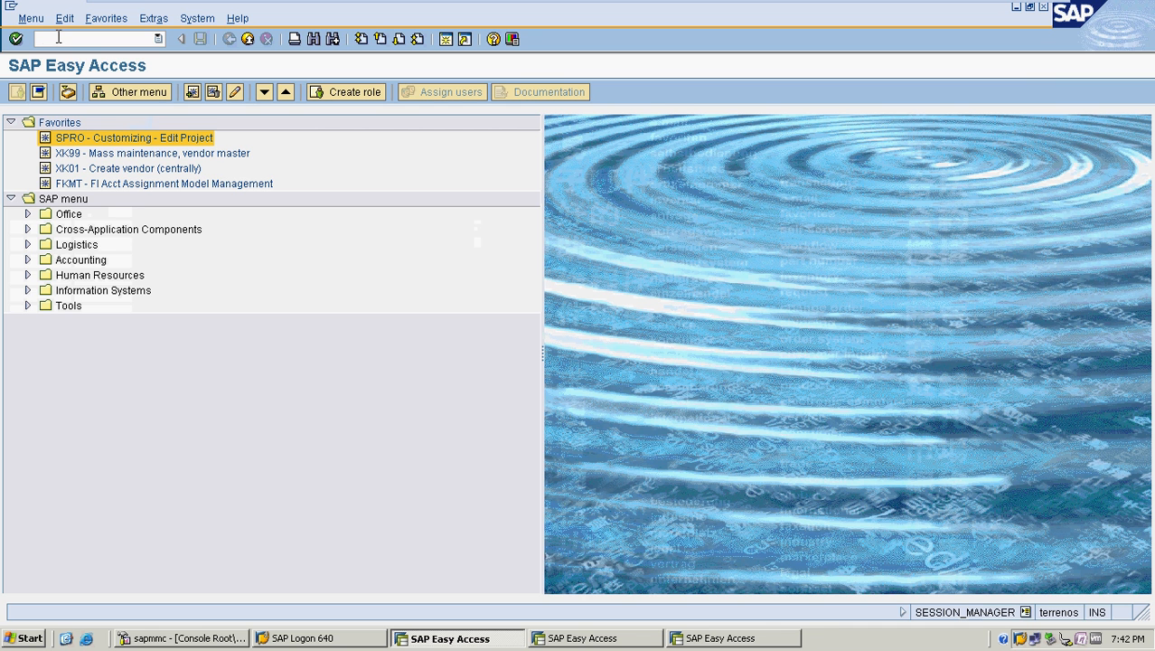
- Go directly to transaction OB29 and review the fiscal year variants 24, K1, K2, K3 and V3
click(58, 37)
text(OB29)
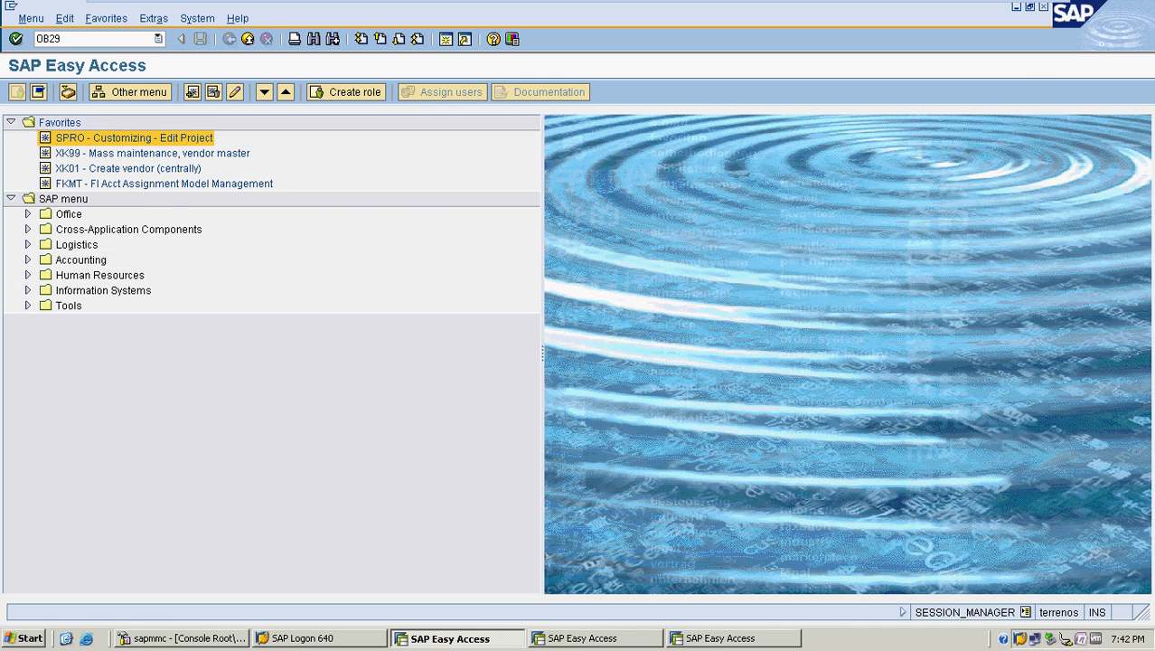
key(Return)
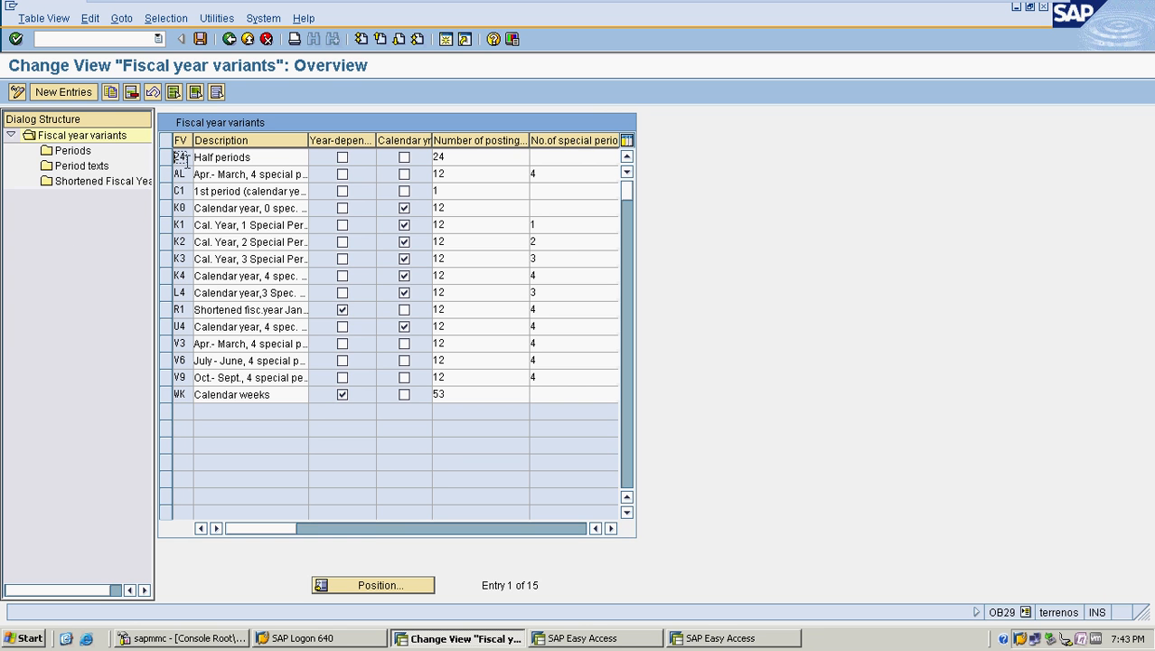
click(273, 158)
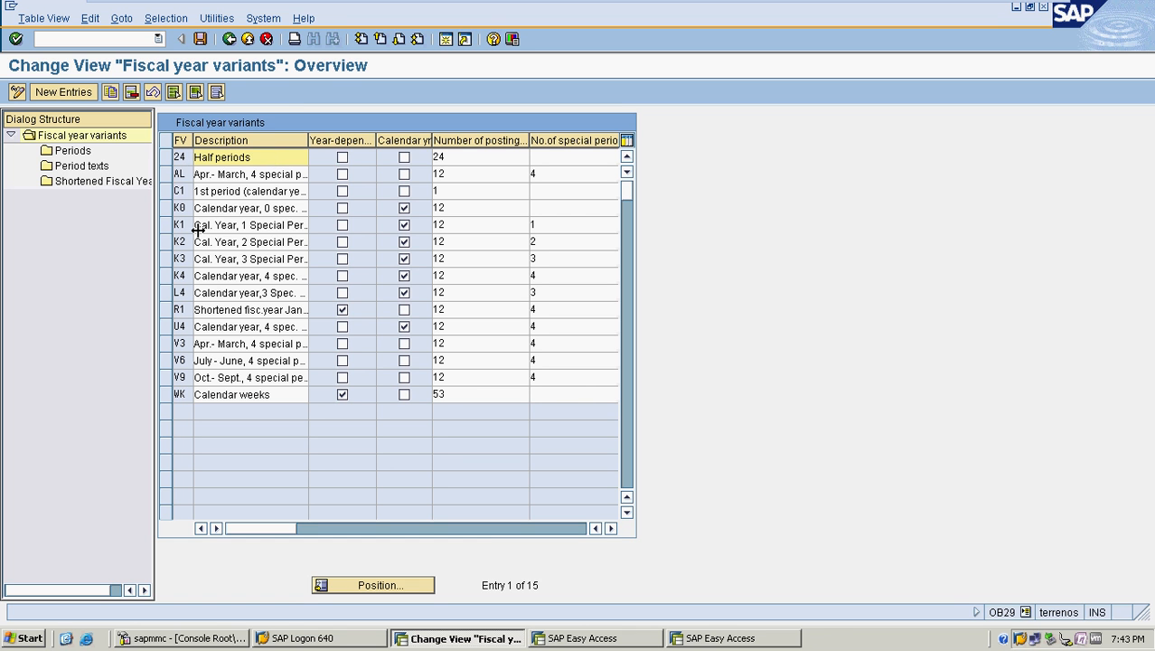
click(226, 228)
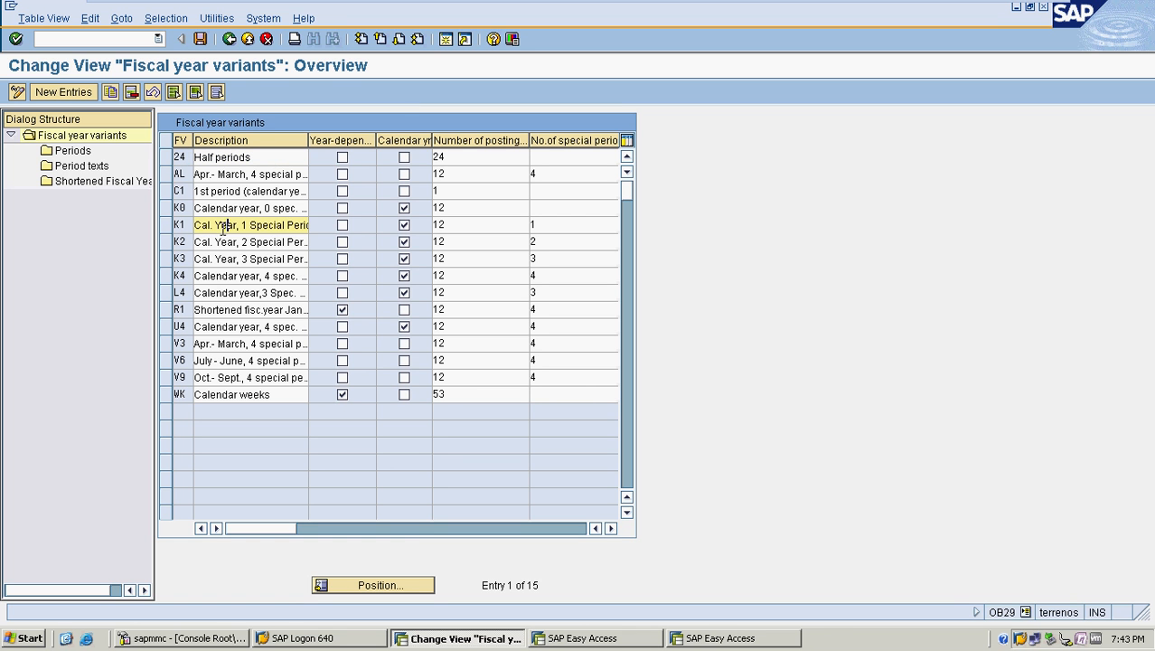
click(275, 242)
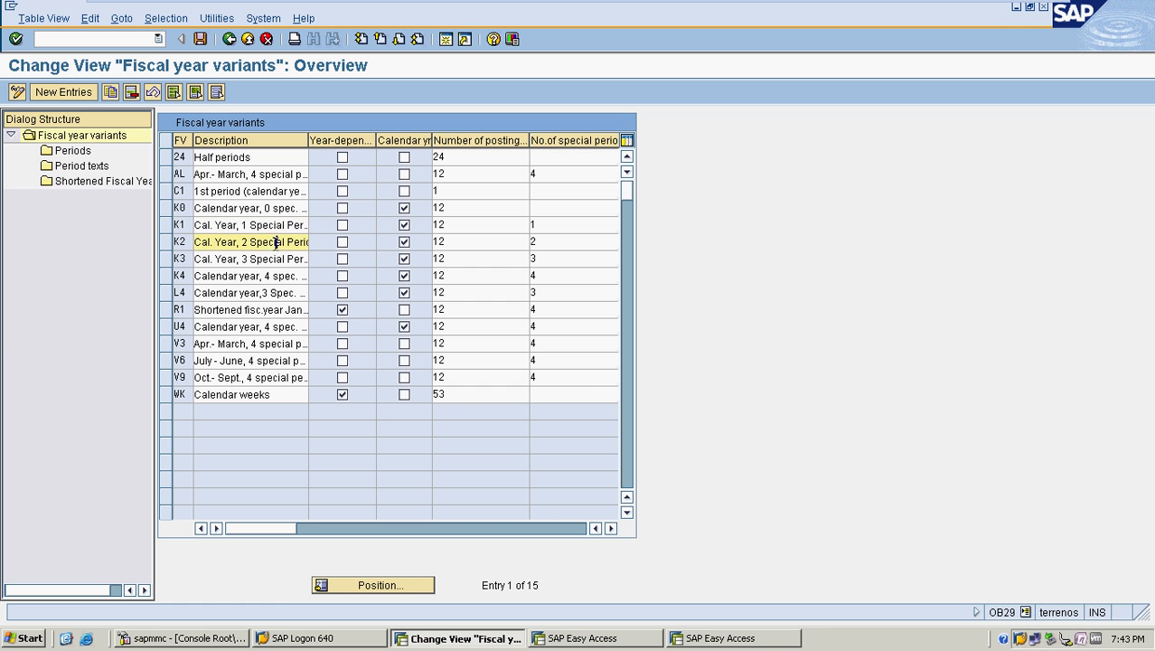
click(278, 260)
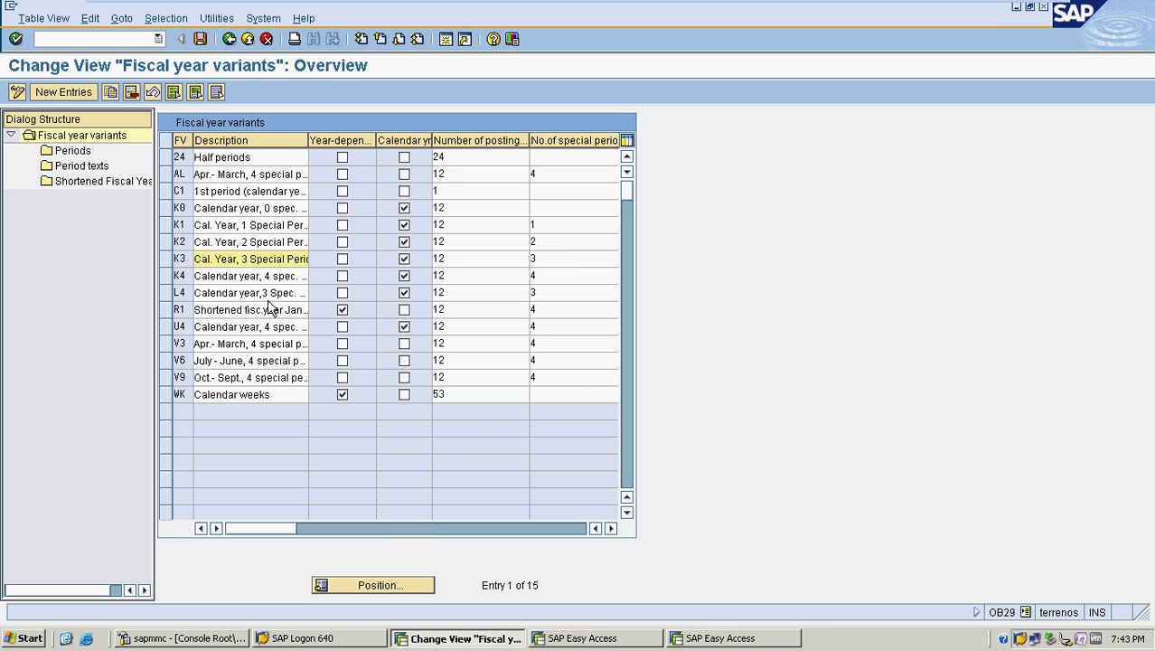
click(243, 343)
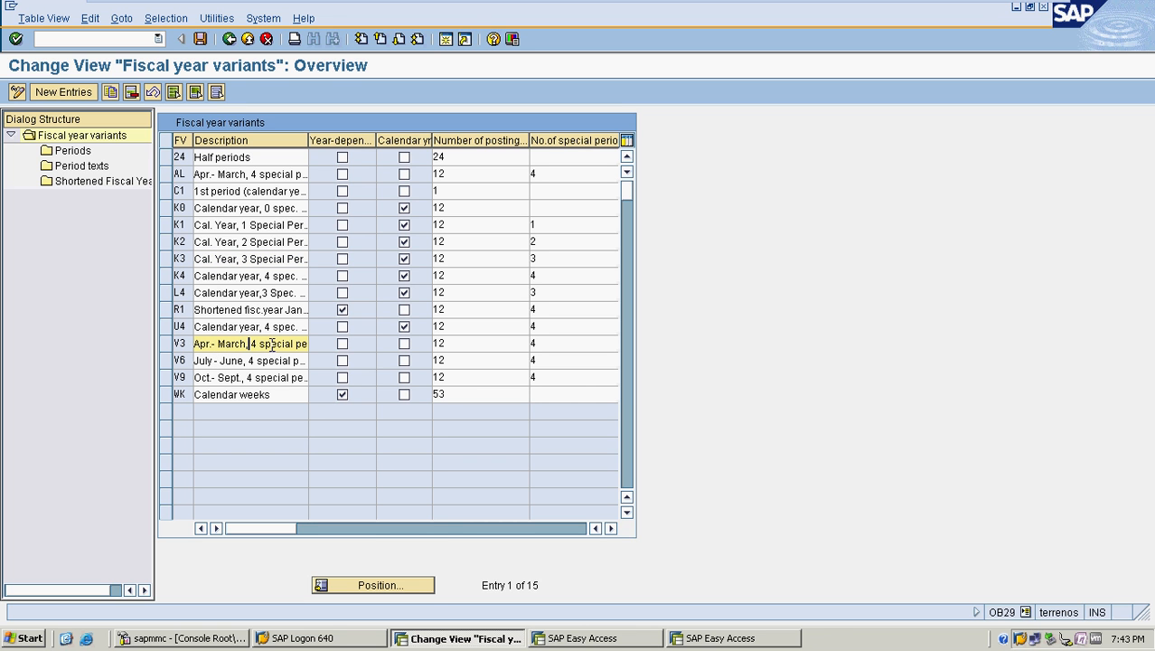
- Try to open the periods of fiscal year variant K4
click(243, 279)
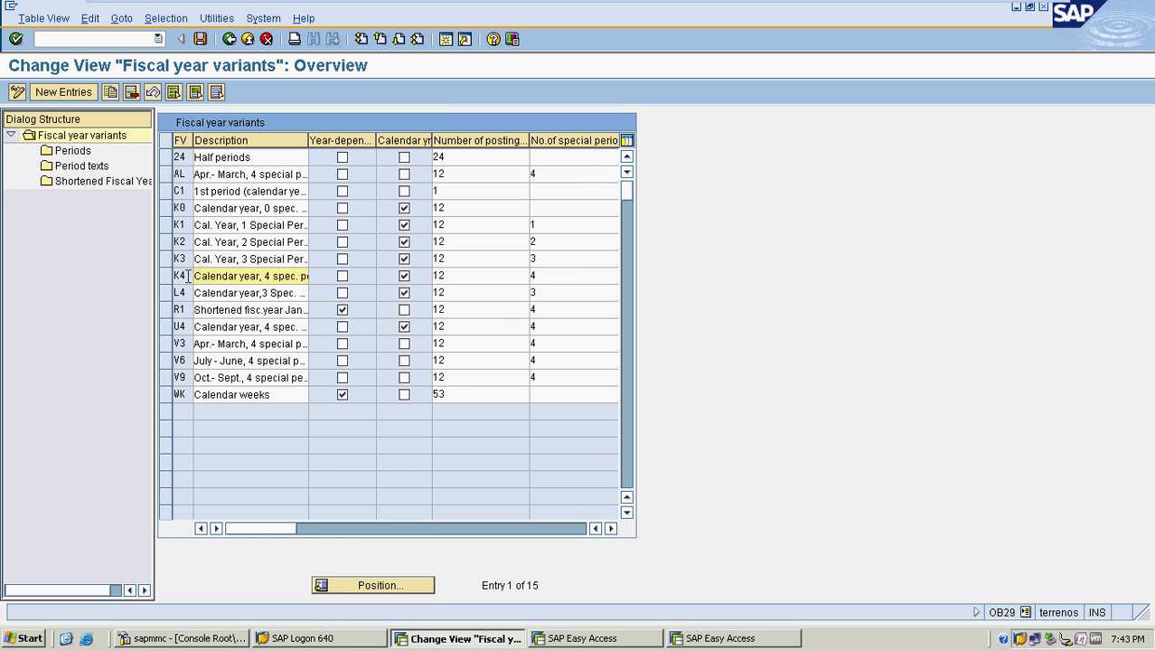
click(168, 275)
double_click(82, 152)
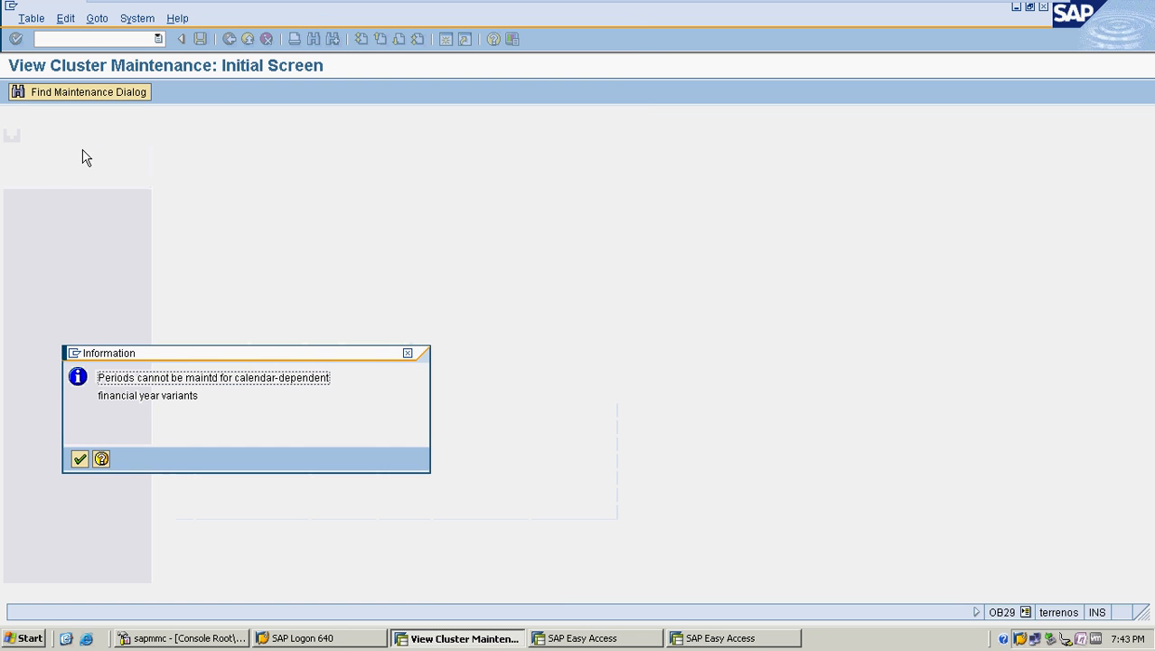
click(86, 462)
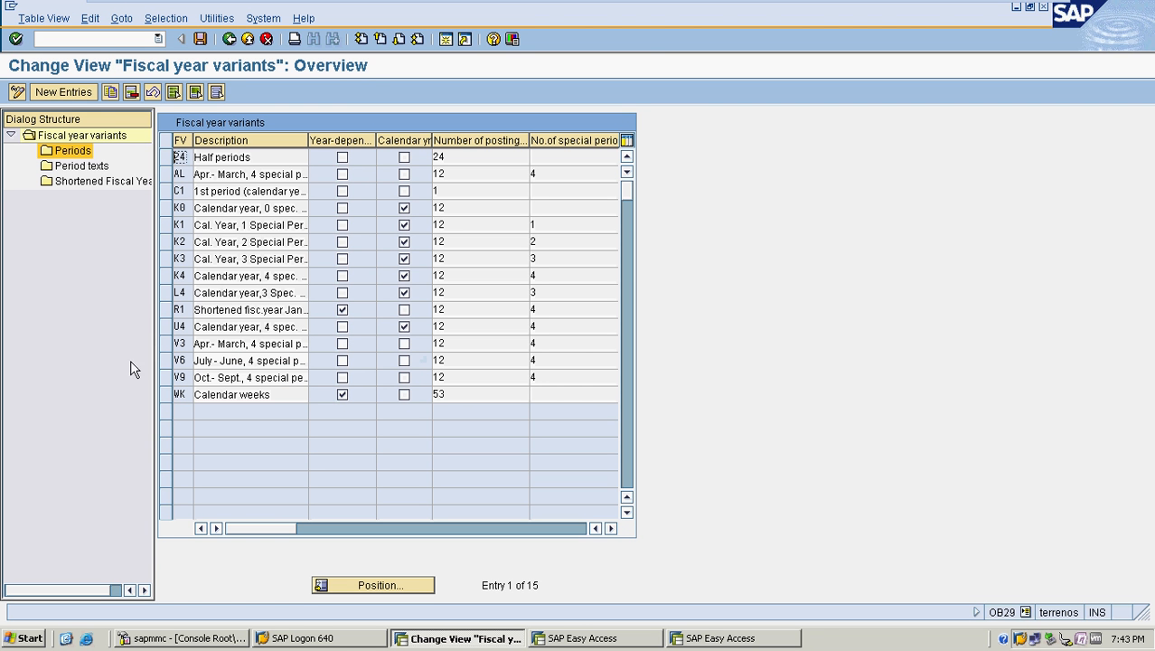
click(166, 276)
double_click(74, 152)
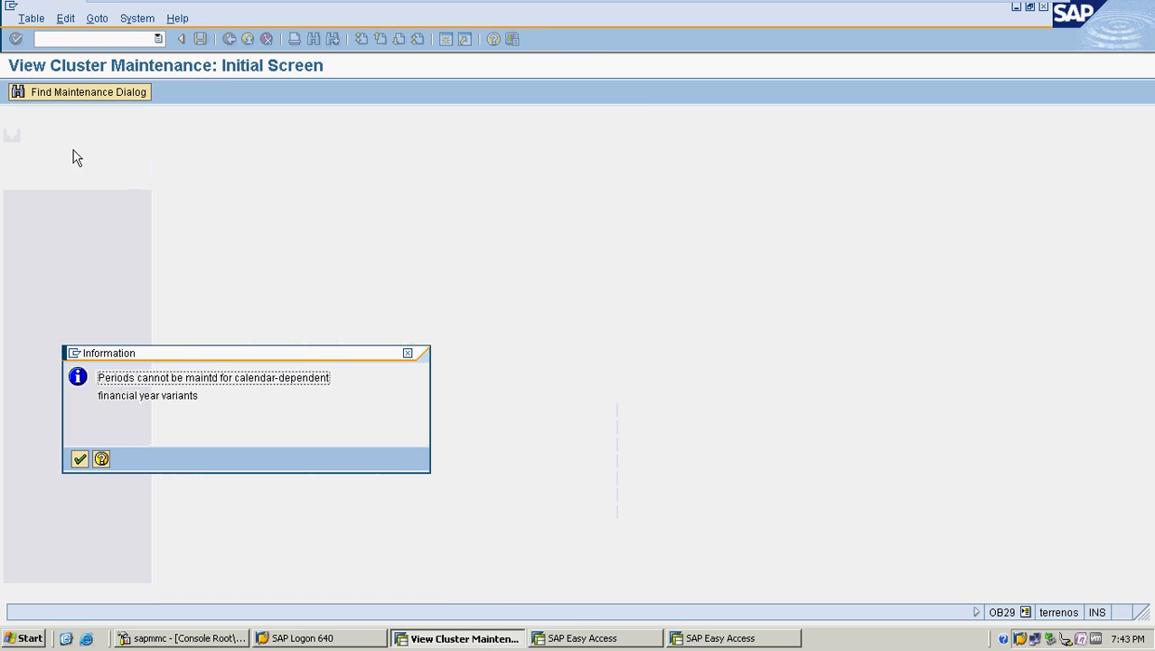
click(78, 461)
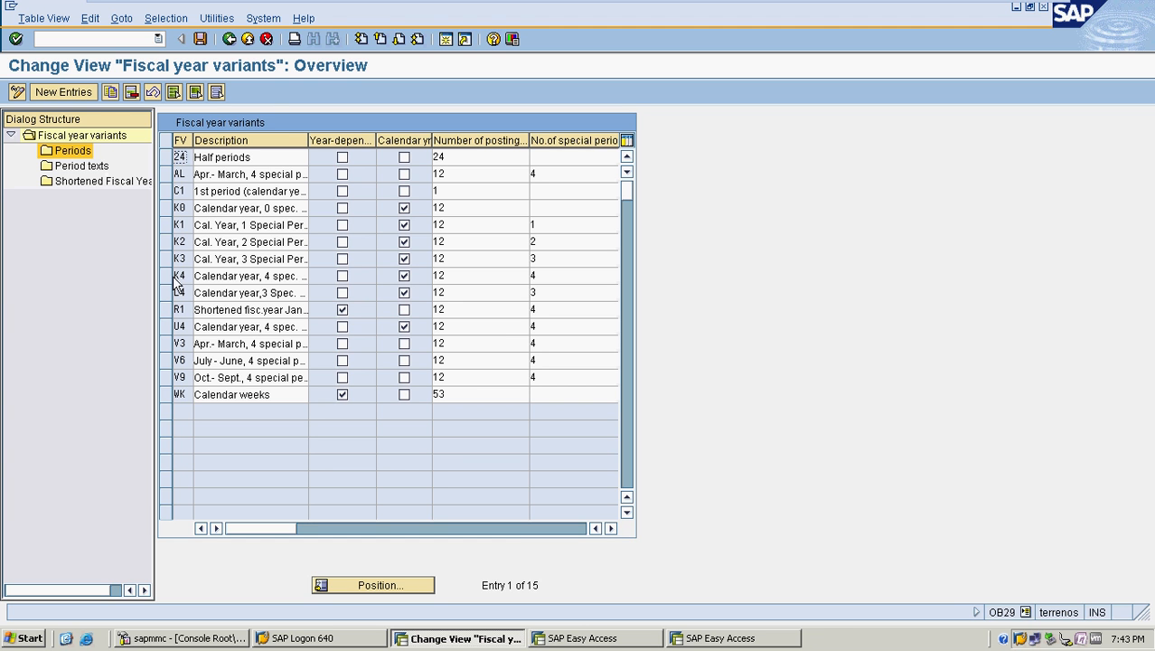
- Select fiscal year variant K4, widen the calendar year column to review its settings, and return to SAP Easy Access
click(167, 276)
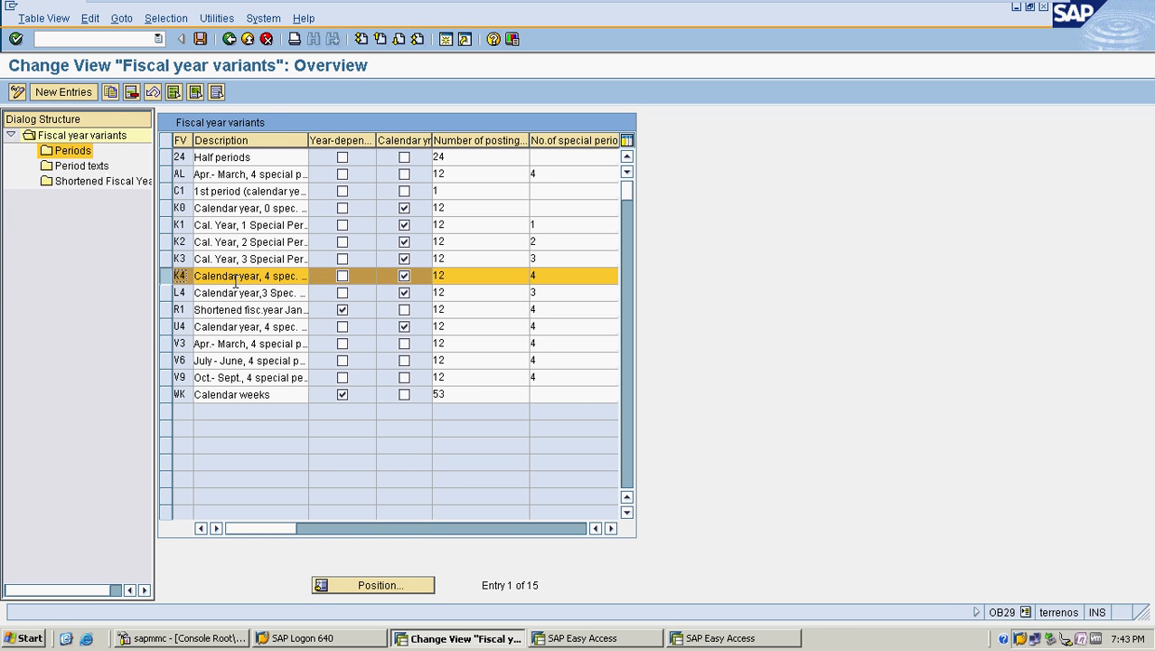
drag(422, 141, 444, 163)
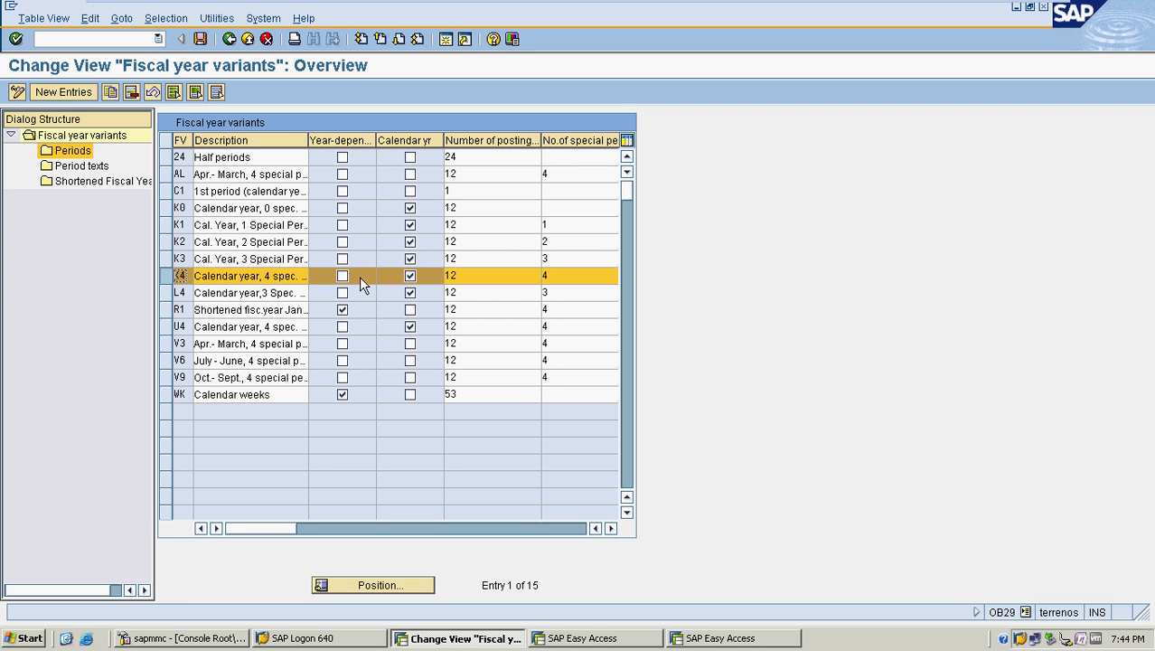
click(229, 40)
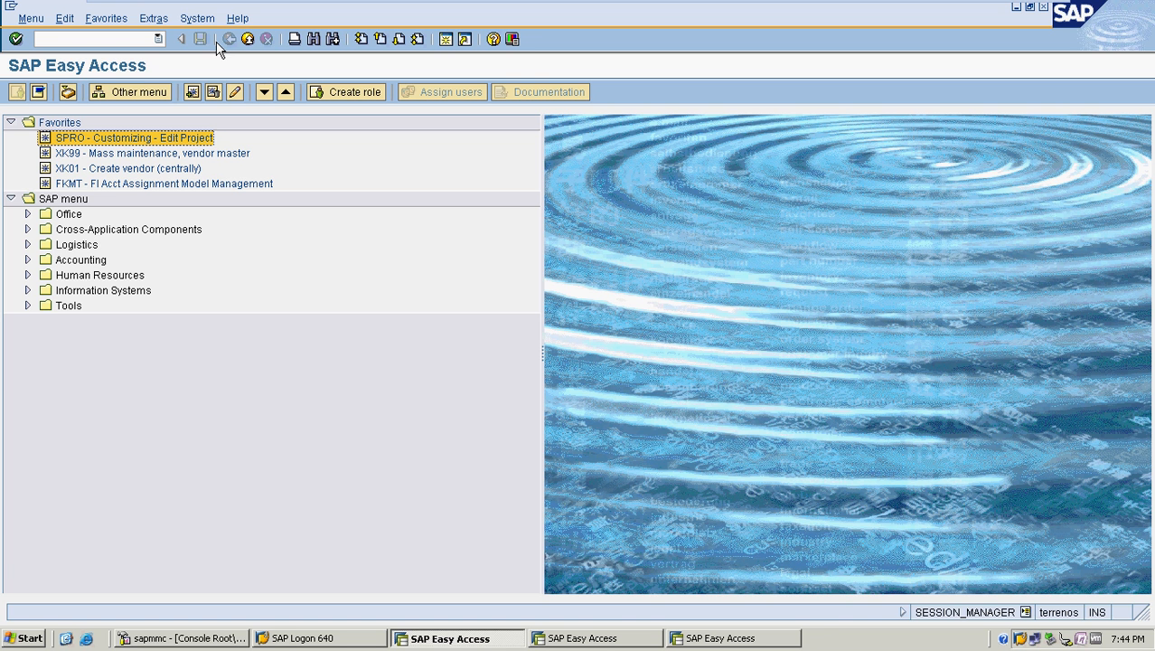
- Go directly to transaction OB37 and position the fiscal year variant assignment list on company code MRF
click(133, 40)
text(OB37)
key(Return)
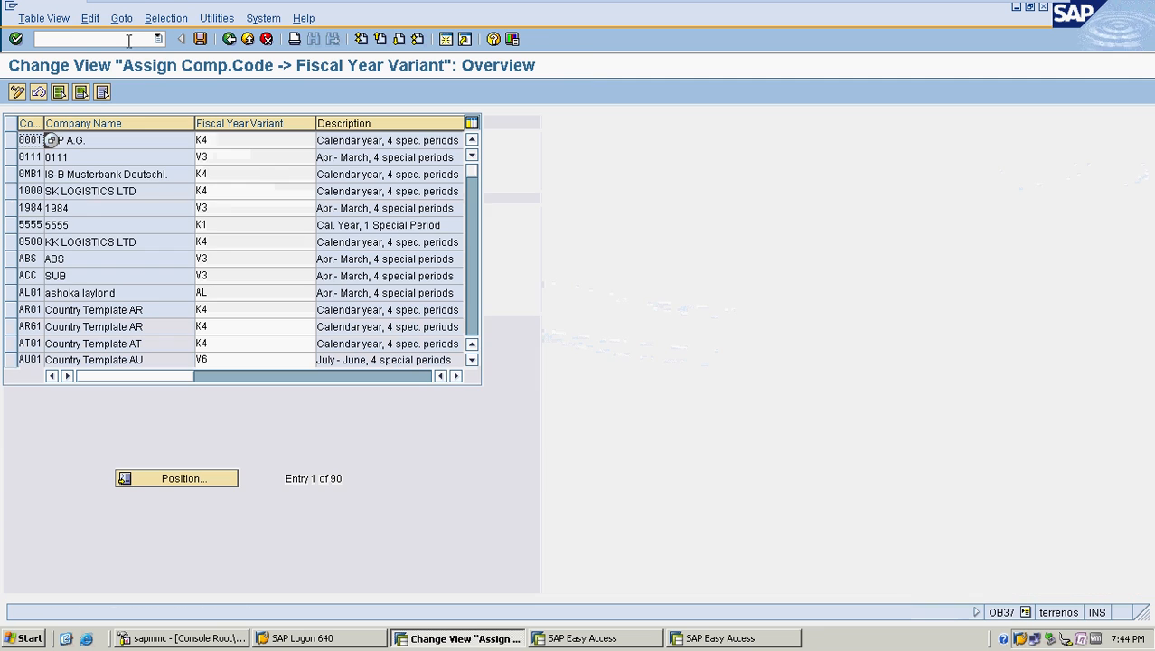
click(195, 483)
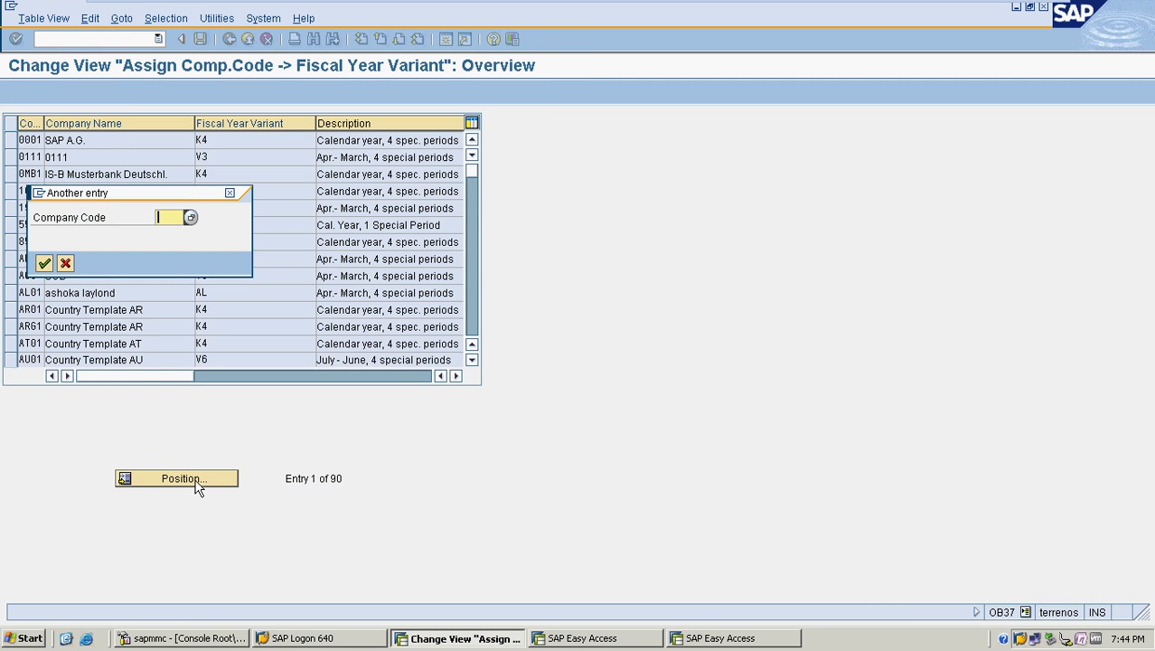
text(MRF)
key(Return)
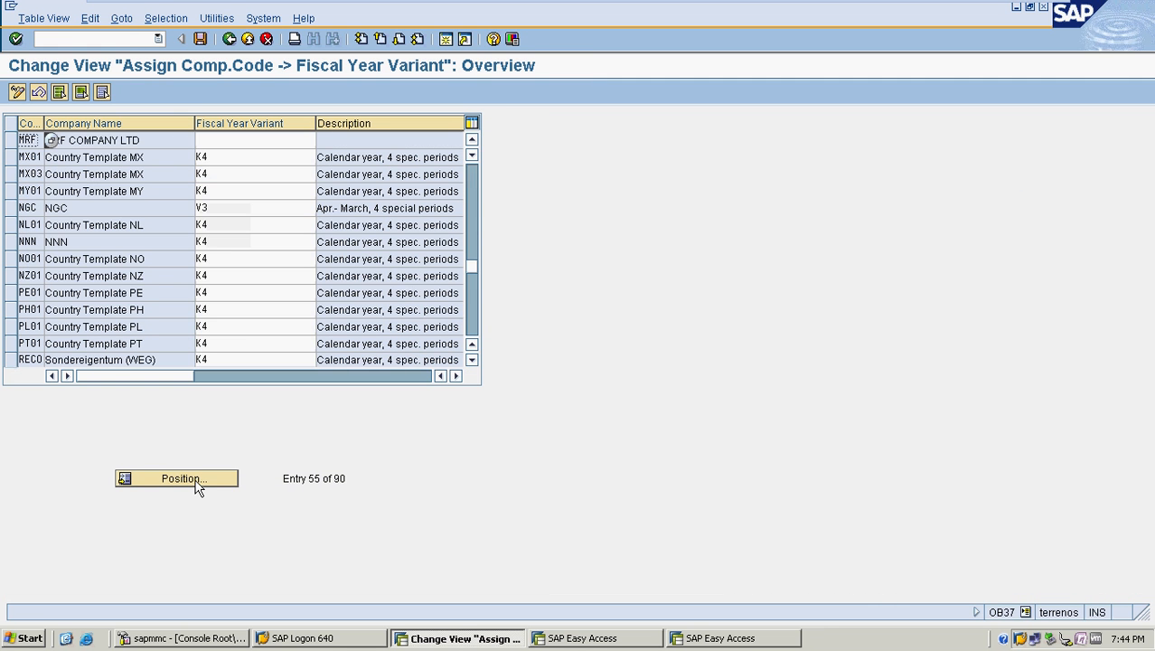
- Assign fiscal year variant K4 to company code MRF, save in the request COMPANY CONFIGURATION FOR MRF, and return to SAP Easy Access
click(222, 140)
text(K4)
key(Return)
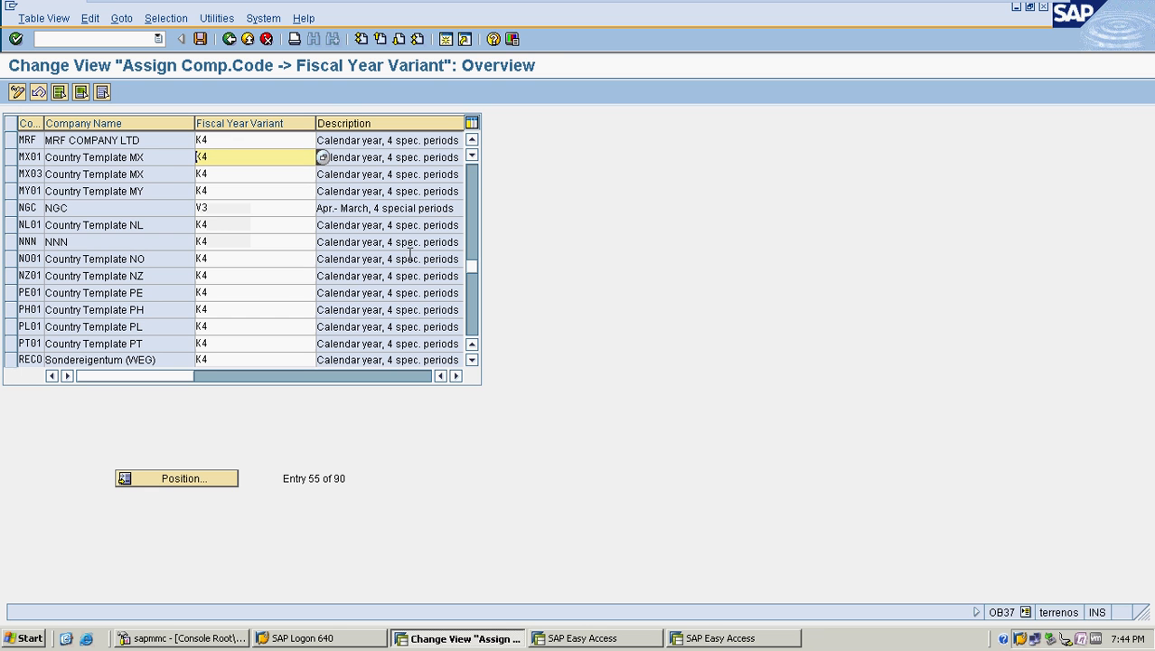
key(ctrl+s)
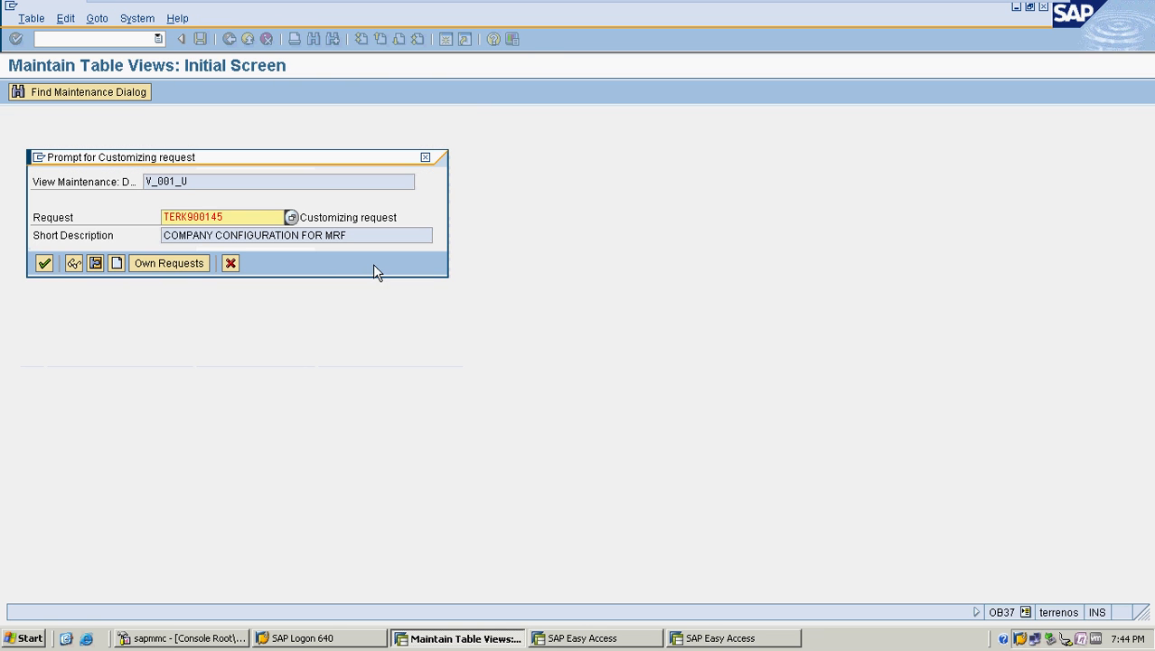
click(44, 263)
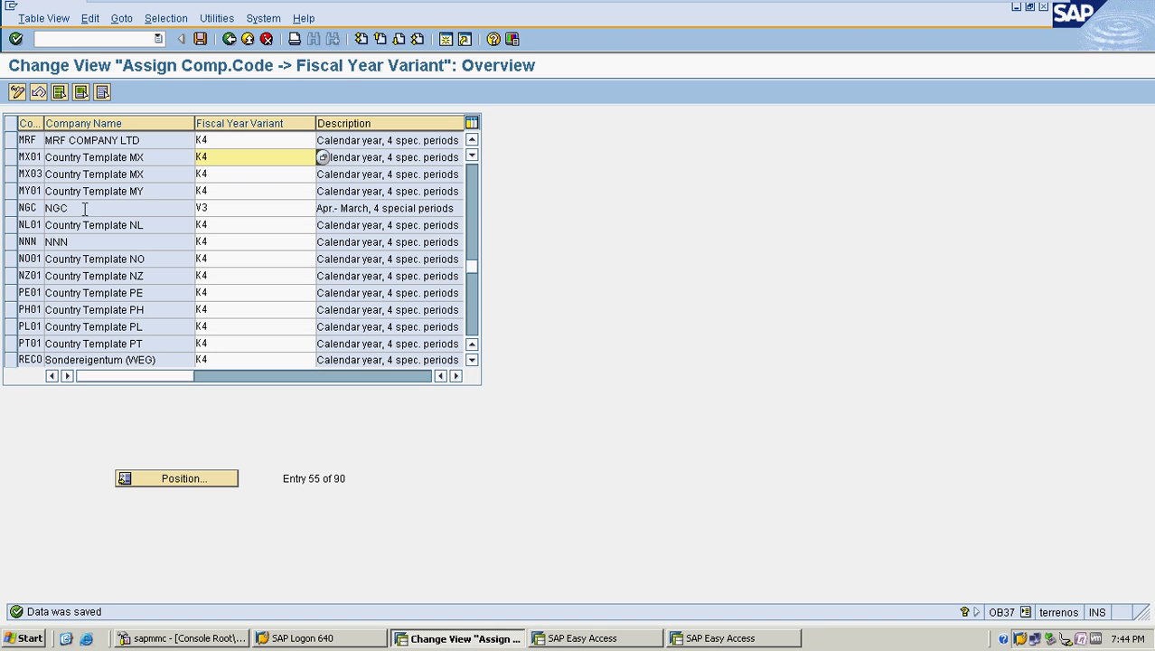
click(227, 41)
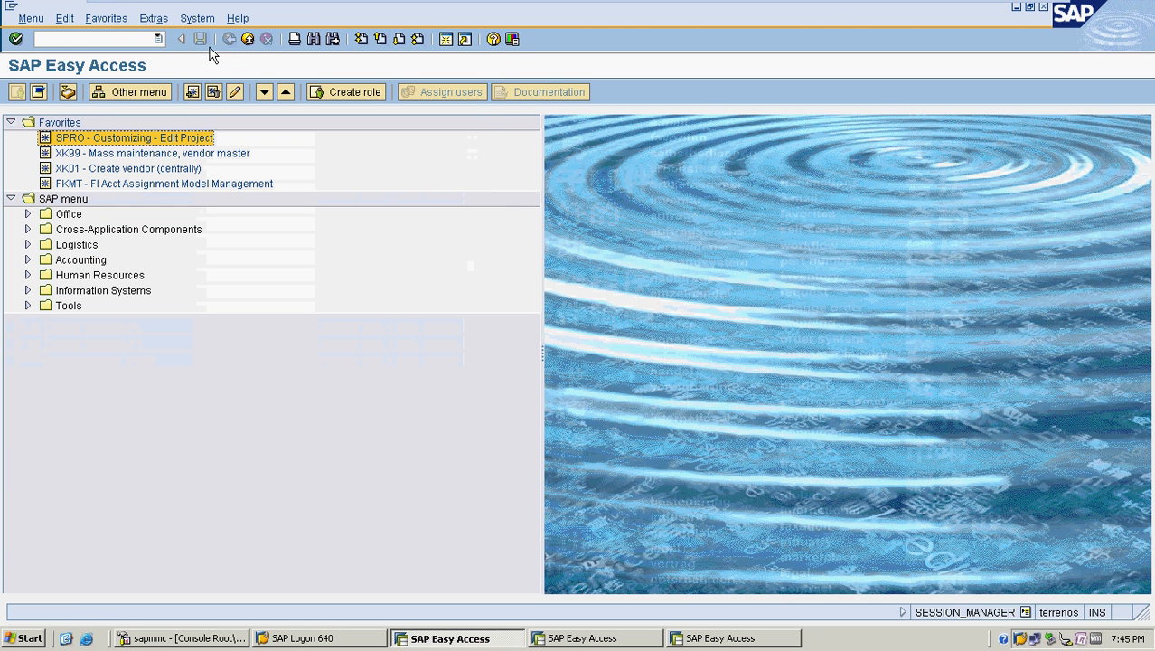
- Go directly to transaction OBBO and open new entries for posting period variants
click(102, 39)
text(OBBO)
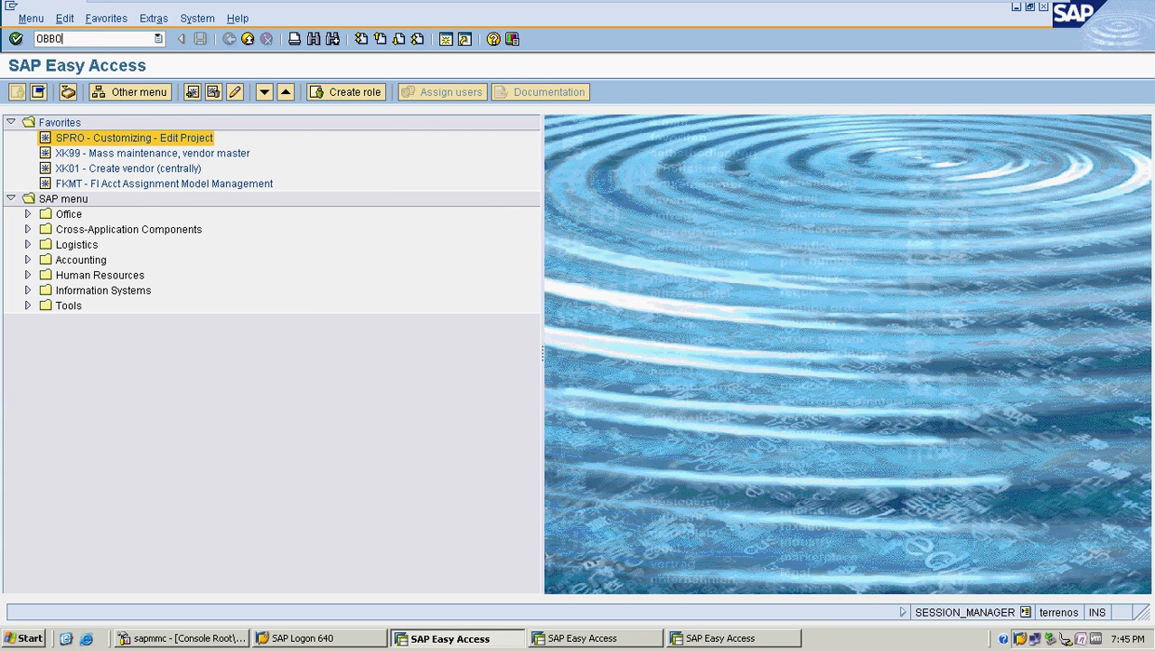
key(Return)
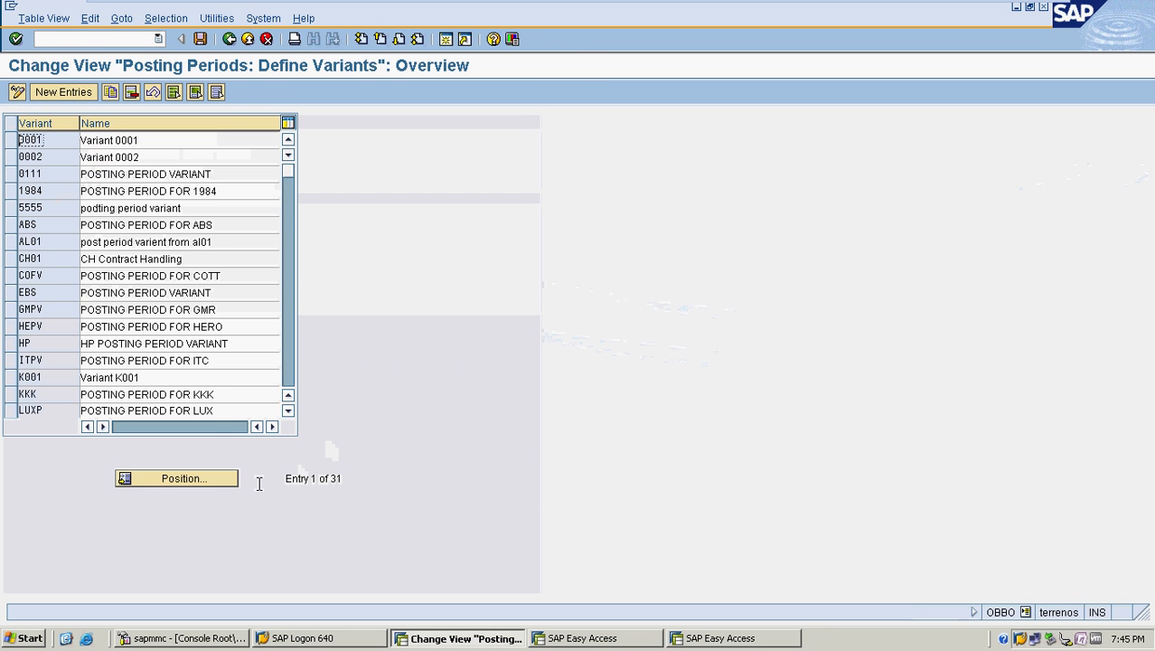
click(55, 95)
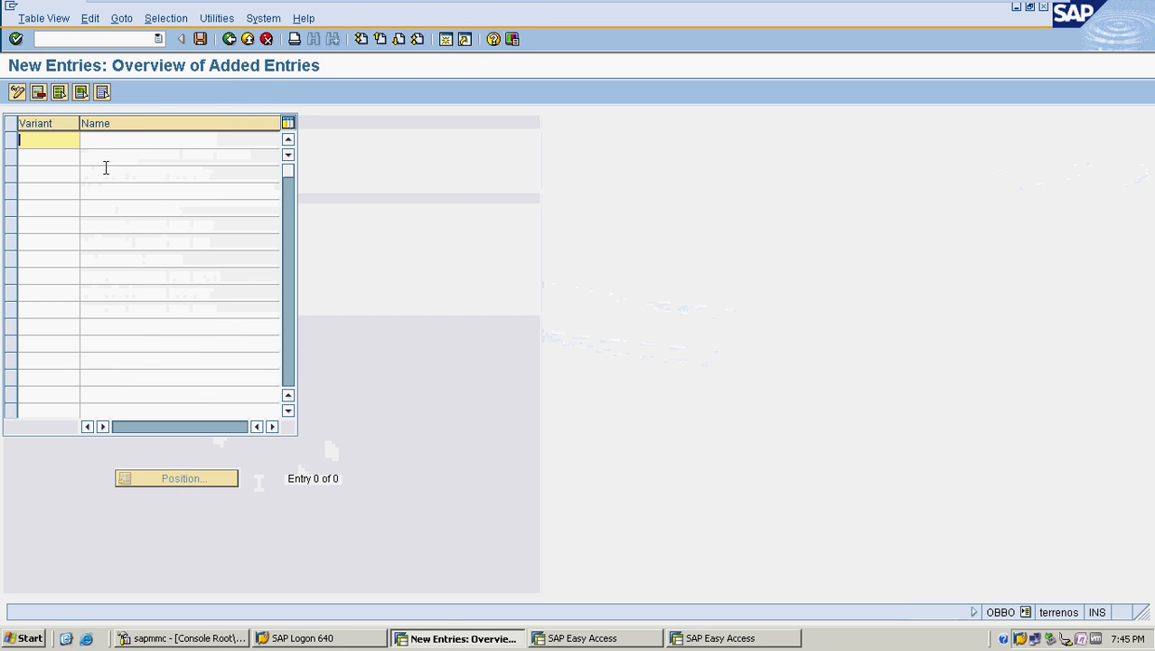
- Create posting period variant MRFP named MRF POSTING VARIENT, save it in the customizing request, and return to SAP Easy Access
text(MRFP)
key(Tab)
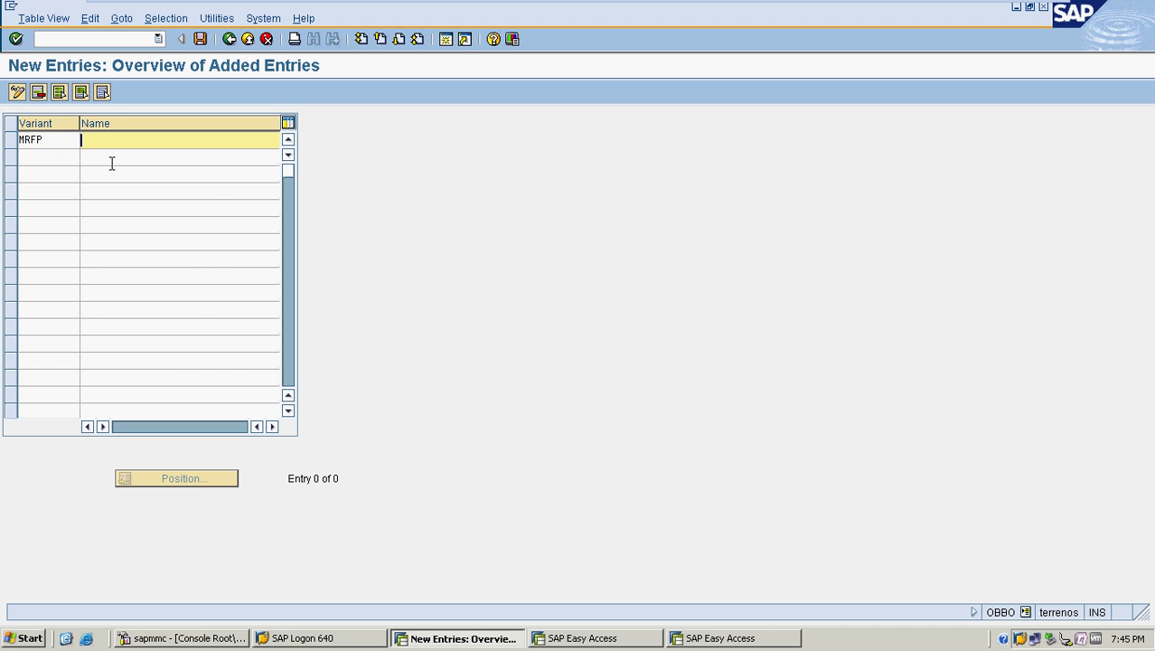
text(MRF POSTING VARIENT)
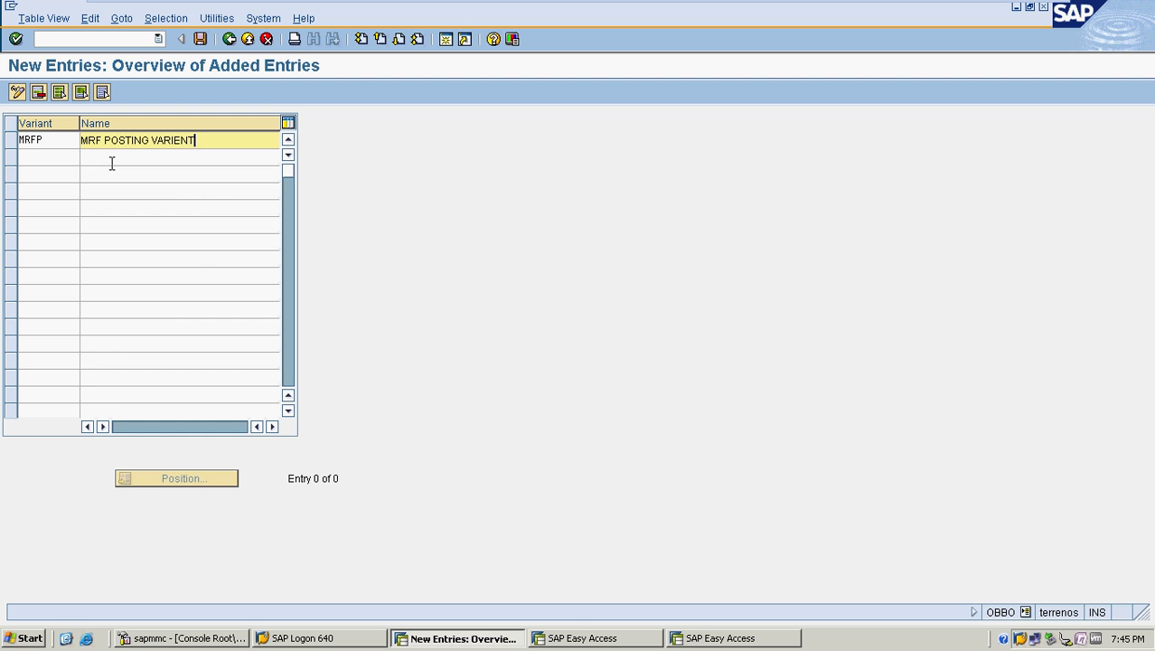
key(Return)
key(ctrl+s)
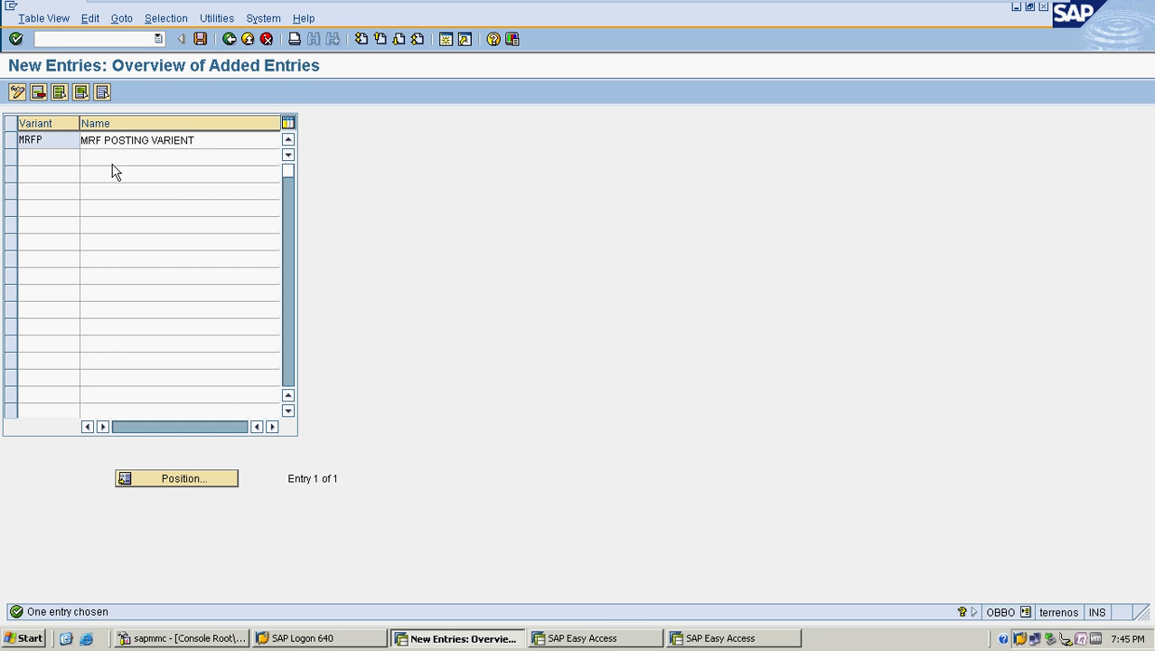
click(45, 263)
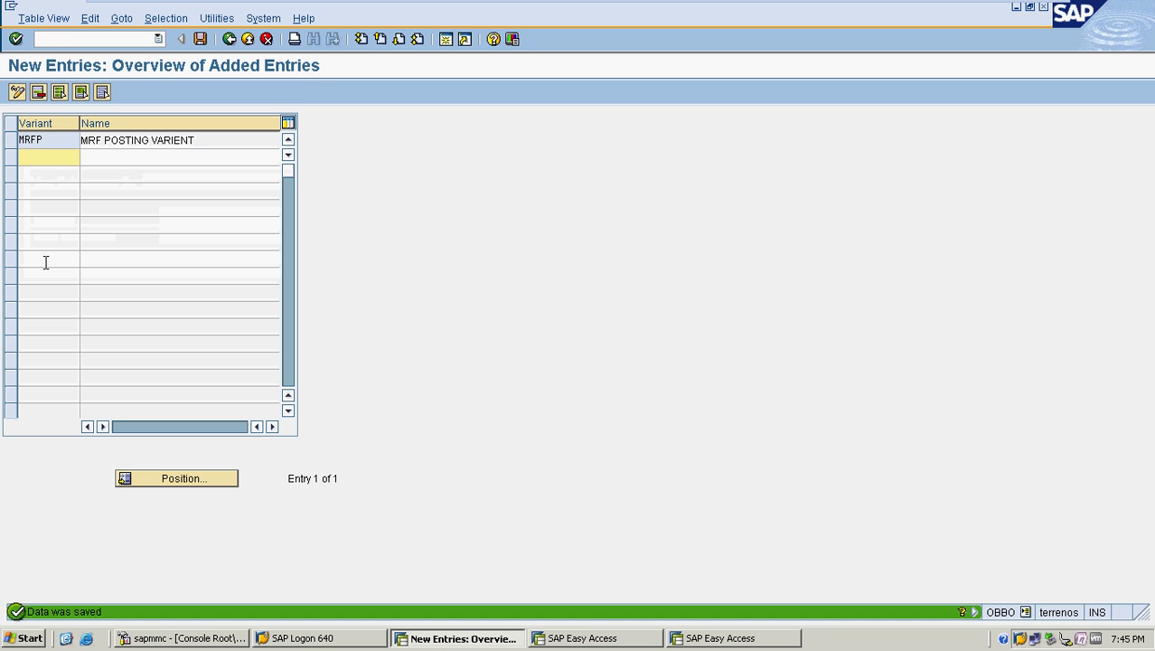
click(95, 39)
text(/n)
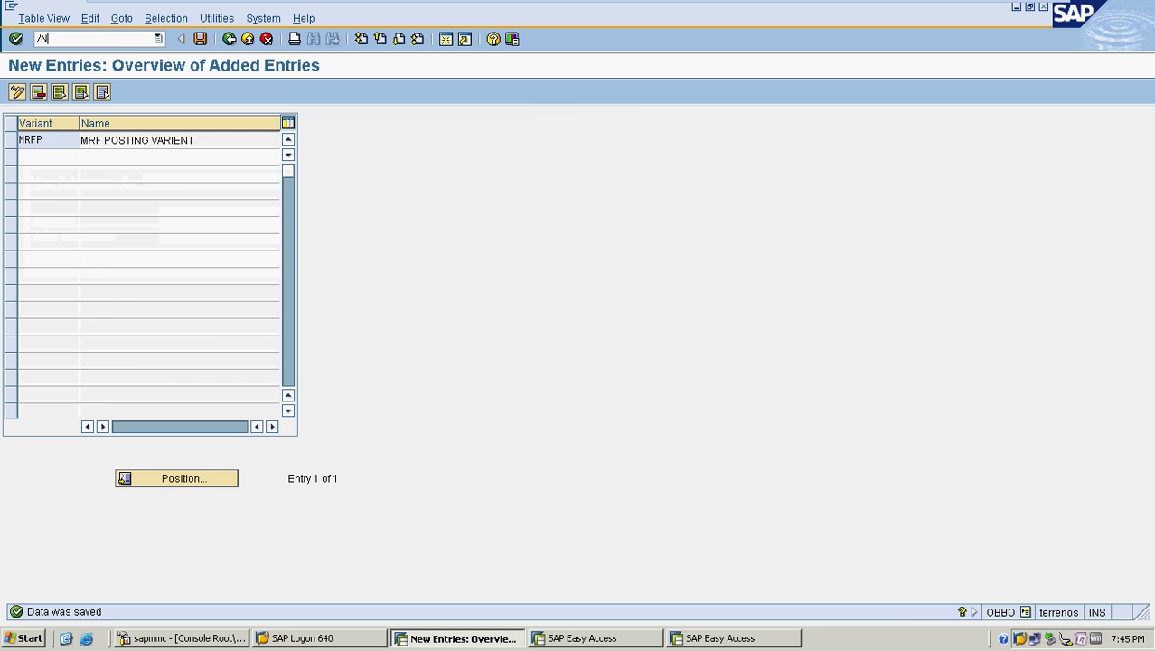
key(Return)
- Go directly to transaction OBBP and position the posting period variant assignment list on company code MRF
click(95, 39)
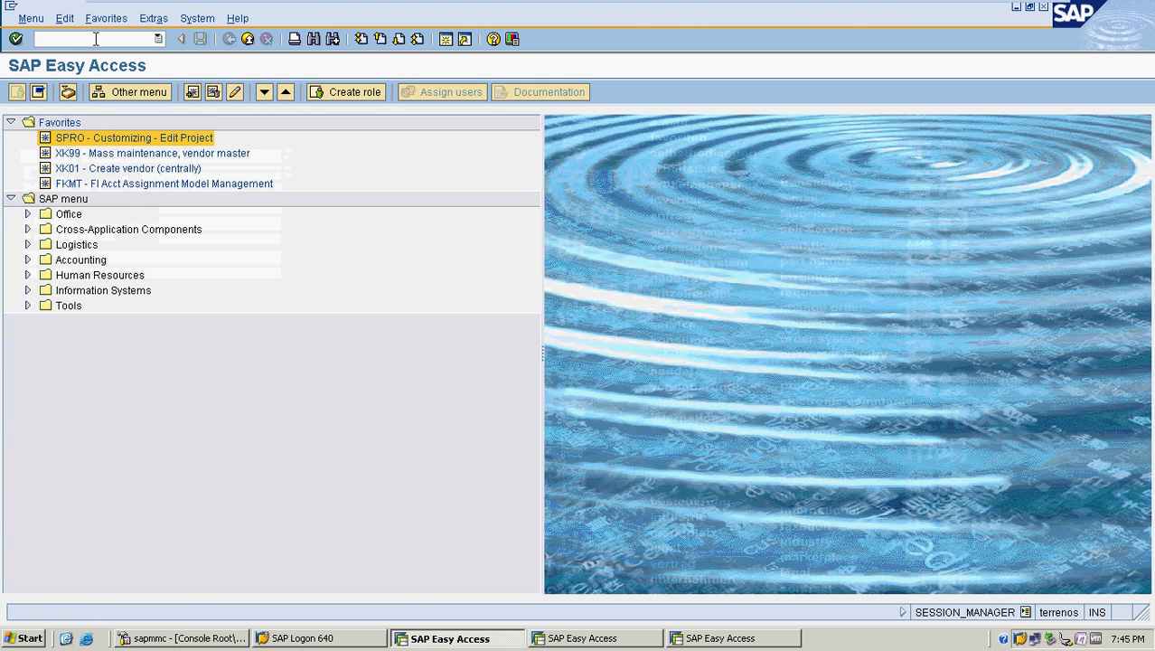
text(OBBP)
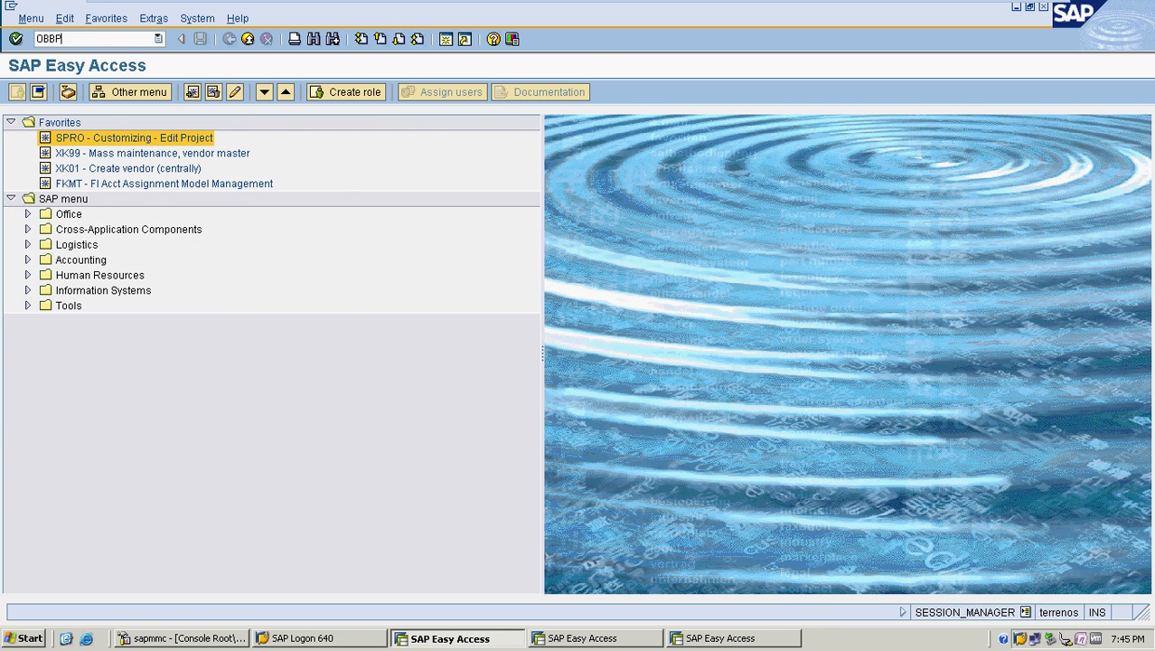
key(Return)
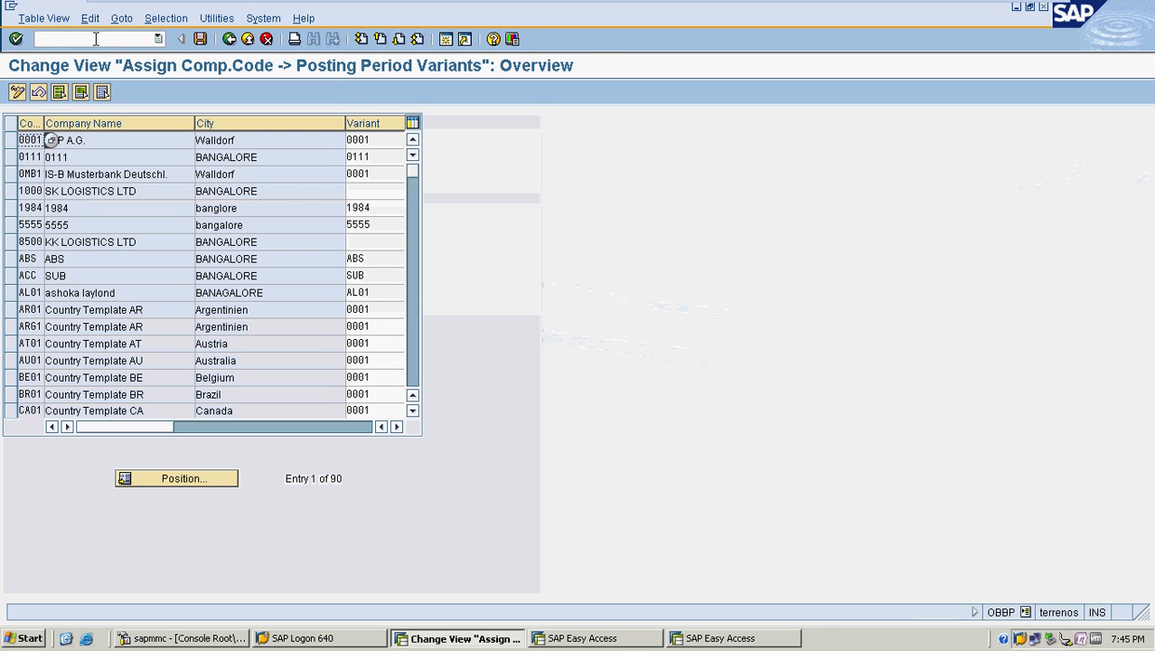
click(218, 480)
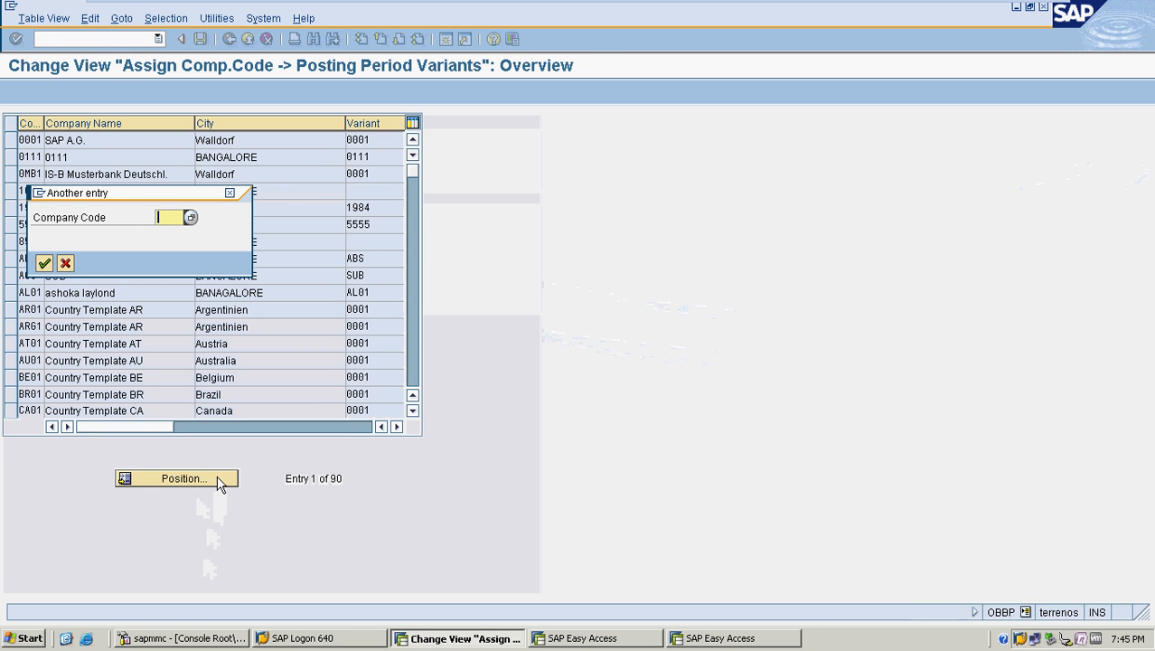
text(MRF)
key(Return)
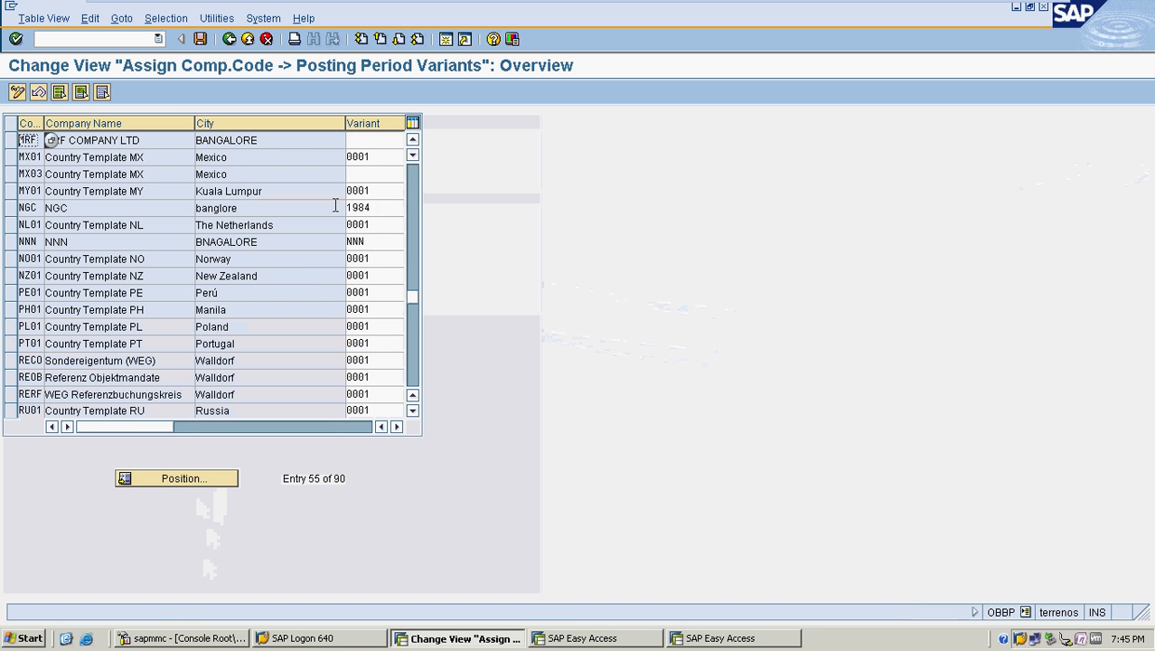
- Assign posting period variant MRFP to company code MRF, save in the request COMPANY CONFIGURATION FOR MRF, and return to SAP Easy Access
click(367, 141)
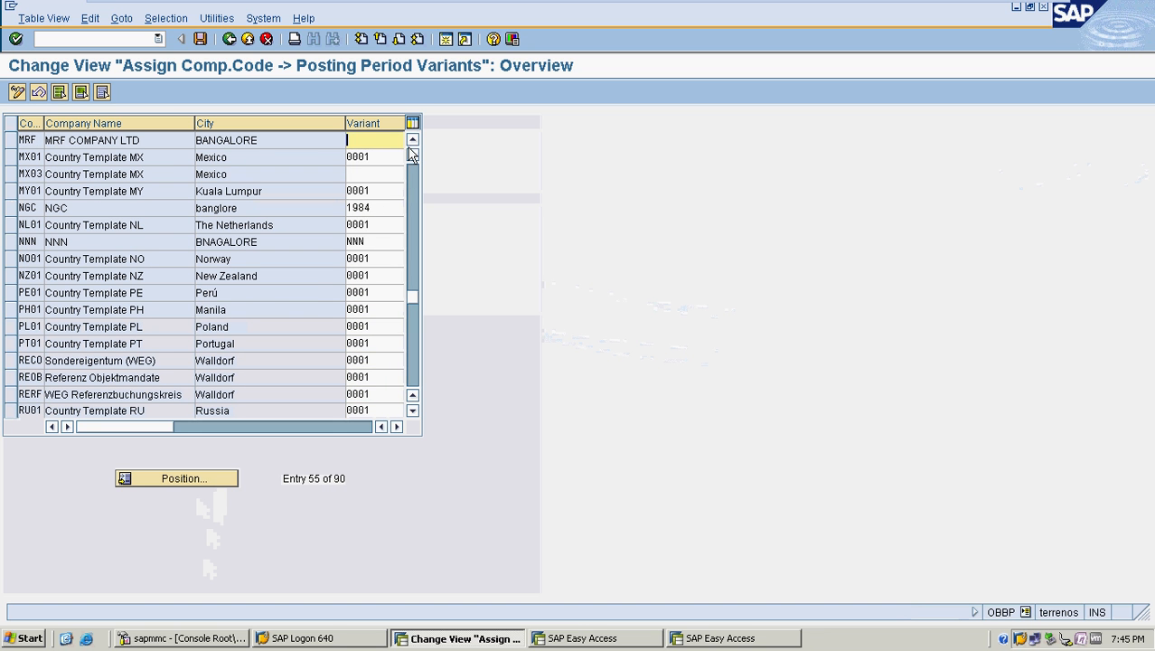
text(MRFP)
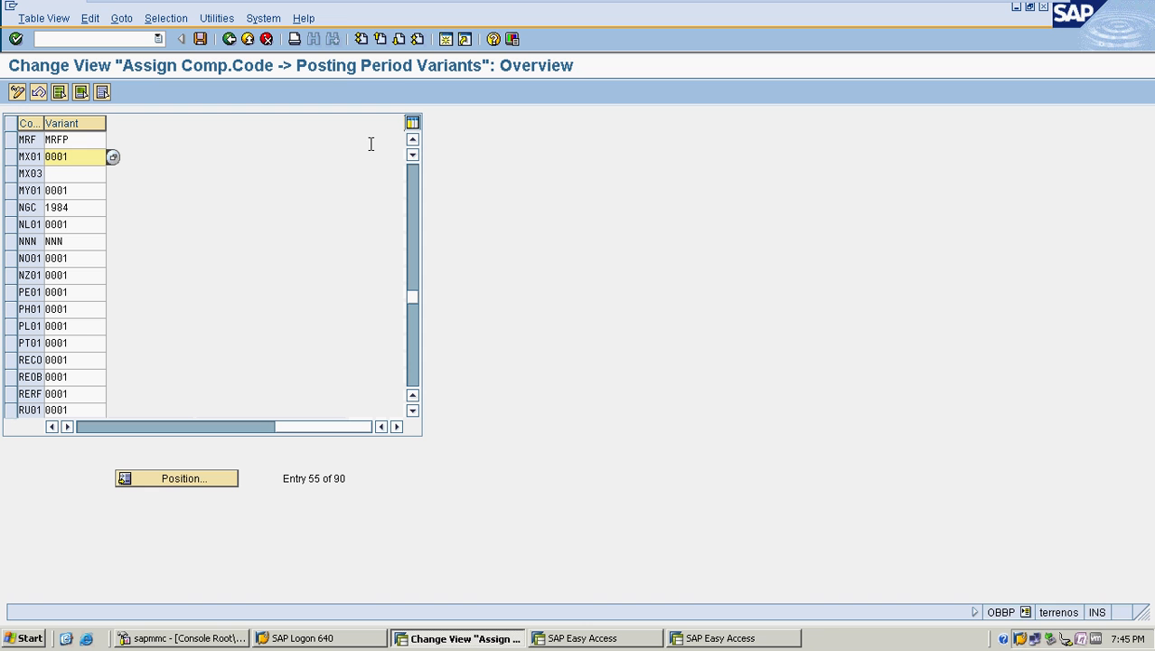
click(97, 141)
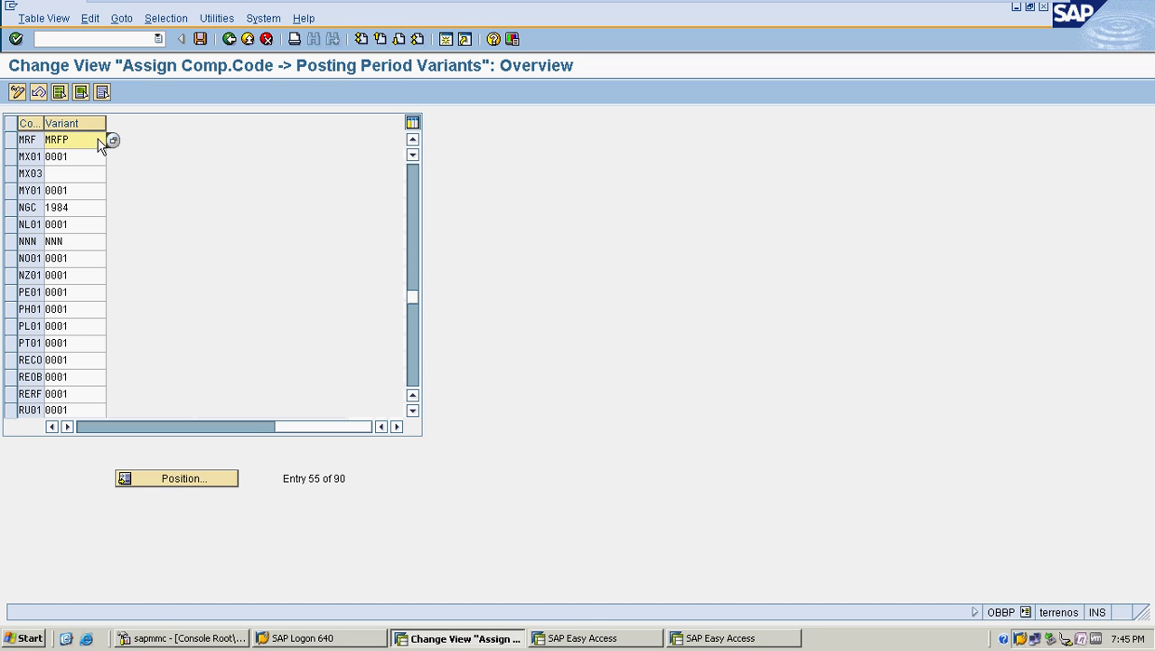
key(ctrl+s)
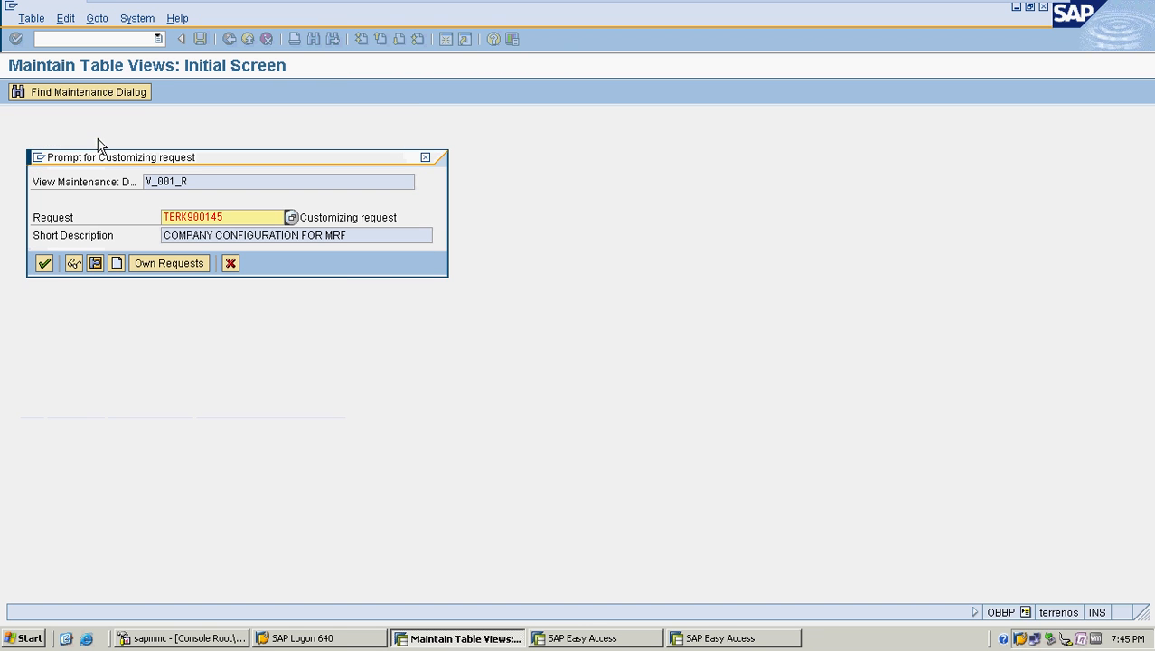
key(Return)
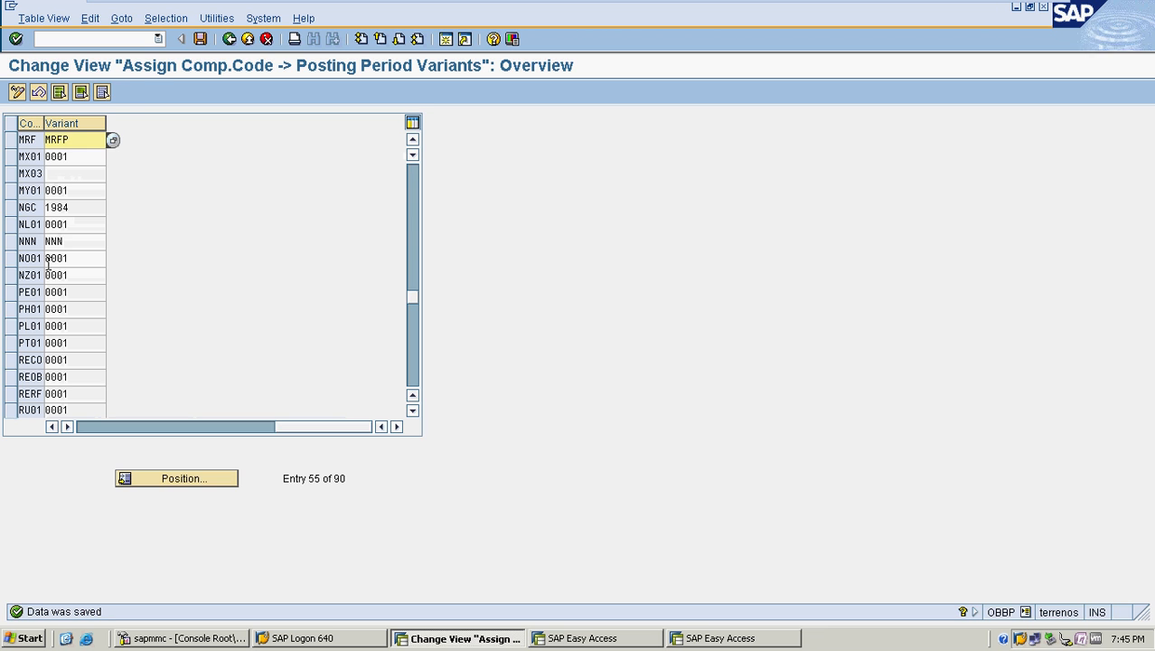
click(93, 37)
text(/n)
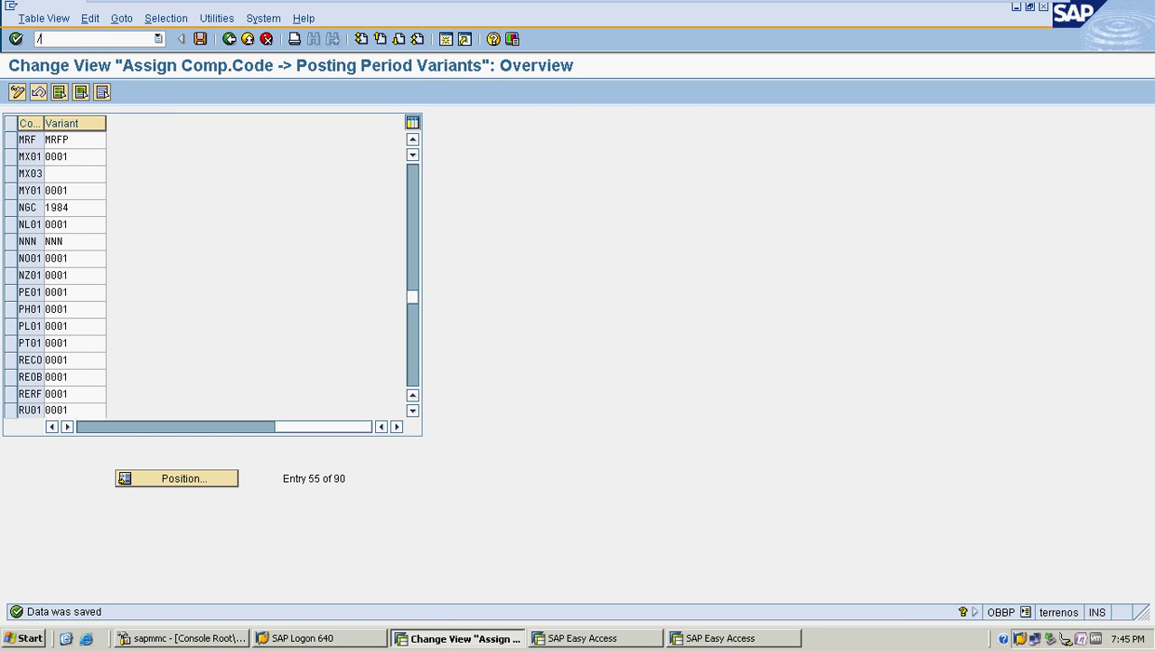
key(Return)
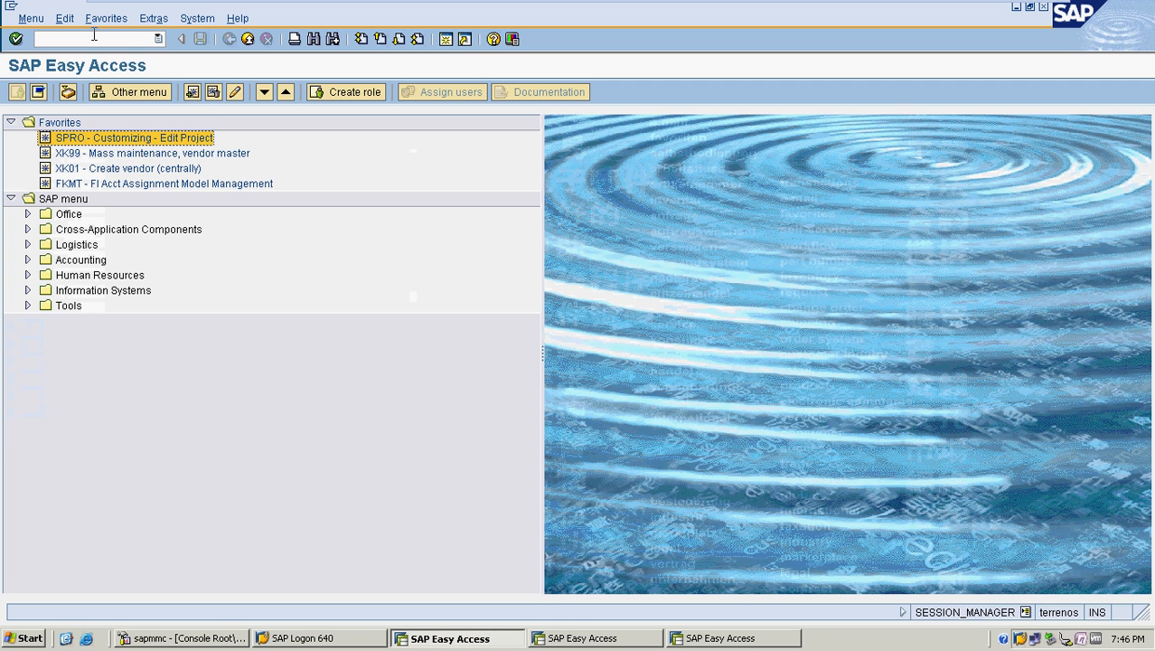
- Go directly to transaction OB52 and open new entries for posting period time intervals
click(93, 34)
text(OB52)
key(Return)
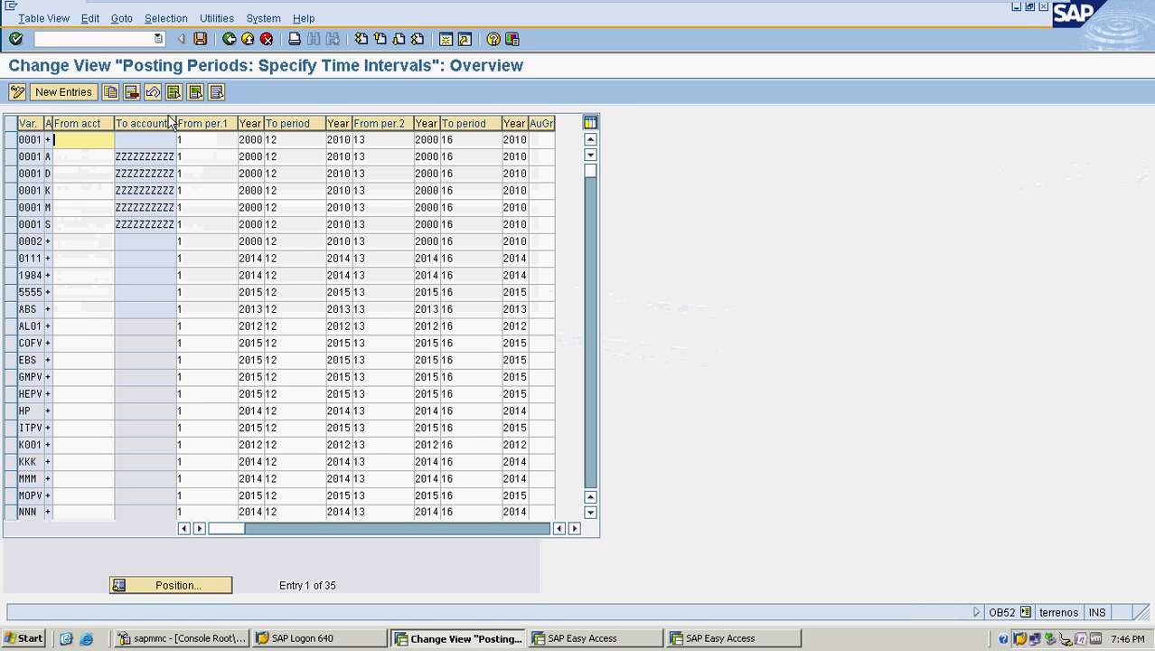
click(65, 94)
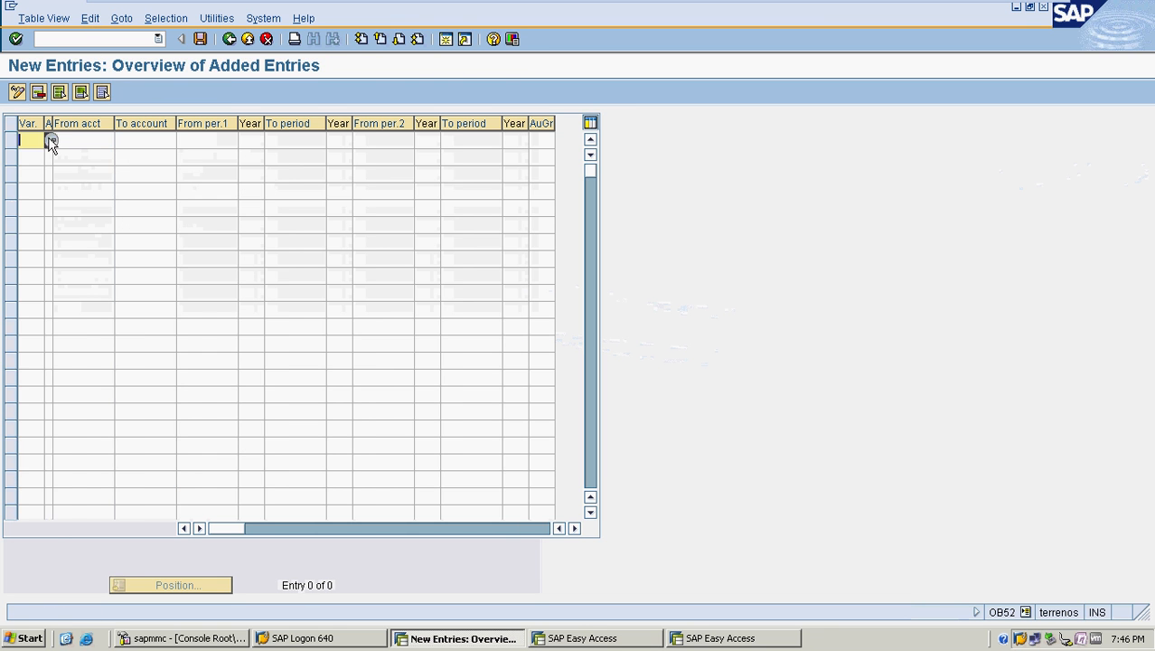
- Search the posting period variant value list for MRFP and pick it for the new entry
click(49, 141)
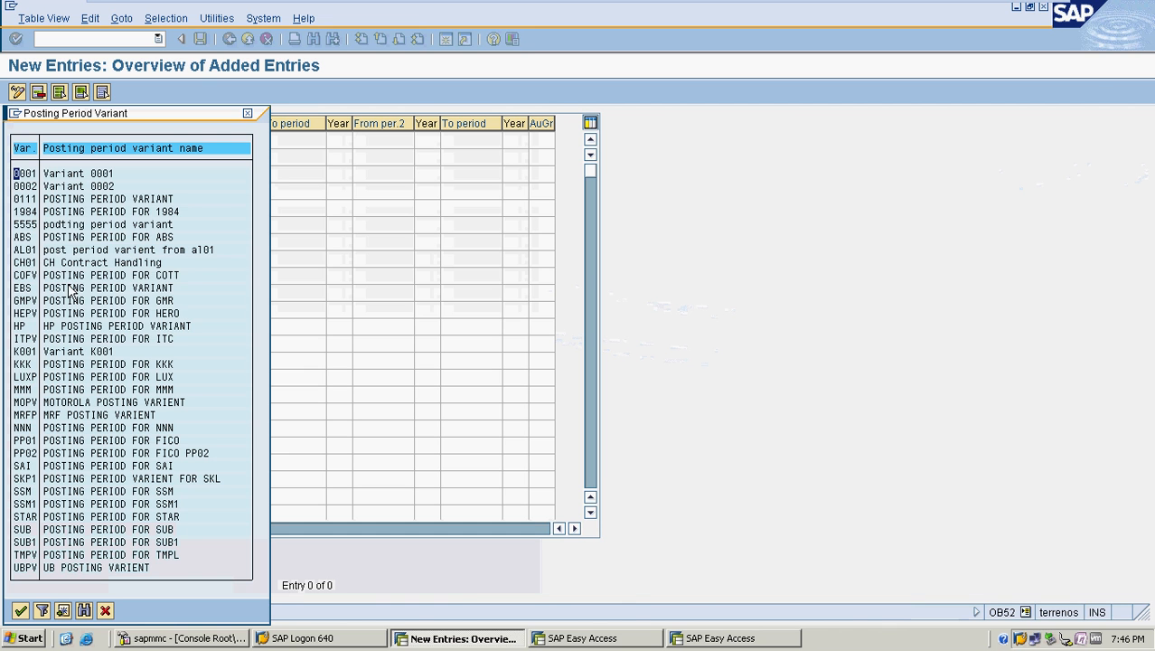
key(ctrl+f)
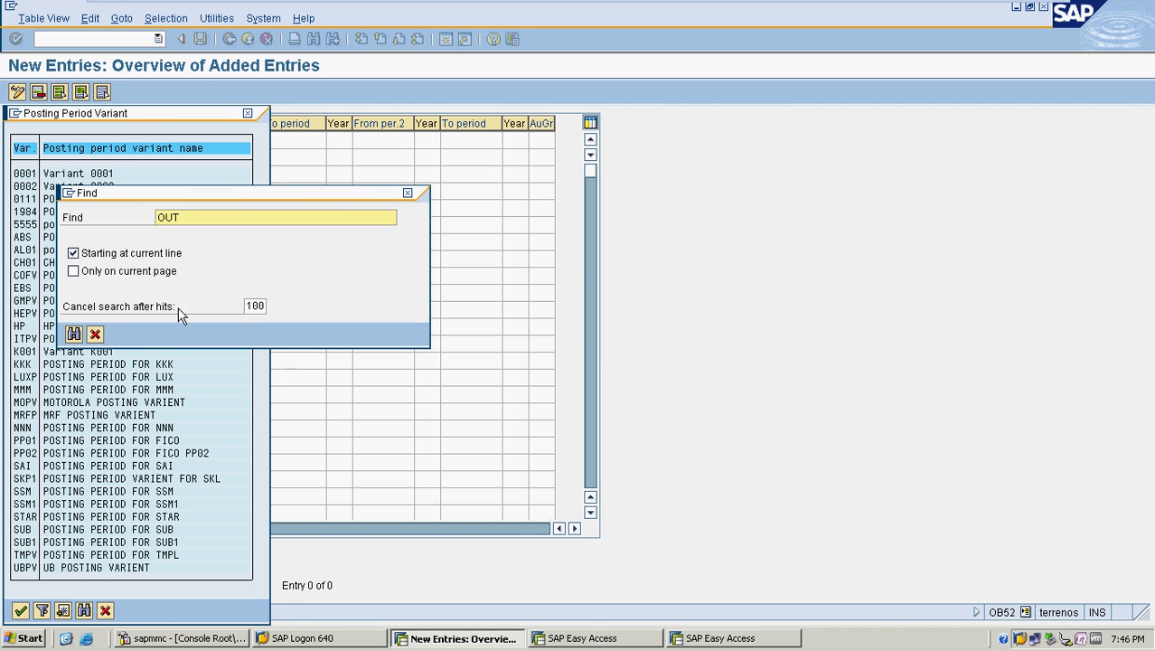
click(207, 221)
key(BackSpace)
key(BackSpace)
key(BackSpace)
text(MRFP)
key(Return)
double_click(182, 298)
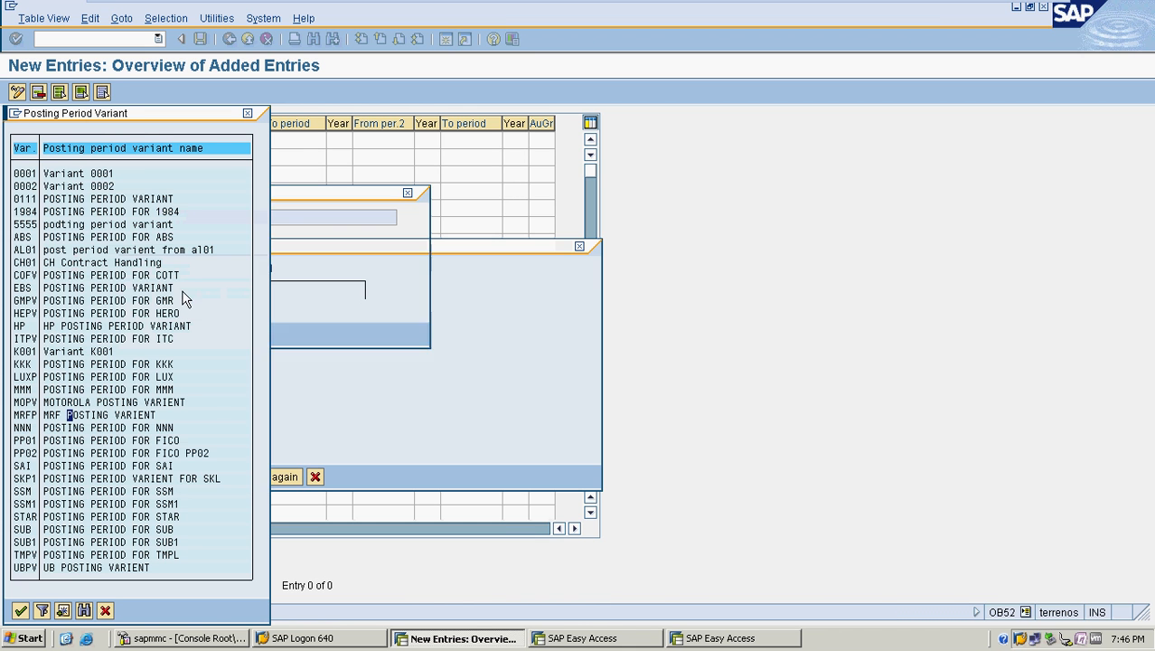
double_click(87, 415)
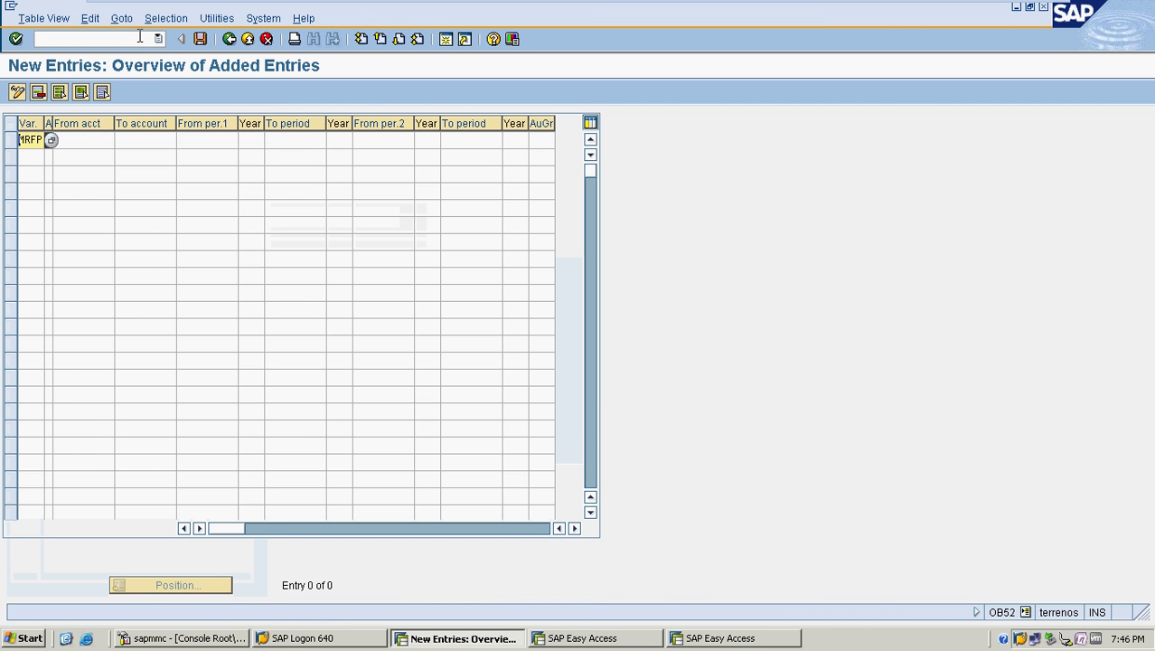
- Set the account type of the MRFP entry to +, valid for all account types
click(70, 141)
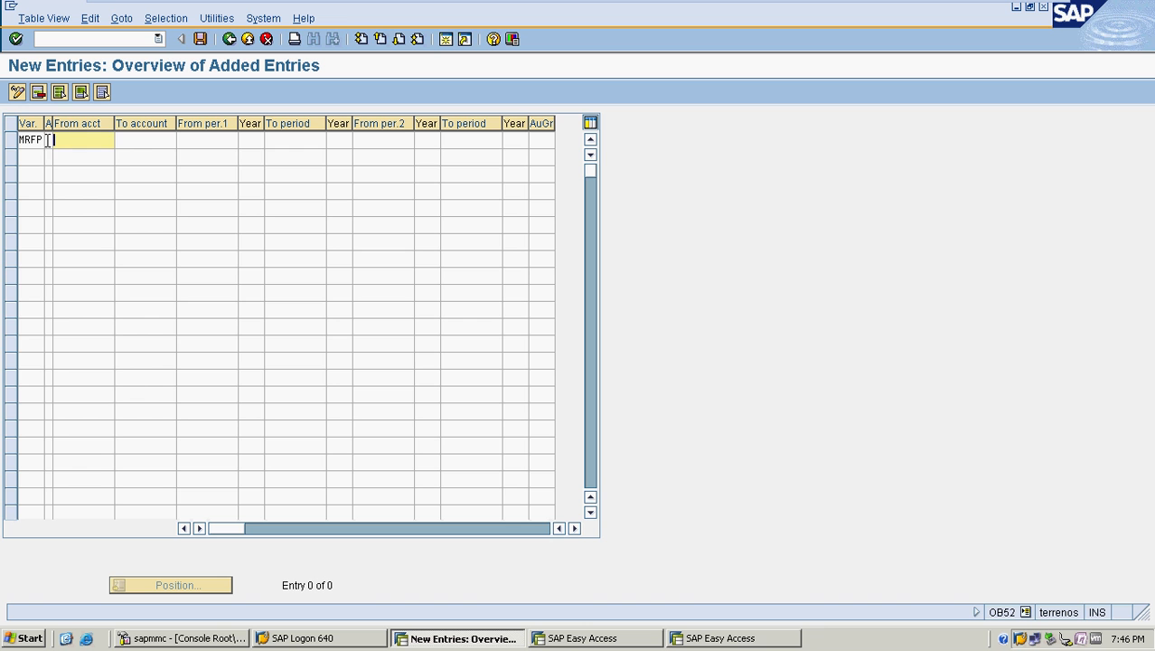
click(48, 139)
click(56, 140)
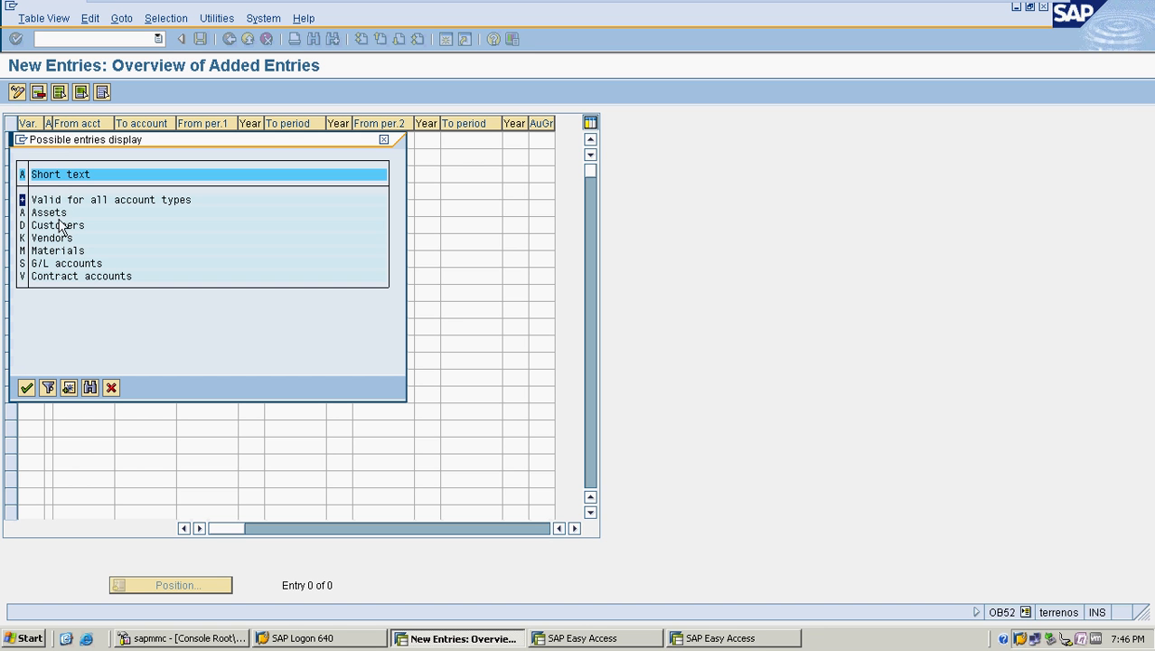
click(102, 200)
drag(140, 150, 205, 161)
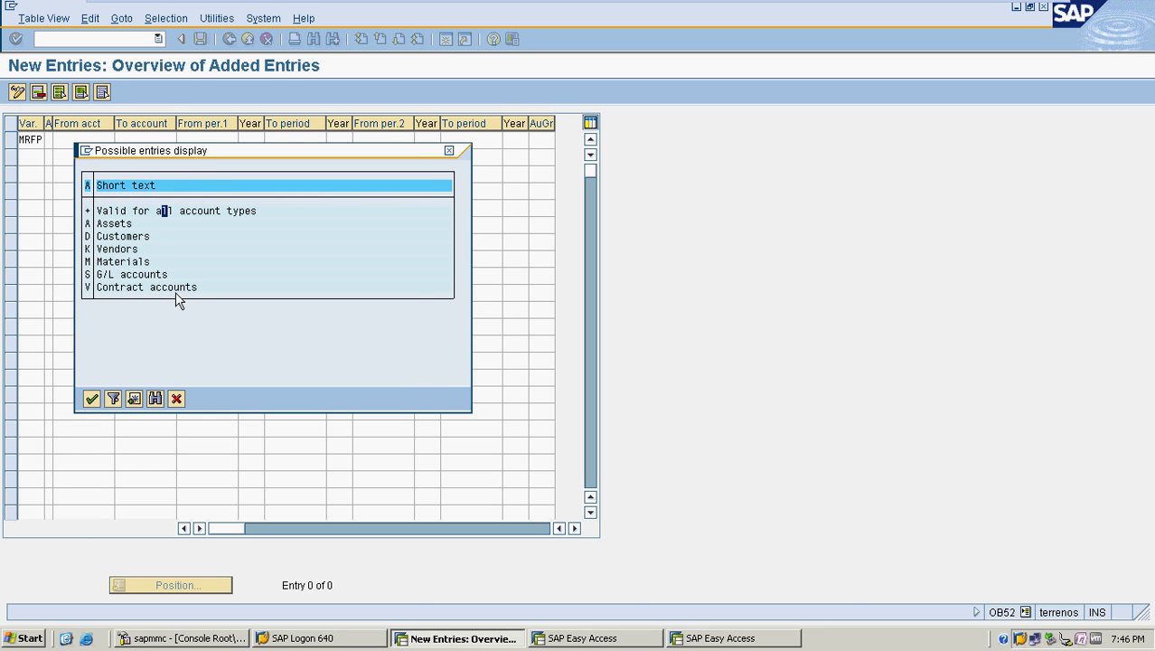
double_click(120, 219)
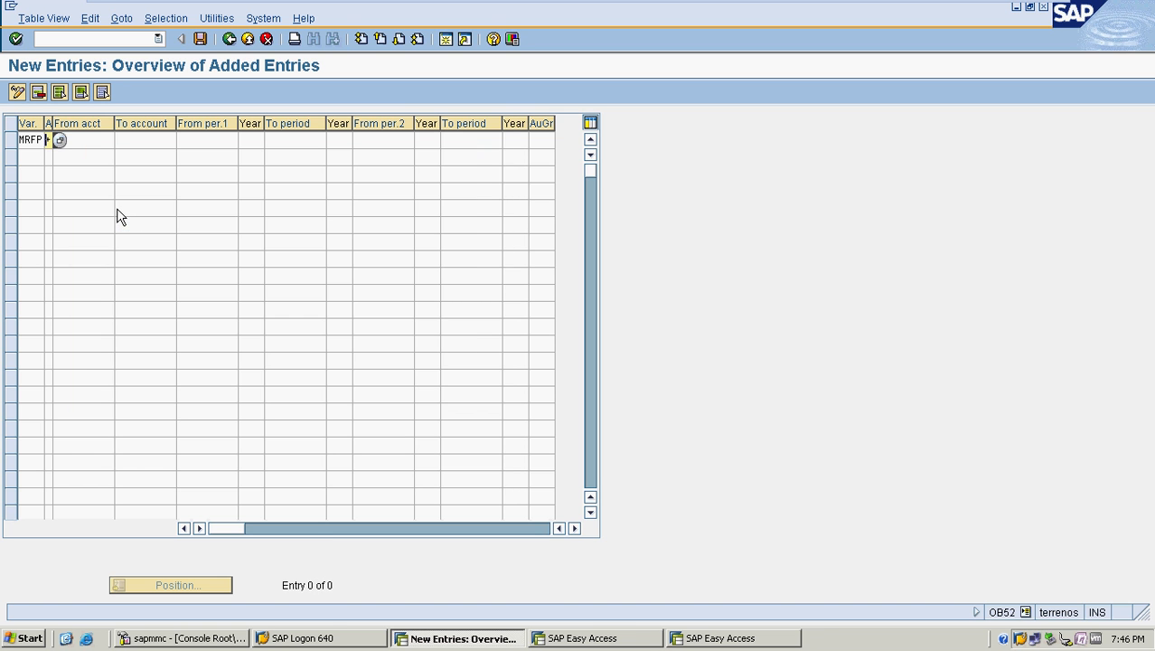
- Set the start of the first posting interval to period 1 of year 2016
key(Tab)
key(Tab)
key(Tab)
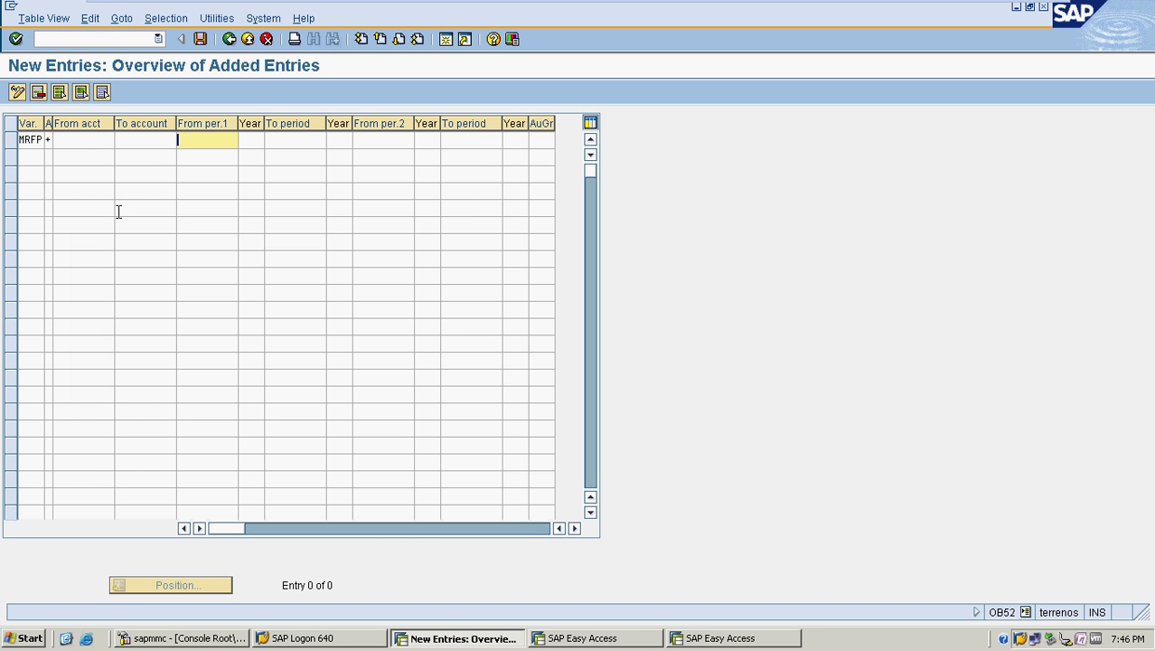
text(1)
key(Tab)
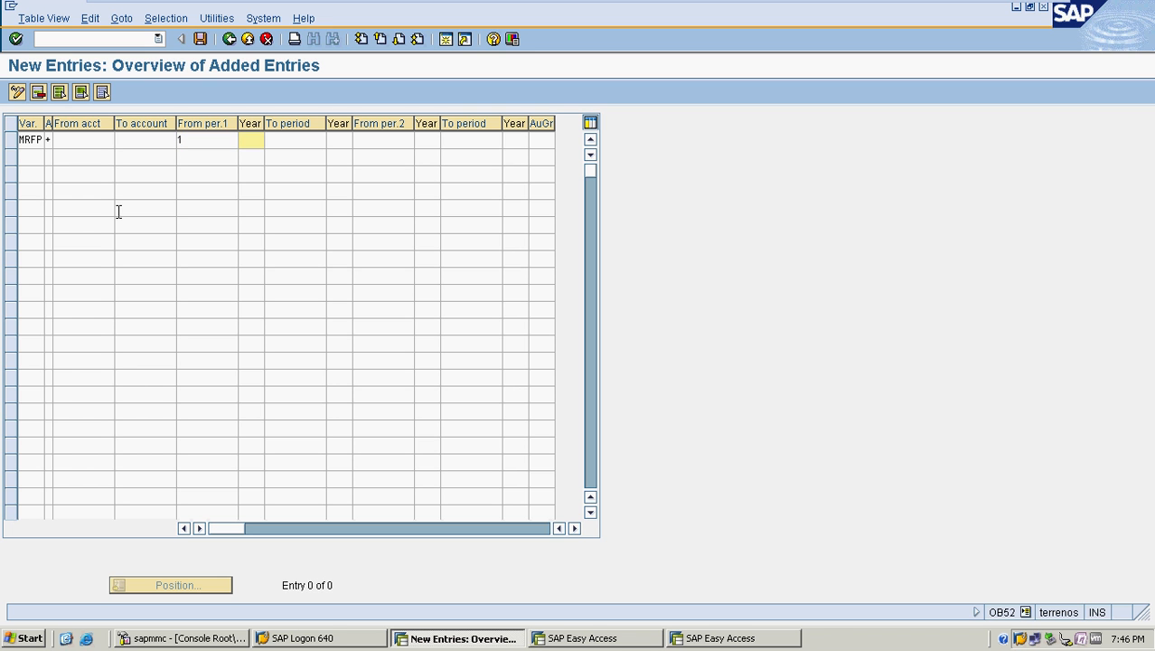
text(2016)
key(Tab)
key(Tab)
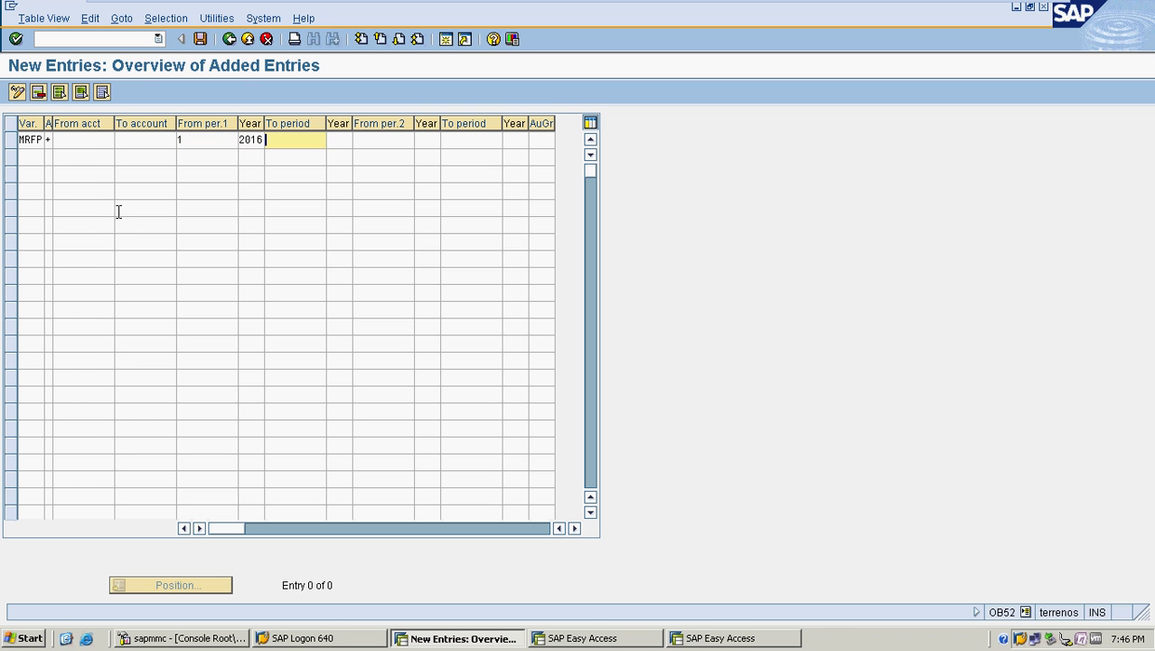
- Set the end of the first posting interval to period 12 of year 2016
key(Tab)
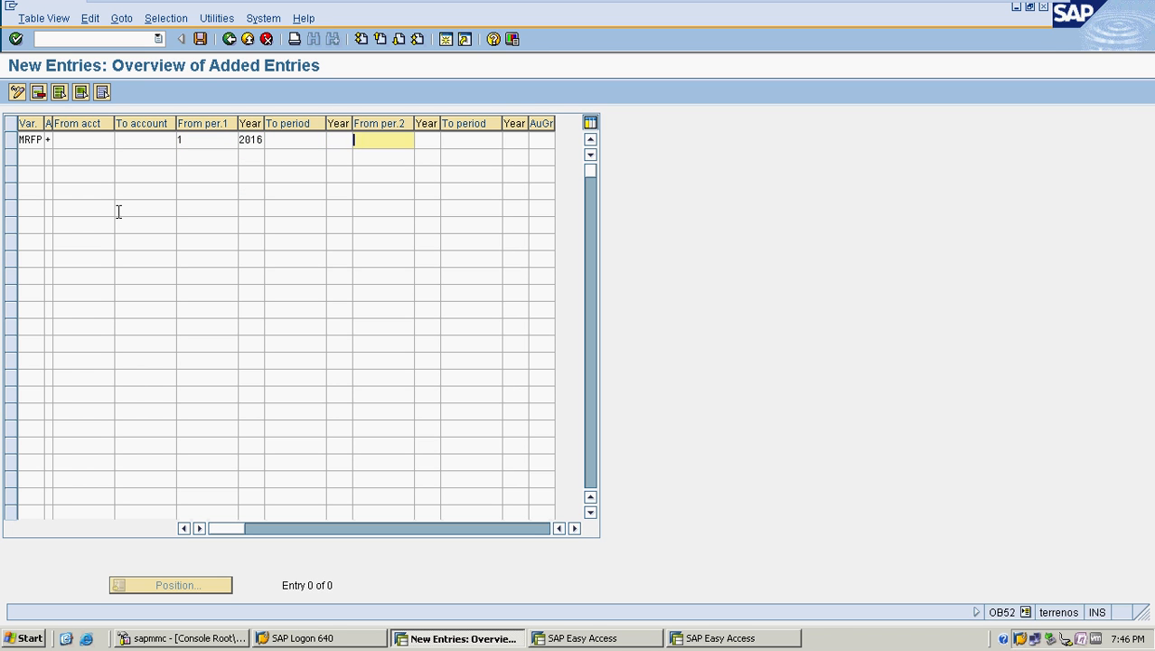
text(12)
key(BackSpace)
key(BackSpace)
key(Tab)
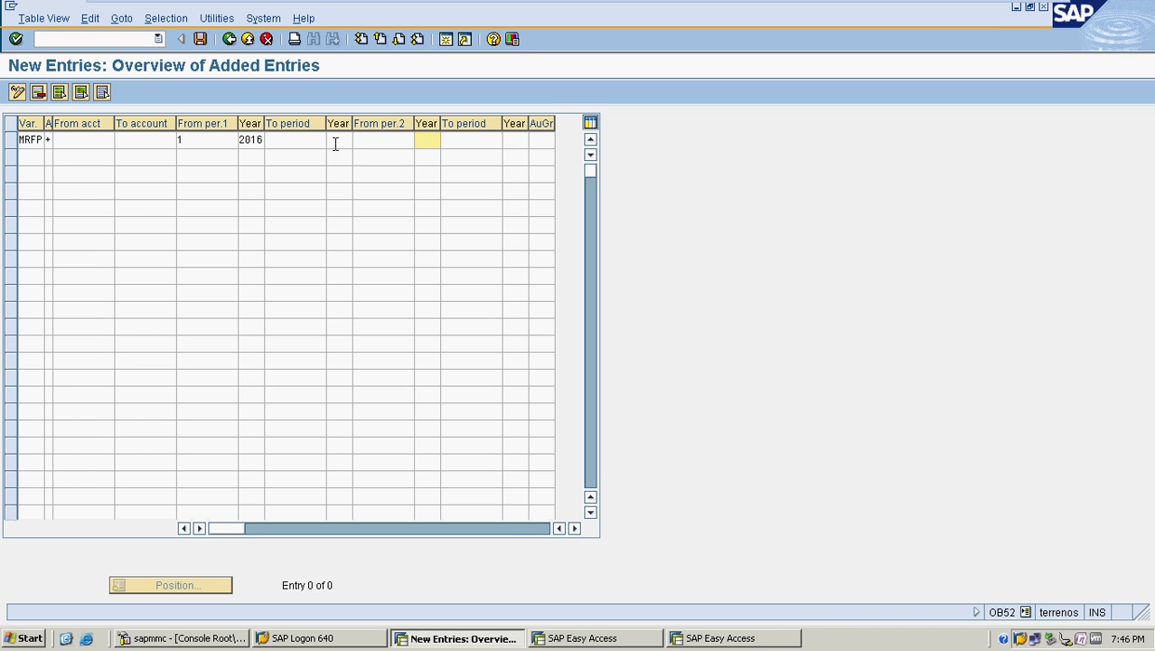
click(296, 140)
text(12)
key(Tab)
text(016)
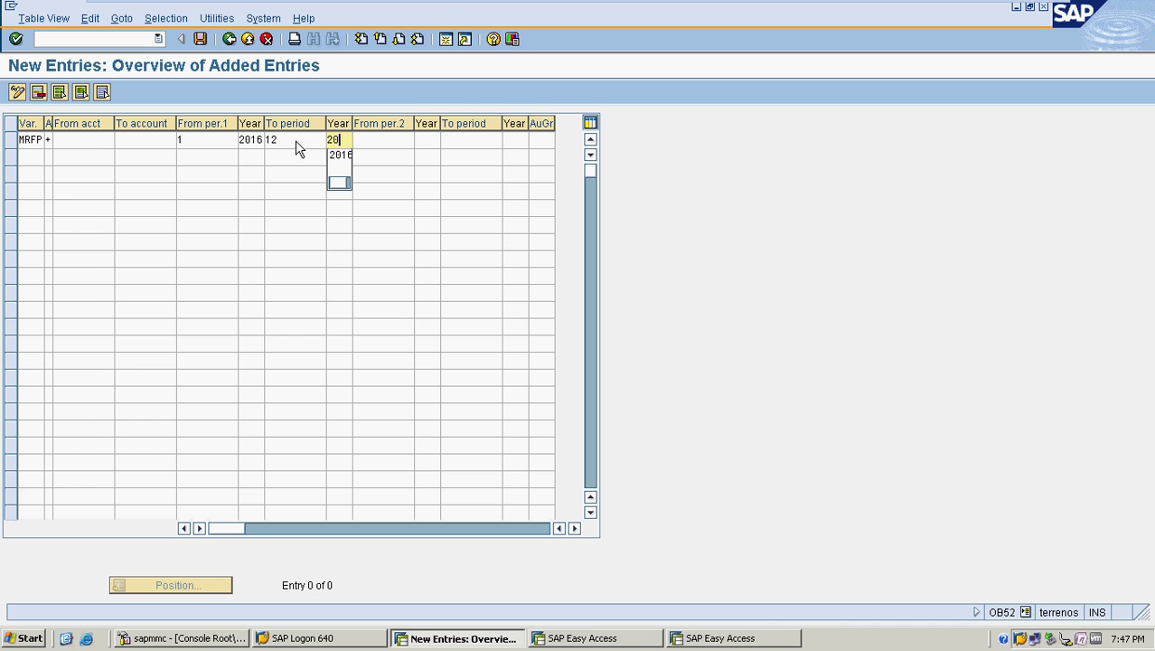
key(Tab)
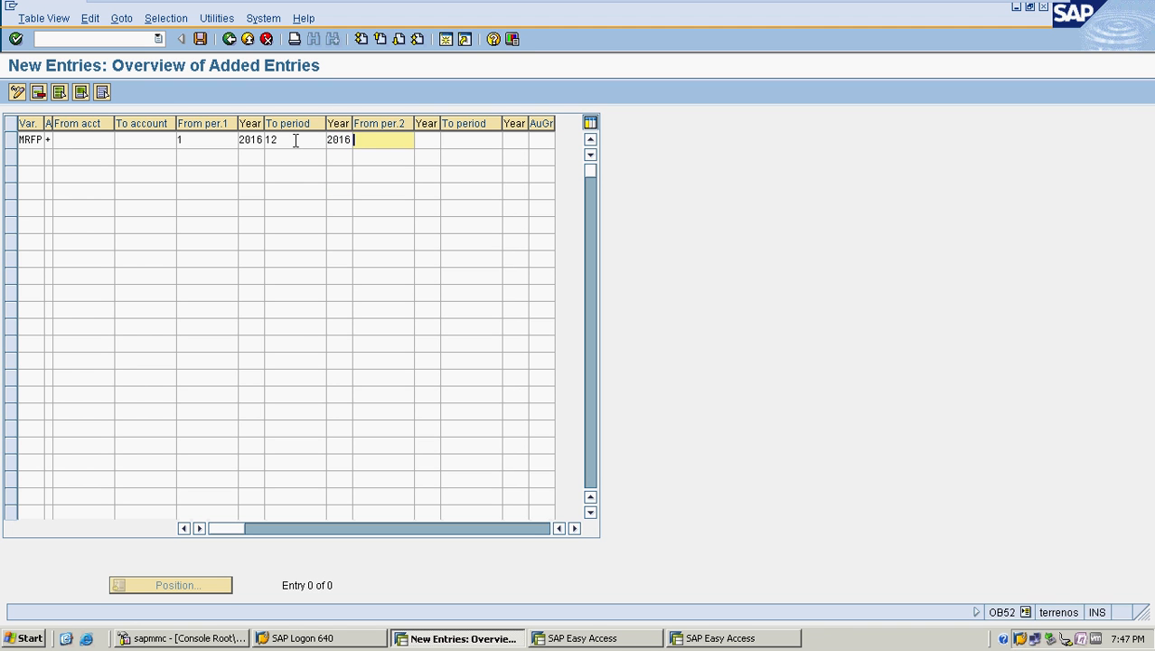
- Set the second posting interval from period 13 of 2017 to period 16 of 2017 and save in the request COMPANY CONFIGURATION FOR MRF
text(13)
key(Tab)
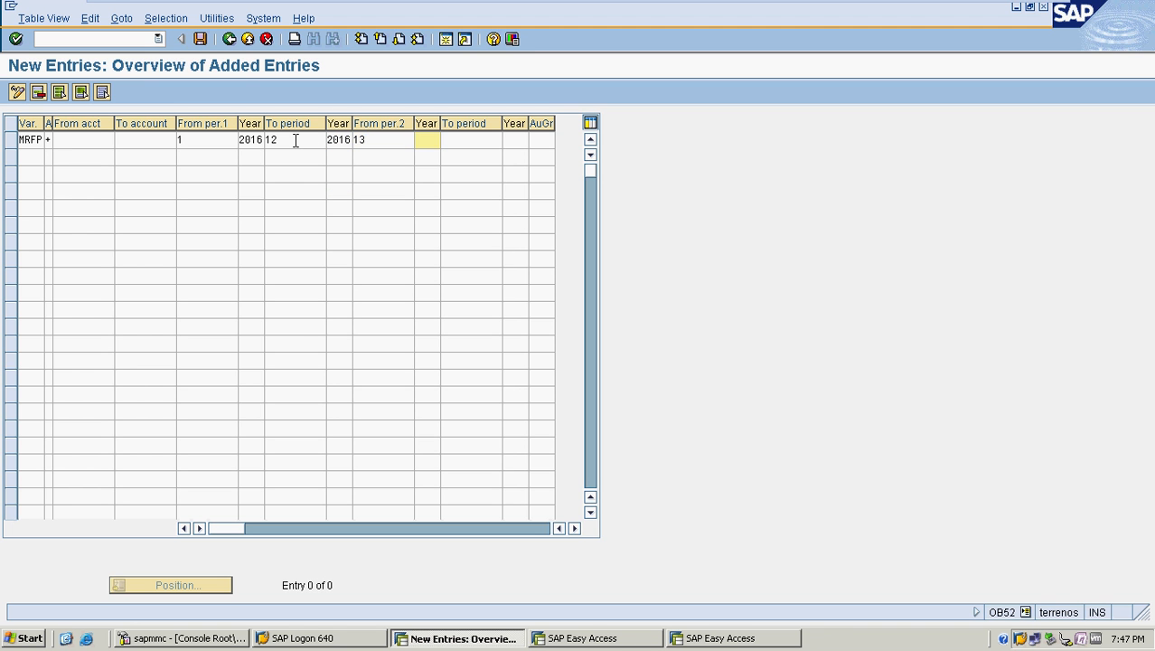
text(2017)
key(Tab)
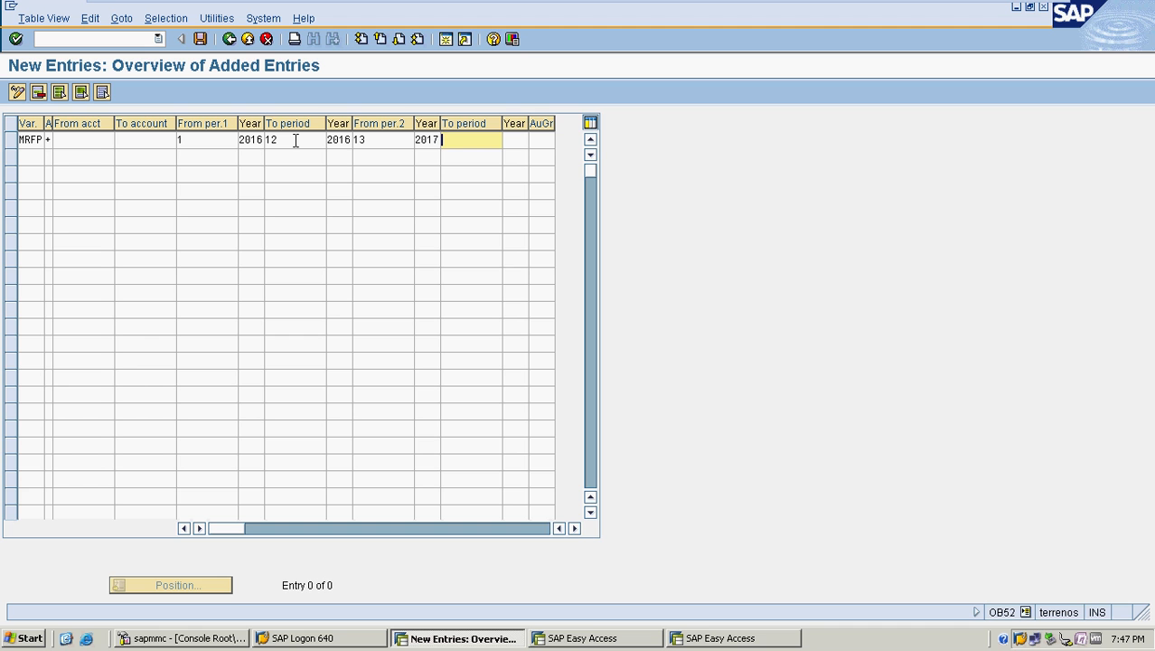
text(16)
key(Tab)
text(201)
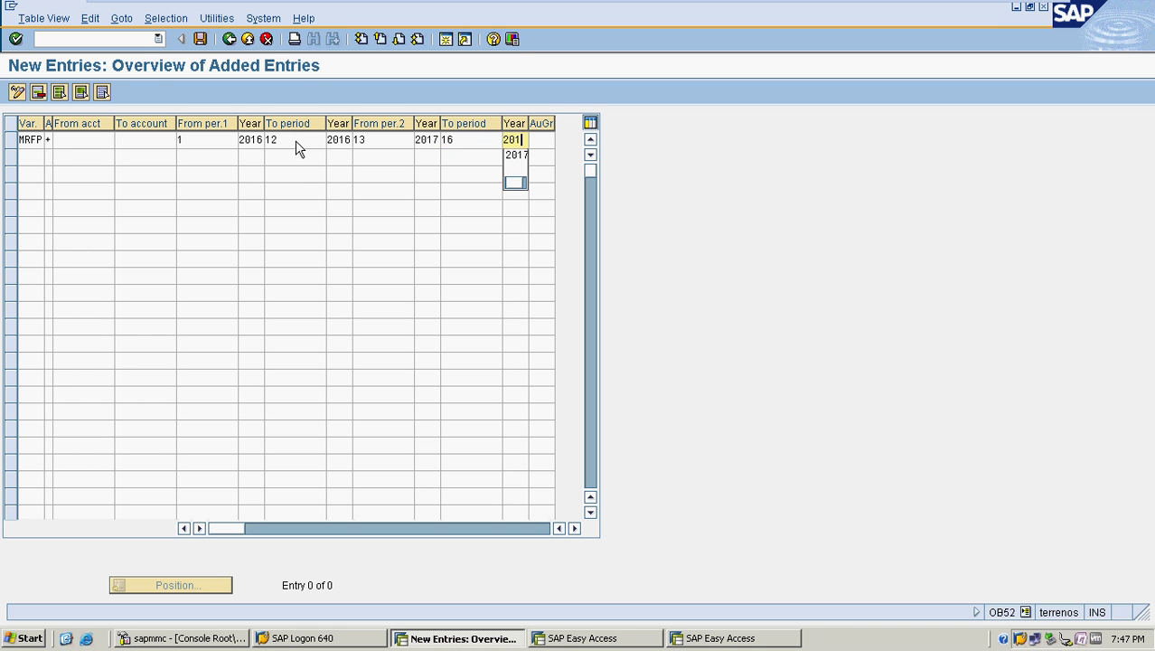
text(7)
key(Tab)
key(Return)
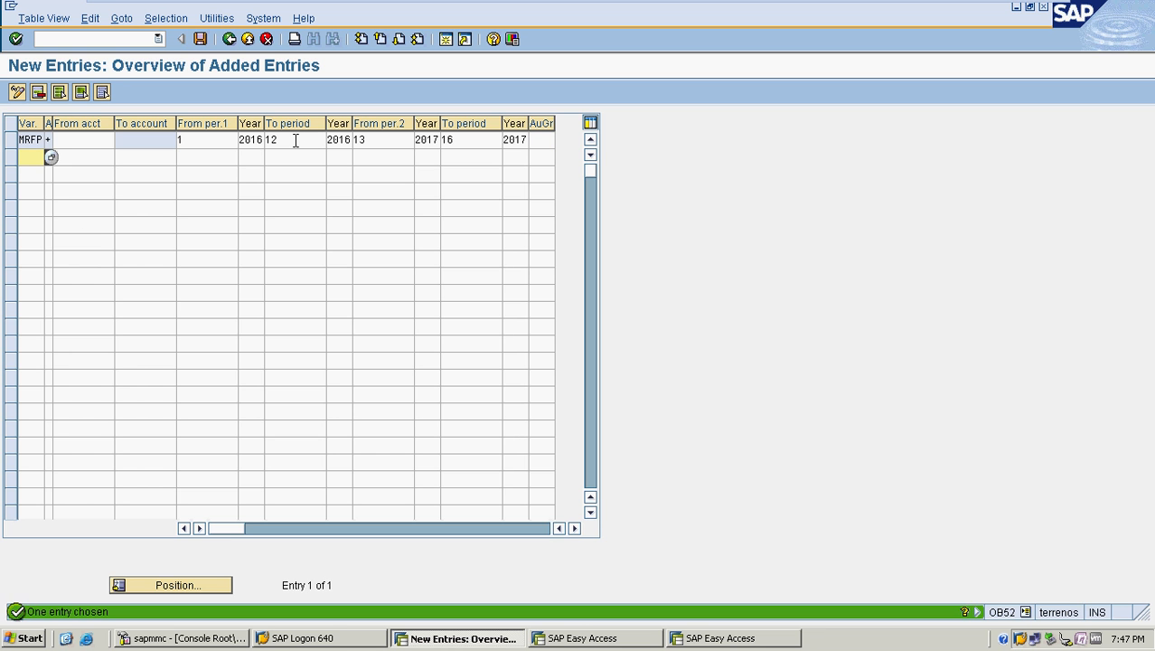
key(ctrl+s)
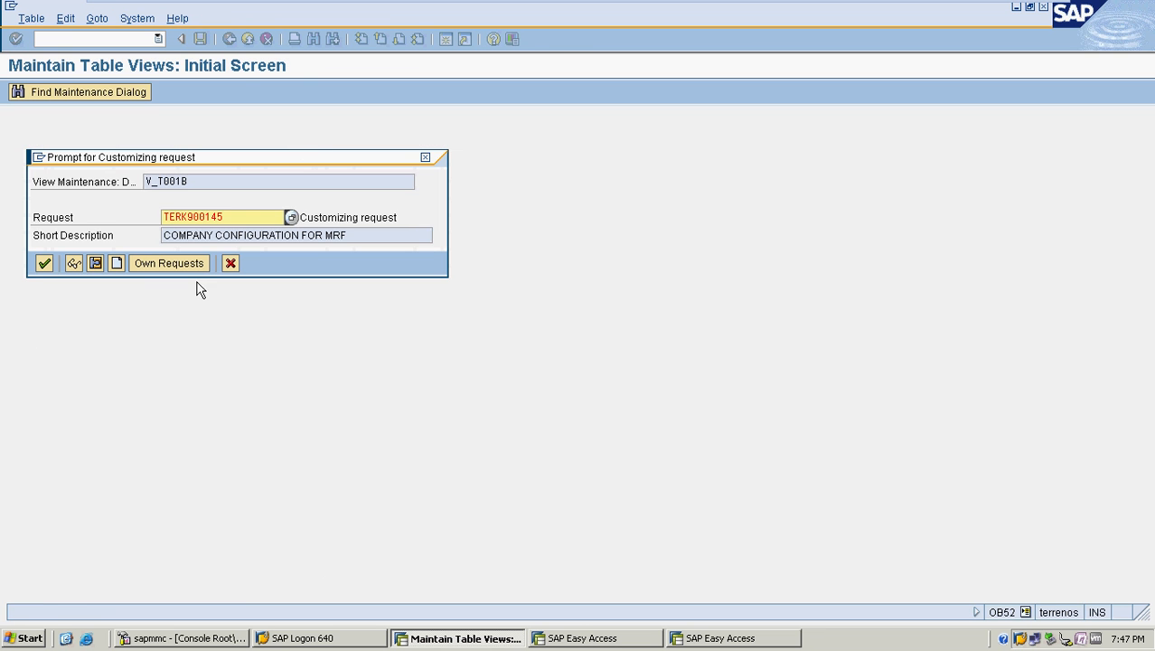
click(41, 265)
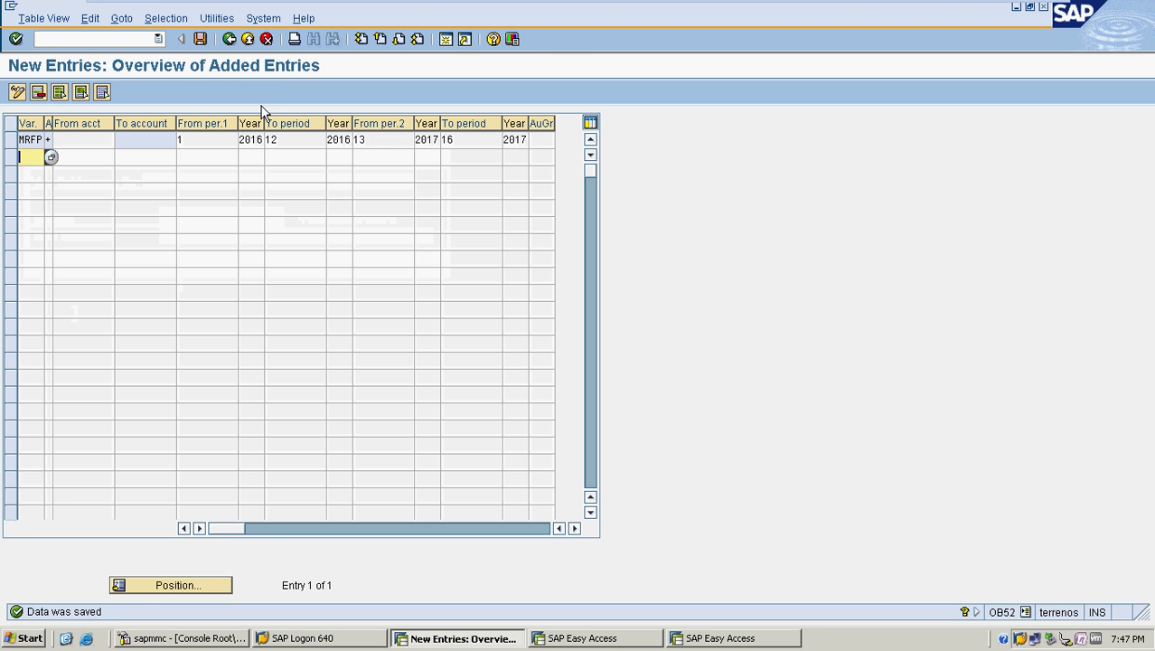
- Return to SAP Easy Access and go directly to transaction OBC4 for field status variants
click(105, 38)
text(/n)
key(Return)
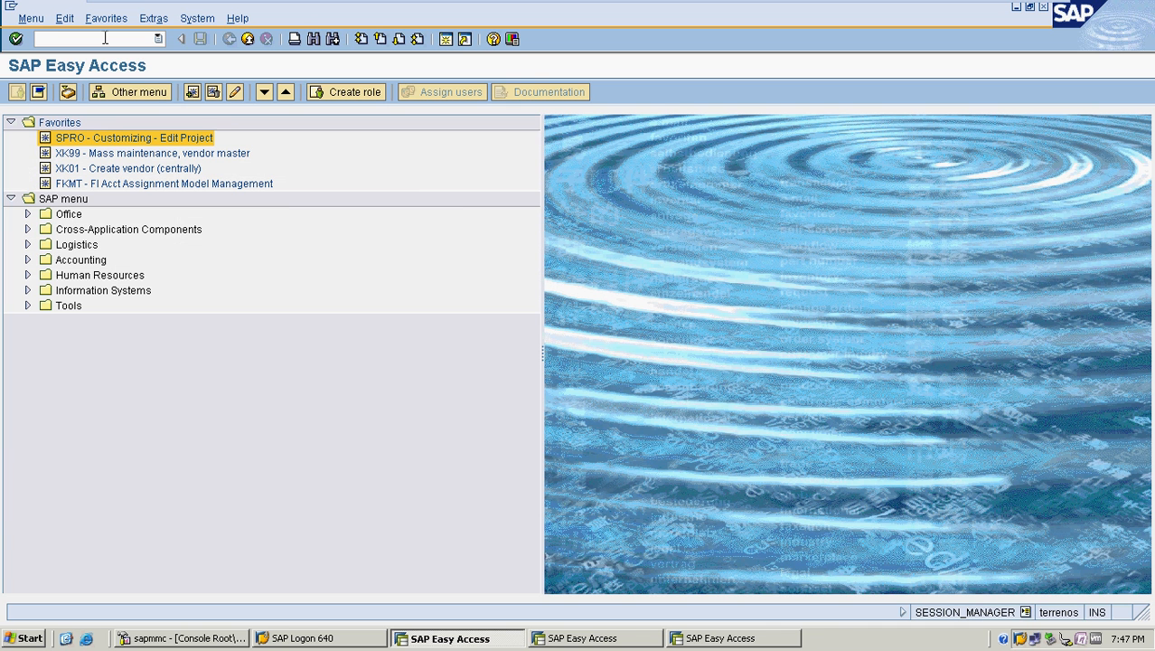
text(OBC4)
key(Return)
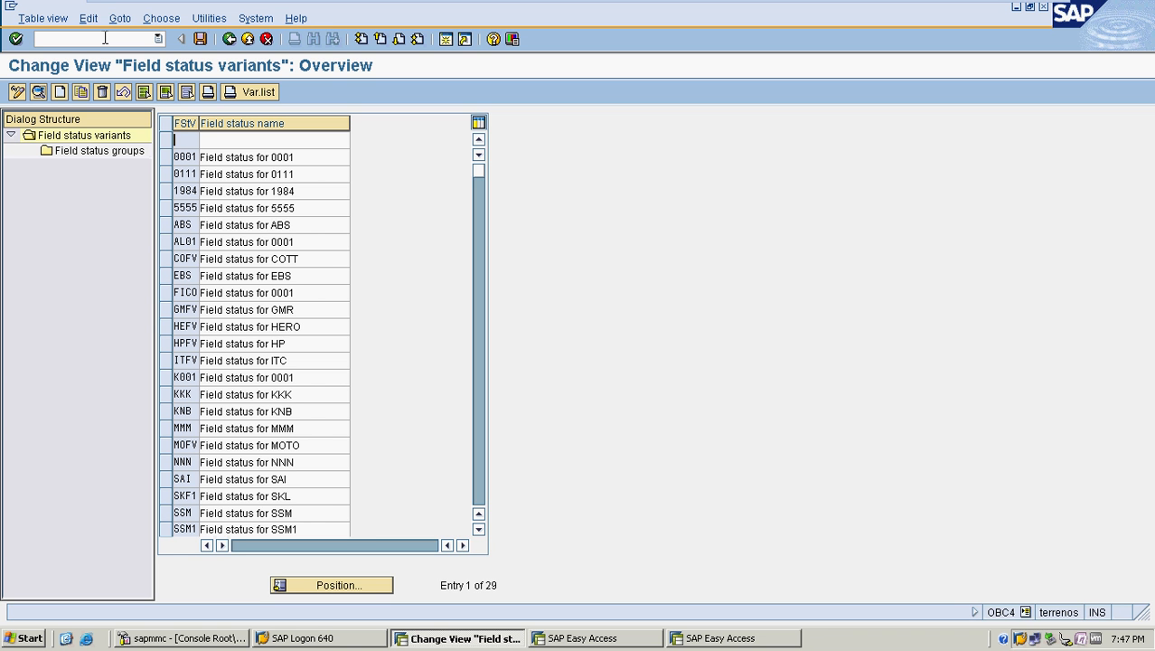
- Open an additional session and go directly to transaction OBD4 for G/L account groups
click(446, 38)
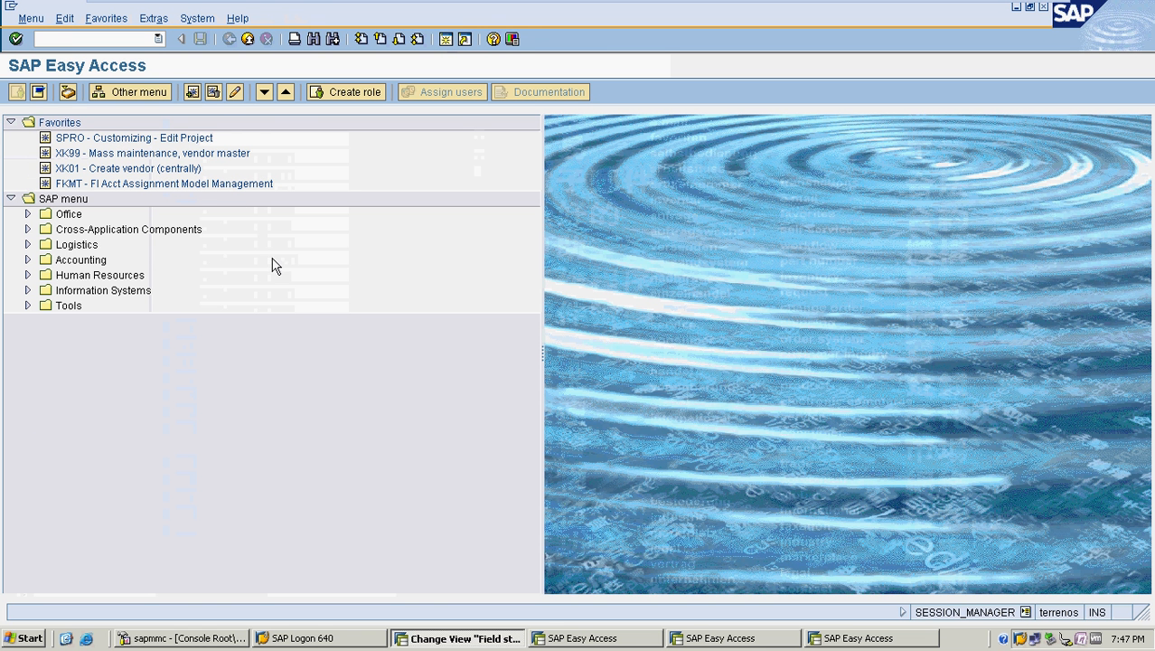
text(OBD4)
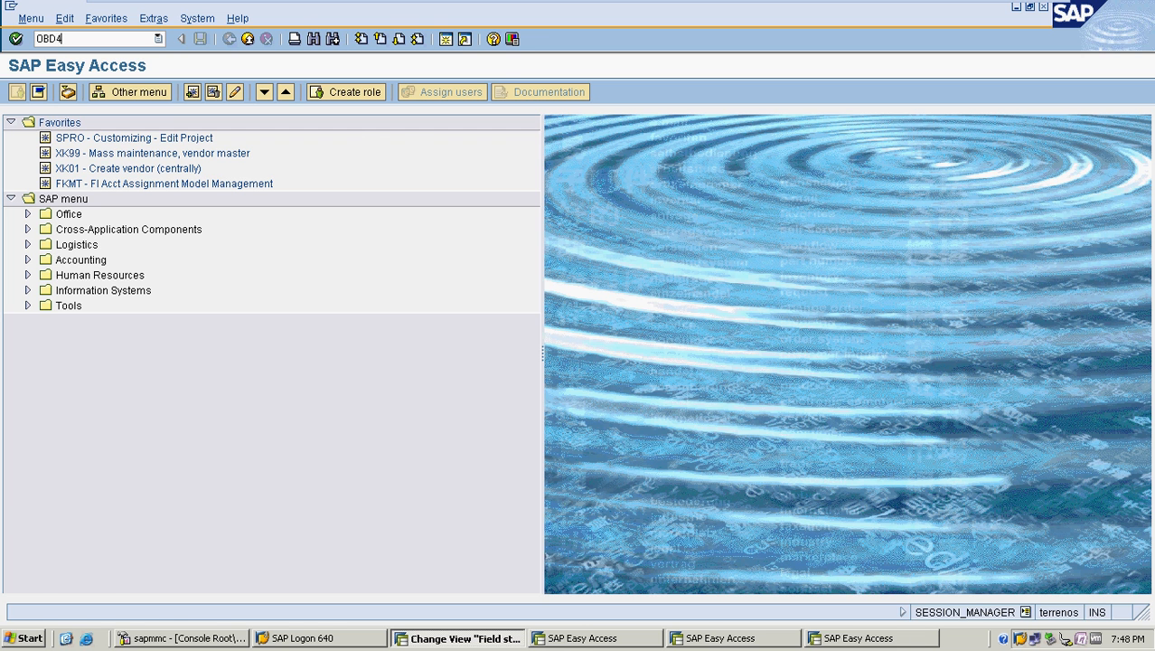
key(Return)
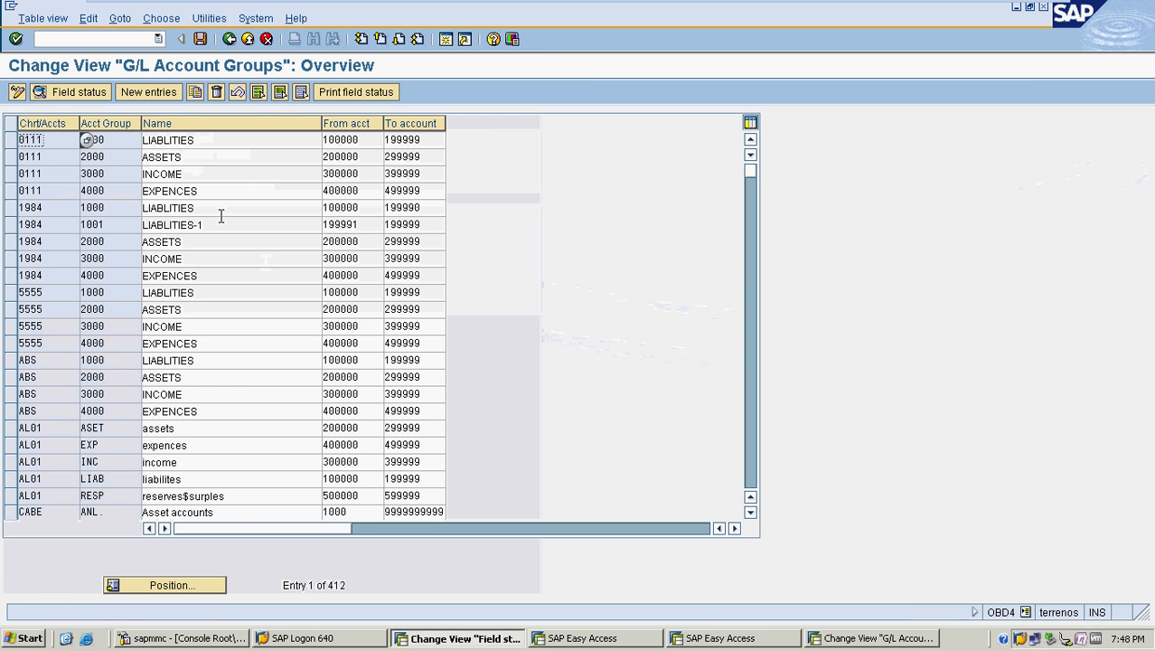
- Examine the account control field status of group 1000 in chart of accounts 0111, then switch back to the field status variants session
double_click(134, 140)
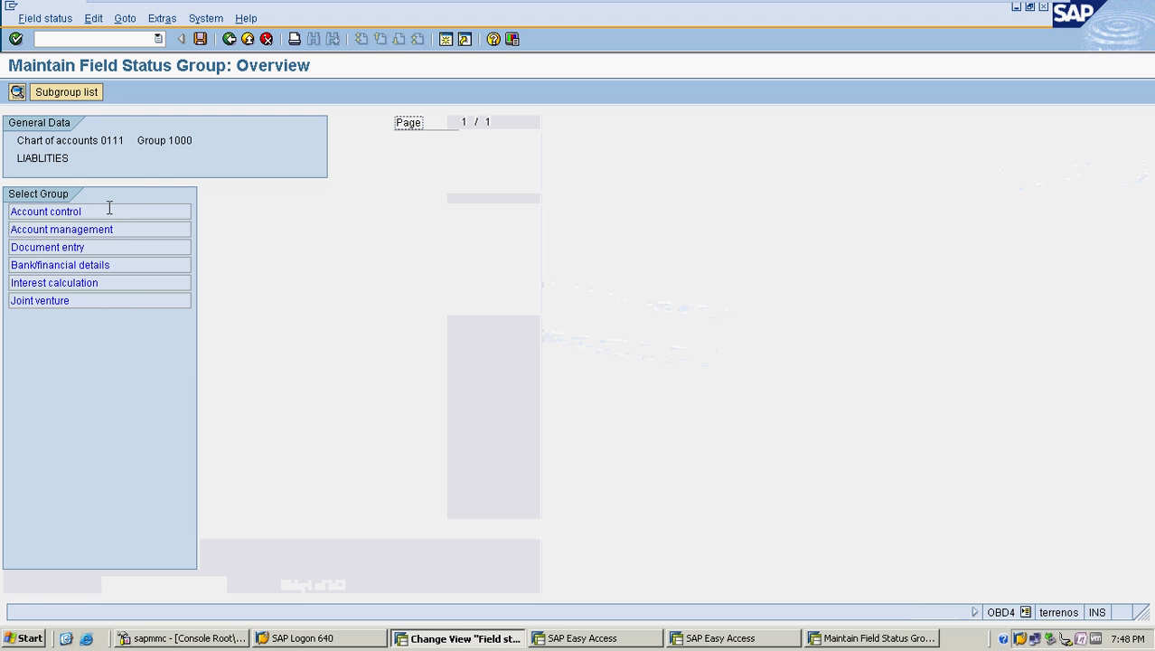
double_click(108, 210)
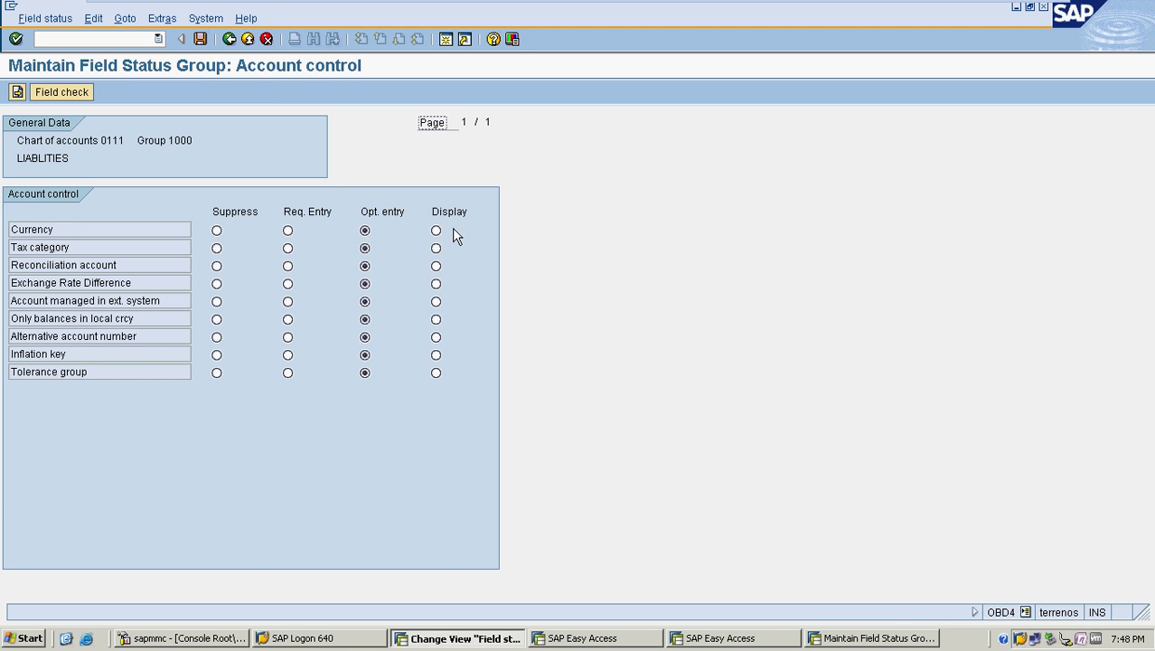
click(227, 41)
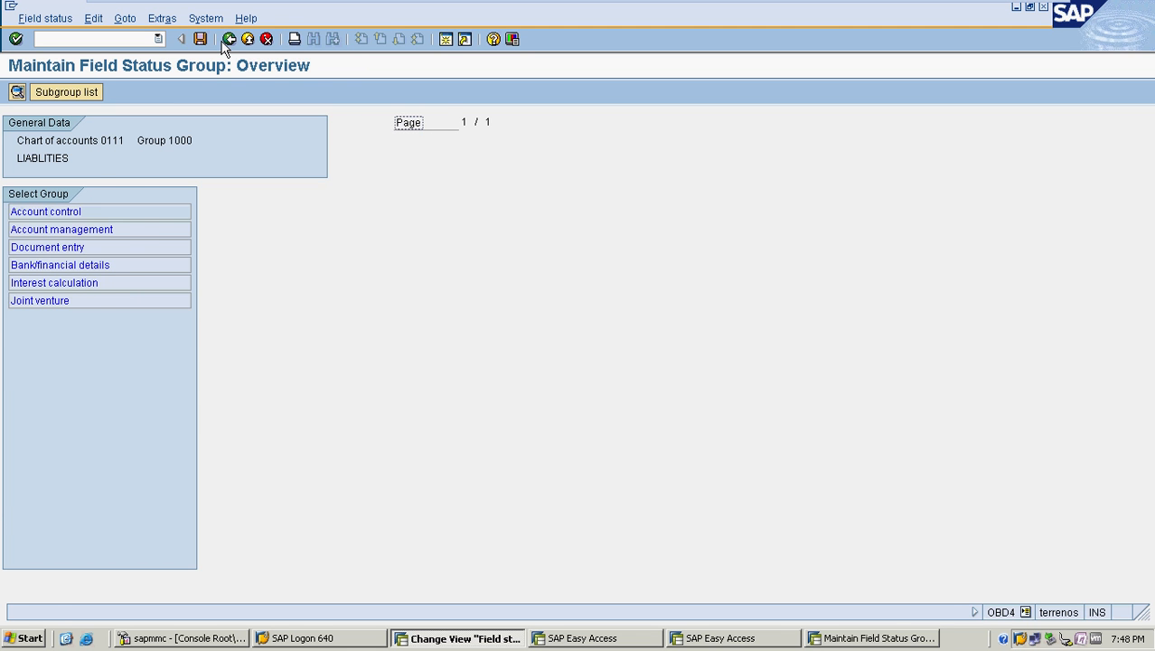
click(228, 41)
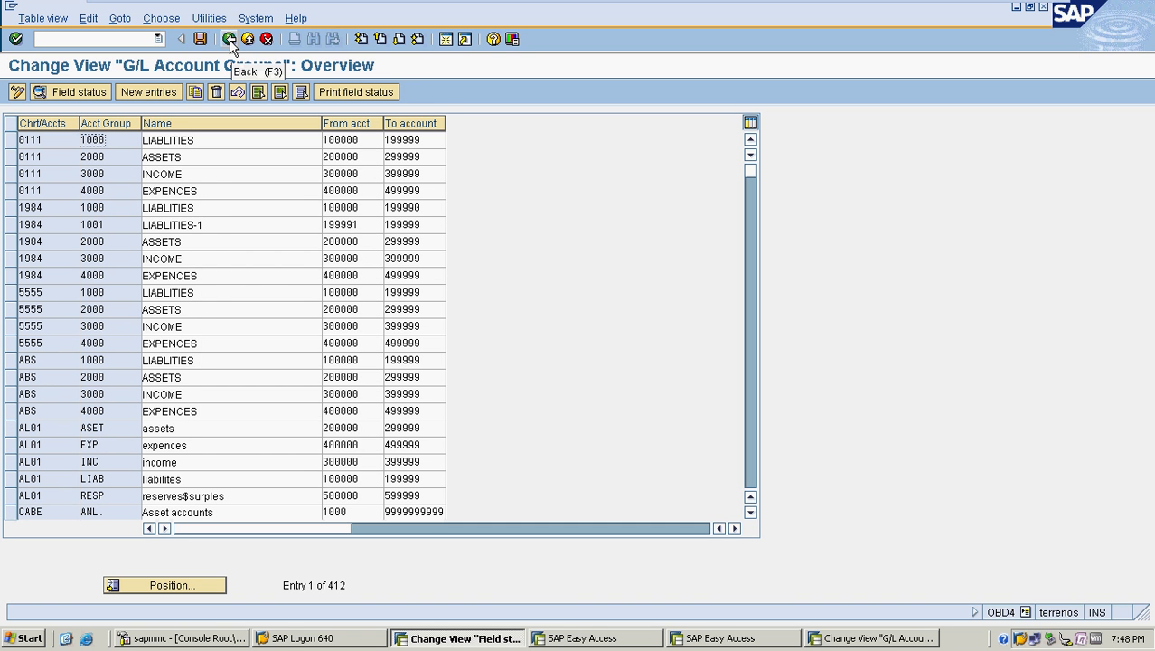
click(230, 41)
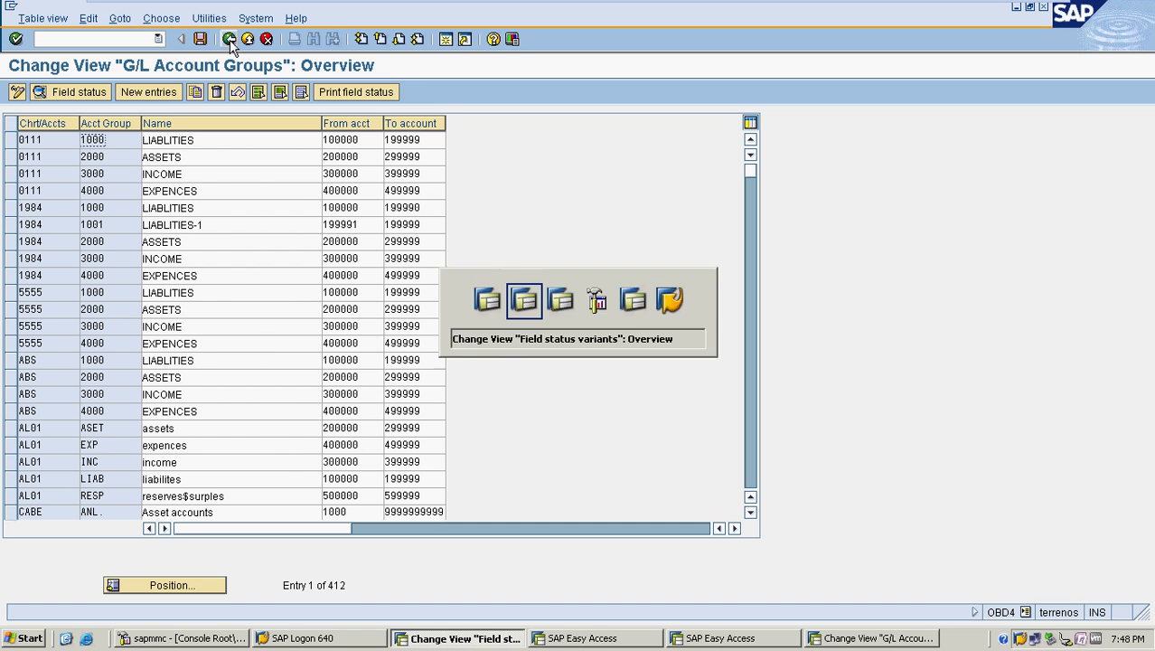
- Copy field status variant 0001 and give the copy the key MRFF
click(169, 161)
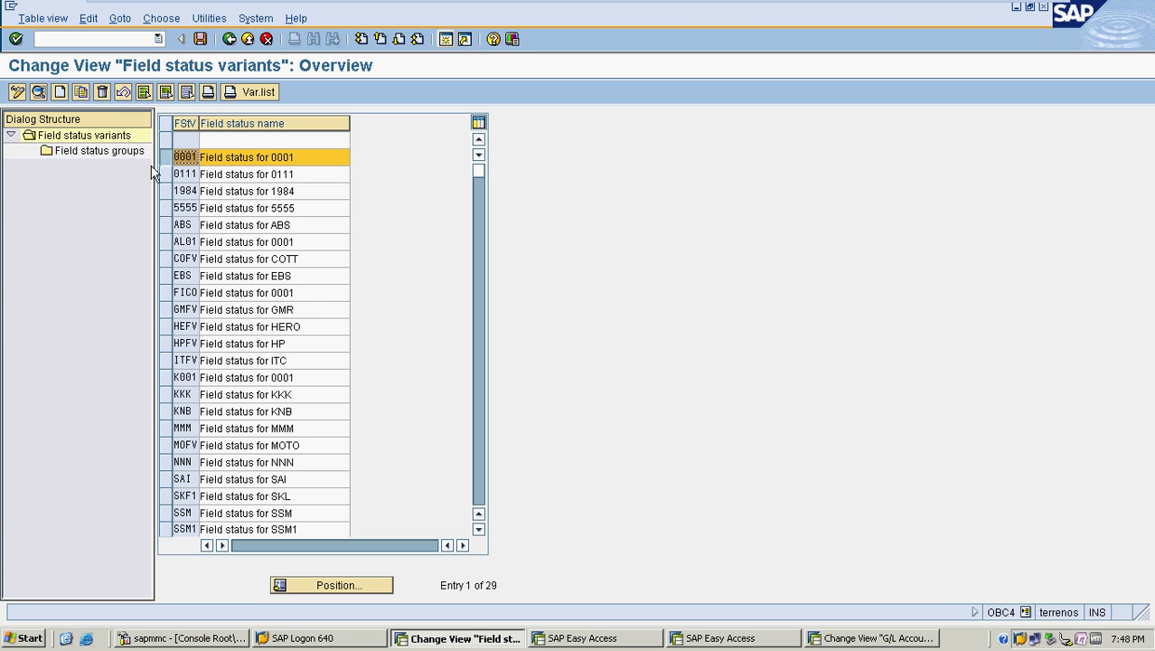
click(80, 91)
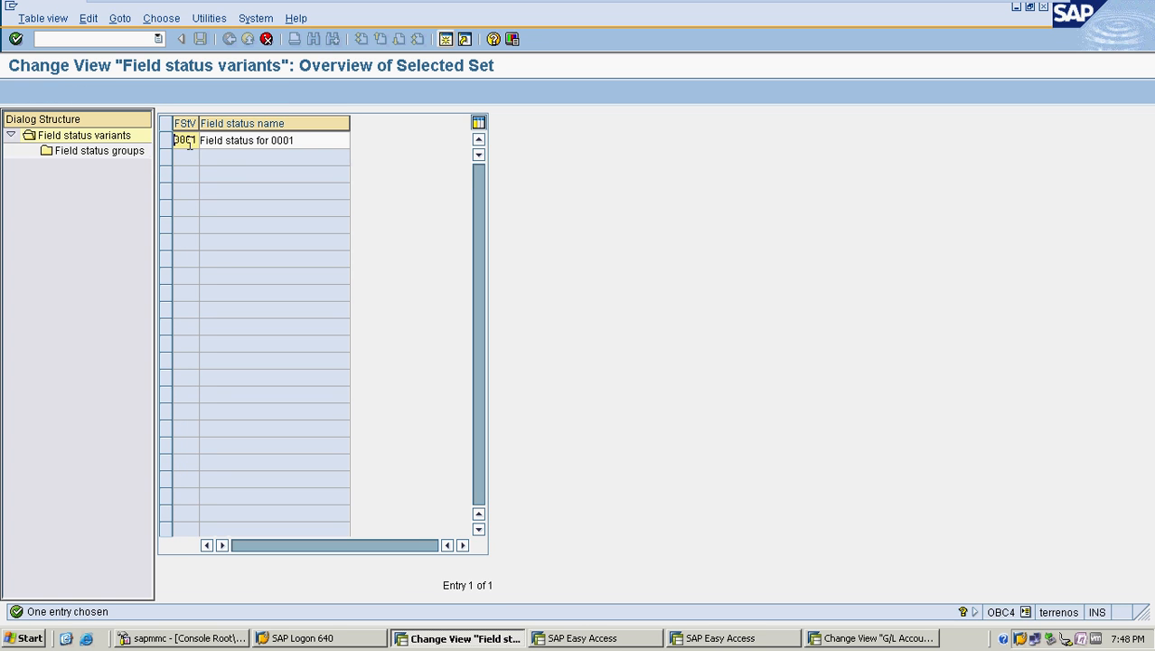
key(Delete)
key(Delete)
key(Delete)
key(Delete)
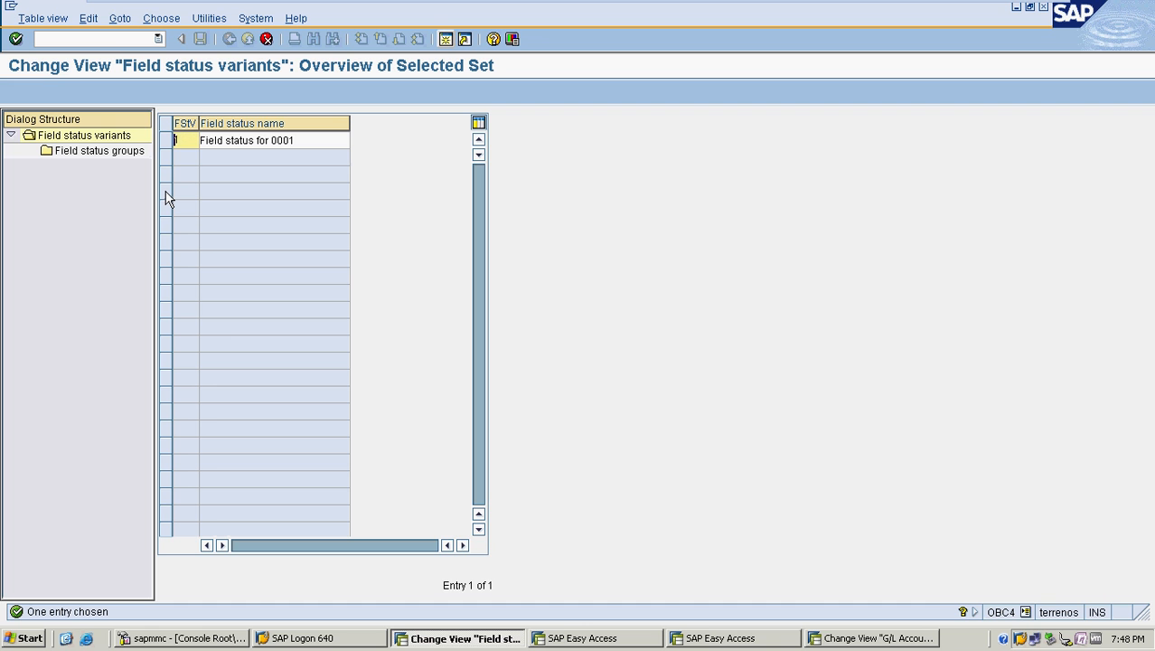
text(MRFF)
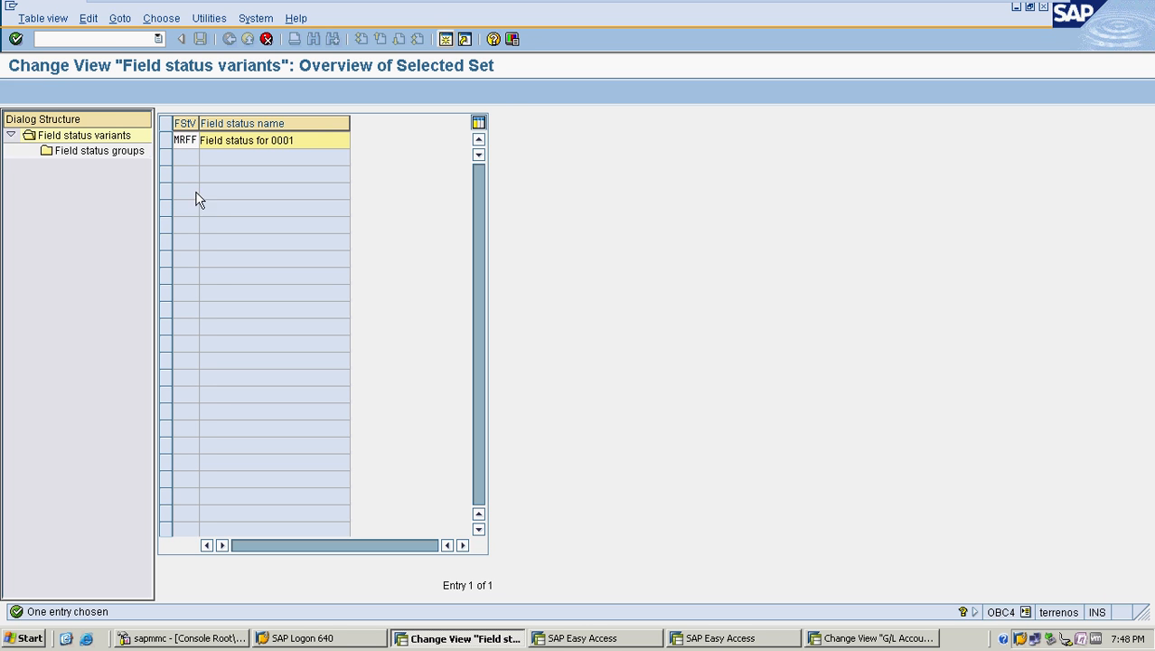
- Name the copied variant "Field status for MRF" and complete the copy together with its dependent entries
click(325, 141)
key(BackSpace)
key(BackSpace)
key(BackSpace)
key(BackSpace)
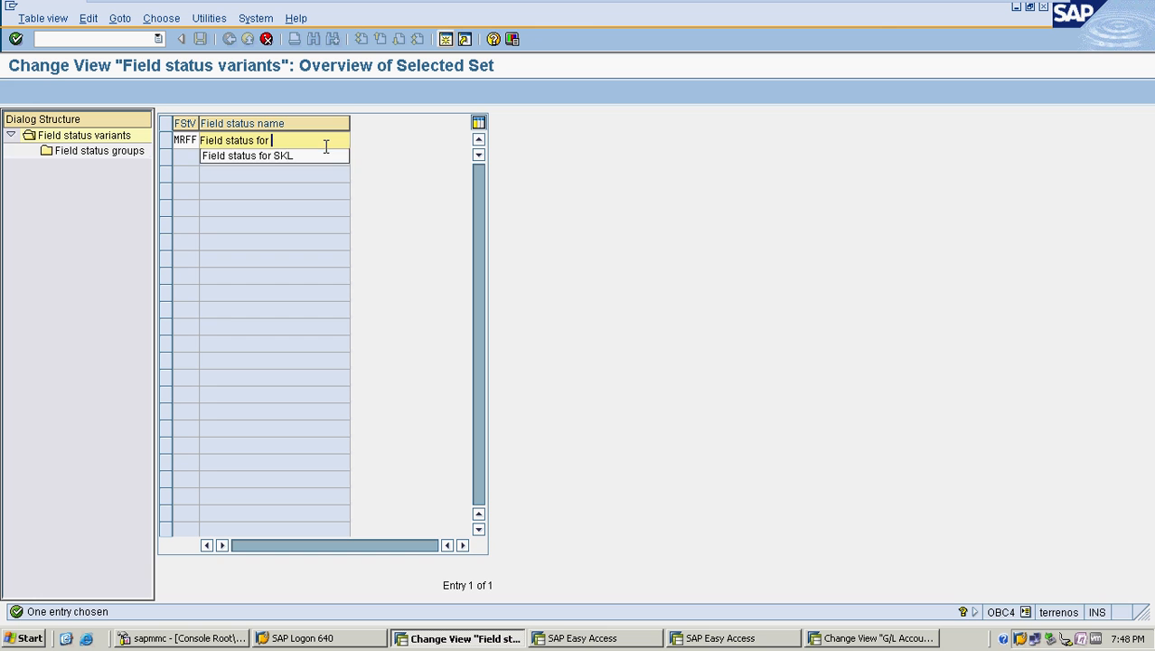
text(MRF)
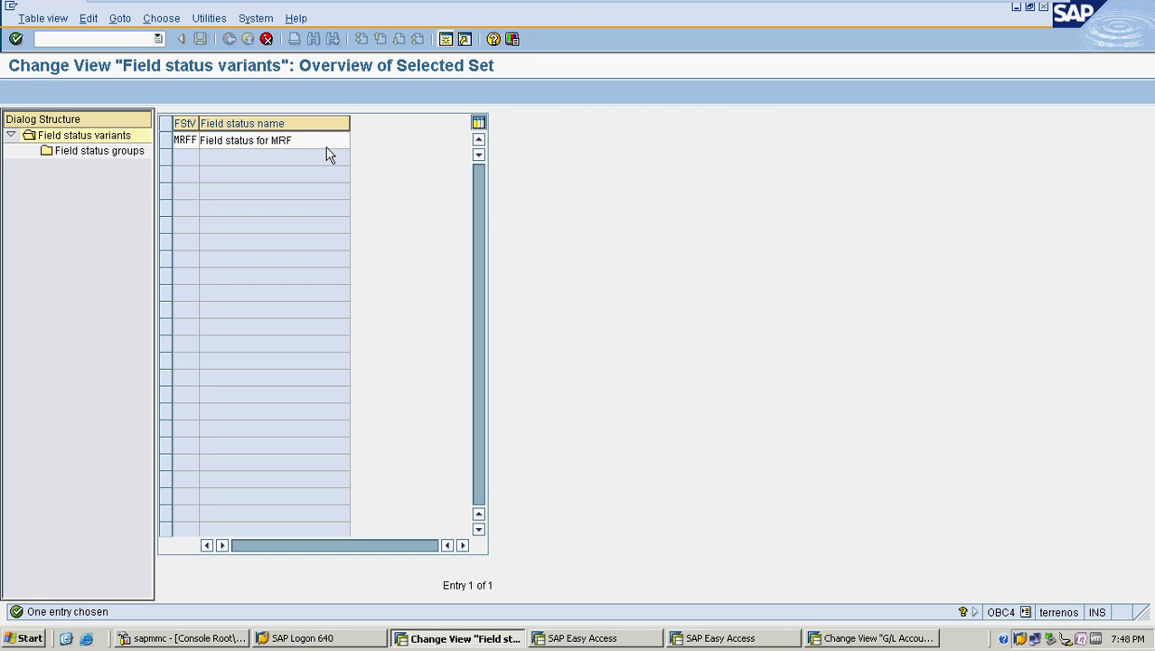
key(Return)
click(406, 256)
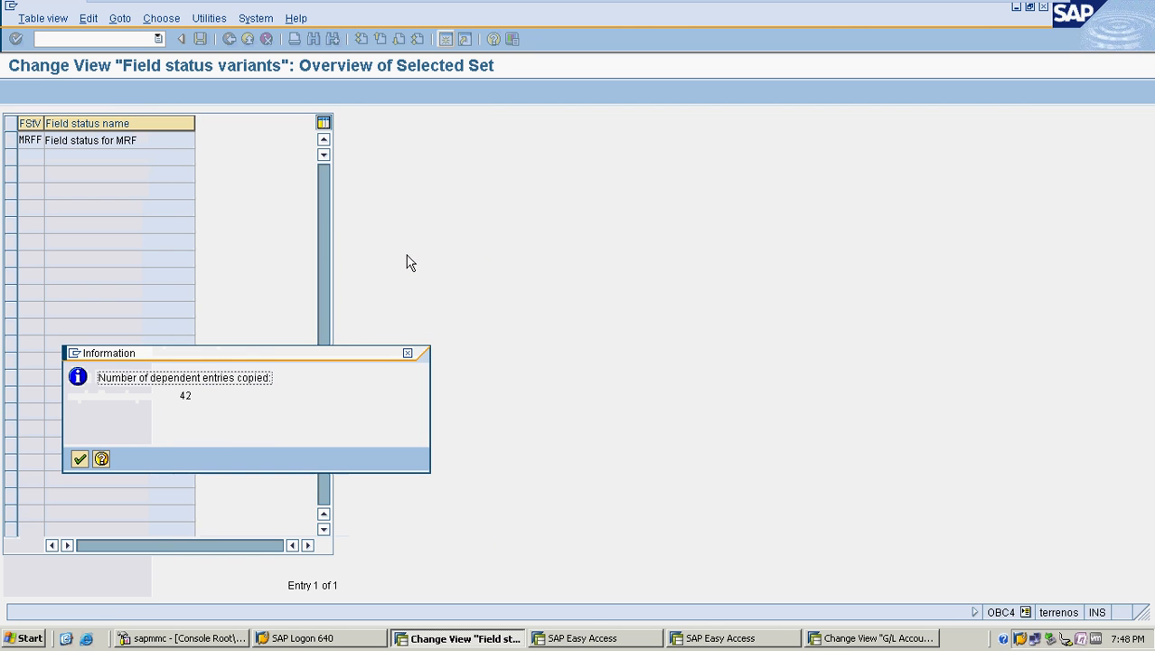
click(87, 462)
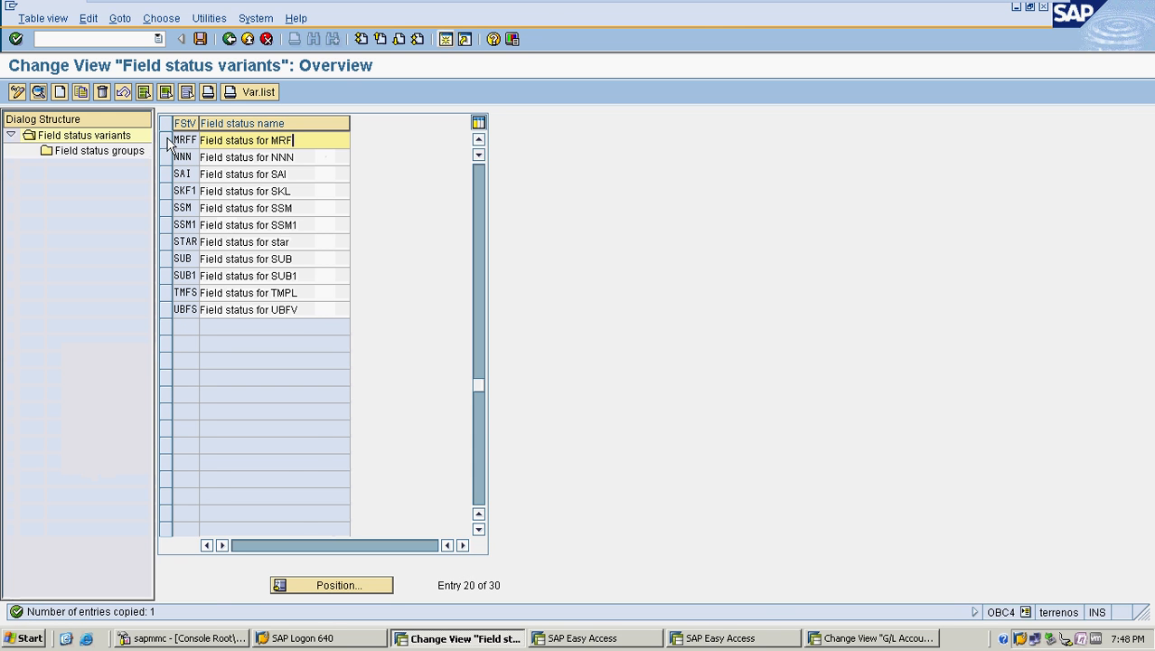
- Examine the General data and Materials management field statuses of group G001 in variant MRFF
click(165, 141)
double_click(111, 157)
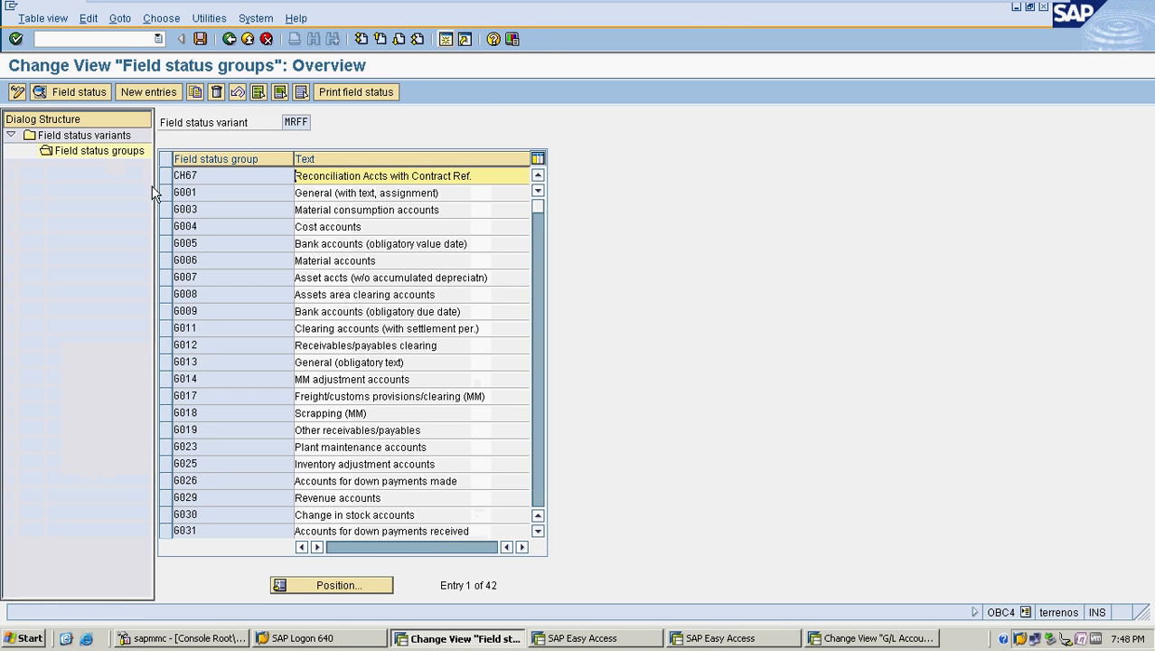
double_click(206, 192)
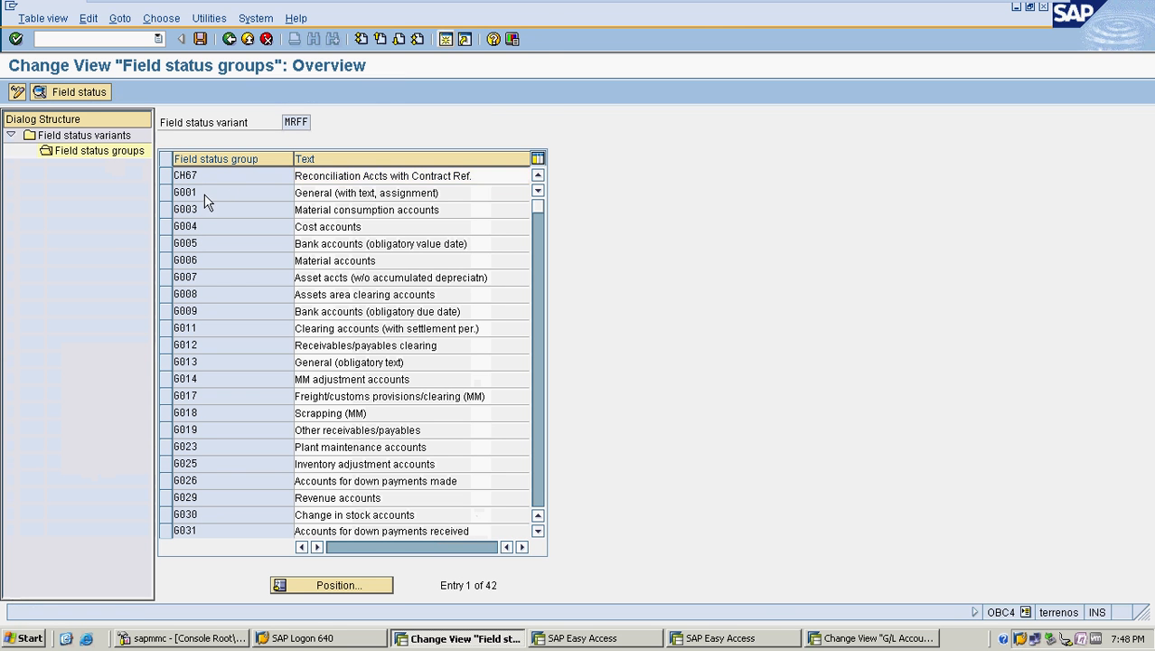
double_click(59, 213)
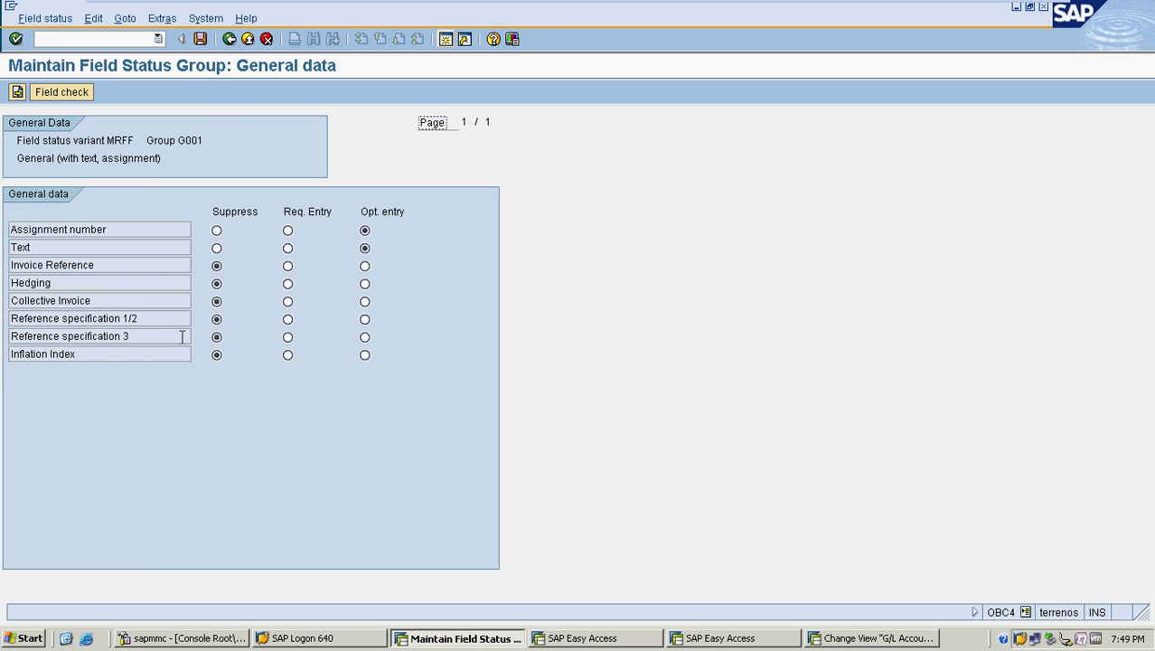
click(229, 39)
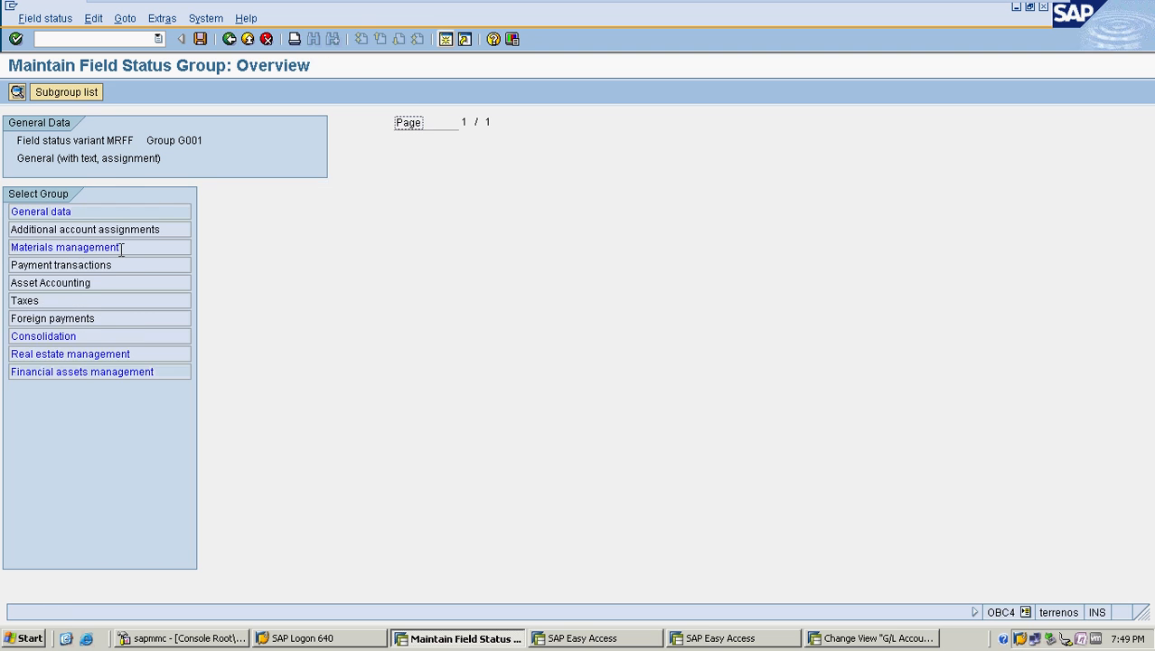
click(121, 247)
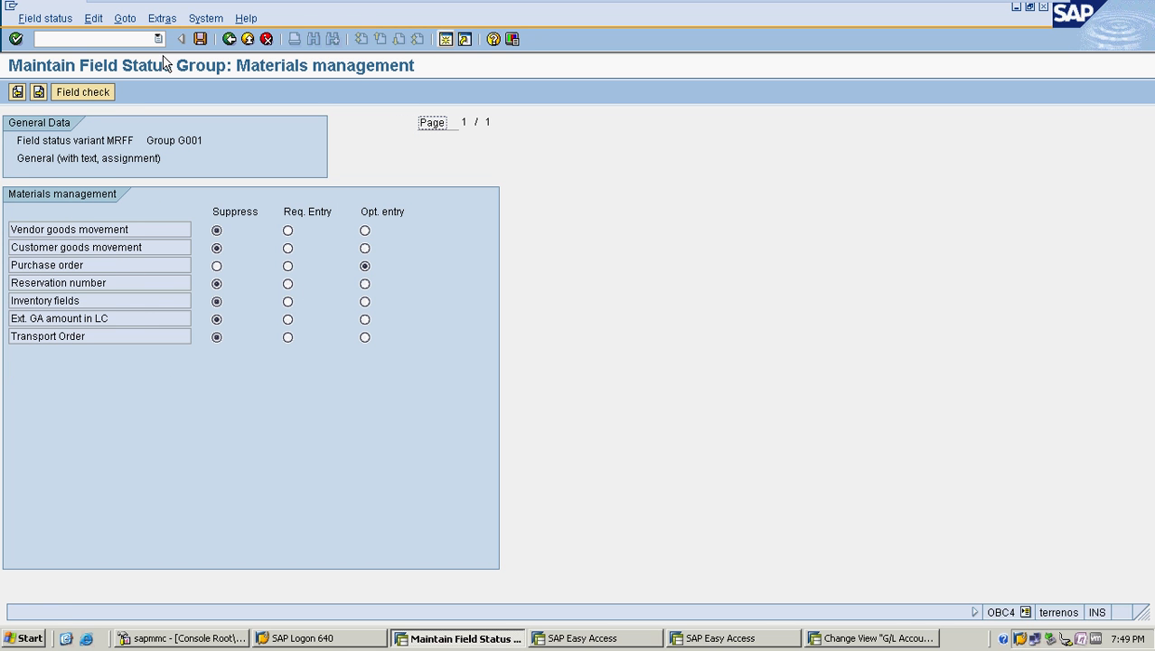
- Save variant MRFF in the request COMPANY CONFIGURATION FOR MRF and return to SAP Easy Access
click(200, 39)
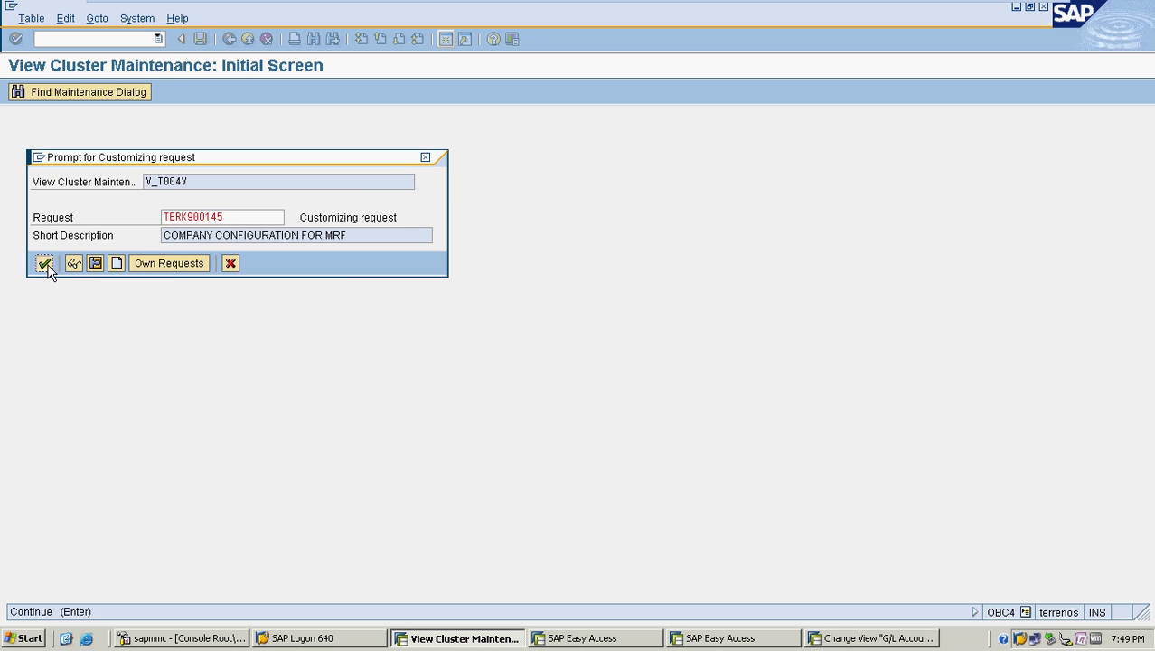
click(43, 262)
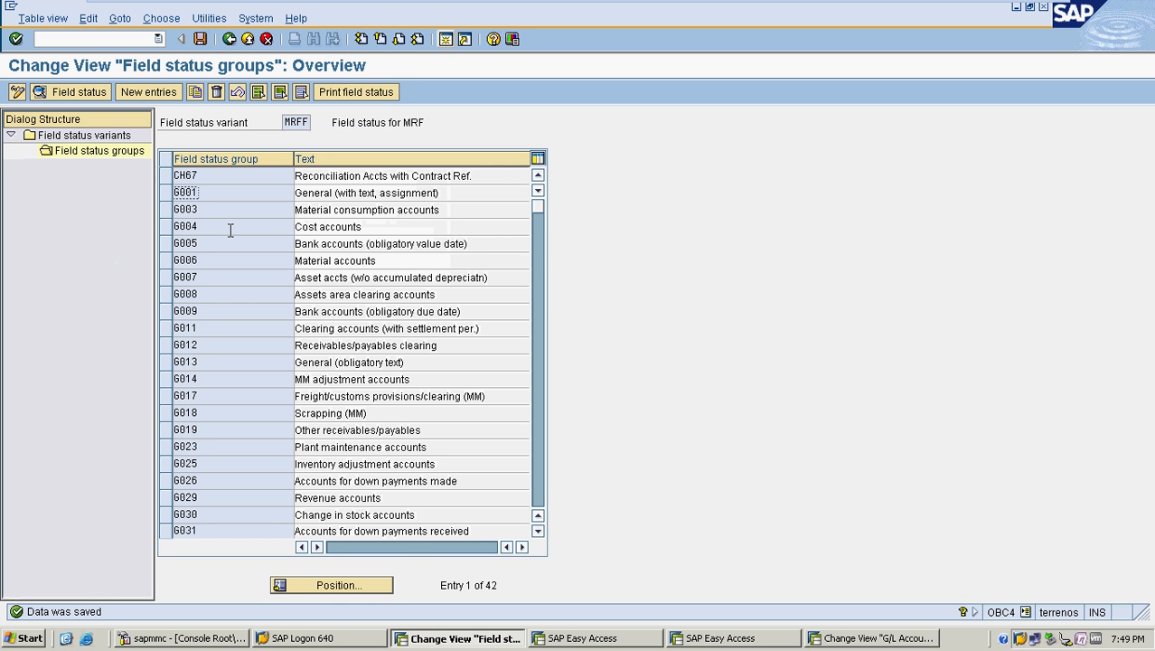
click(200, 39)
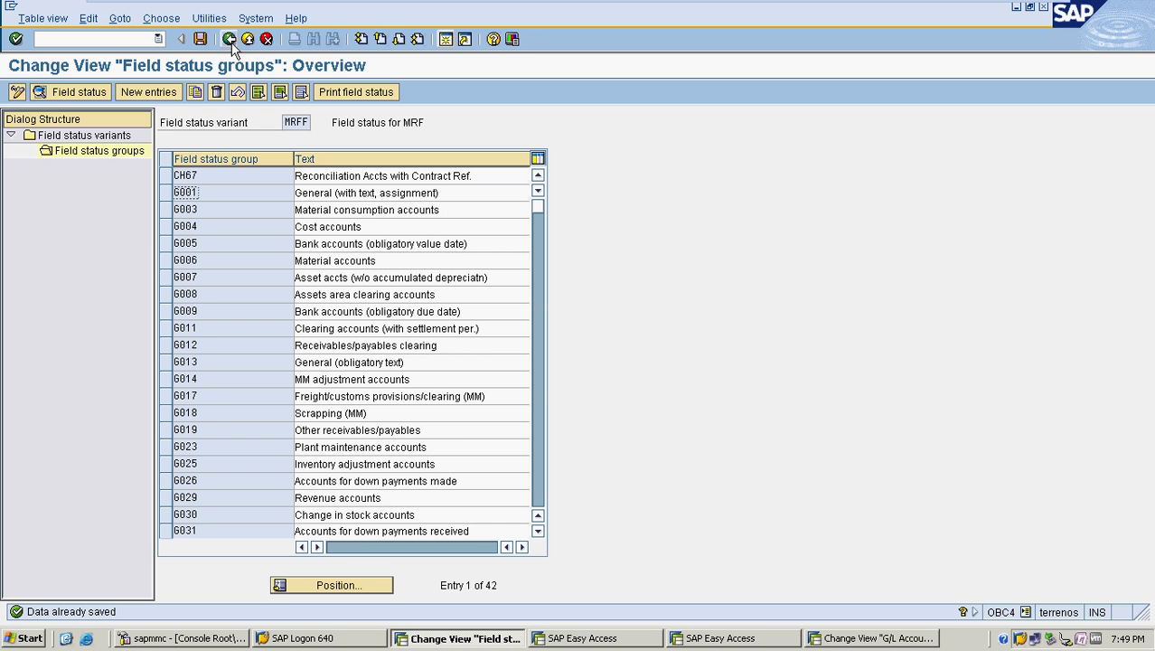
click(232, 44)
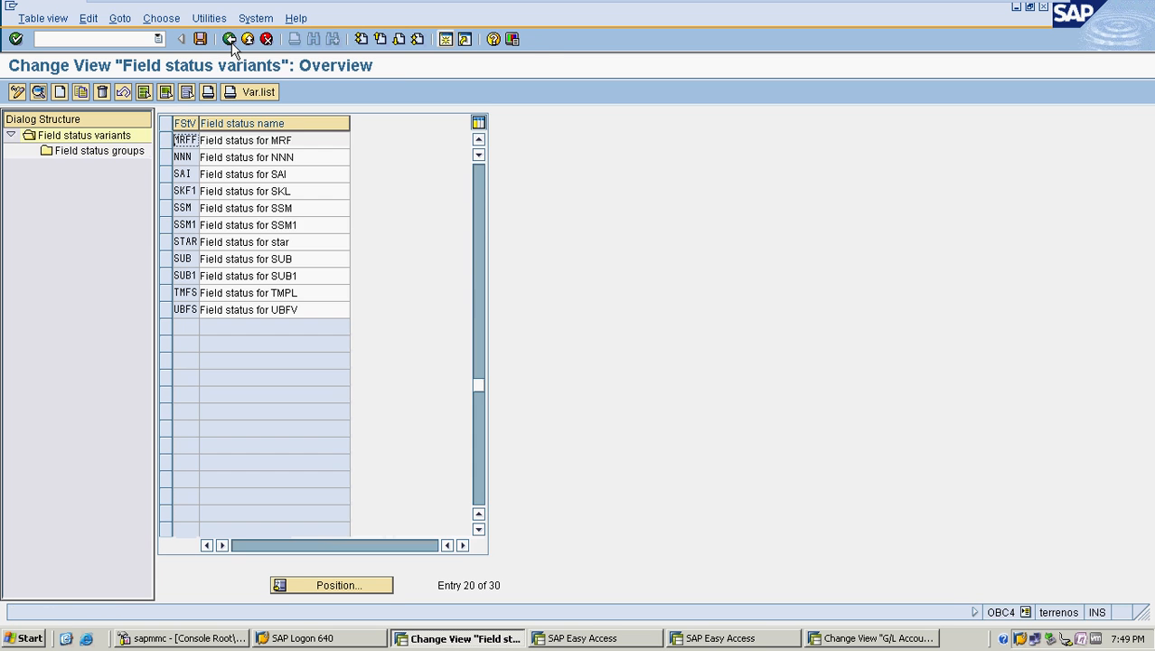
click(232, 43)
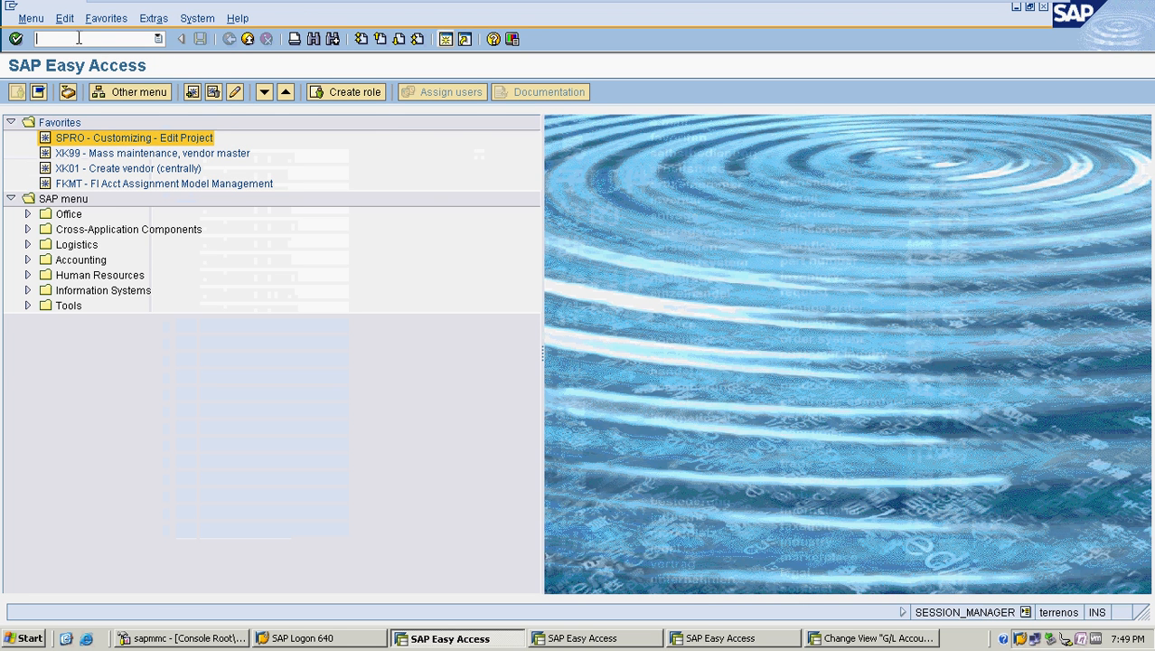
- Go directly to transaction OBC5 and position the company code list at MRF
text(OBC5)
key(Return)
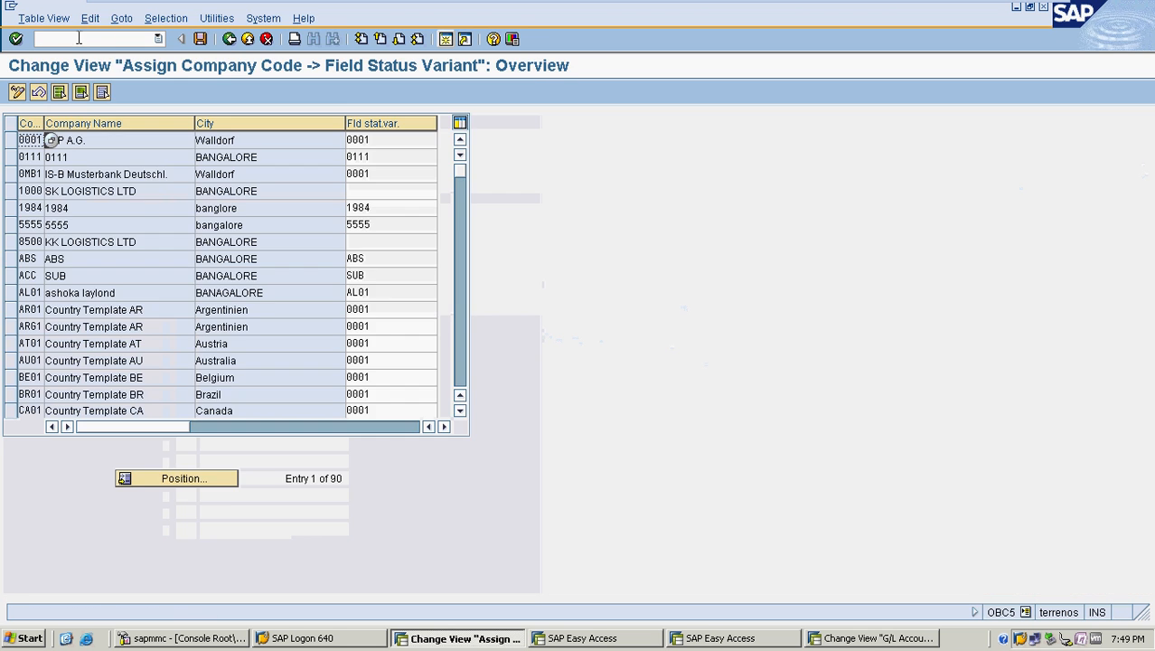
click(210, 487)
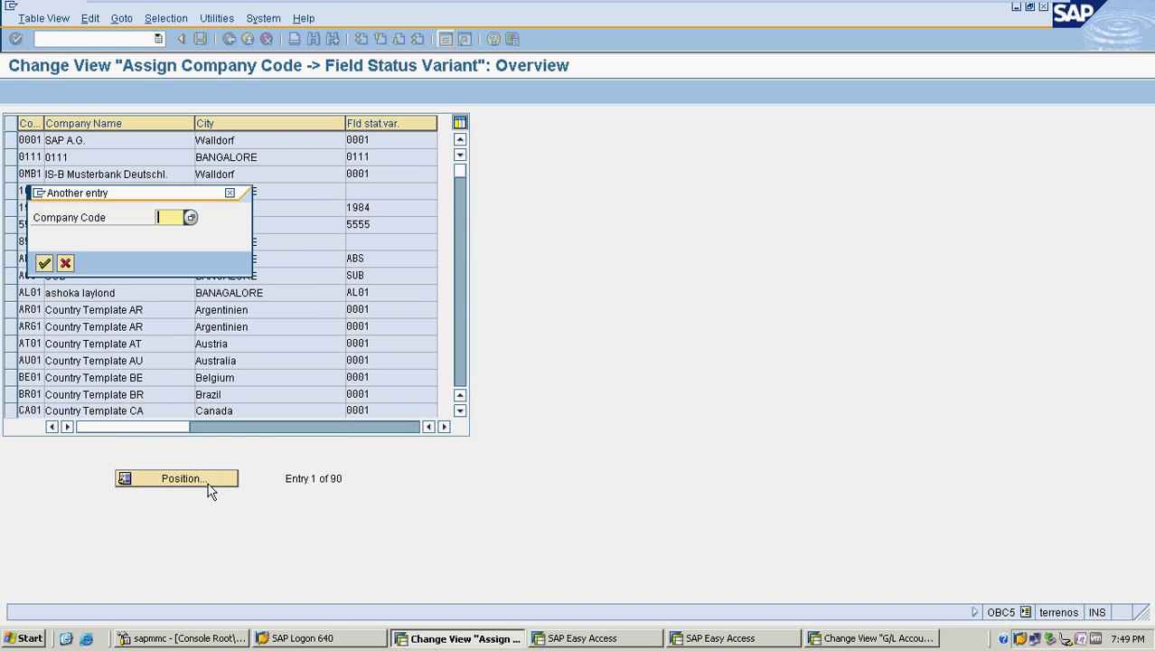
text(HRF)
key(Return)
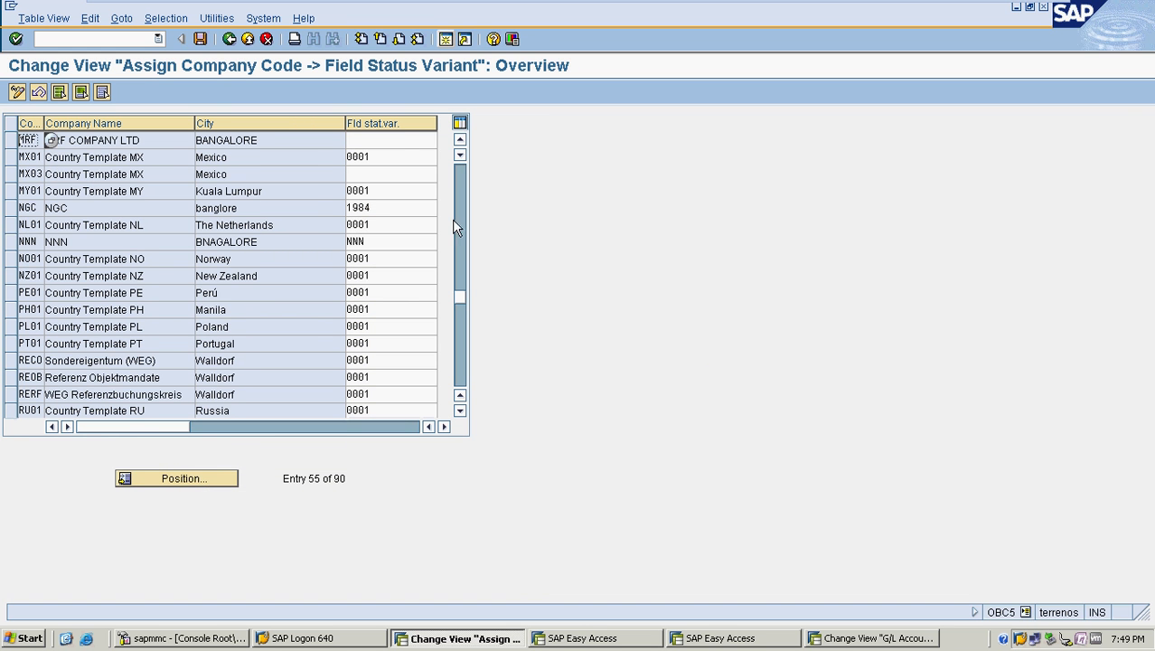
- Assign field status variant MRFF to company code MRF and save in the request COMPANY CONFIGURATION FOR MRF
click(405, 143)
click(444, 142)
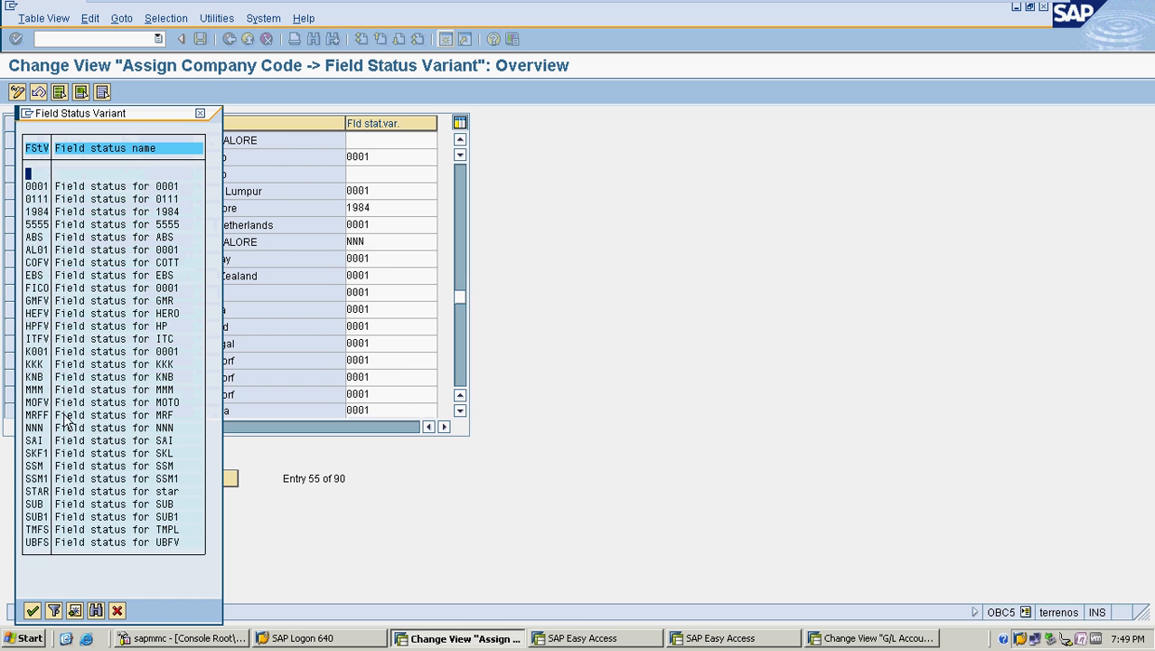
double_click(127, 415)
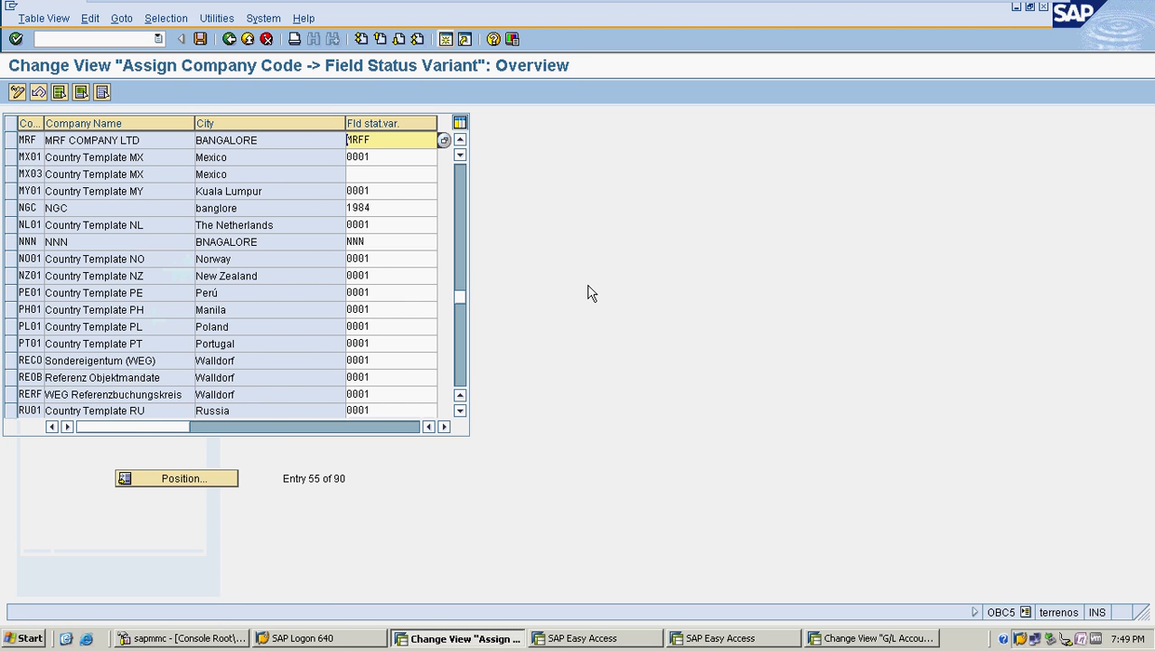
key(ctrl+s)
click(46, 263)
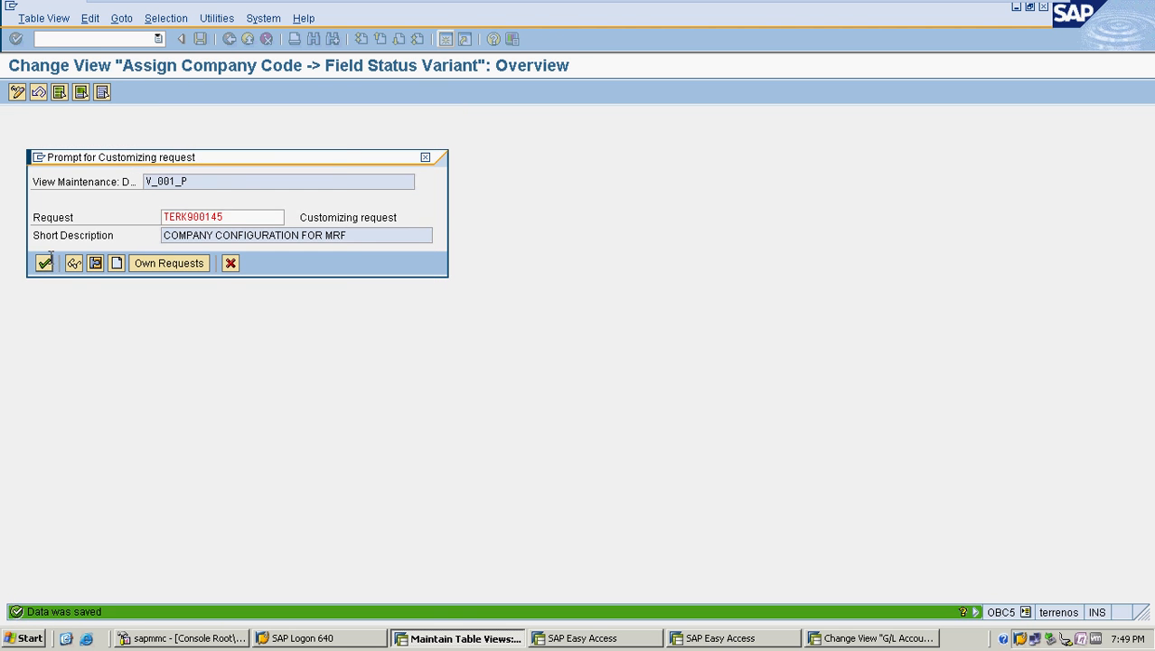
- Leave the assignment view for transaction FBN1 and open the number range intervals of company code MRF for maintenance
text(/n)
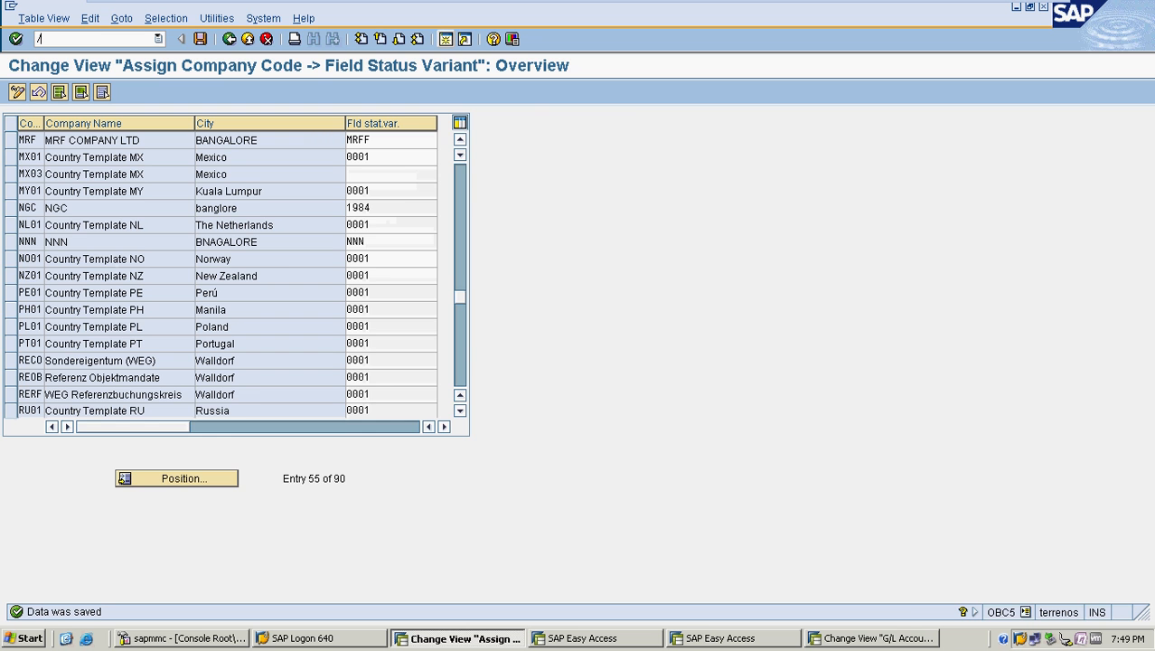
key(Return)
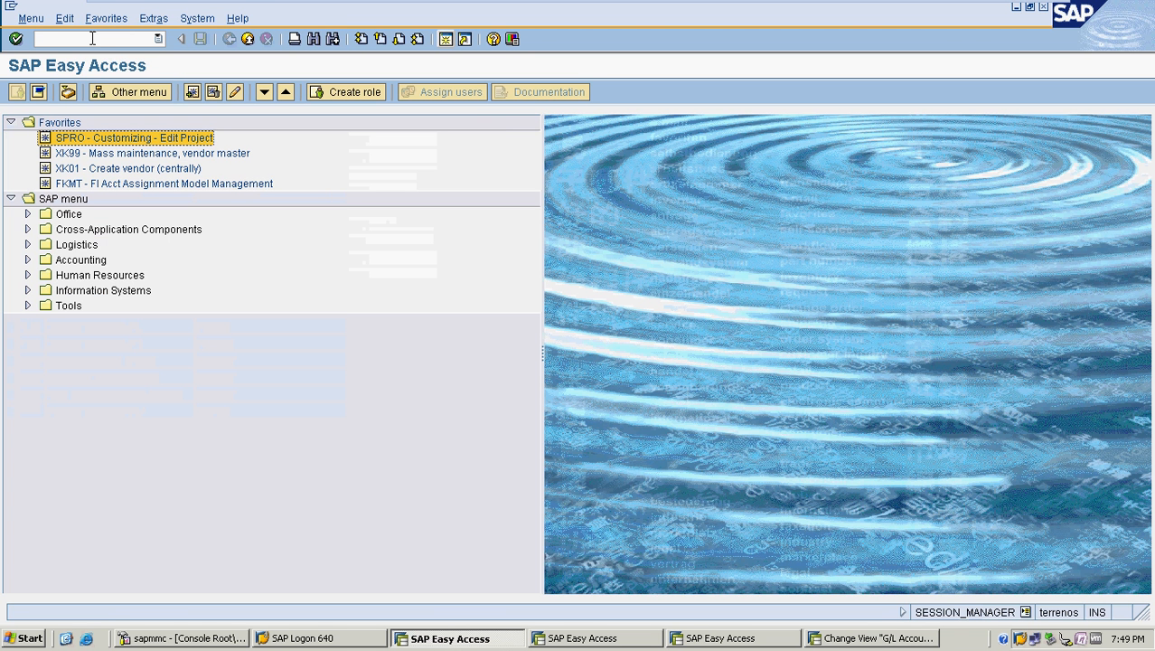
click(91, 38)
text(FBN1)
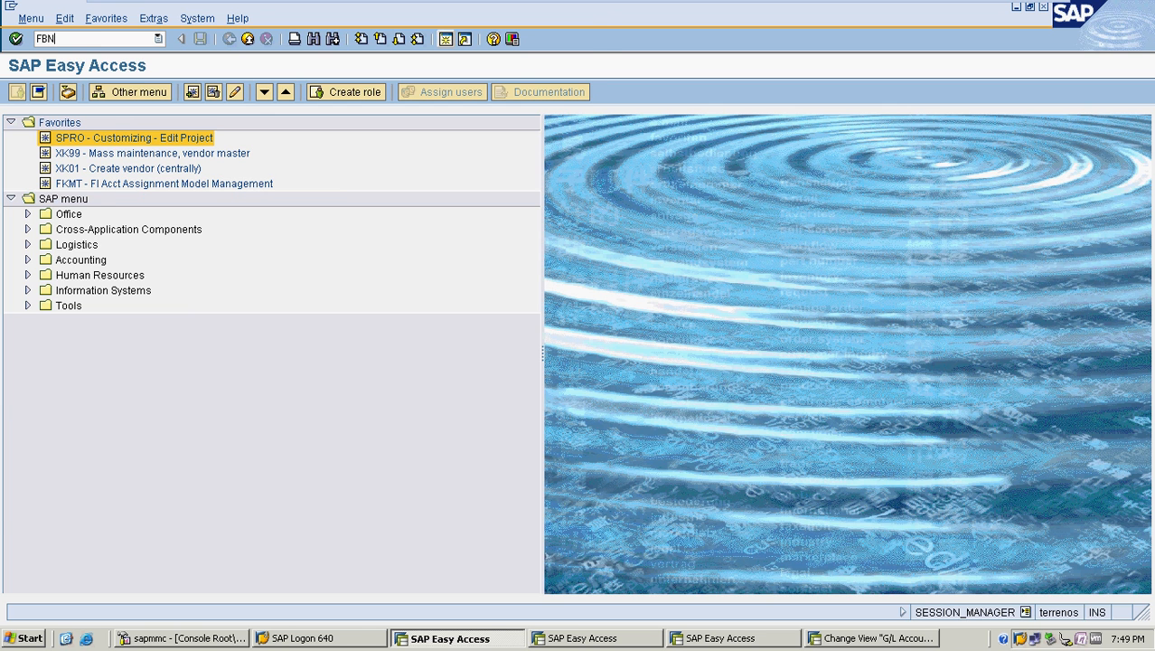
key(Return)
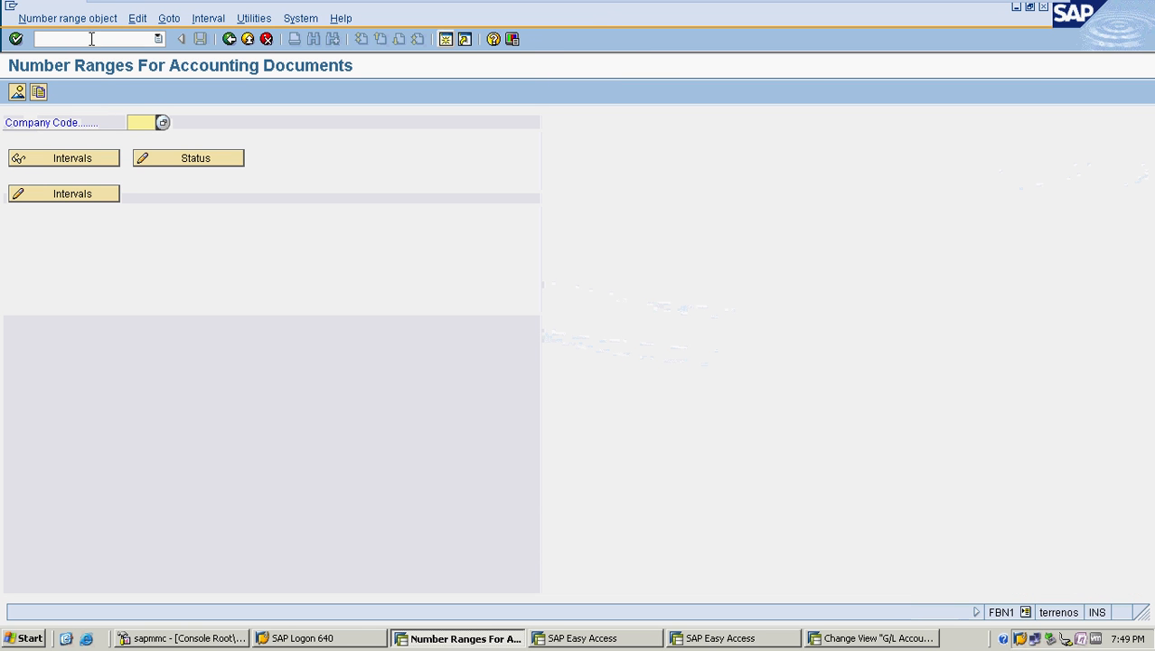
text(MRF)
click(90, 203)
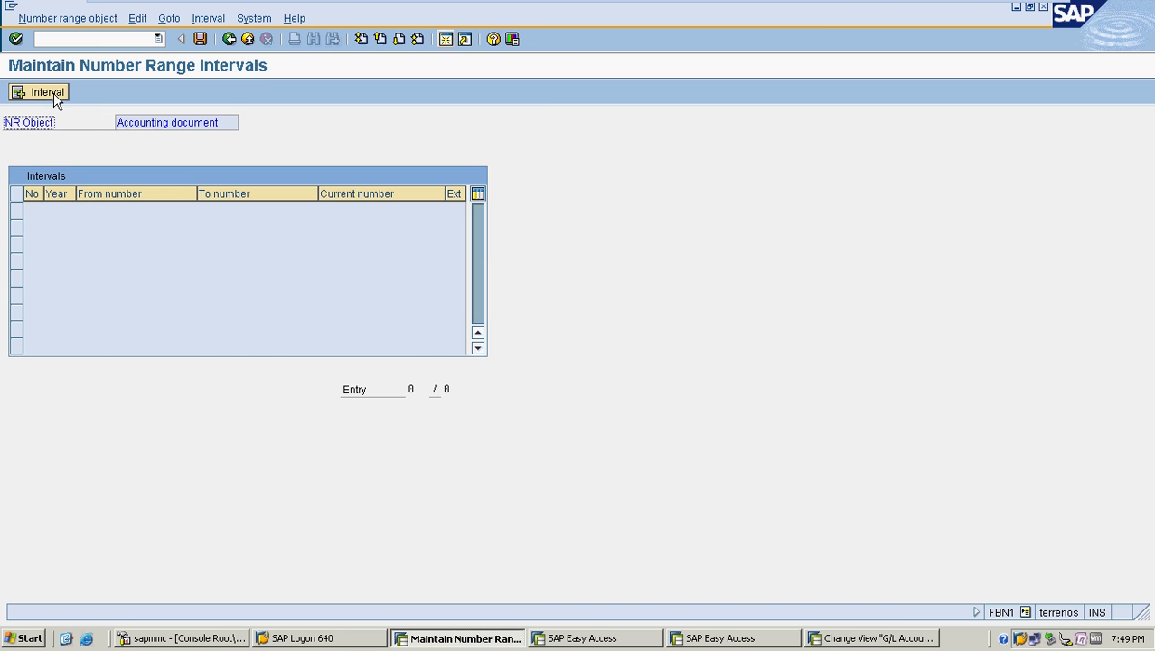
- Enter a new accounting document number range interval 01 for year 2016, from number 1 to 1000
click(50, 93)
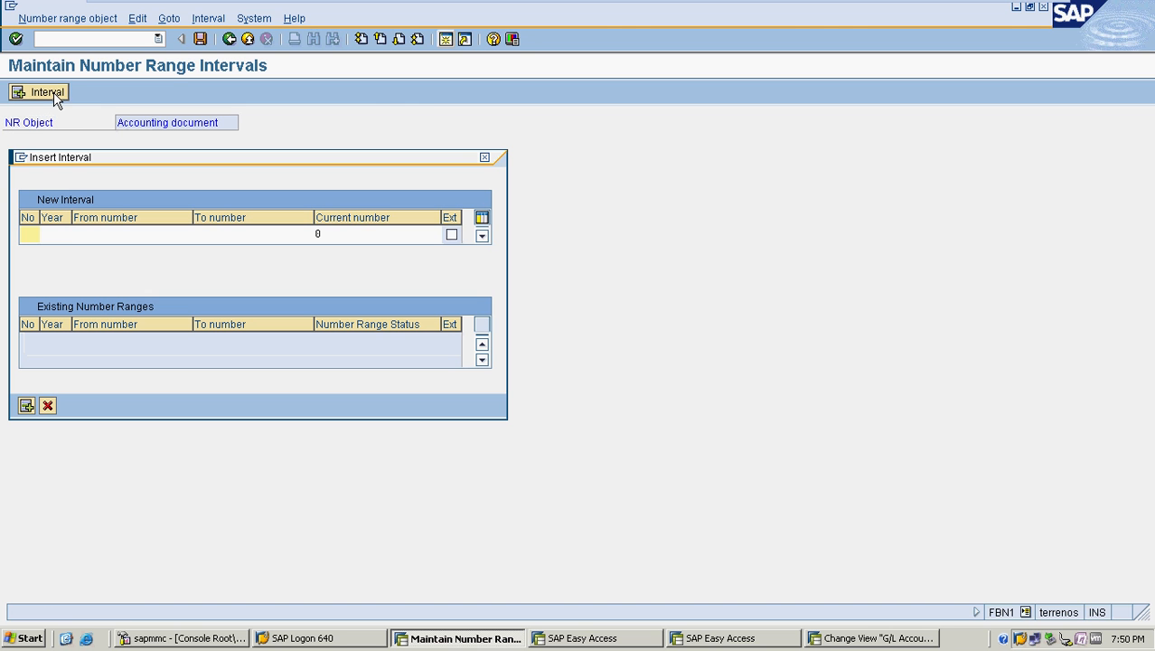
text(01 )
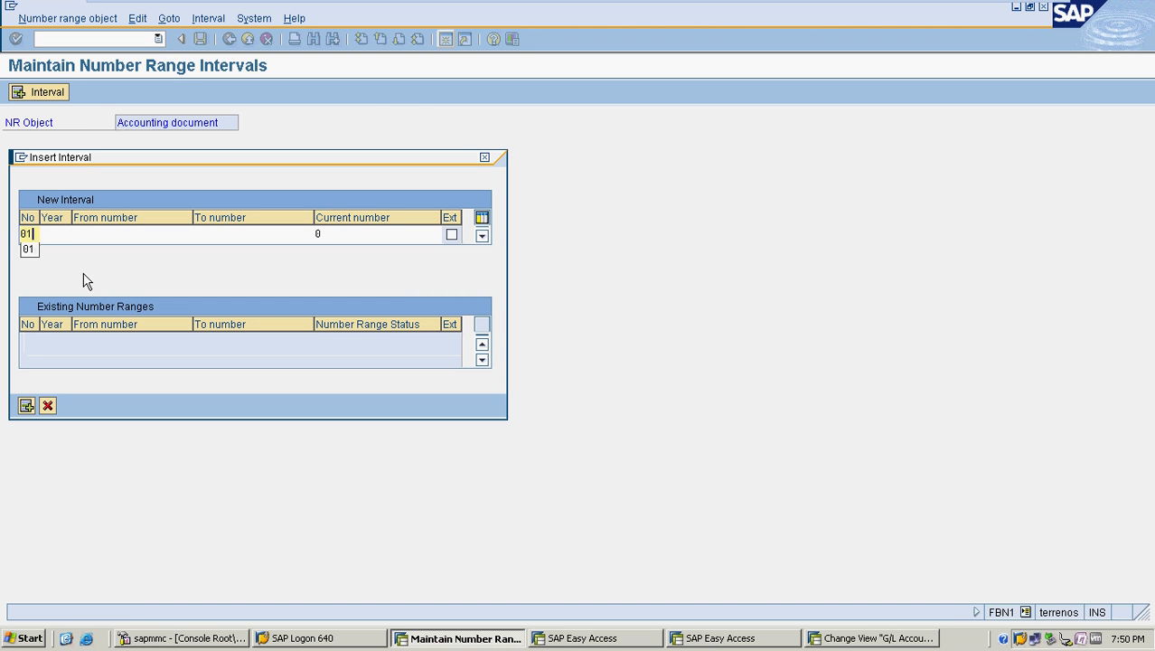
text(2016 )
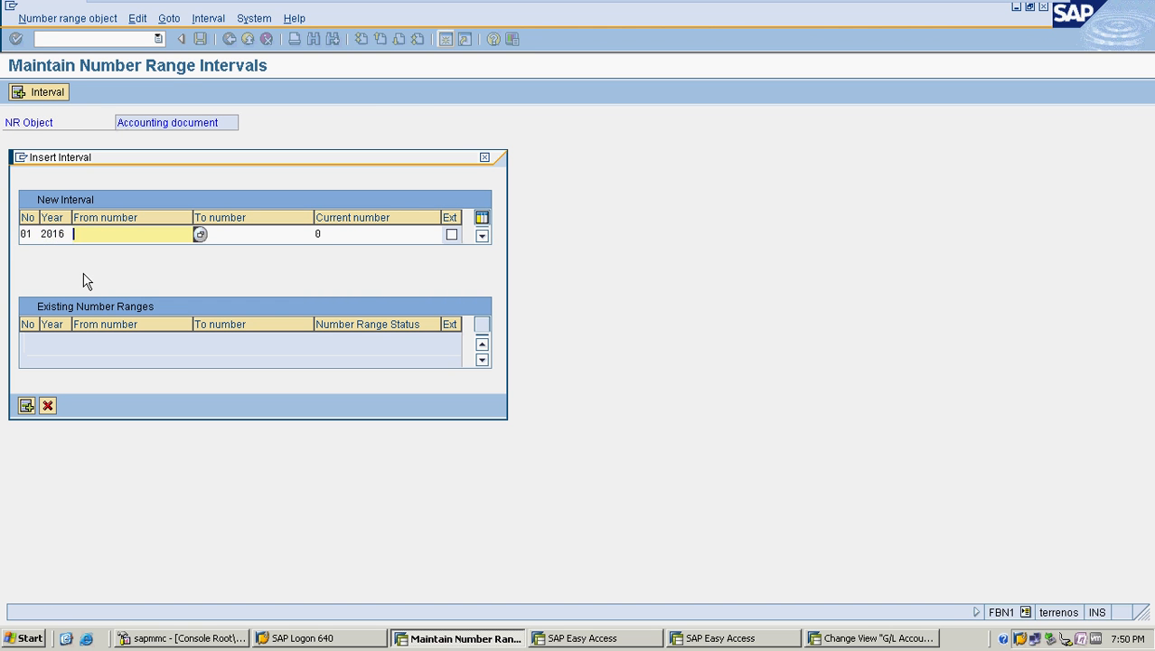
text(1)
key(Tab)
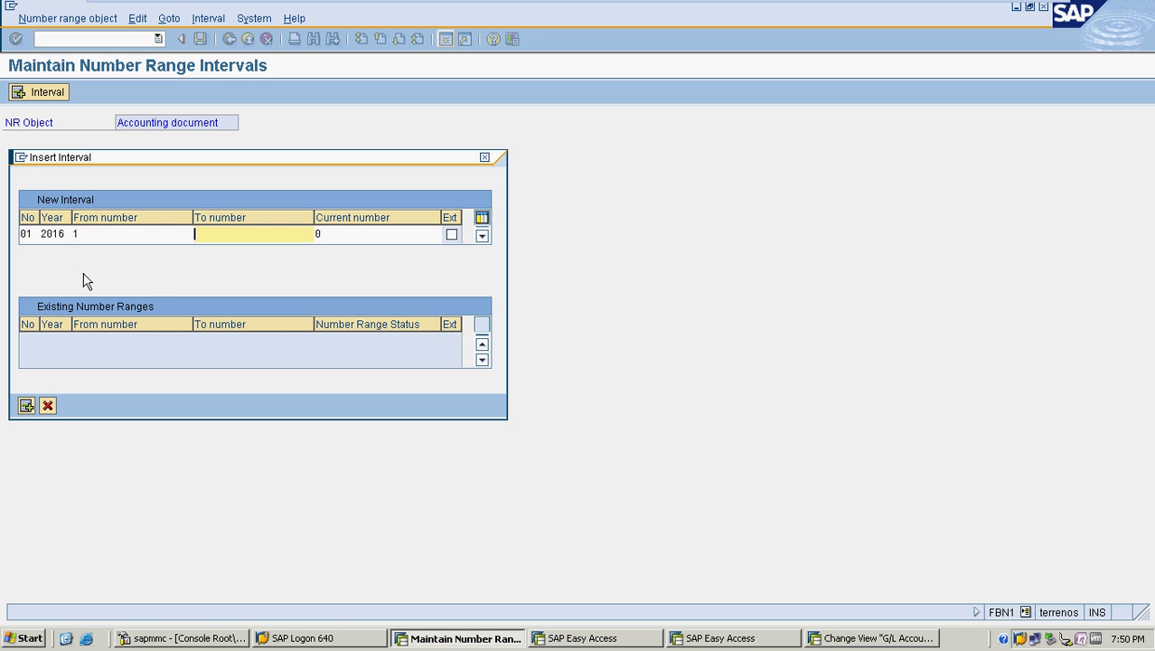
text(1000)
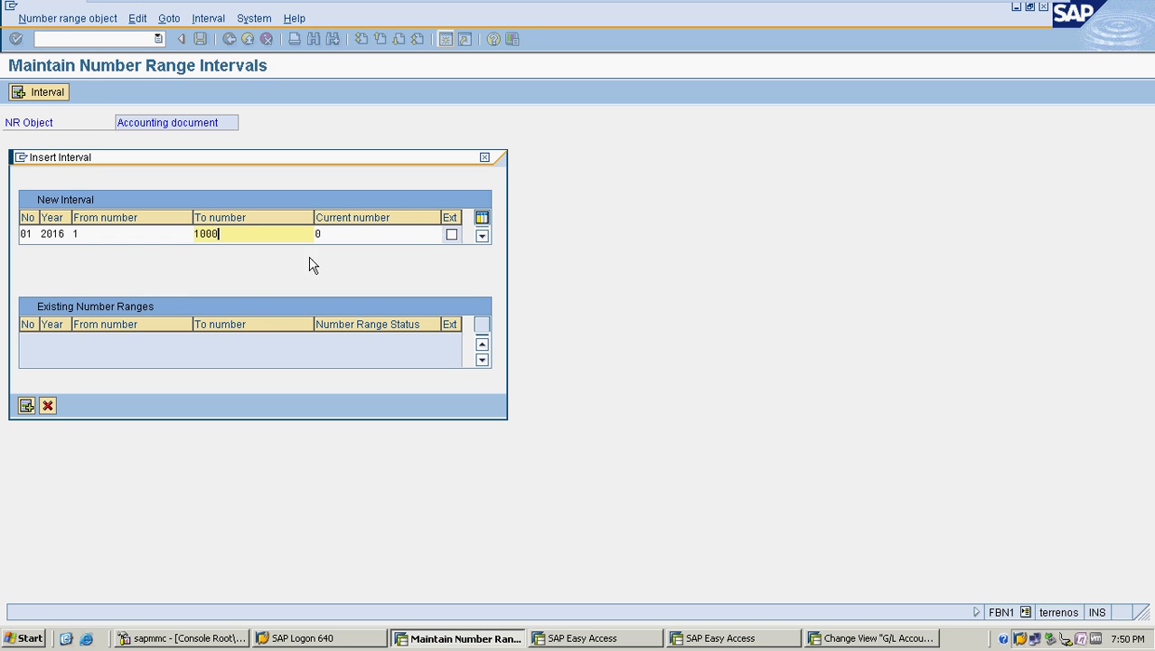
- Insert accounting document number range interval 01 for year 2016 from 1 to 1000 and save it, acknowledging the transport notice
click(181, 232)
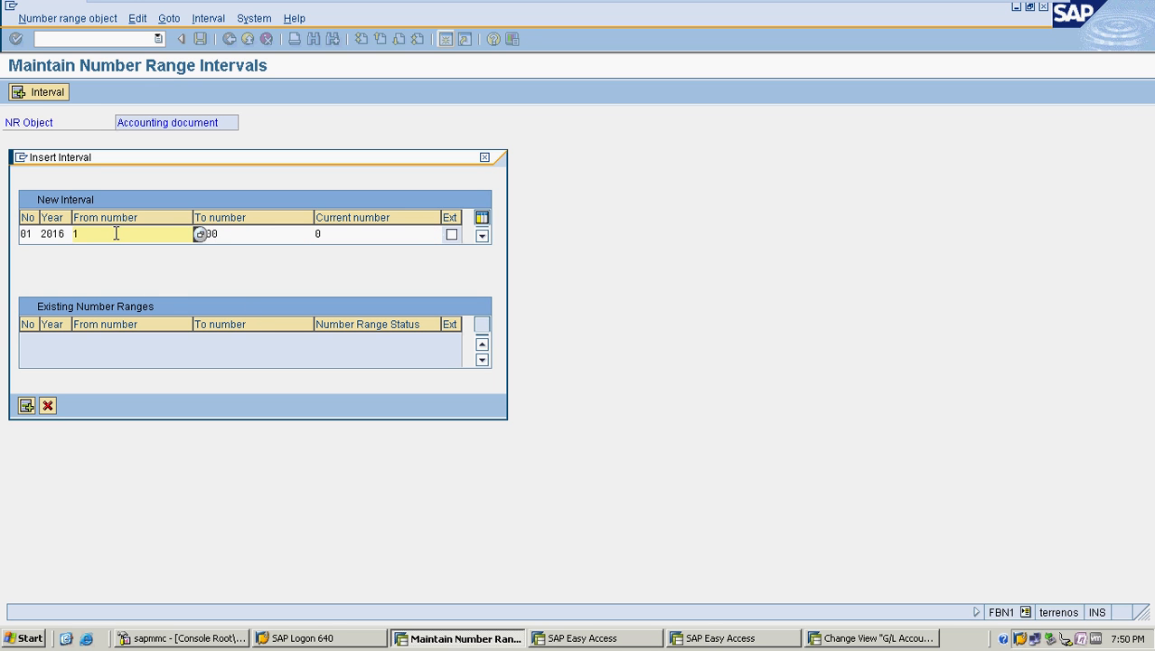
click(244, 232)
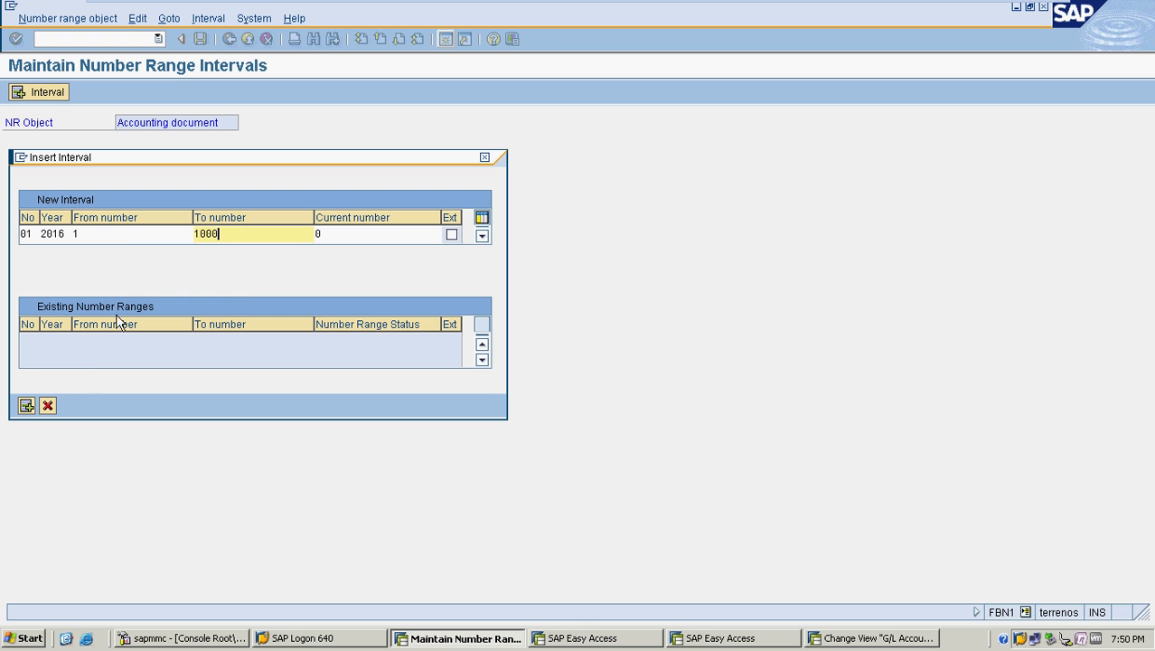
click(102, 340)
key(Return)
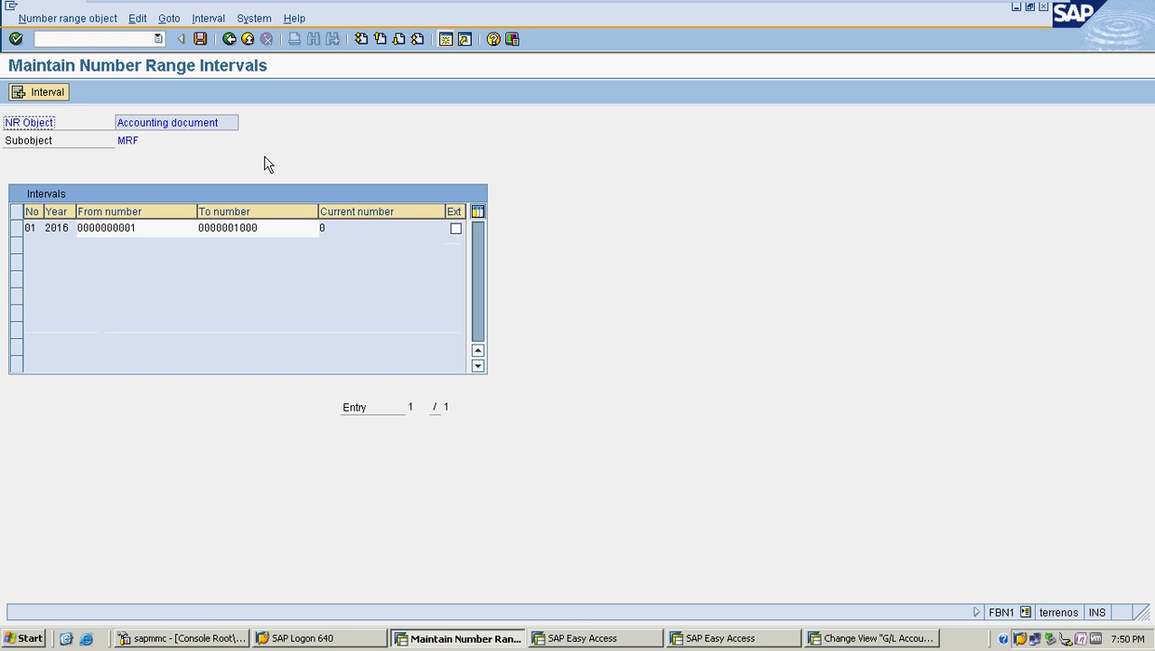
click(199, 41)
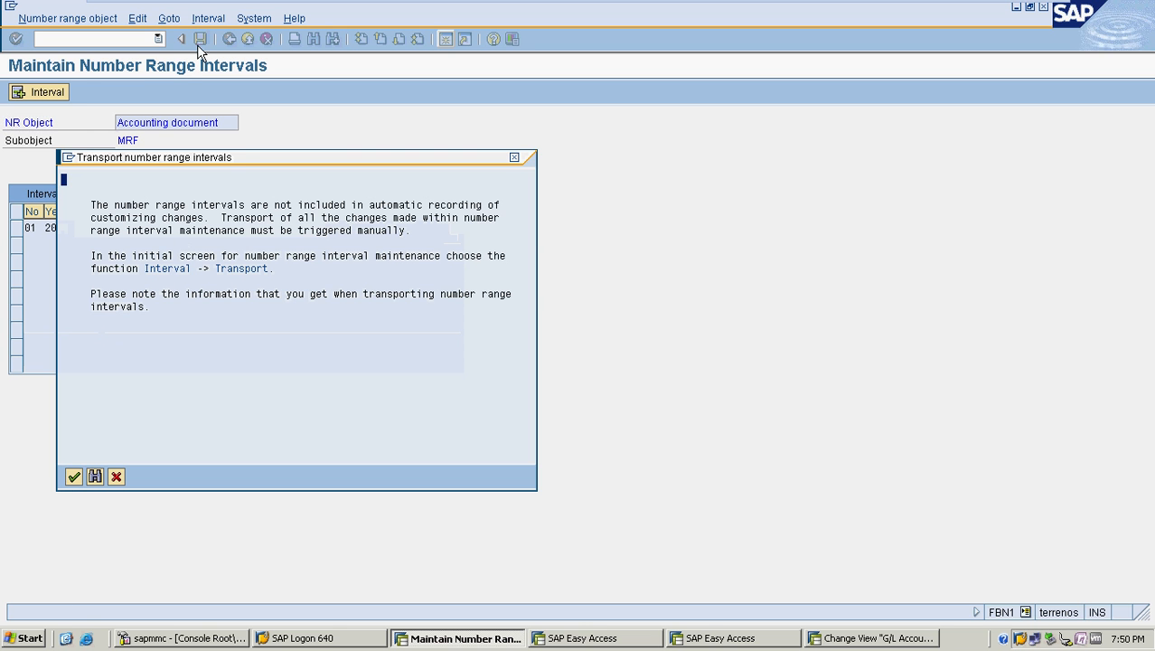
click(79, 482)
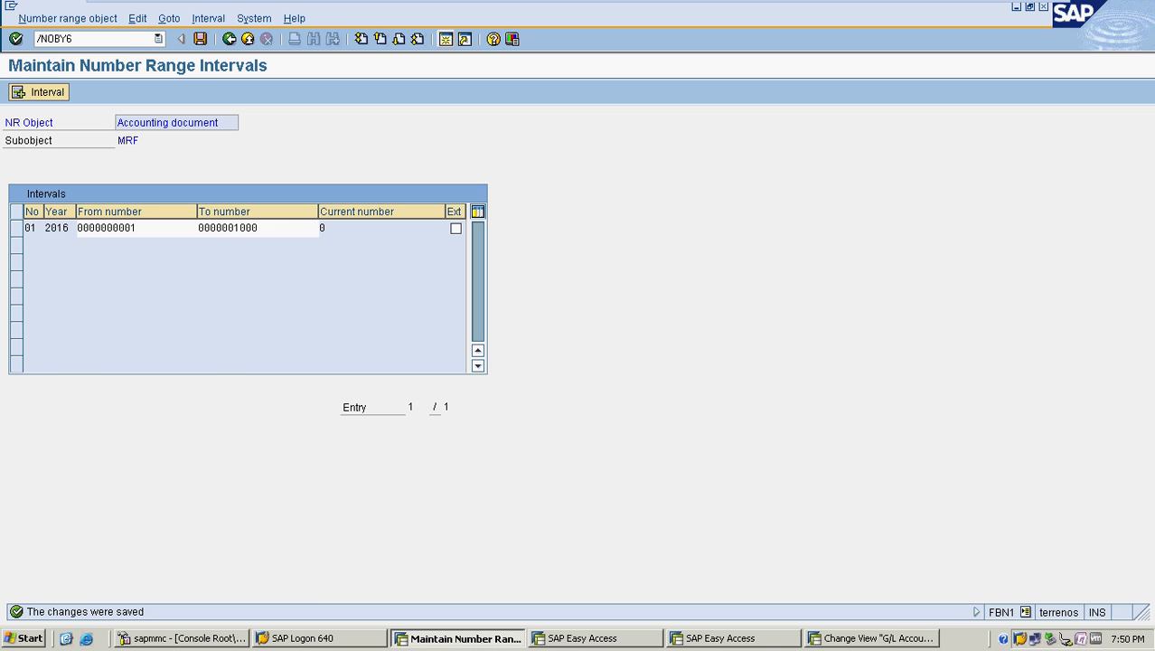
- Run transaction OBY6, locate company code MRF and open its global data details
key(Return)
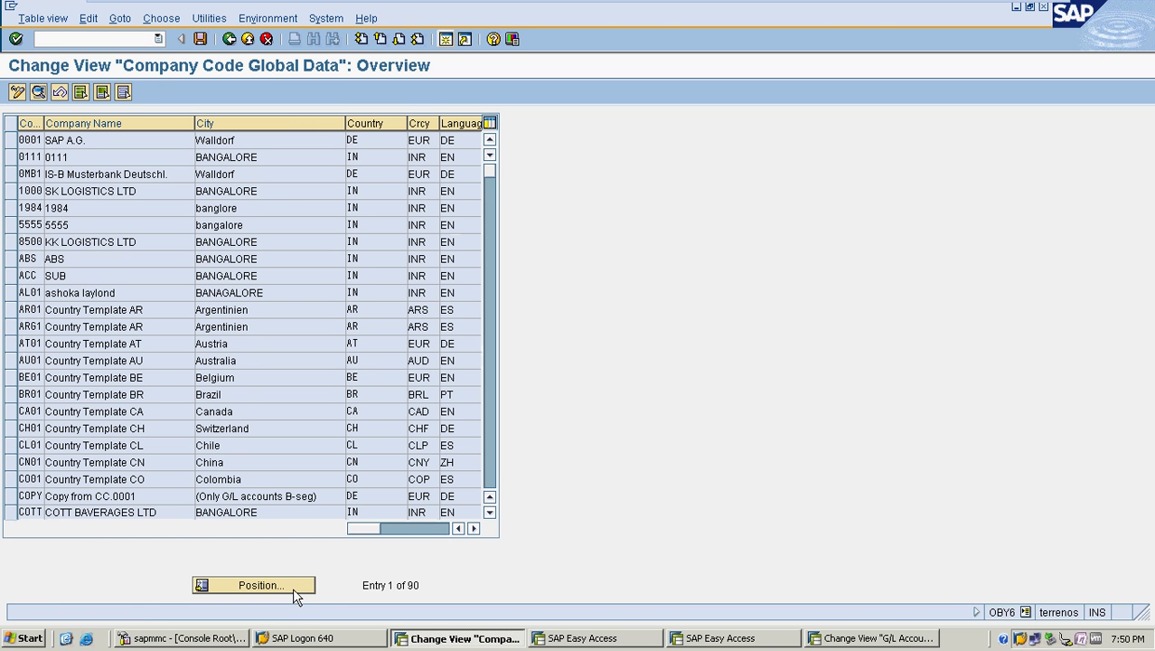
click(292, 588)
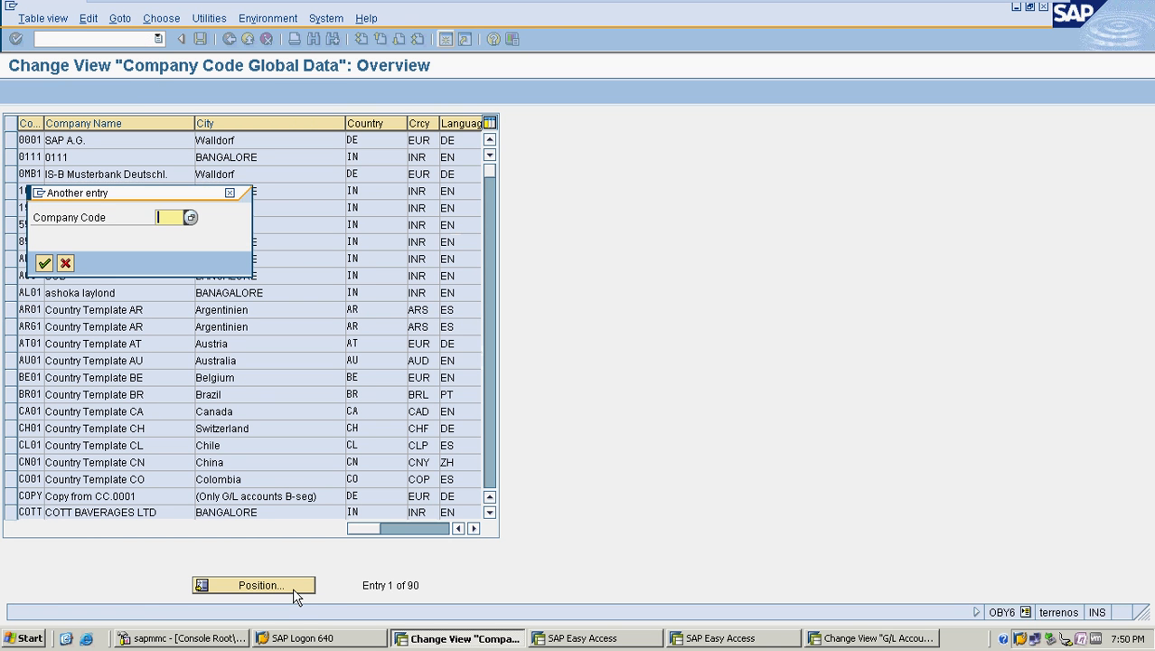
text(MRF)
key(Return)
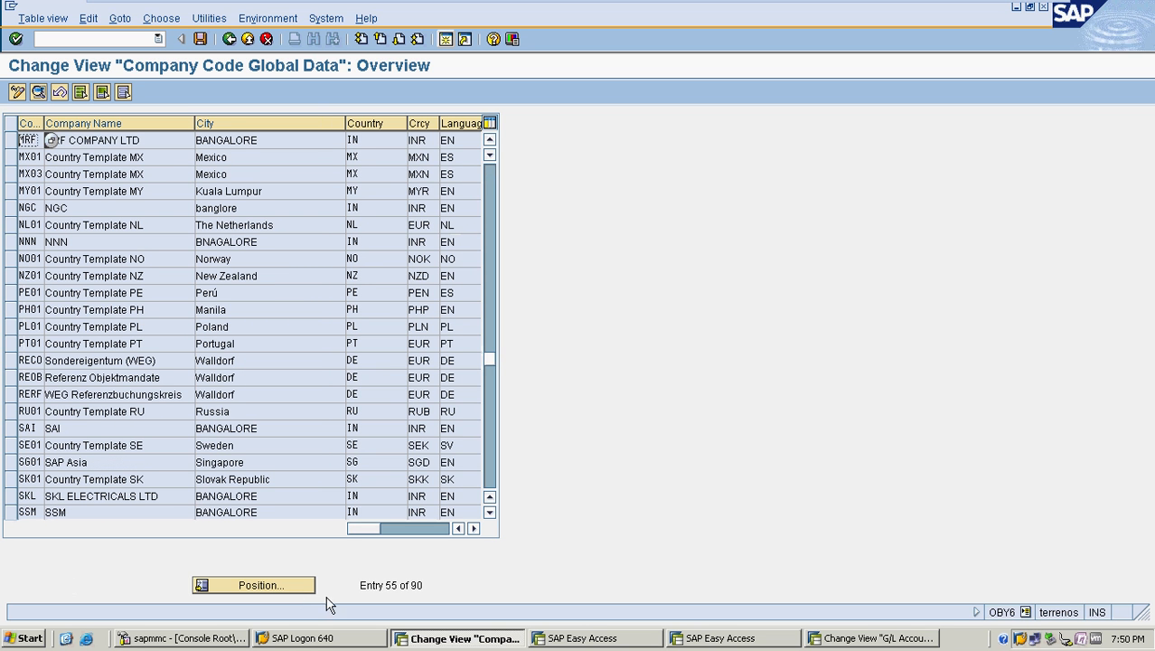
click(11, 140)
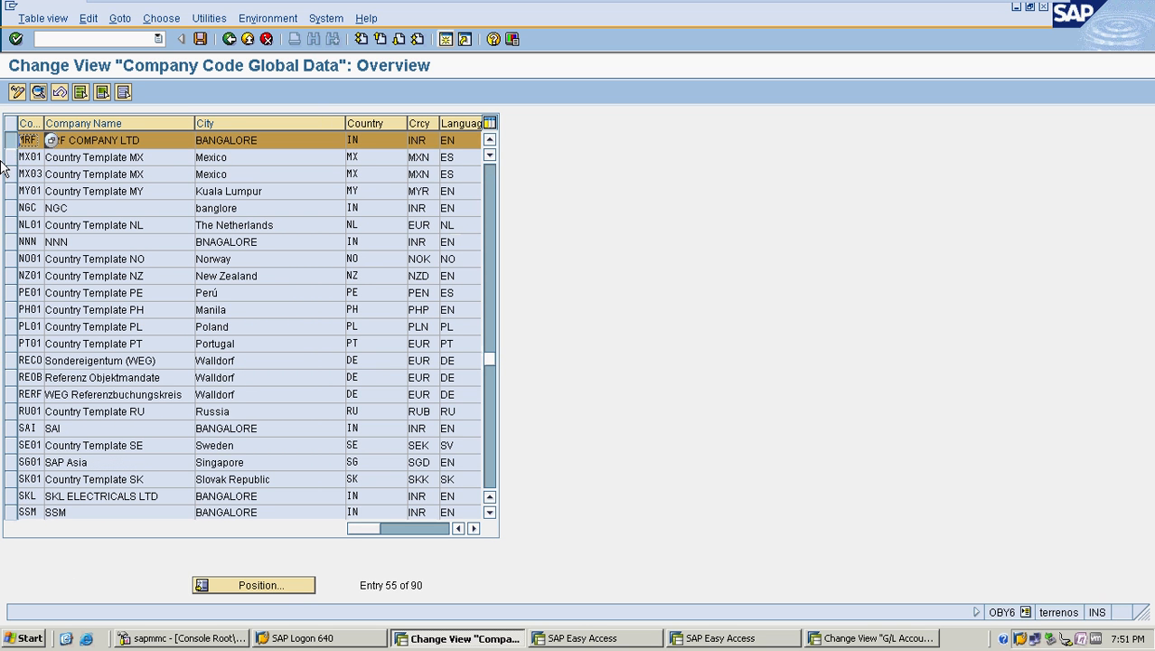
click(38, 92)
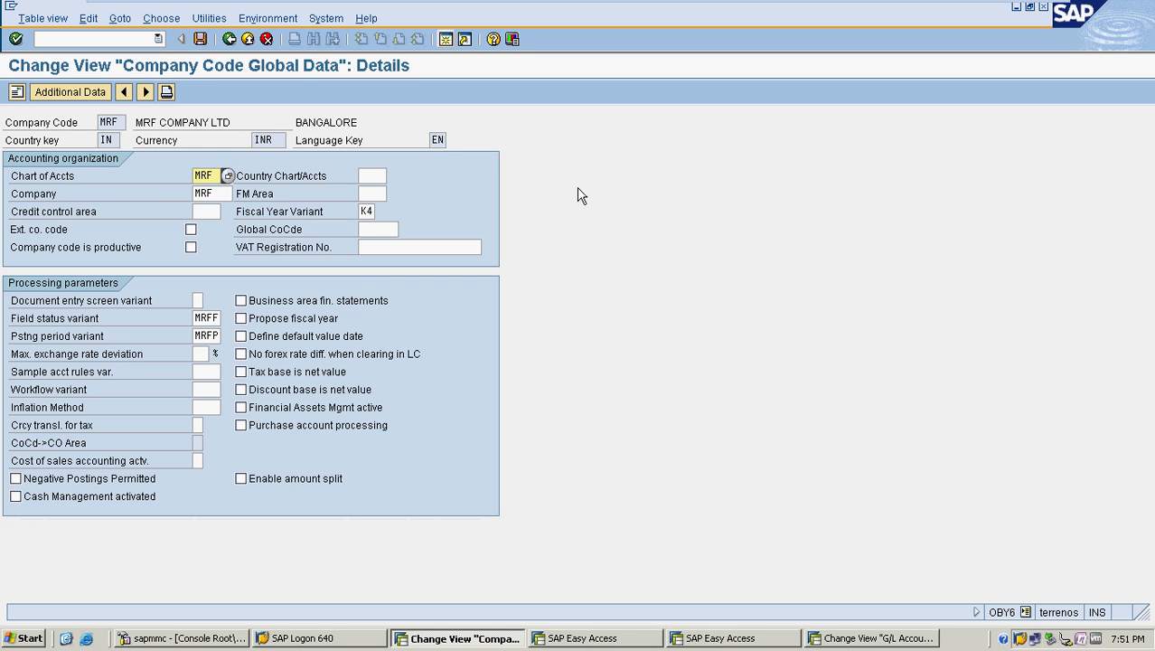
- Examine MRF's country key, currency, language, country chart of accounts, credit control area, field status variant and posting period variant
click(122, 121)
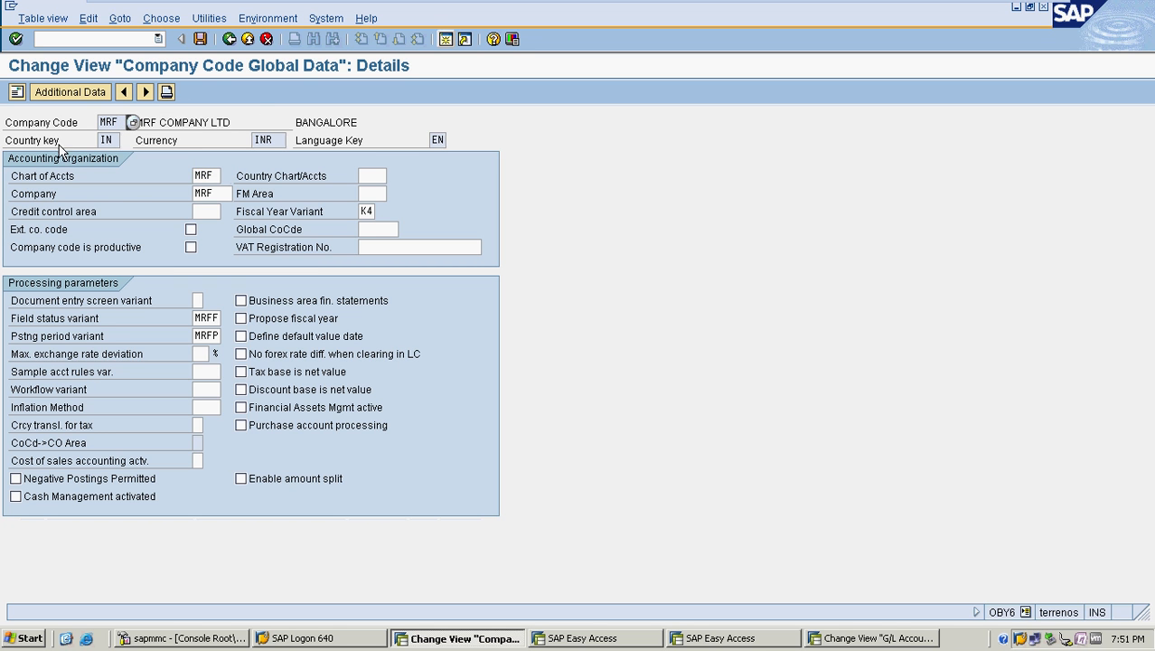
click(119, 139)
click(279, 140)
click(437, 141)
click(373, 175)
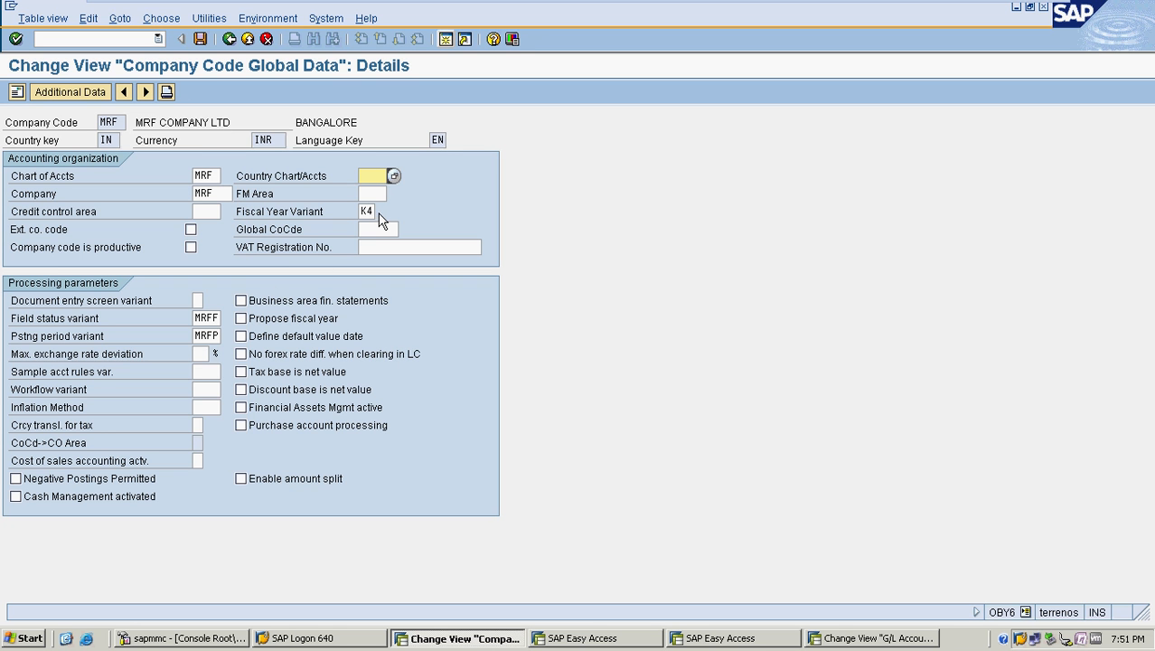
click(214, 209)
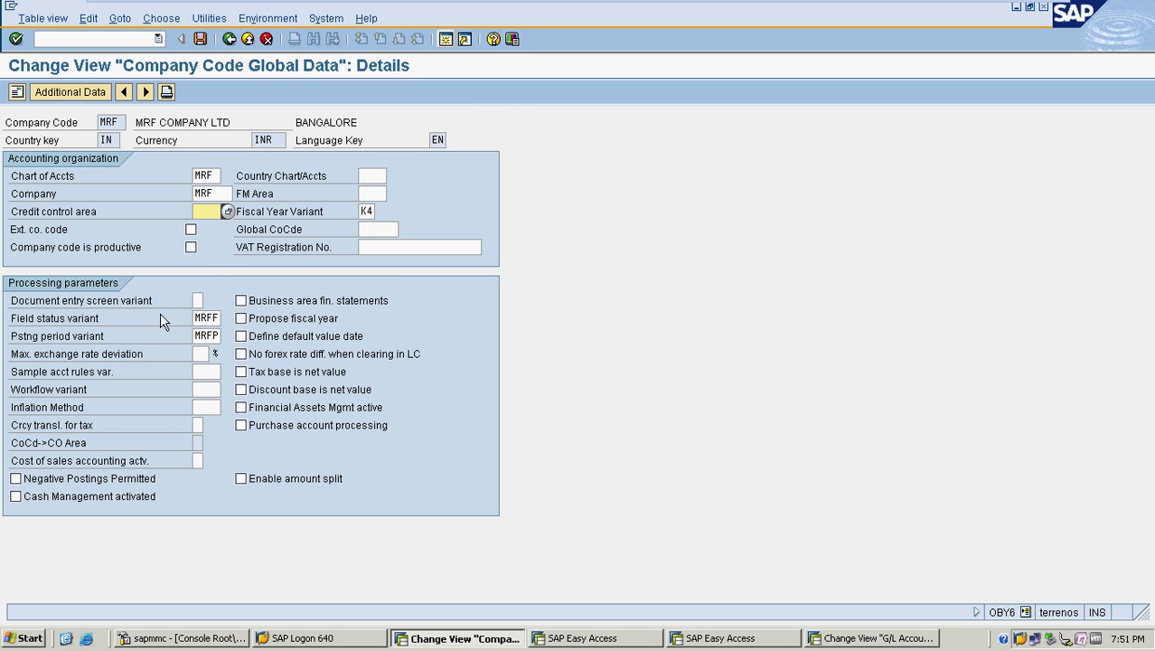
click(206, 318)
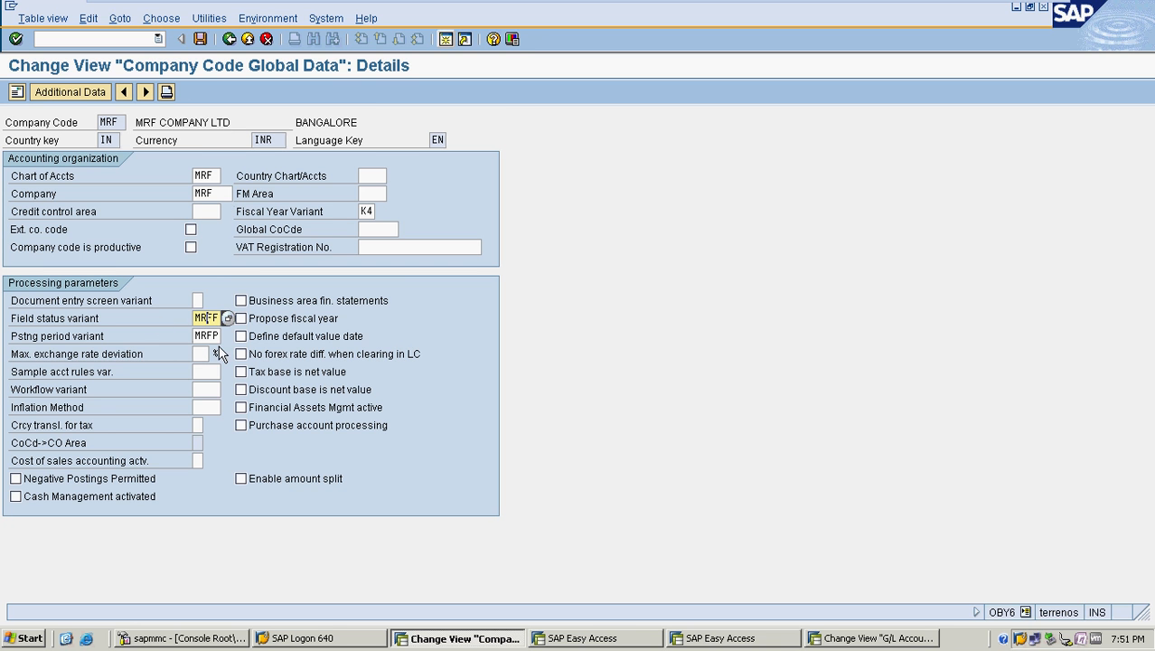
click(209, 335)
- Save MRF's company code global data and return to the SAP Easy Access screen
click(200, 38)
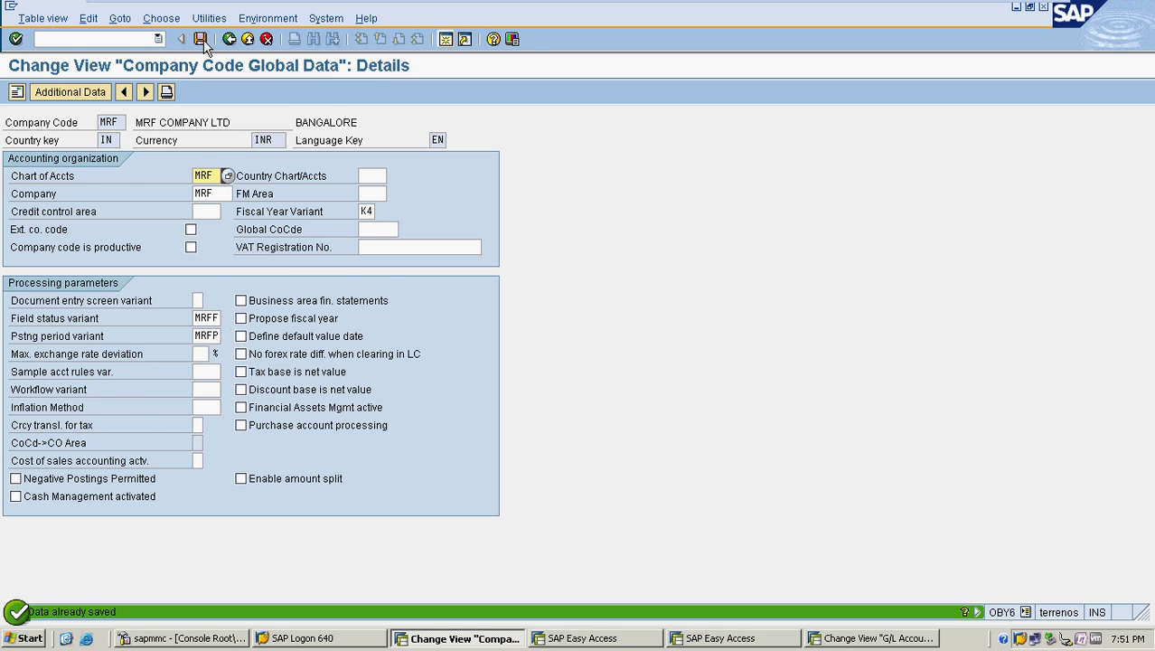
click(227, 40)
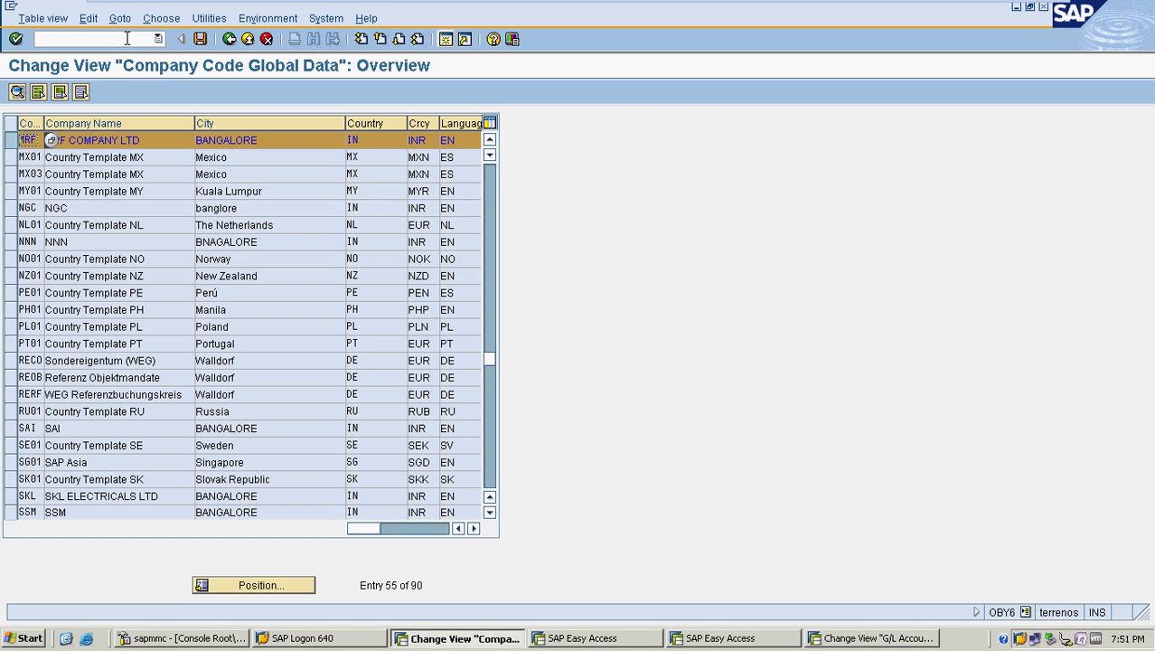
text(/n)
key(Return)
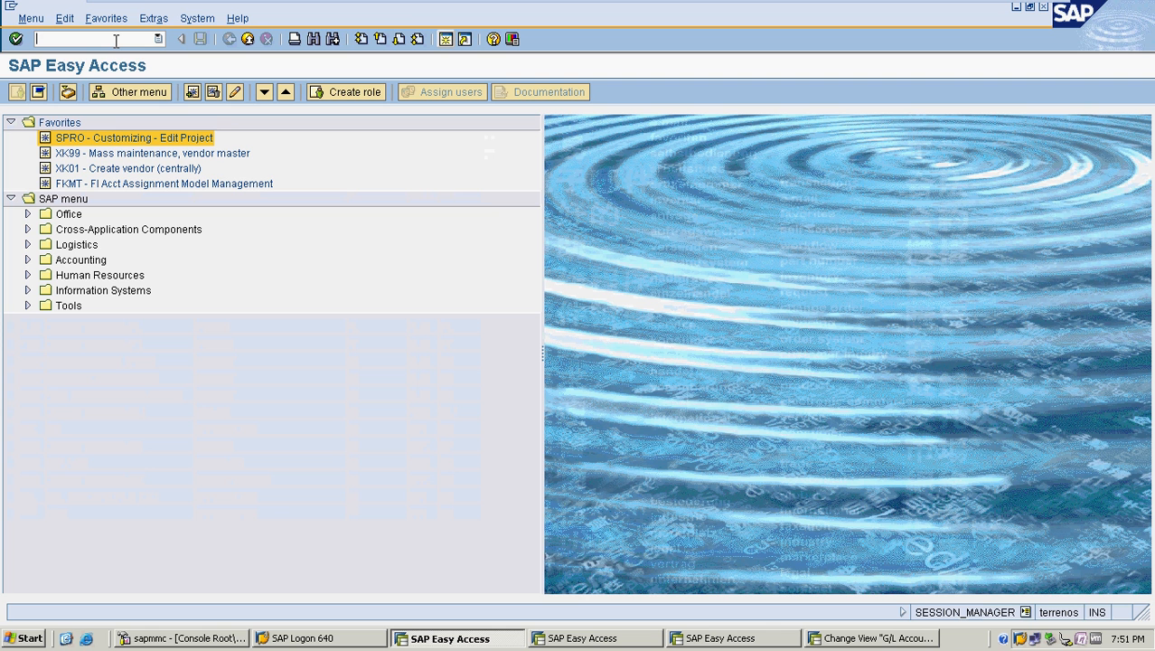
- Run transaction OBYZ, open the tax procedures and start a copy of procedure INCOTT
text(OBYZ)
key(Return)
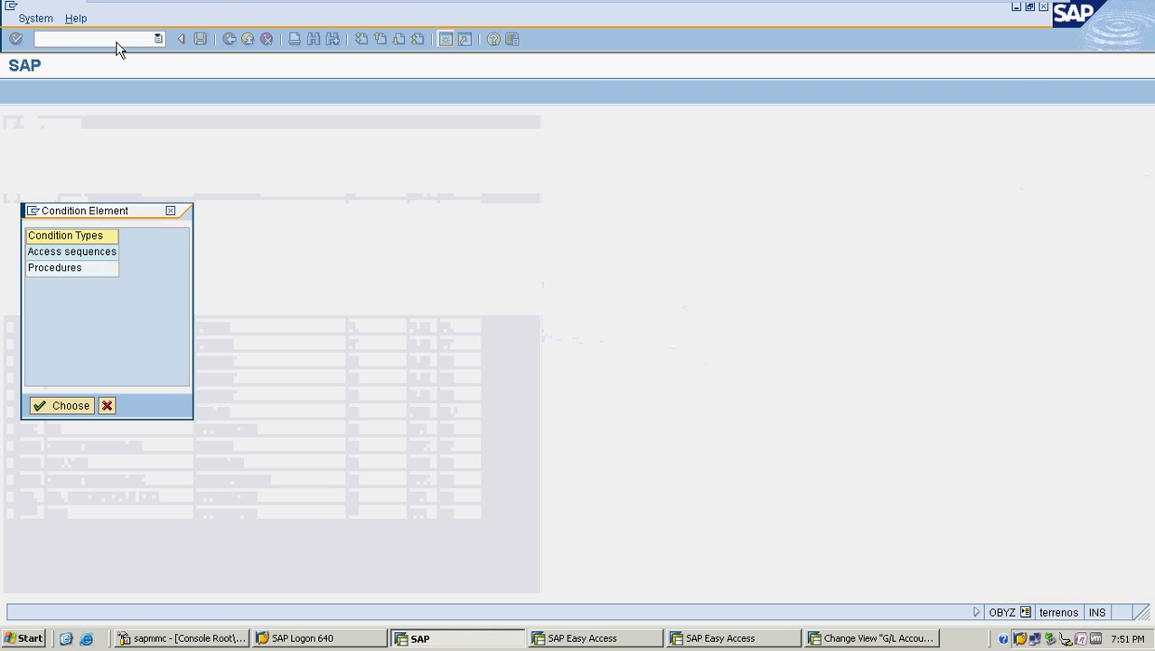
double_click(81, 268)
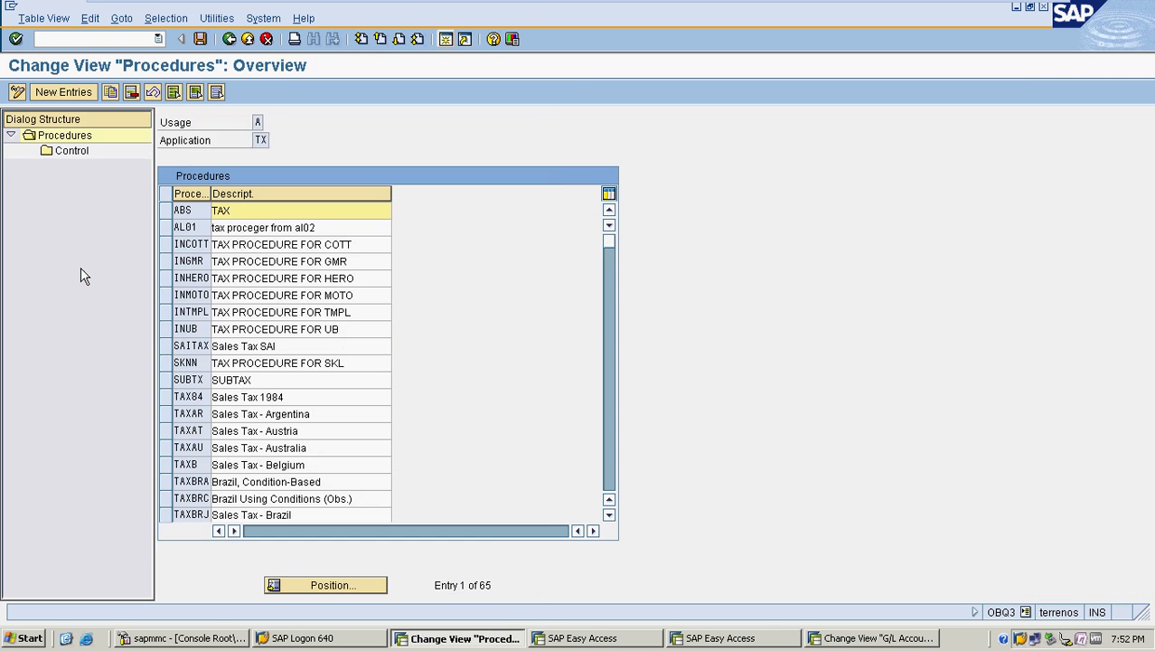
click(178, 246)
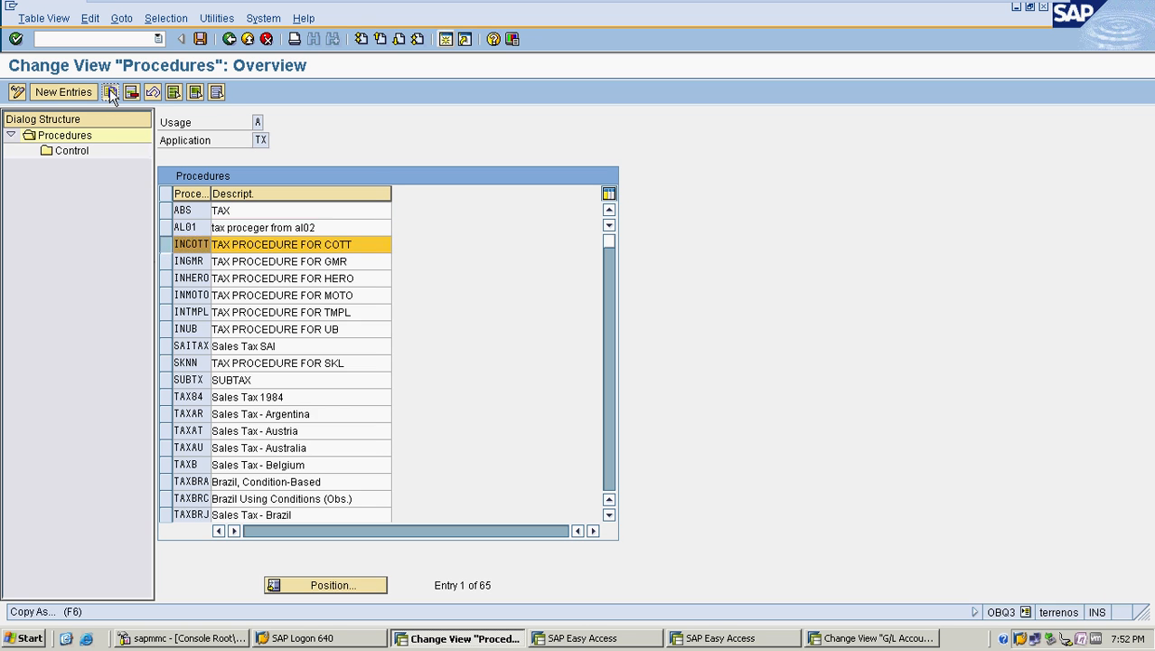
click(110, 91)
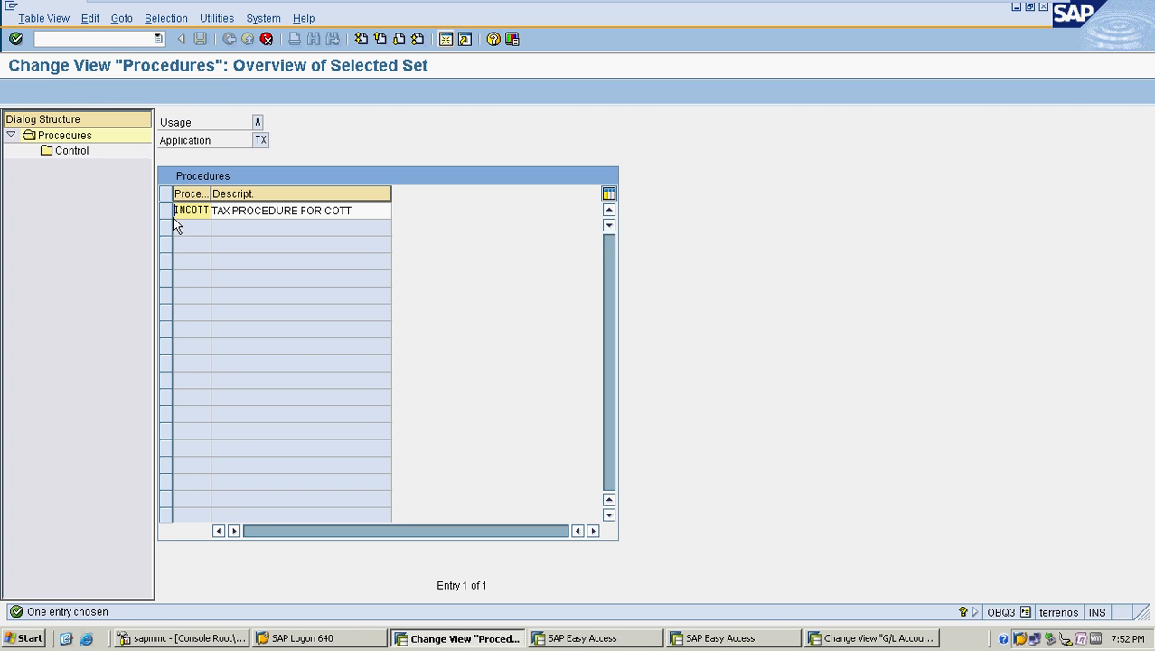
- Name the copied procedure INMRF, describe it as TAX PROCEDURE FOR MRF and copy all its dependent entries
key(Delete)
key(Delete)
key(BackSpace)
text(INMR)
click(370, 211)
key(BackSpace)
key(BackSpace)
key(BackSpace)
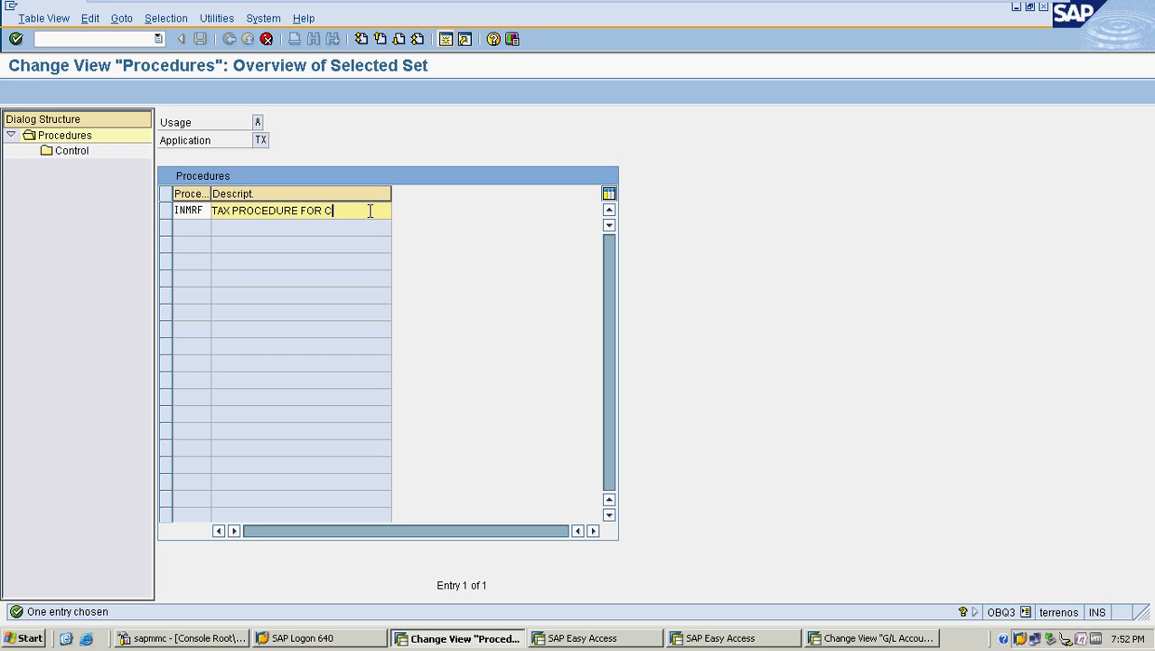
key(BackSpace)
text(MRF)
key(Return)
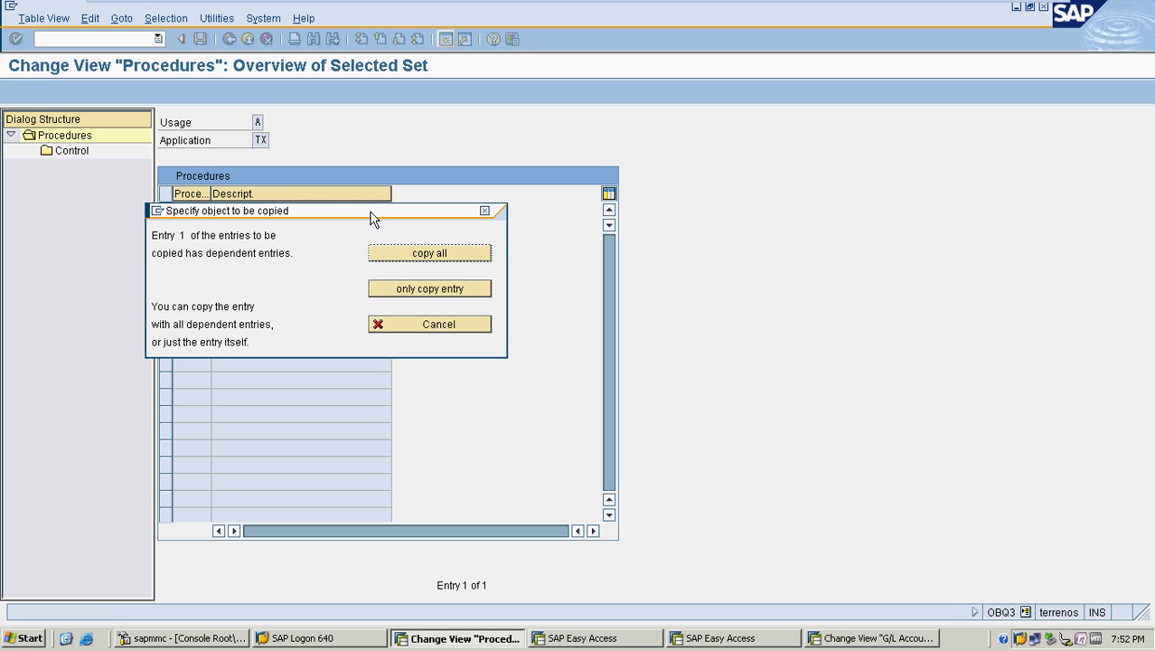
click(442, 254)
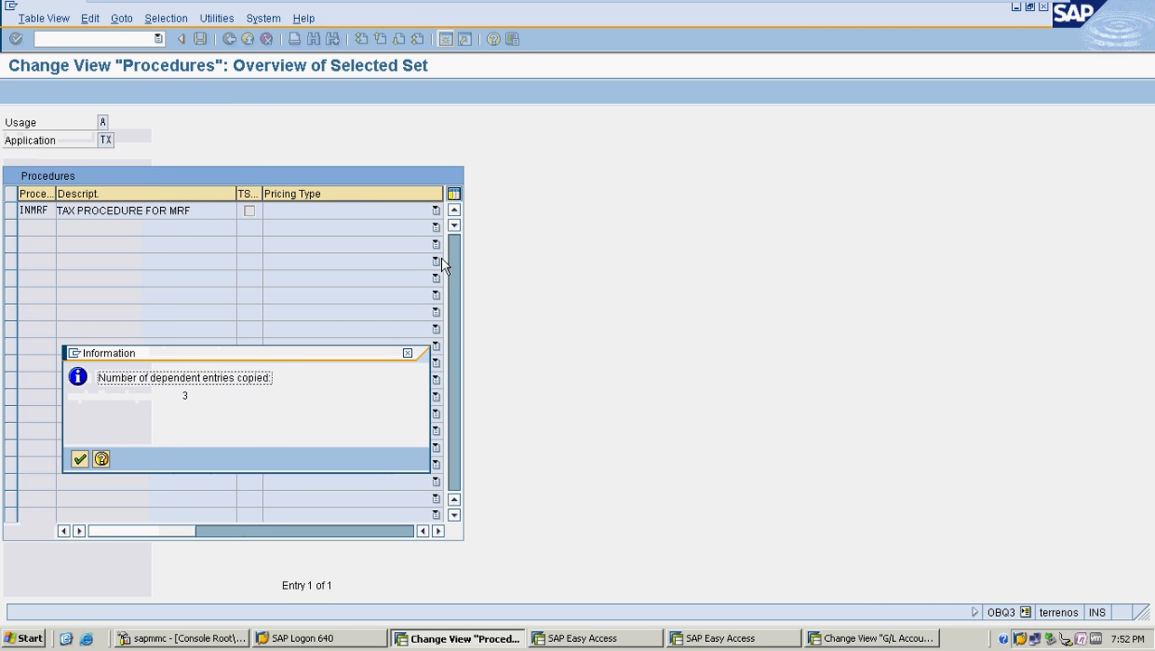
click(80, 459)
- Review the control steps of procedure INMRF and save it under the COMPANY CONFIGURATION FOR MRF customizing request
click(170, 210)
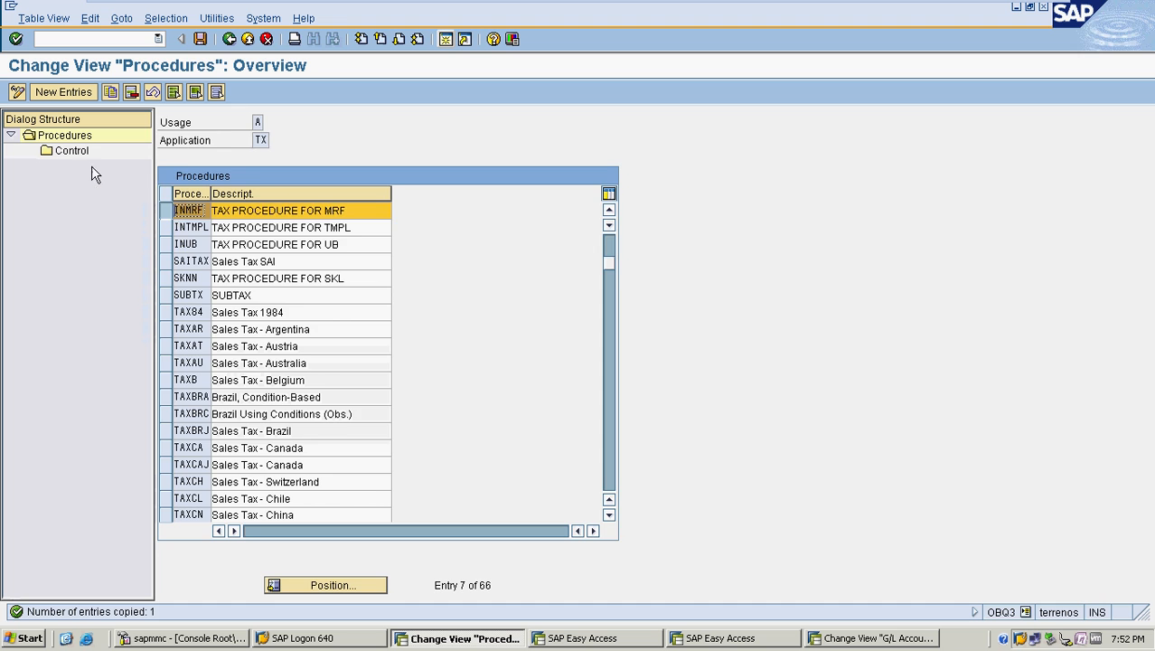
double_click(72, 151)
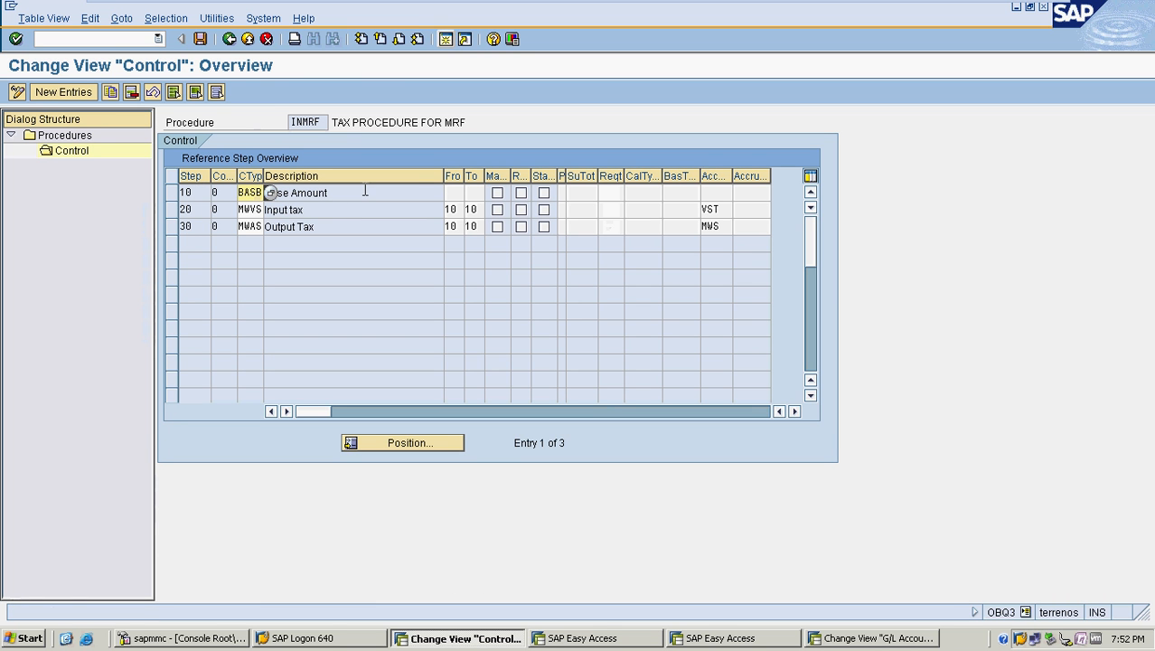
click(365, 192)
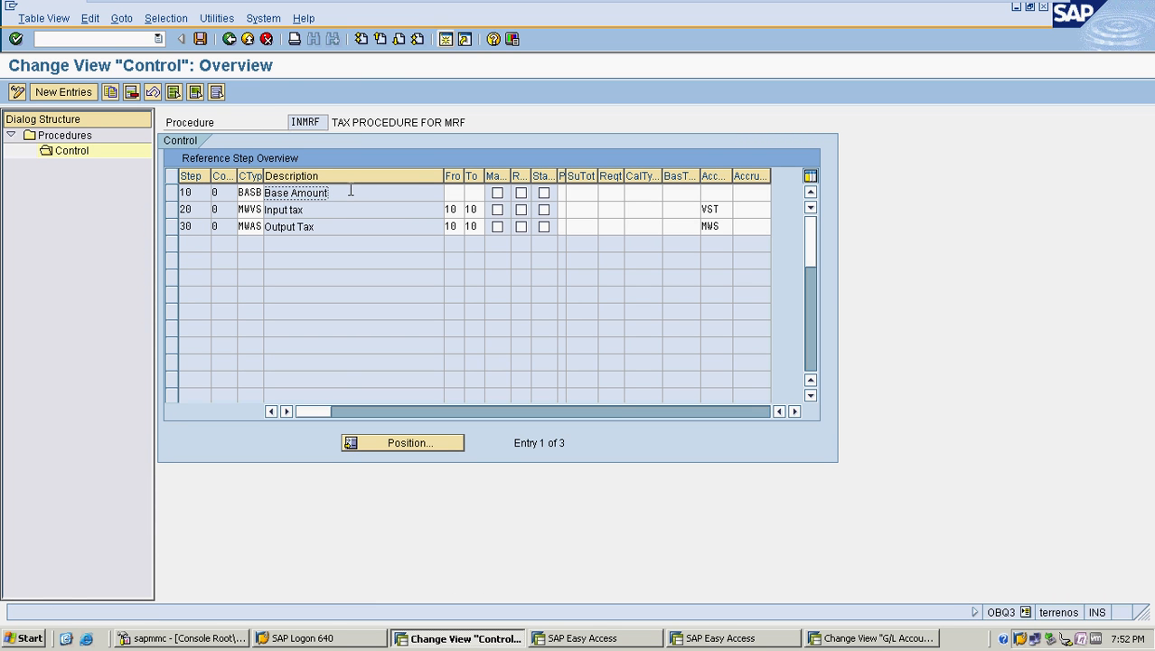
click(343, 209)
click(361, 227)
drag(734, 178, 744, 179)
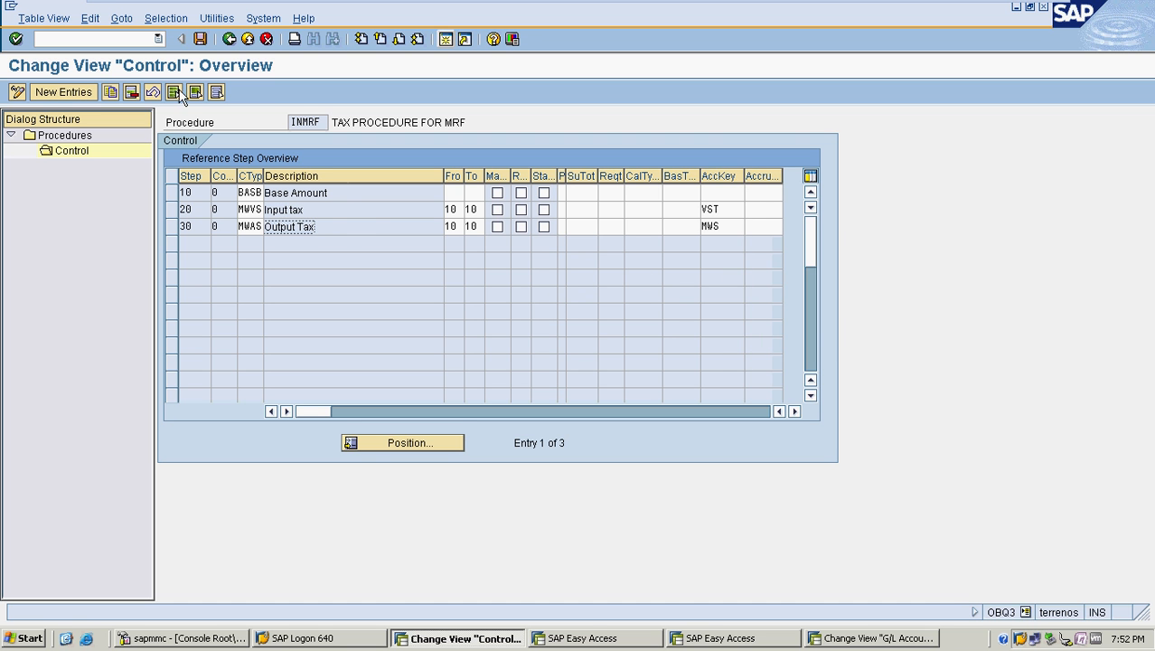
click(200, 39)
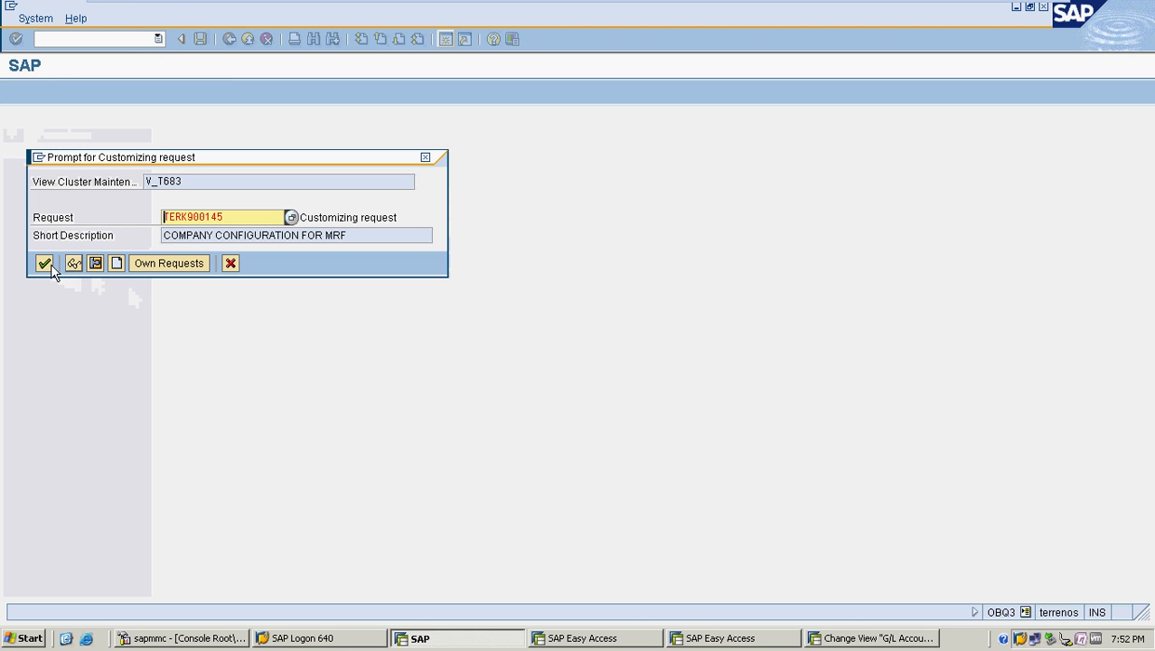
click(49, 264)
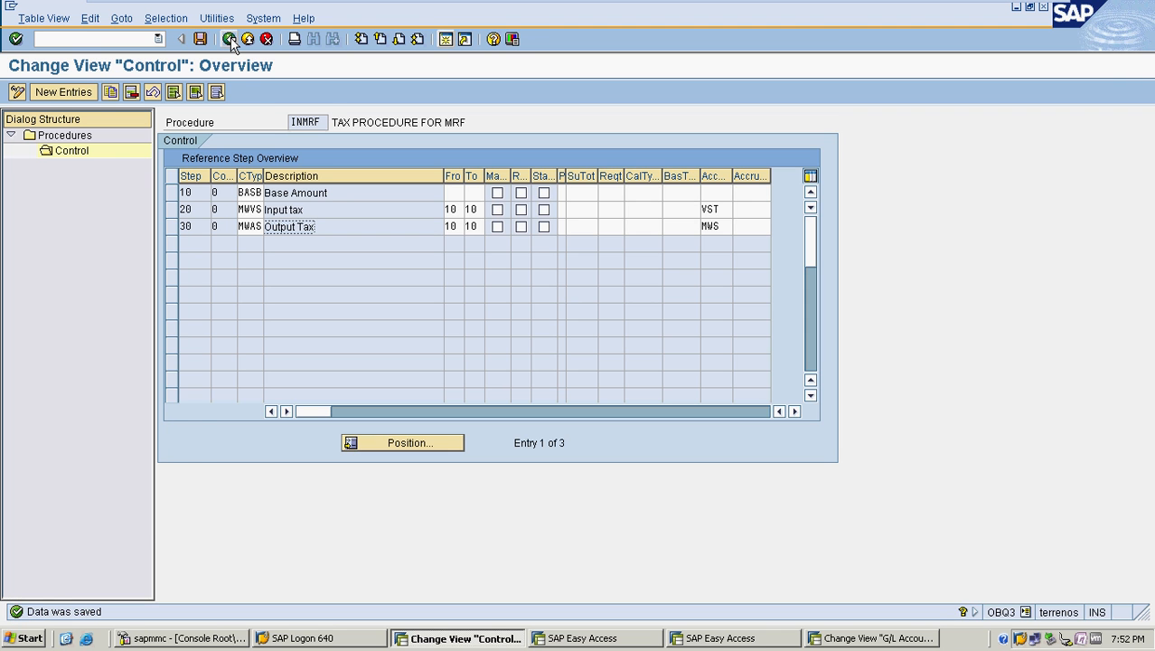
- Leave the tax procedure maintenance and return to the SAP Easy Access screen
click(229, 39)
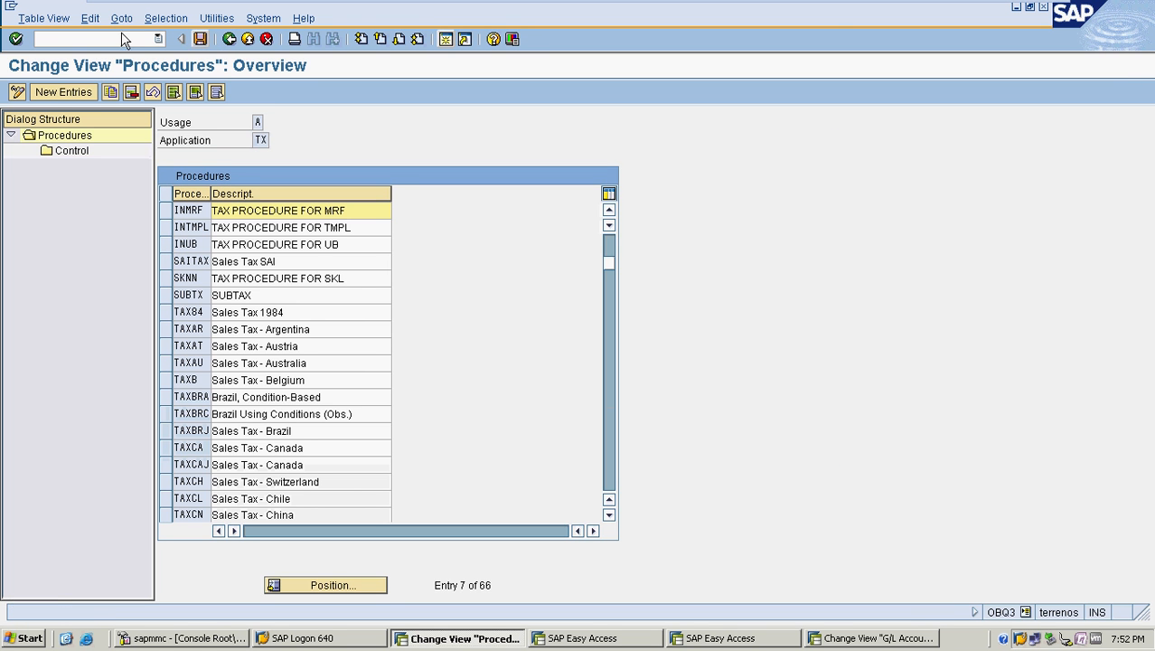
click(229, 39)
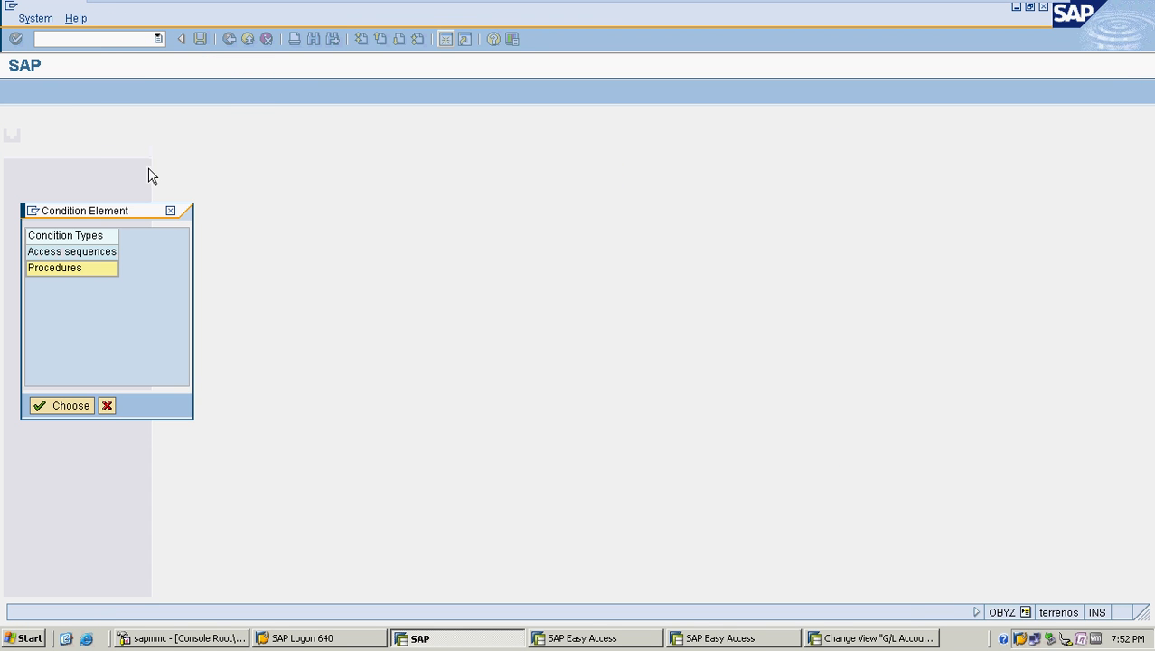
click(106, 405)
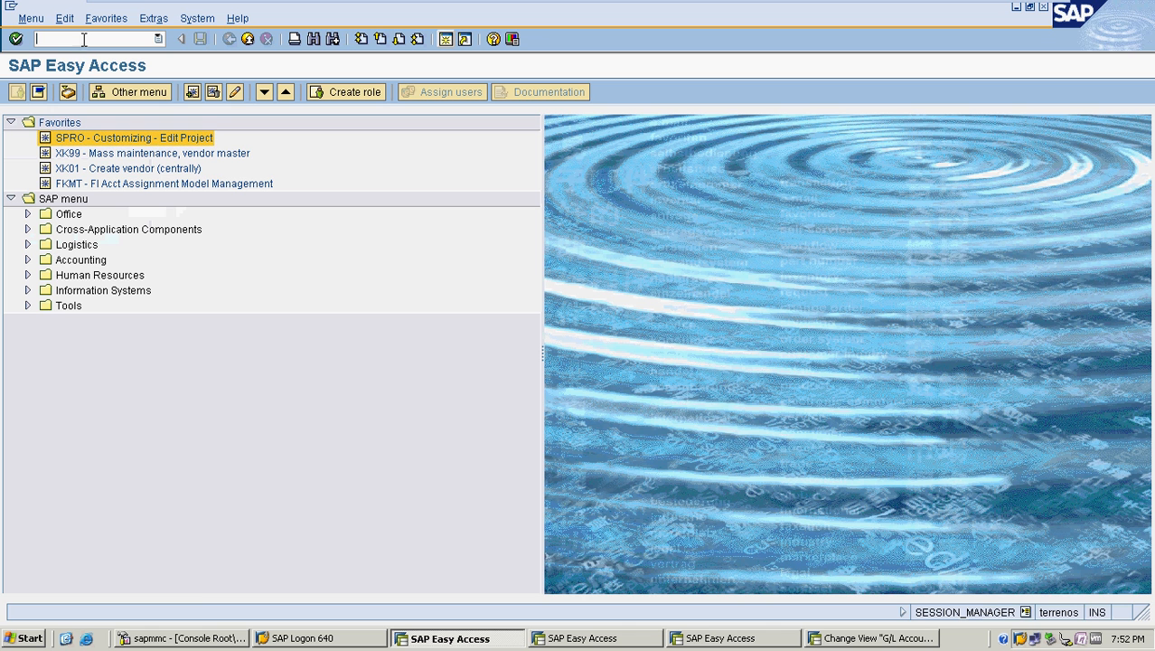
- Run transaction OBA0 and start a new G/L account tolerance entry for company code MRF
text(OBA0)
key(Return)
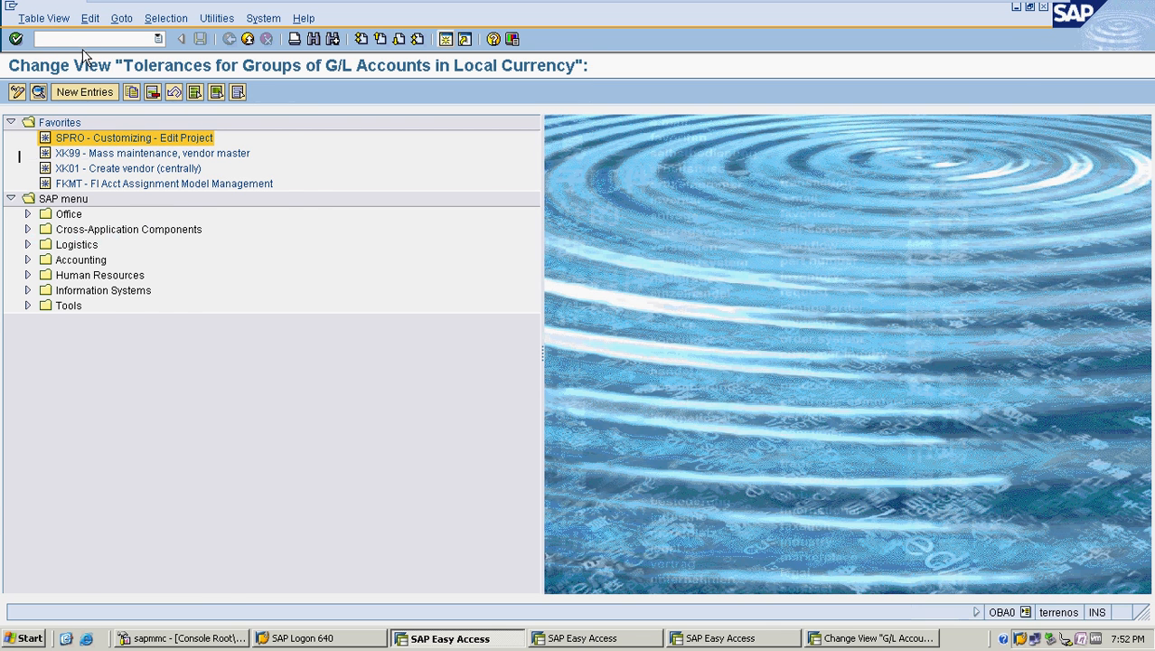
click(84, 92)
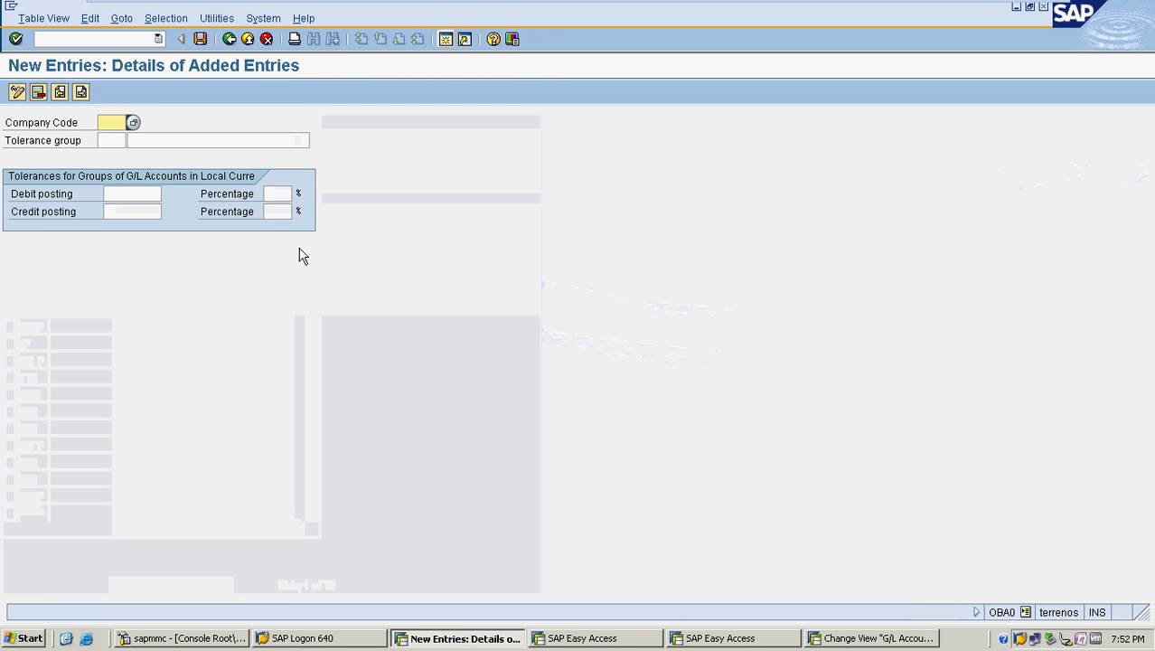
text(MRF)
- Set the debit and credit posting tolerances to 1 INR each, leave the tolerance group blank and save the entry
click(135, 199)
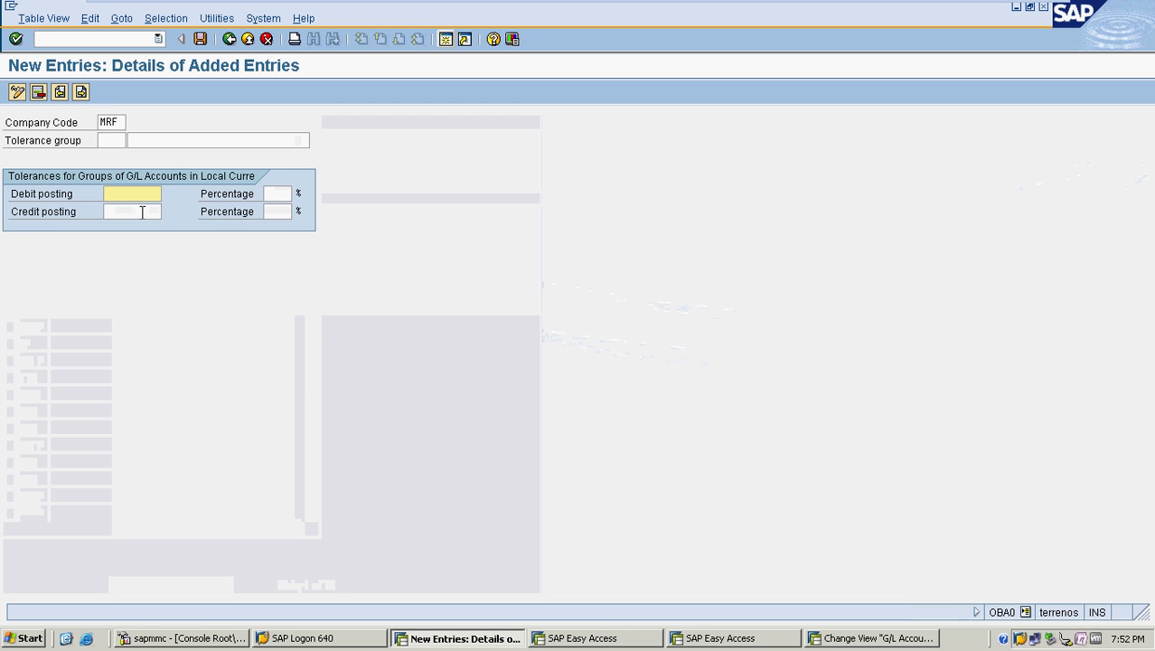
text(1)
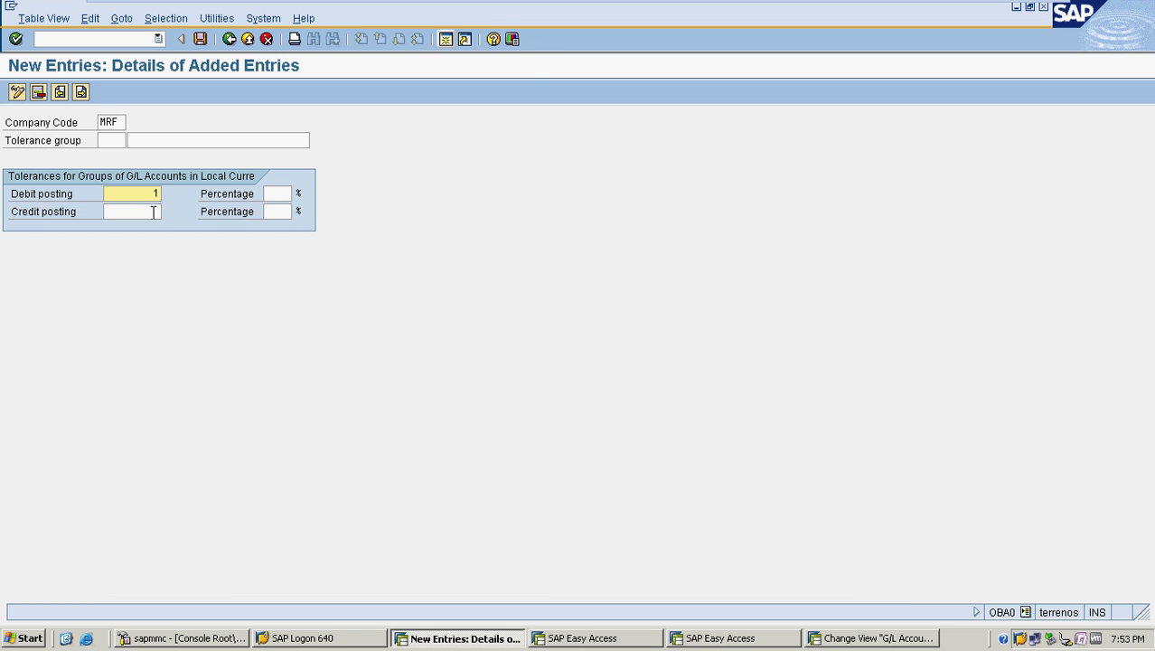
click(153, 212)
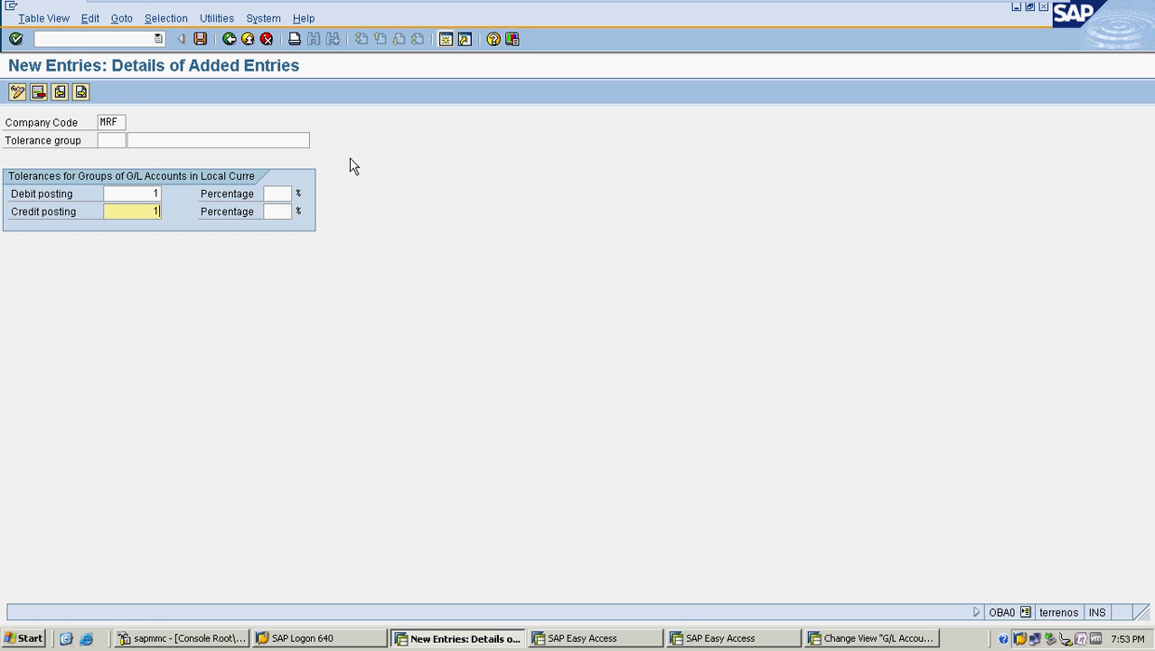
text(1)
key(Return)
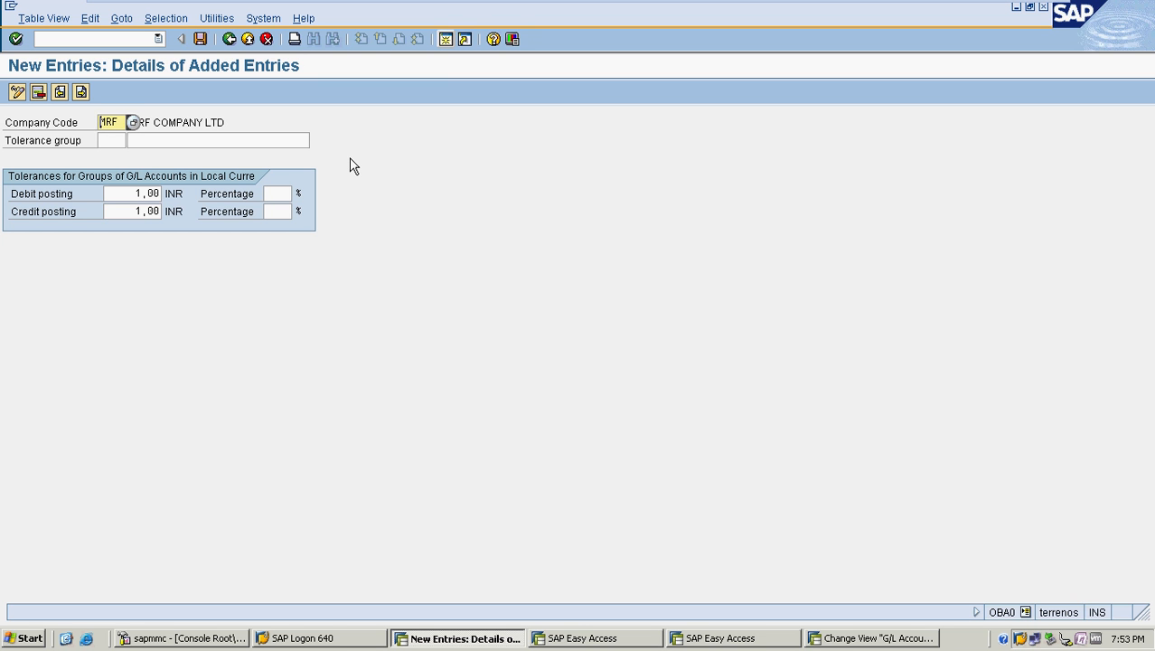
key(ctrl+s)
click(45, 263)
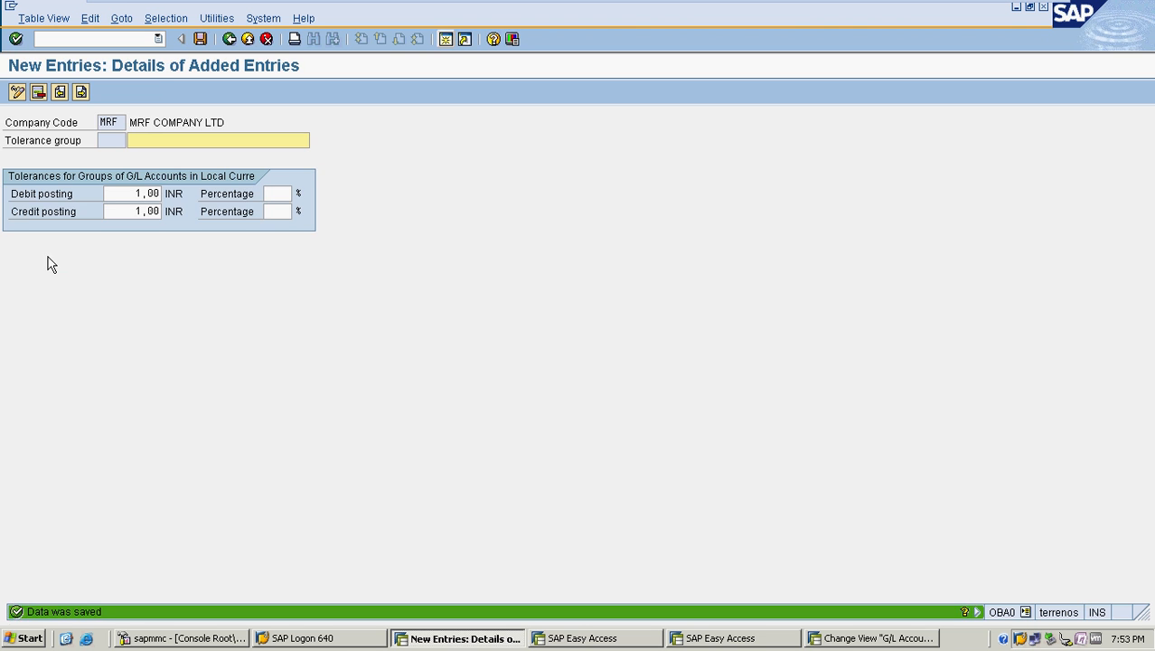
- Run transaction OBA4 and start a new FI user tolerance entry for company code MRF with a blank group
click(115, 41)
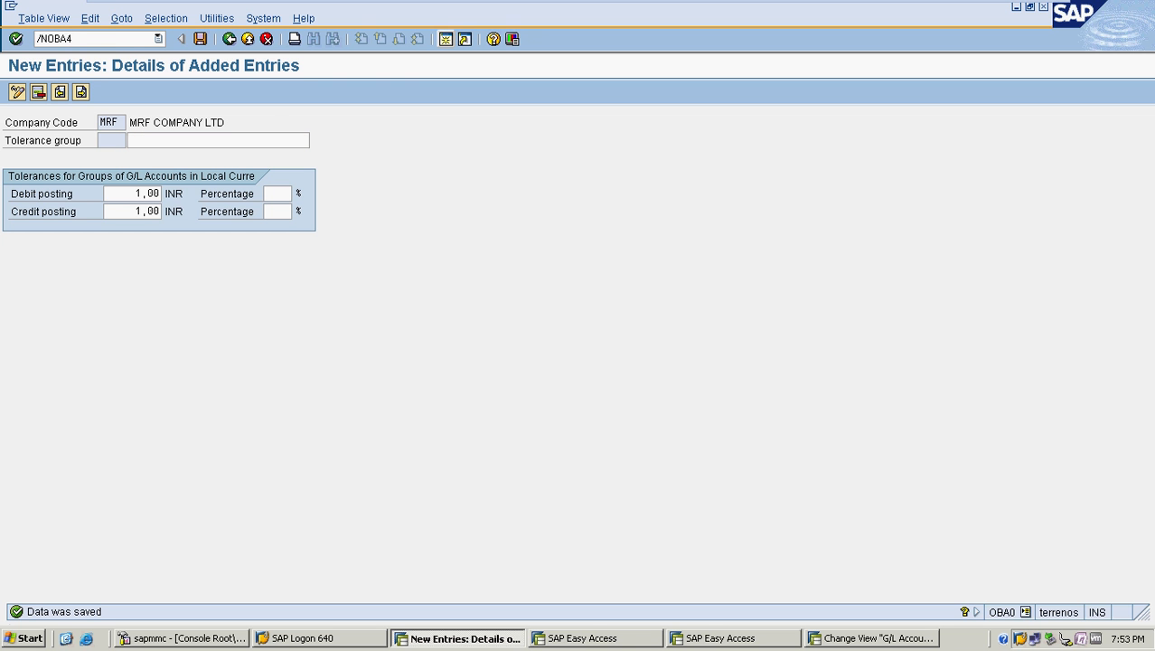
text(/NOBA4)
key(Return)
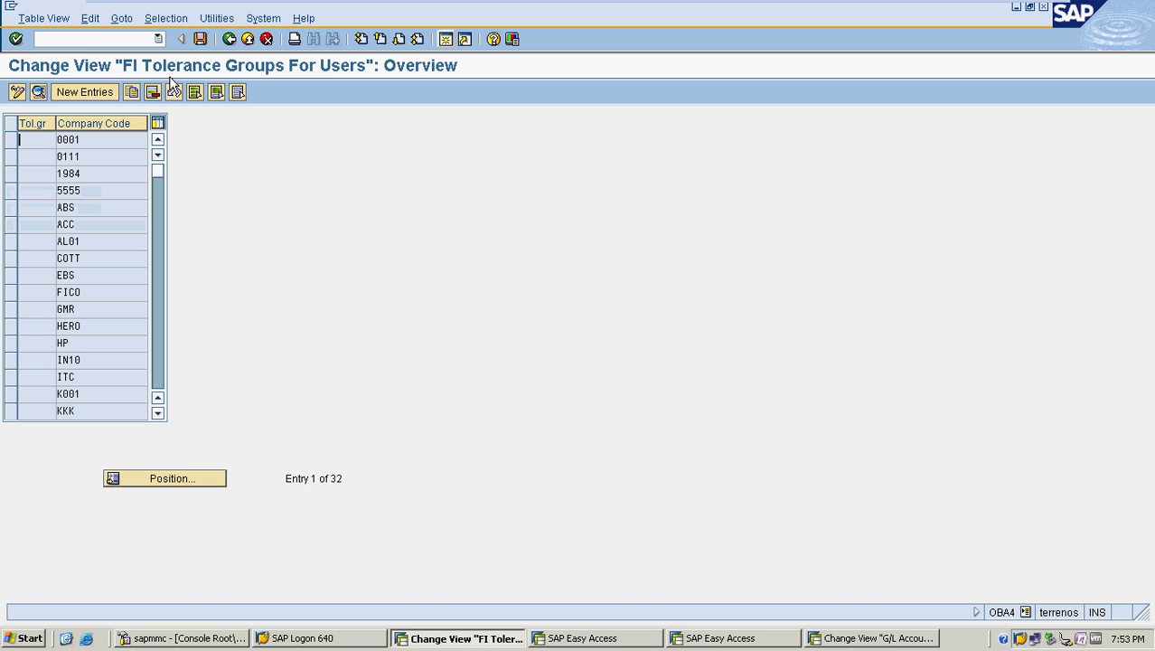
click(112, 92)
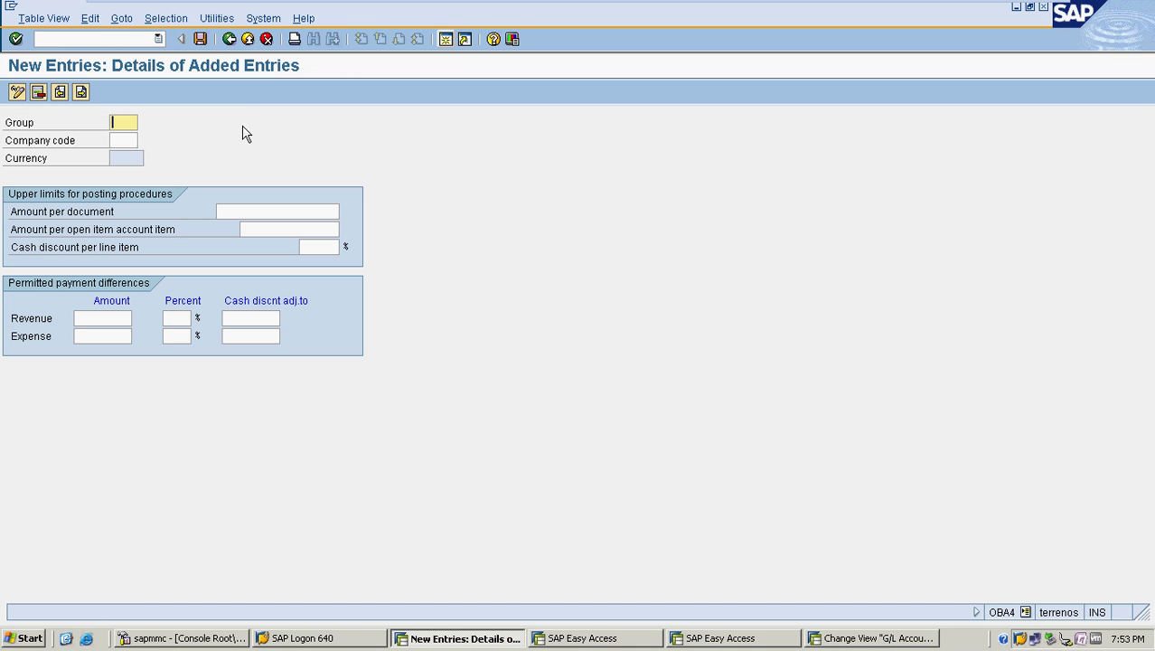
key(Tab)
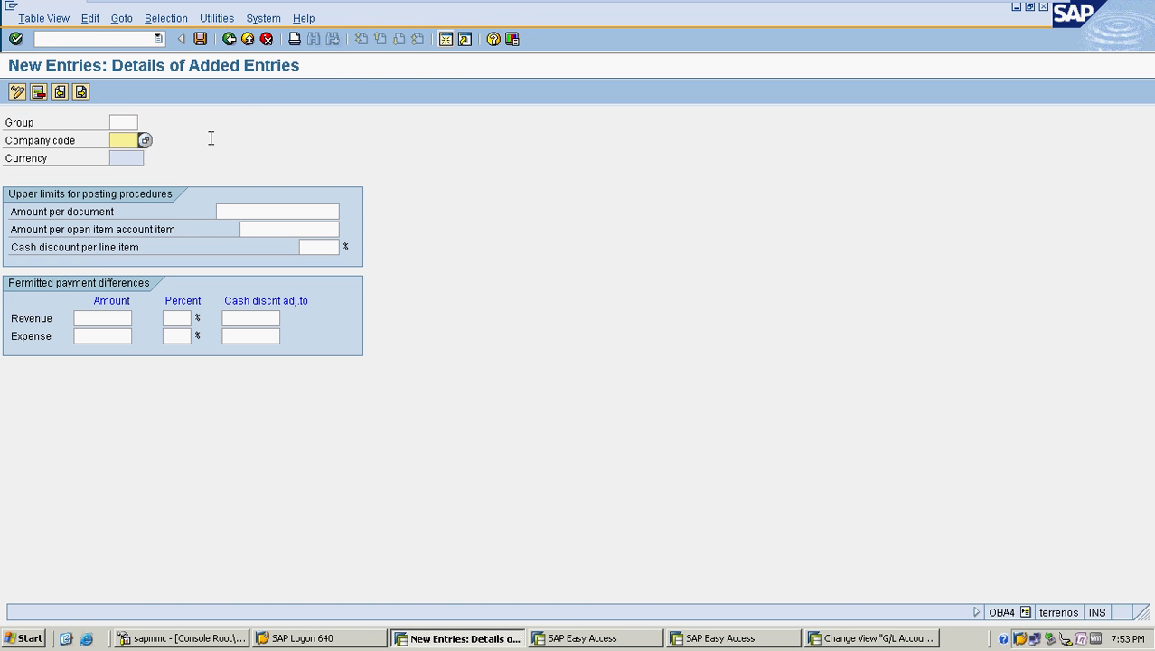
text(MRF)
- Set the upper limits to 99999999 per document and per open item account item, with a 5% cash discount per line item
click(263, 212)
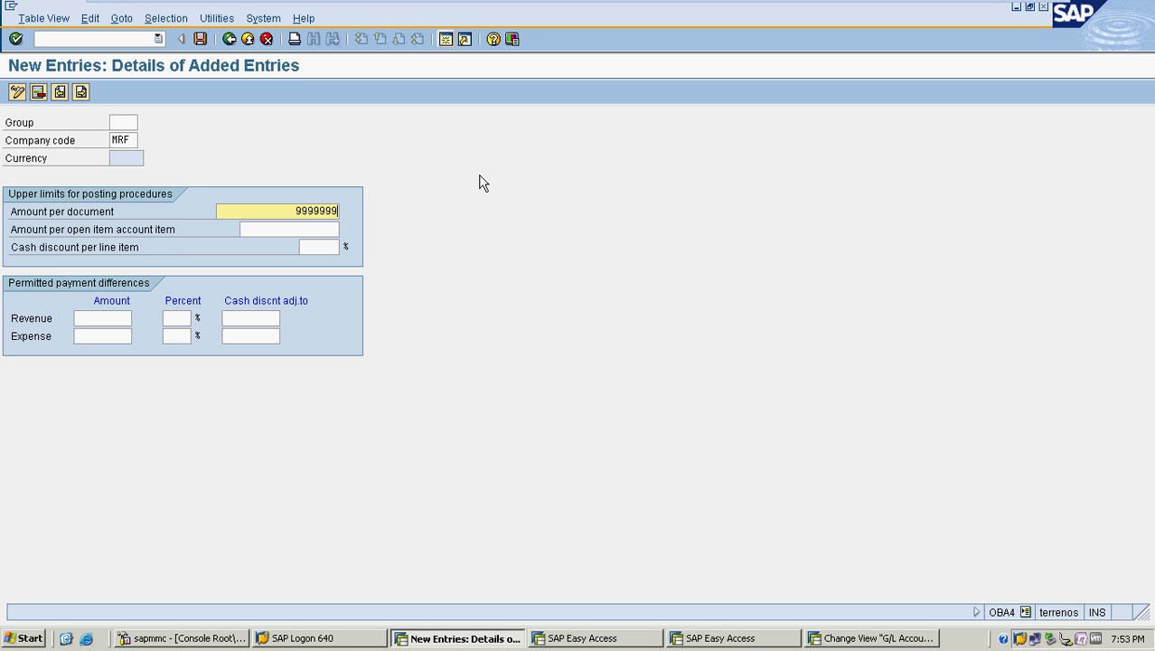
text(99999999)
key(Tab)
text(99)
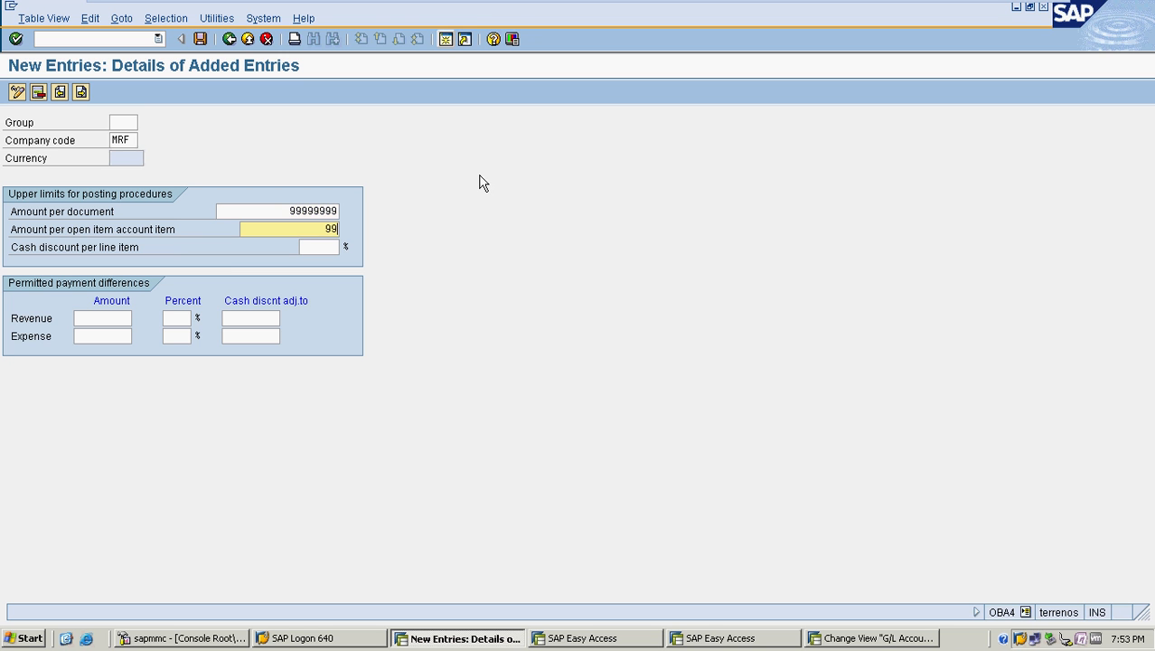
text(999999)
key(Tab)
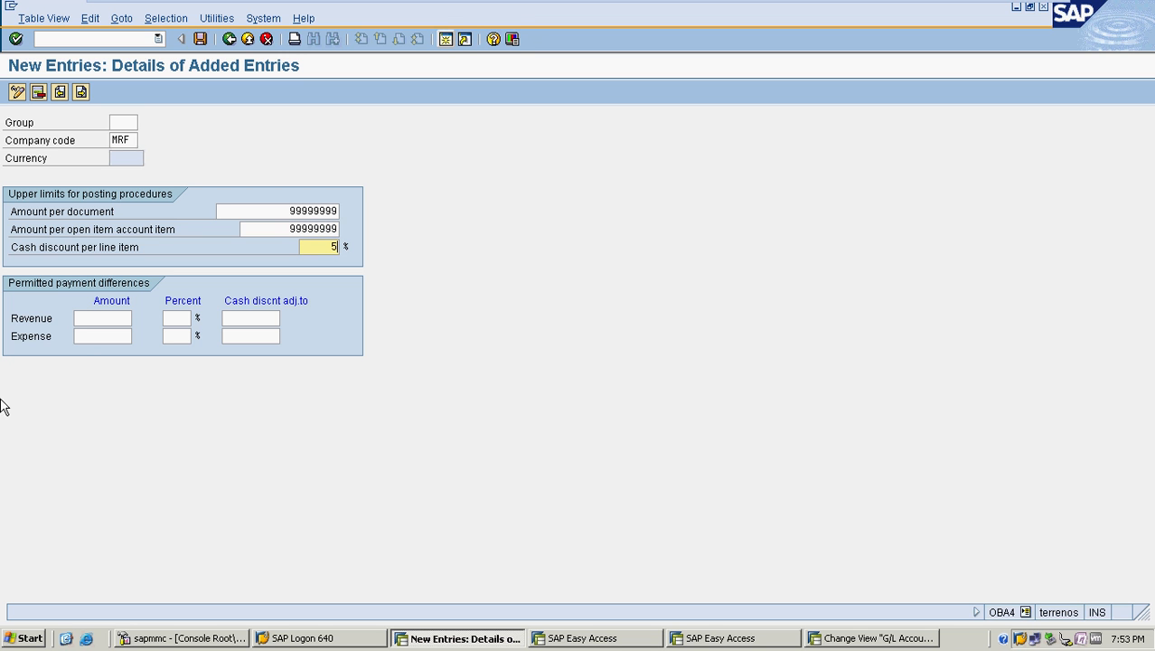
key(Return)
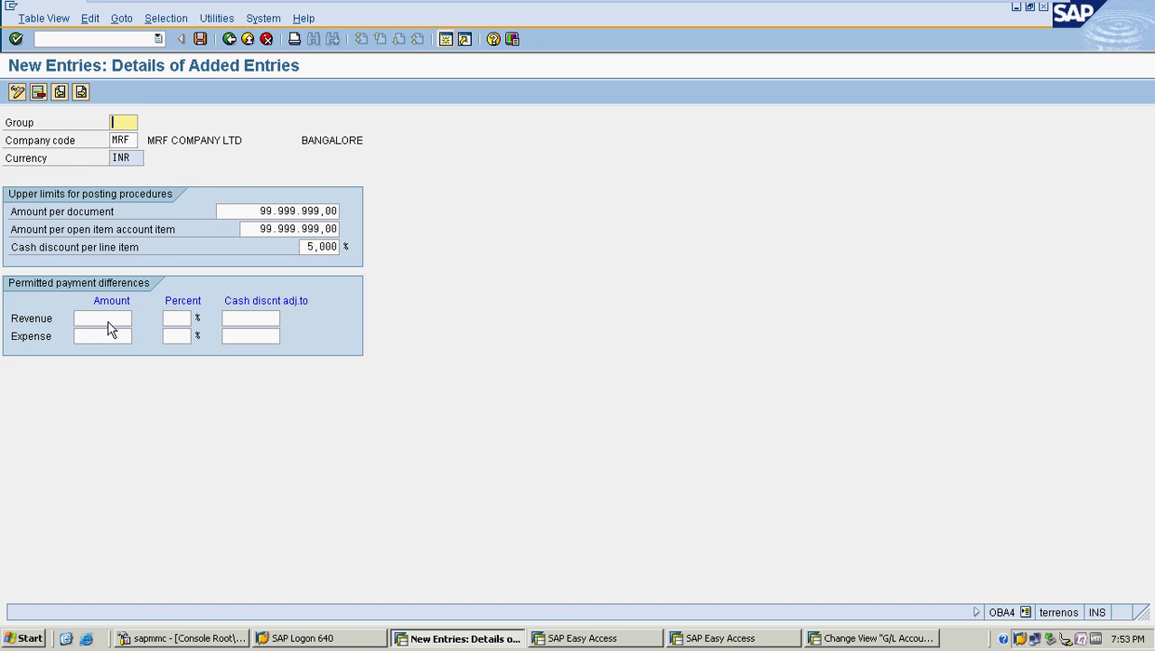
- Permit payment differences of 50 for revenue and expense, and save under the COMPANY CONFIGURATION FOR MRF customizing request
click(111, 319)
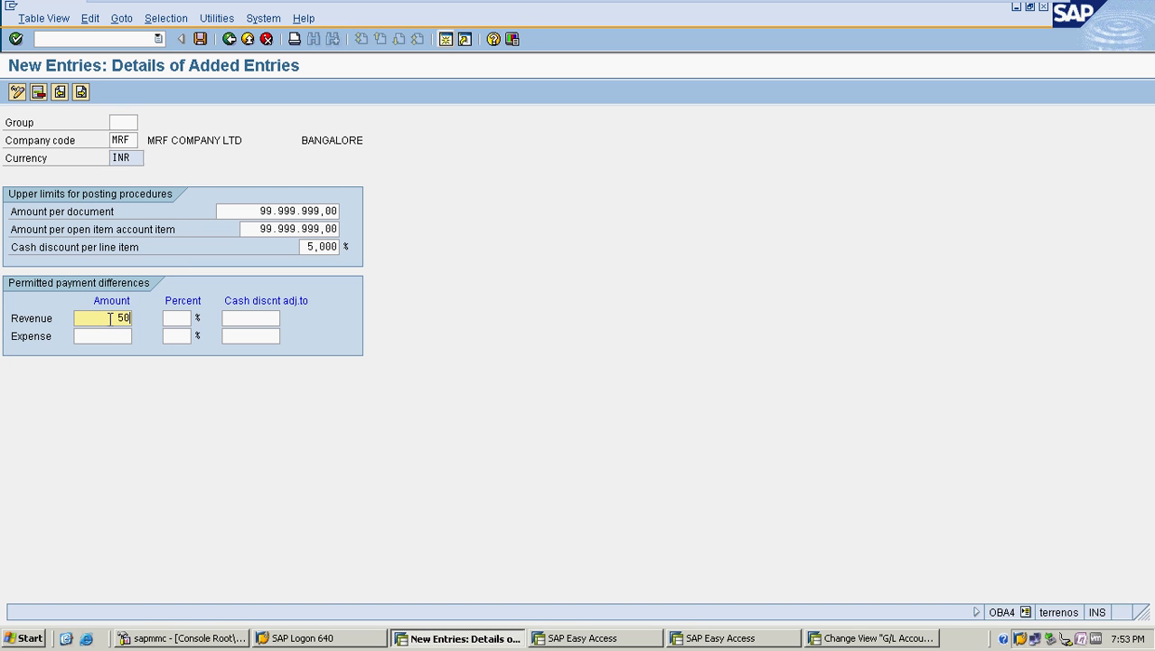
key(Tab)
key(Tab)
key(Tab)
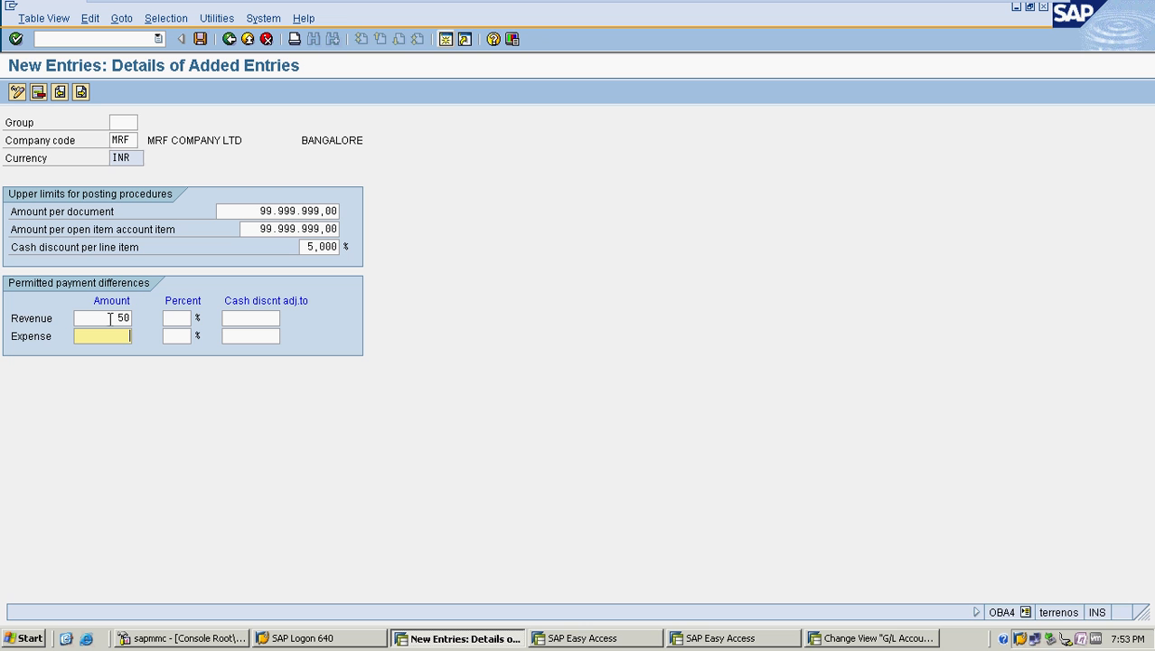
key(Return)
key(ctrl+s)
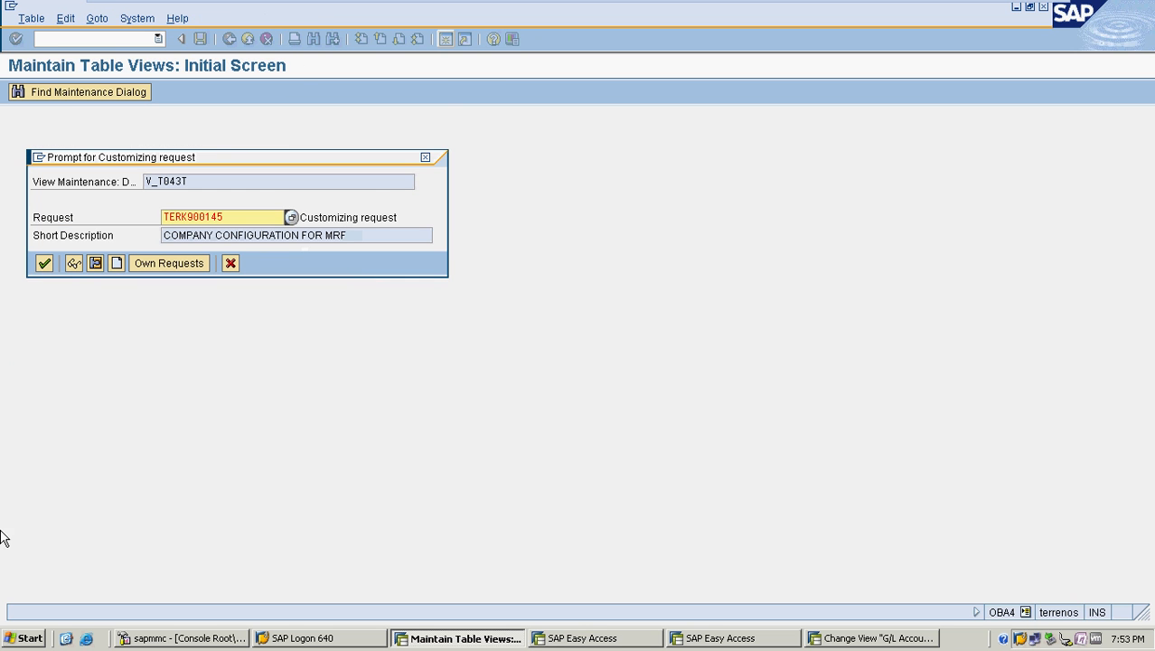
click(42, 263)
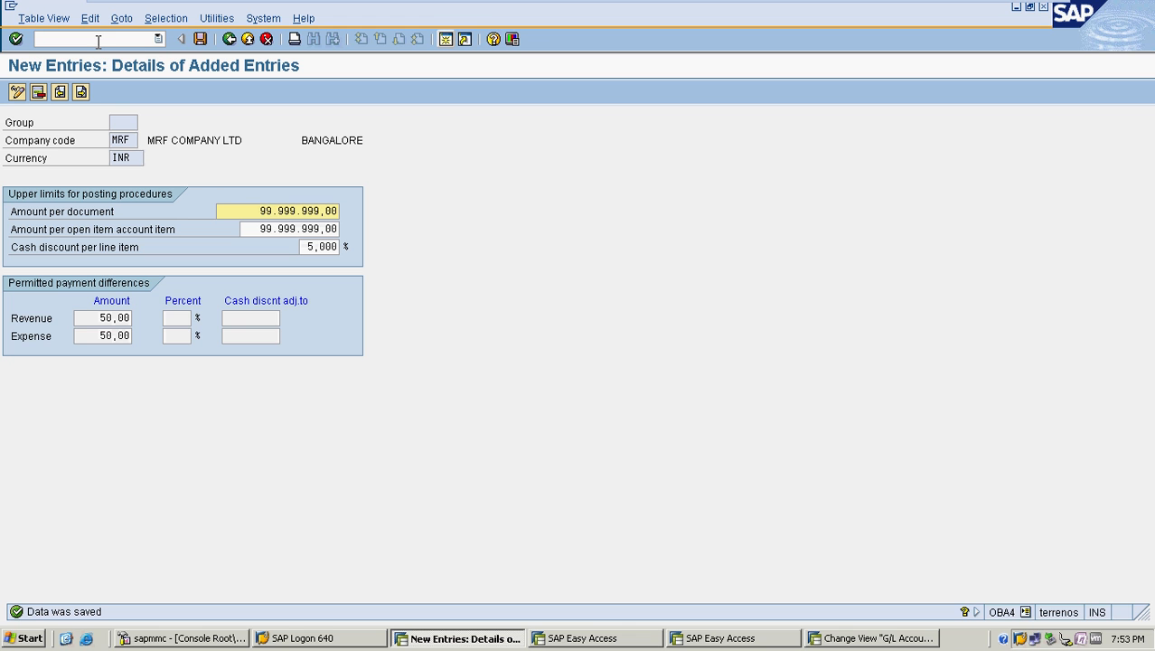
- Leave the user tolerance entry and run transaction FS00 for central G/L account editing
click(98, 39)
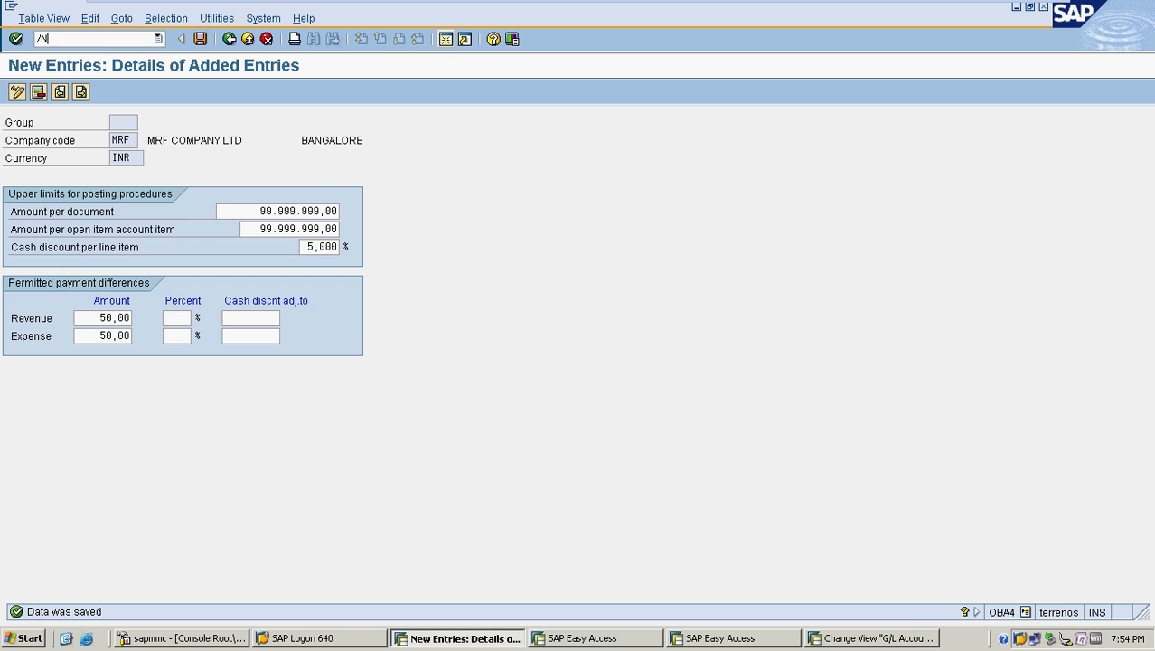
text(N)
key(Return)
click(98, 39)
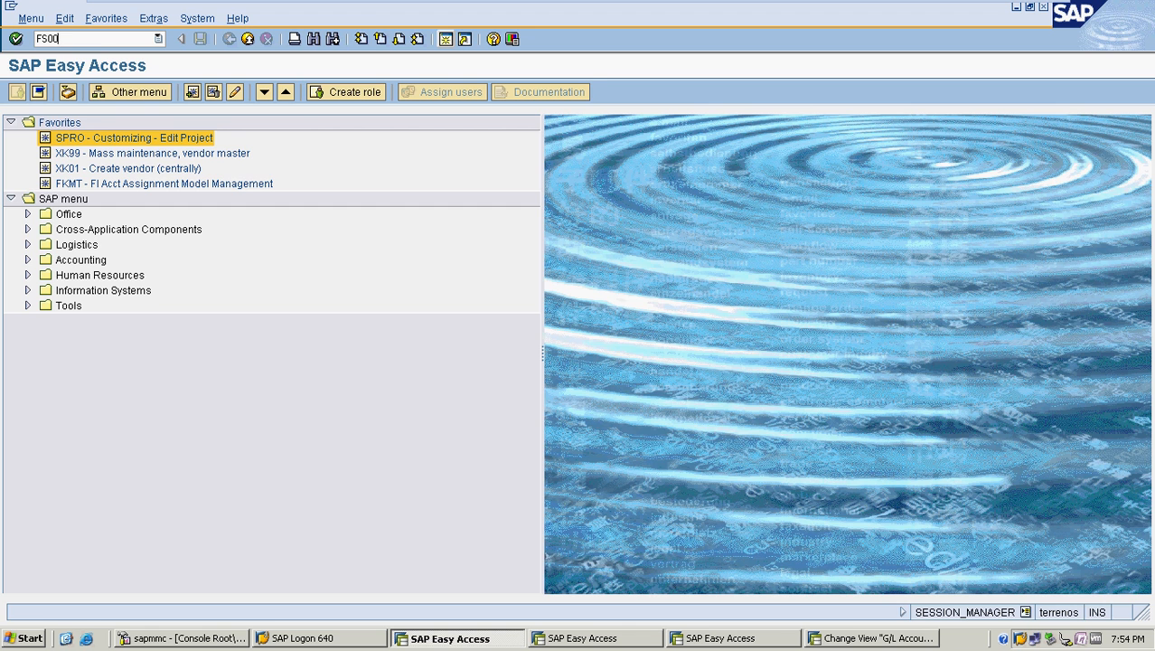
key(Return)
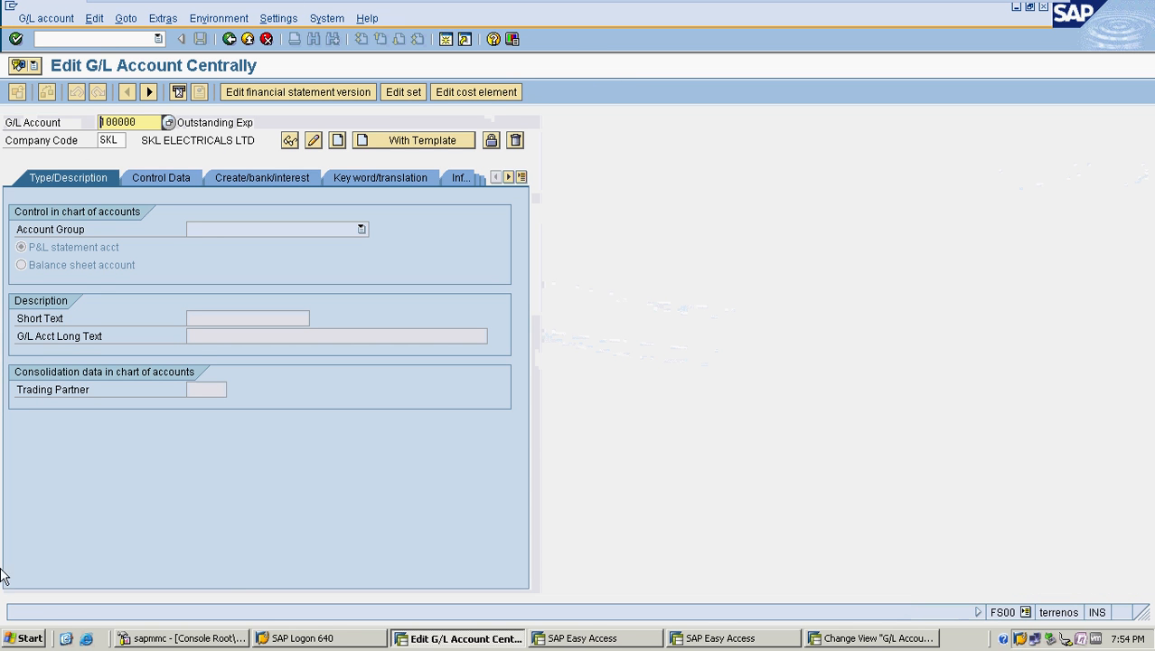
- Set the company code to MRF and clear the G/L account number
click(115, 141)
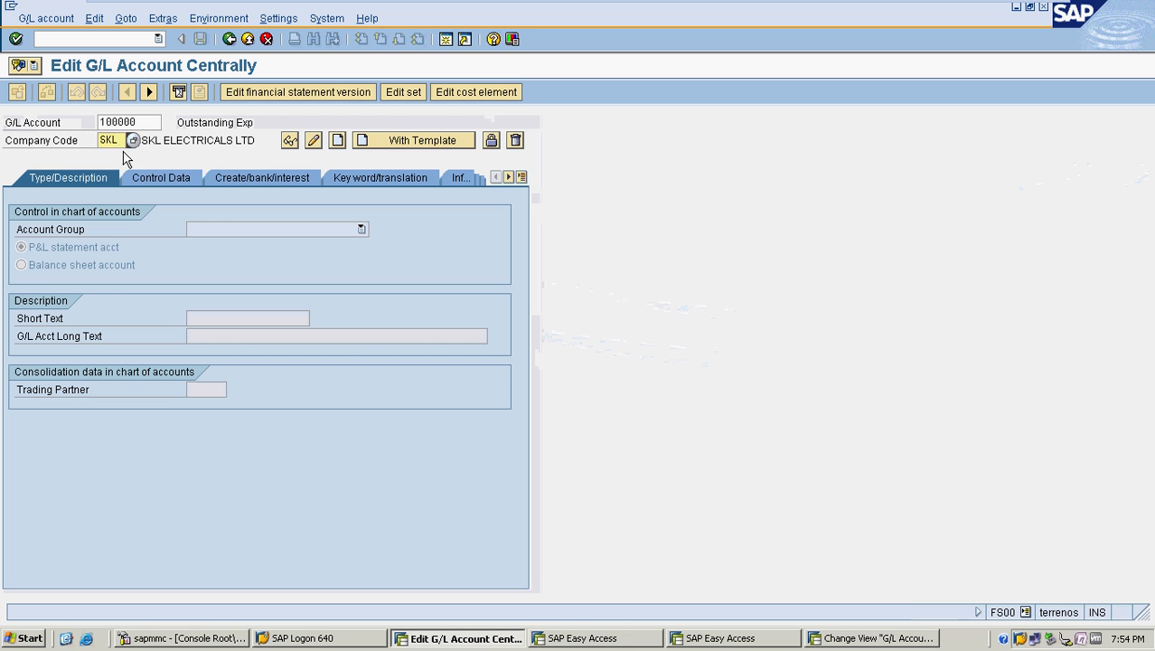
key(BackSpace)
key(BackSpace)
key(BackSpace)
text(MR)
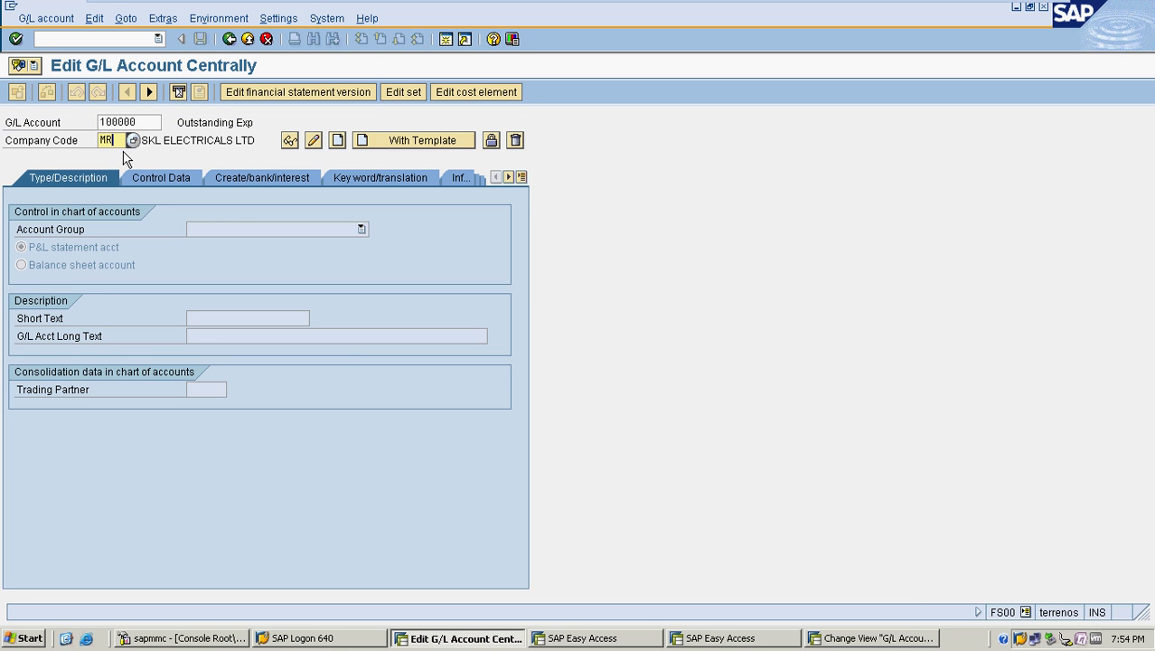
text(F)
click(136, 122)
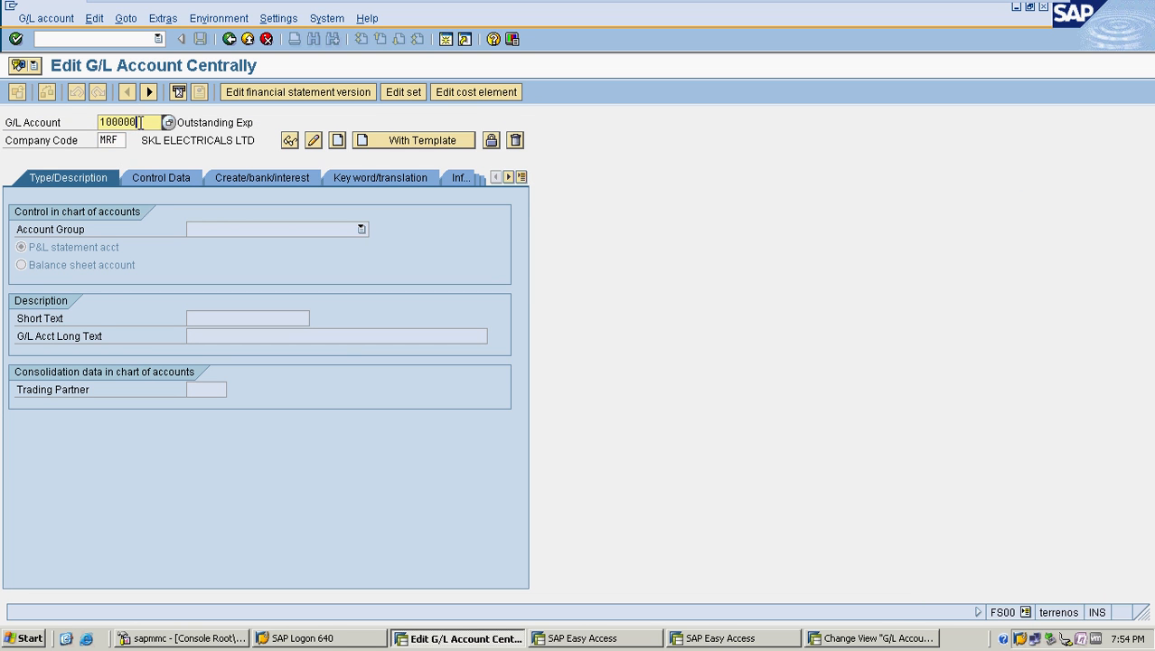
key(BackSpace)
key(BackSpace)
key(BackSpace)
key(BackSpace)
key(BackSpace)
key(BackSpace)
- Search for existing G/L accounts in company code MRF and close the search
click(168, 122)
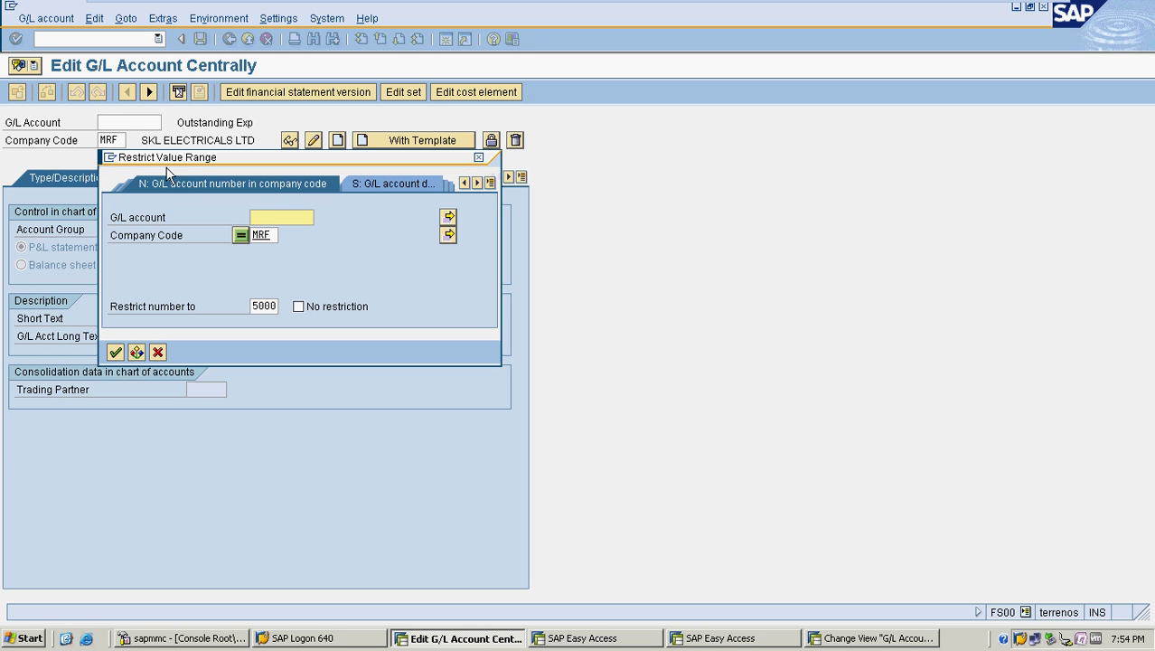
click(115, 353)
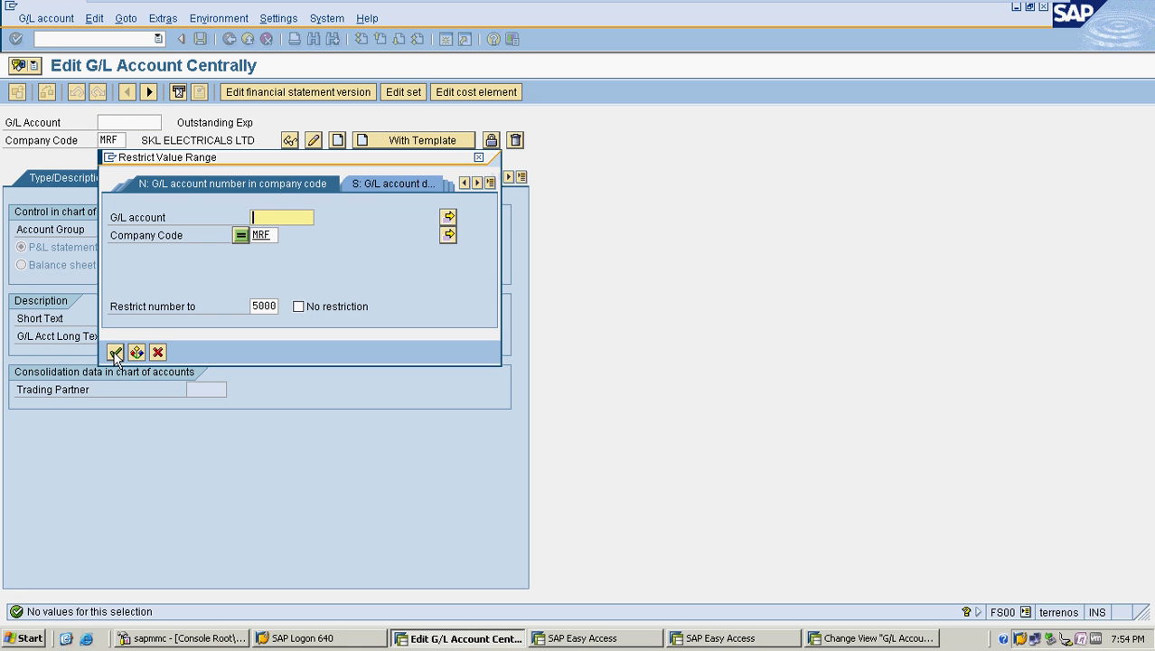
click(114, 354)
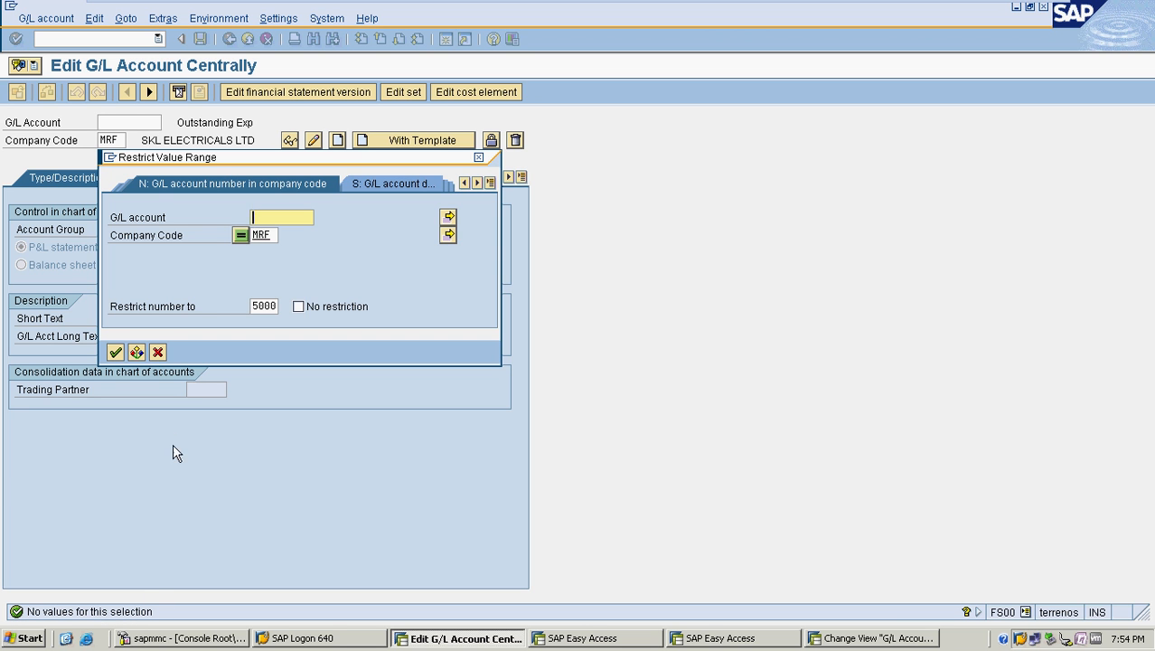
click(157, 352)
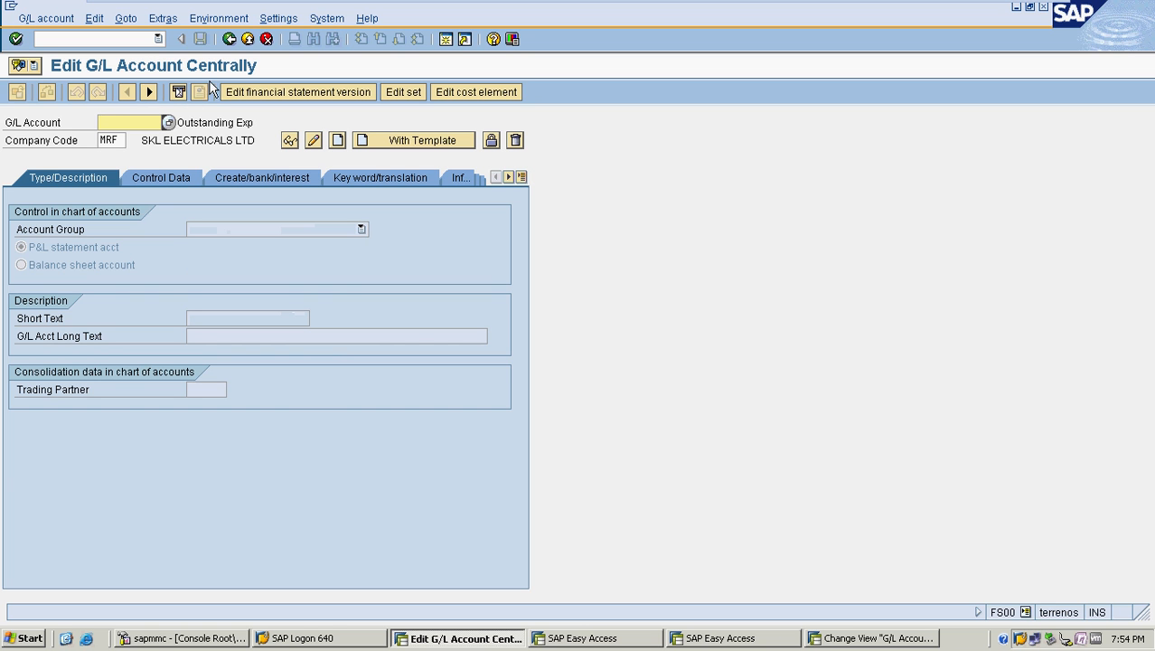
- Try to create a G/L account with a template for company code MRF, leaving the account number blank
click(122, 140)
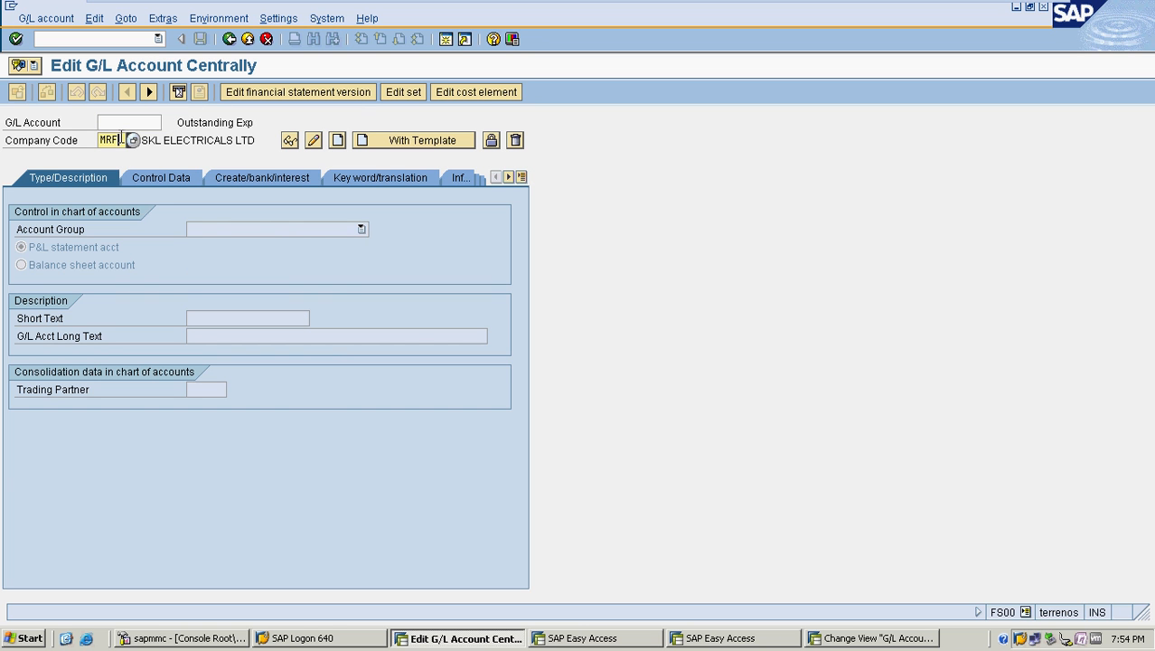
click(411, 143)
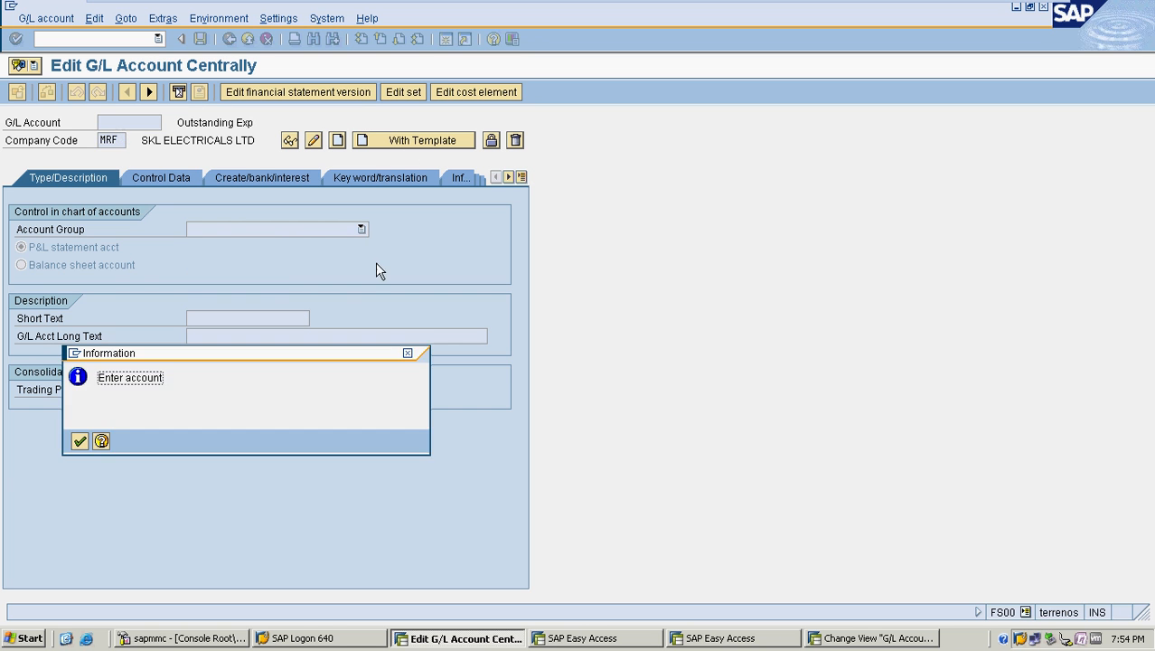
click(80, 441)
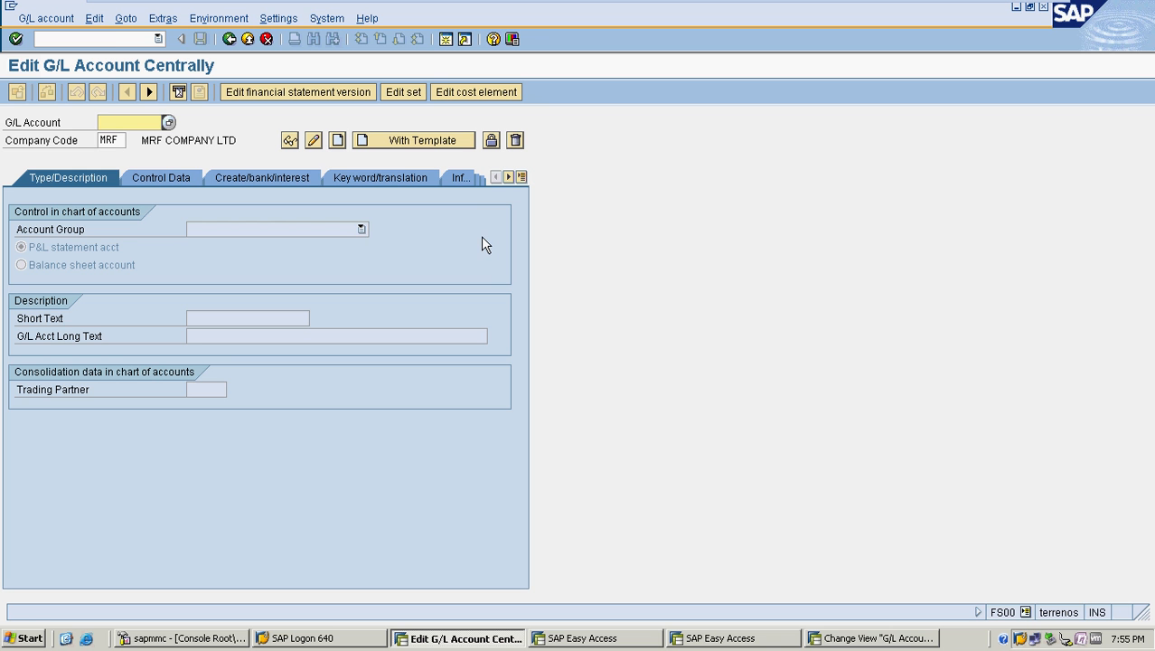
- Leave central G/L account editing and run transaction FS15 to copy general ledger account master data
click(115, 40)
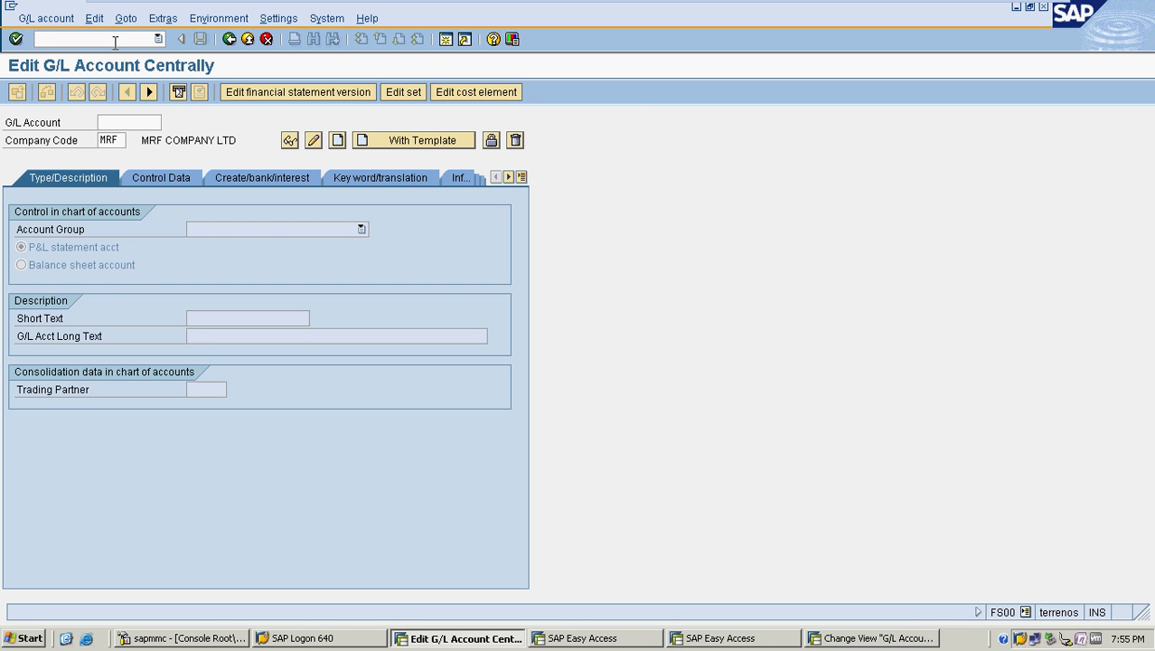
text(/n)
key(Return)
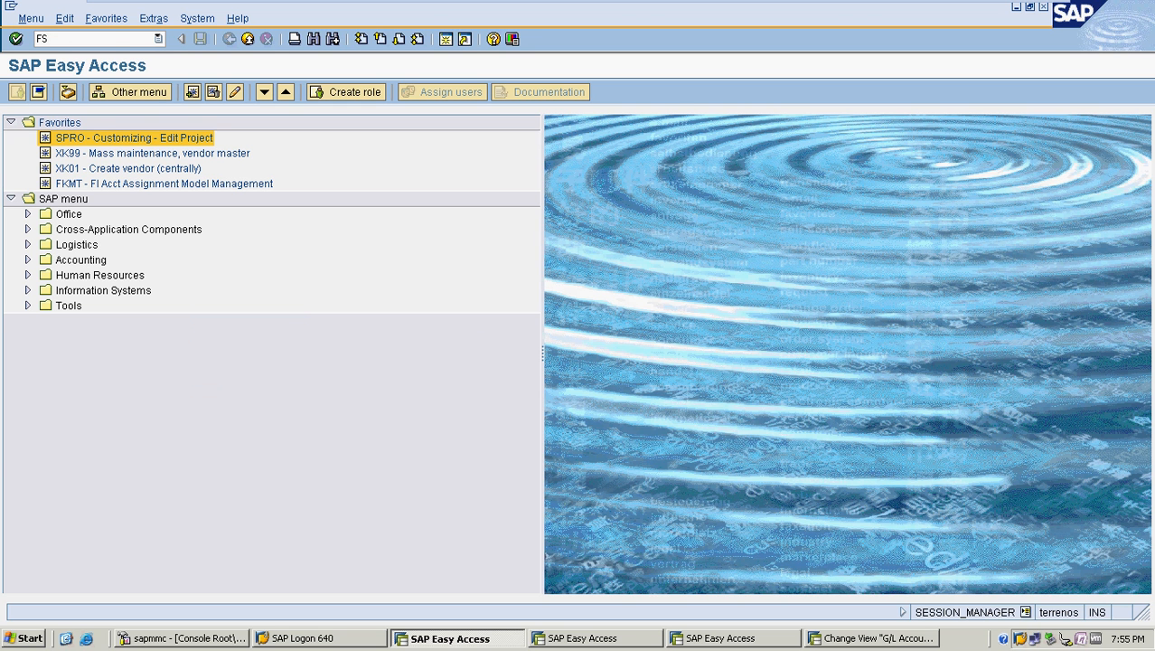
text(15)
key(Return)
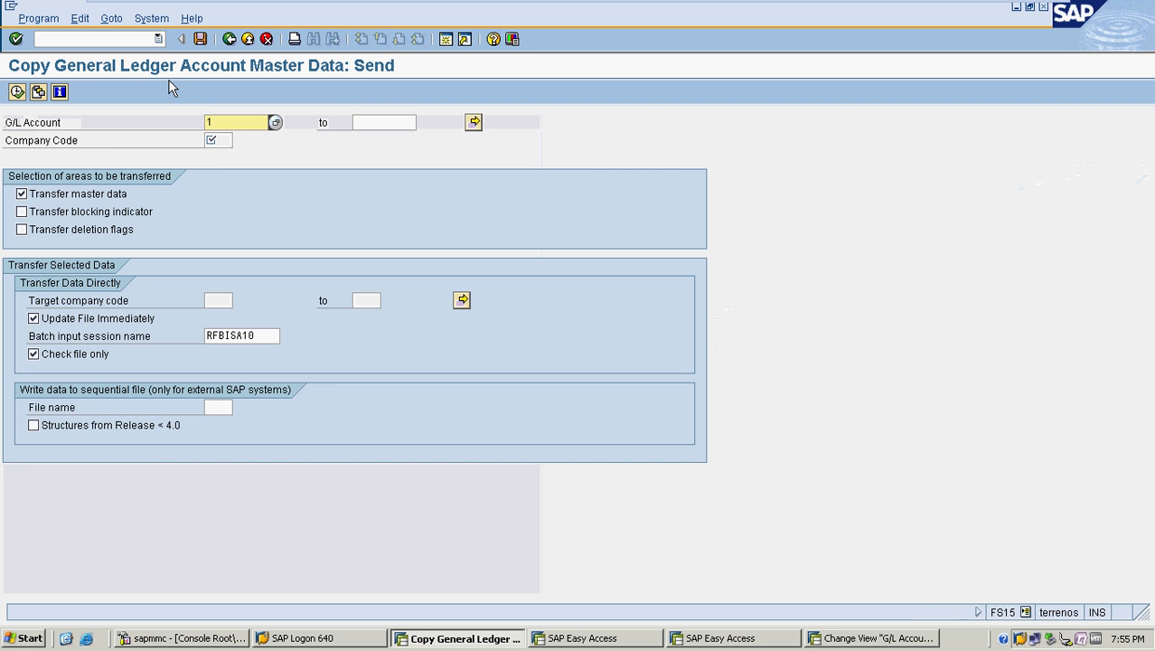
- Set the G/L account range to copy from 1 to 999999
key(Tab)
text(99)
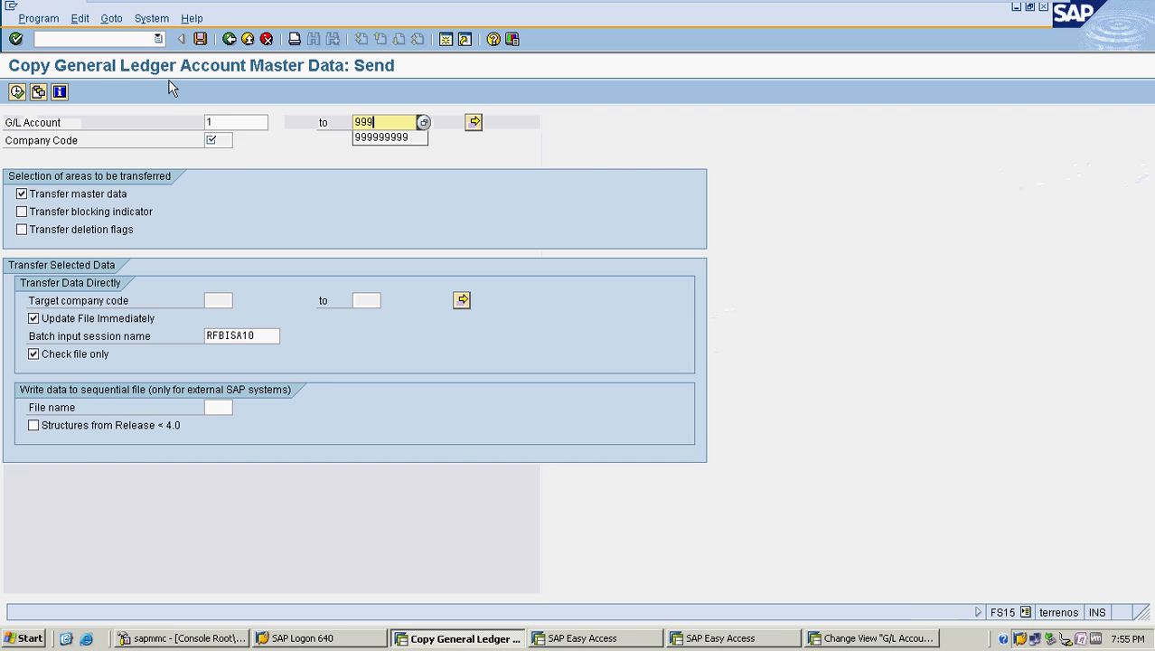
key(Tab)
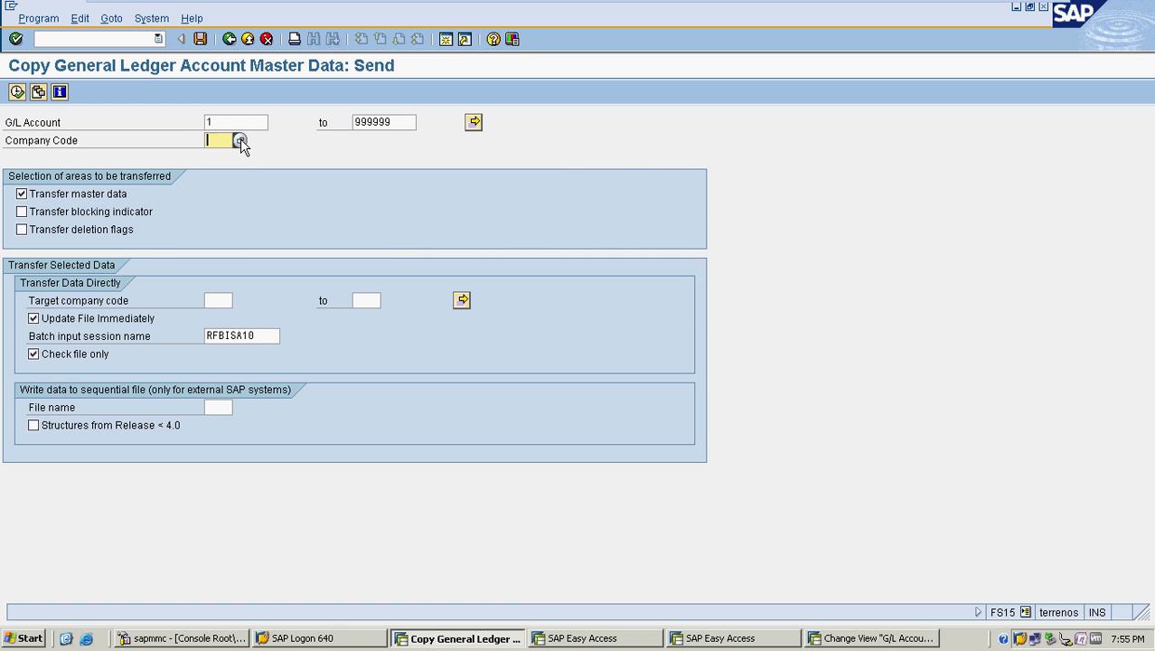
- Choose ITC (ITC INFOTECH LTD) from the company code list as the source company code
click(241, 141)
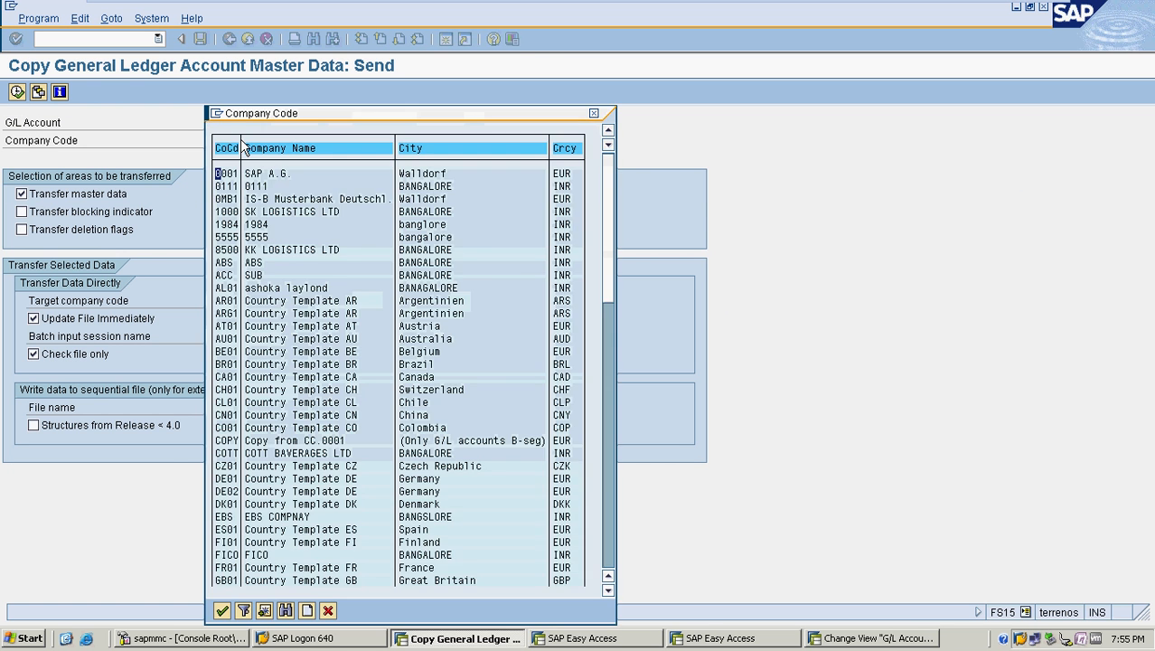
scroll(432, 291, down, 3)
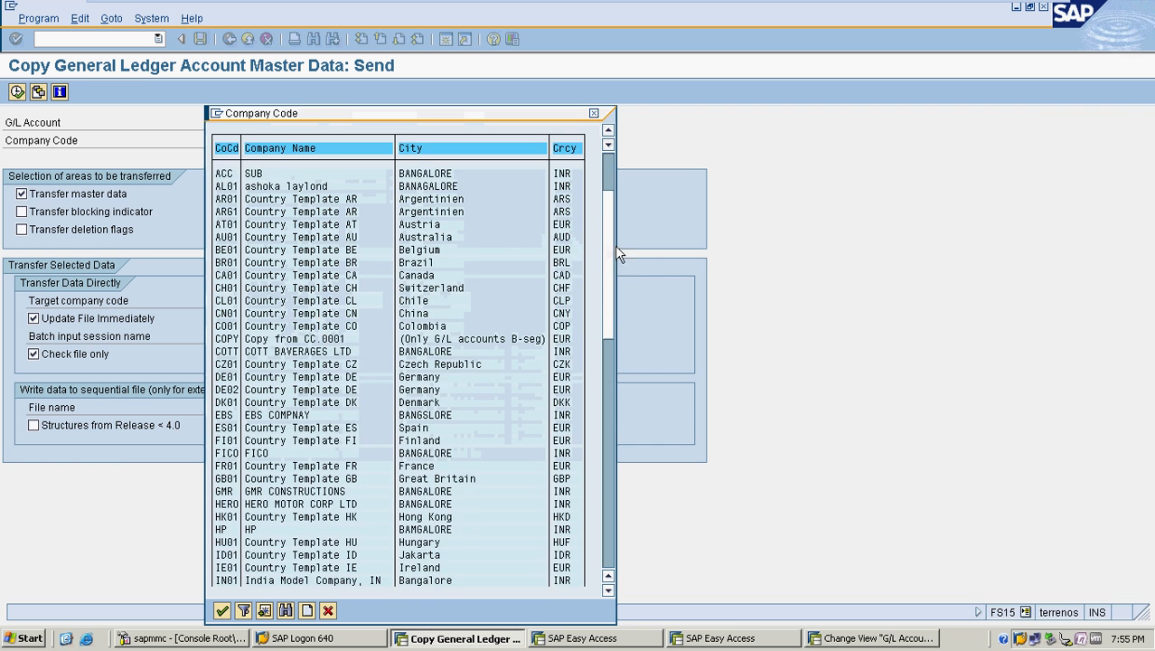
drag(609, 245, 604, 484)
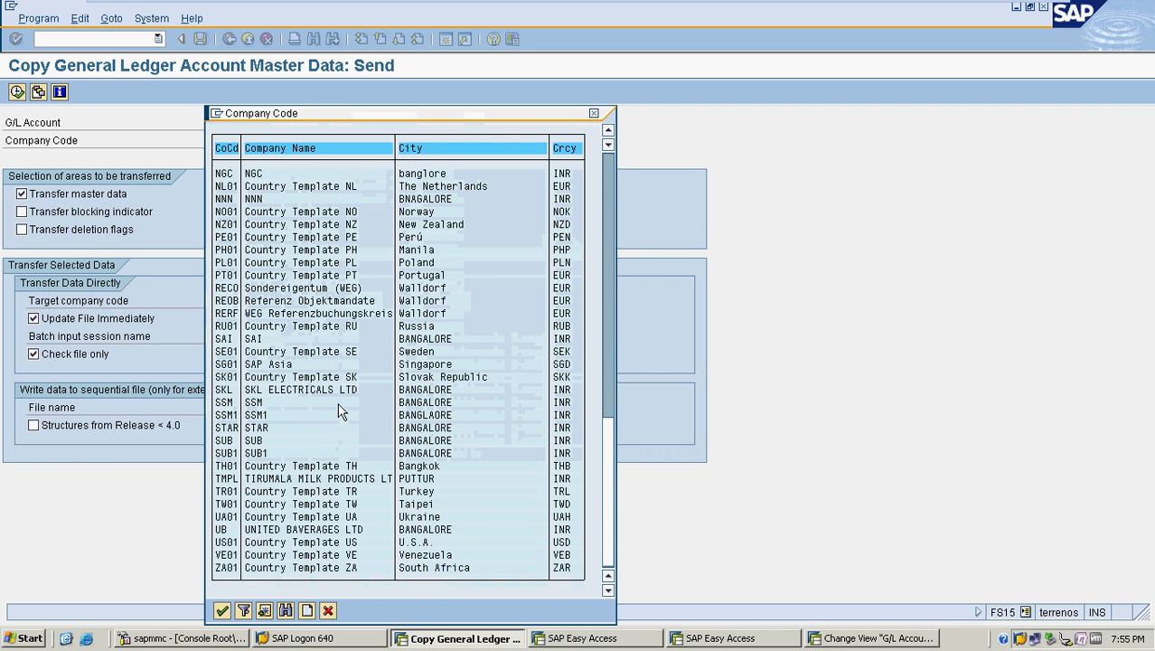
scroll(352, 380, up, 2)
scroll(298, 402, up, 3)
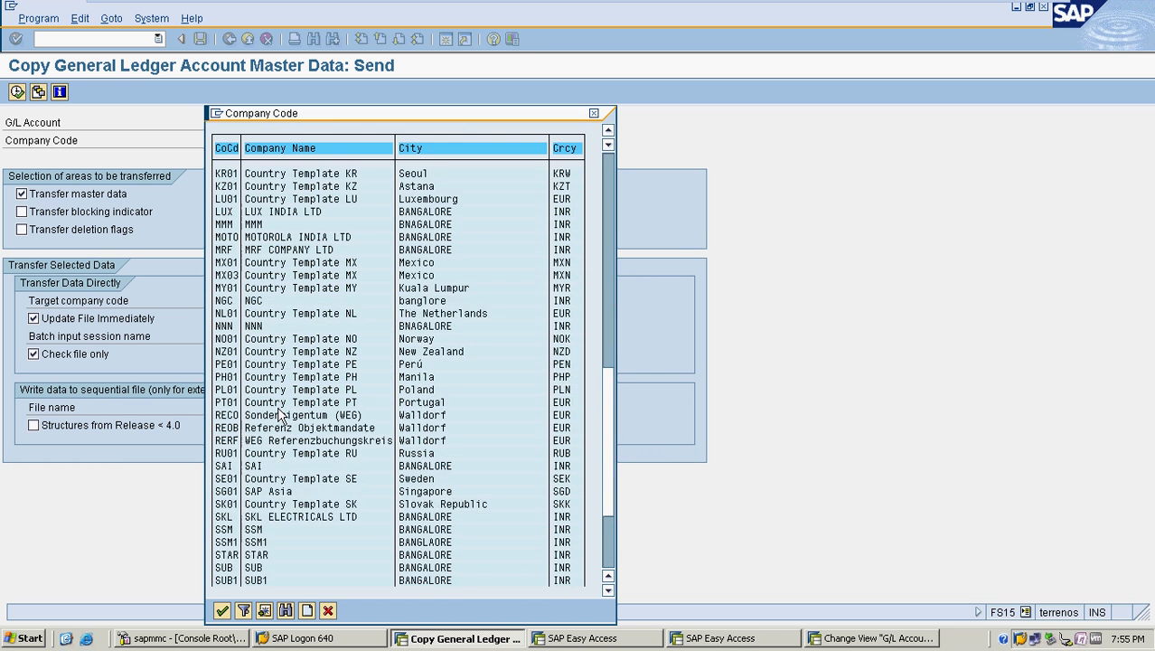
scroll(429, 425, down, 1)
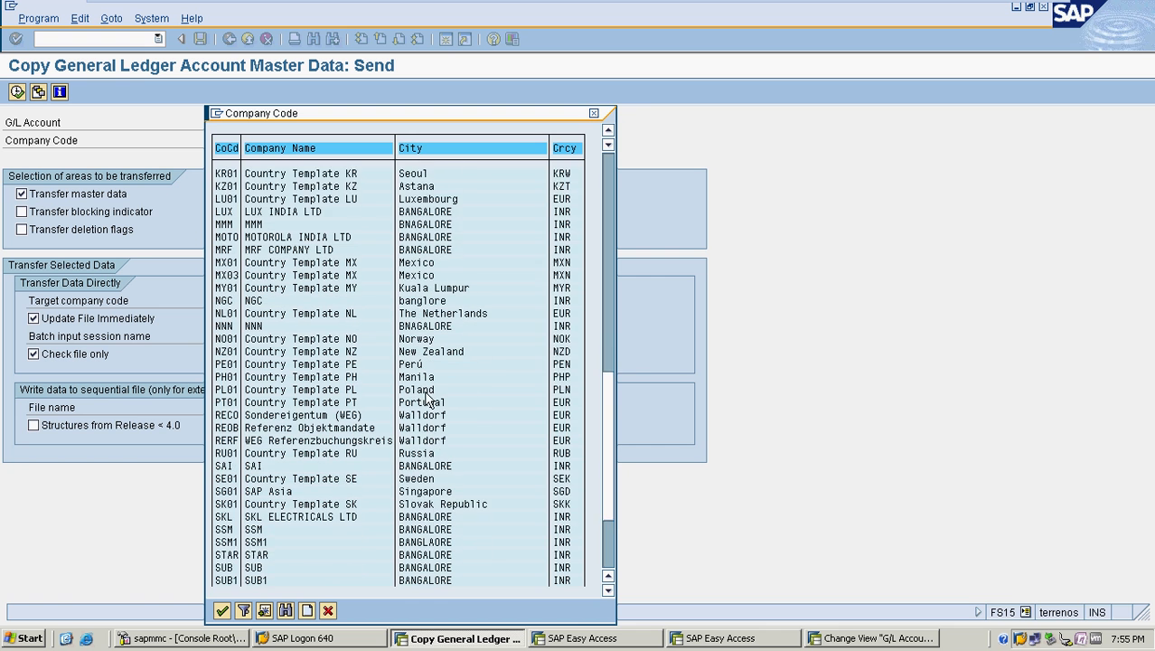
scroll(380, 470, down, 1)
scroll(334, 380, up, 3)
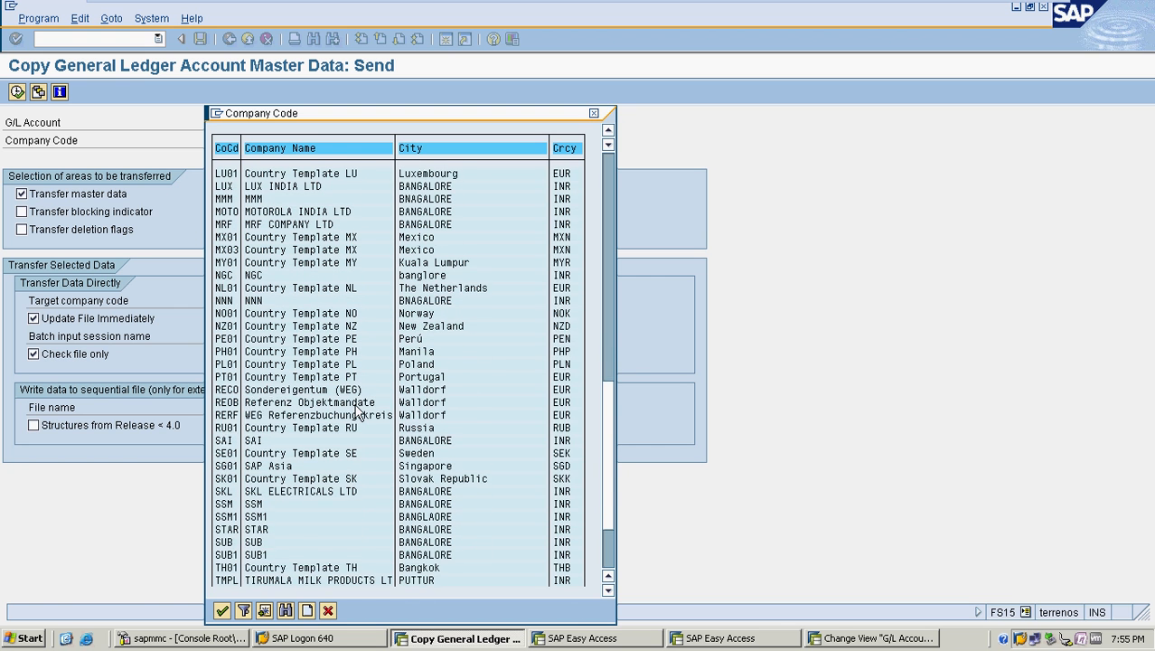
scroll(317, 262, up, 3)
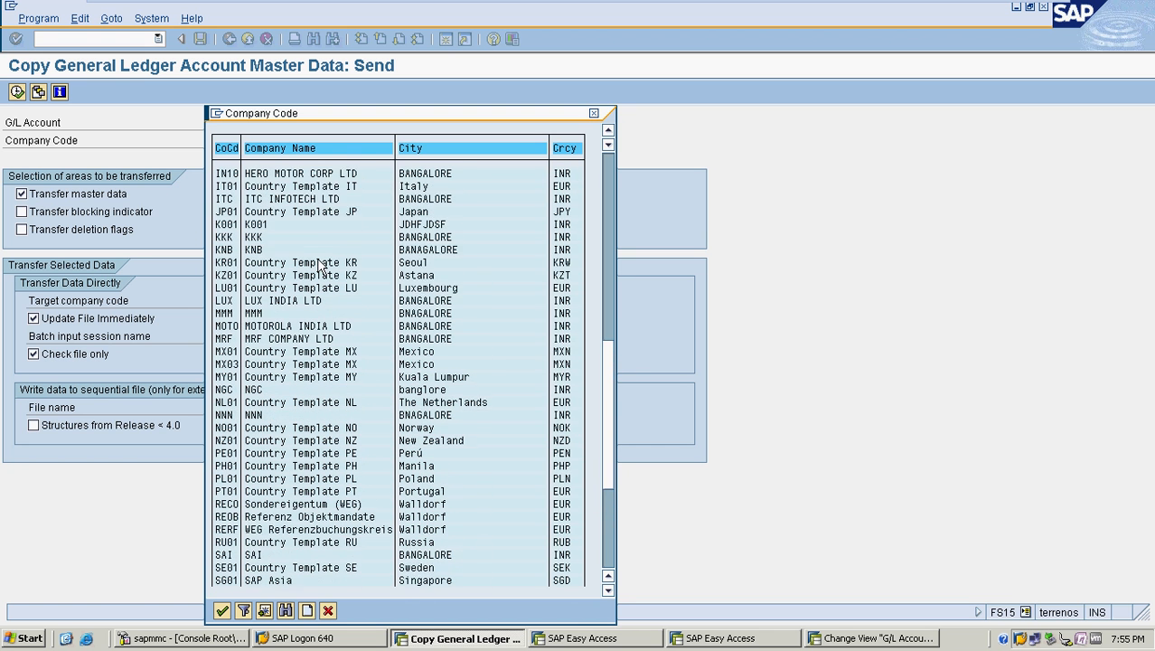
double_click(312, 215)
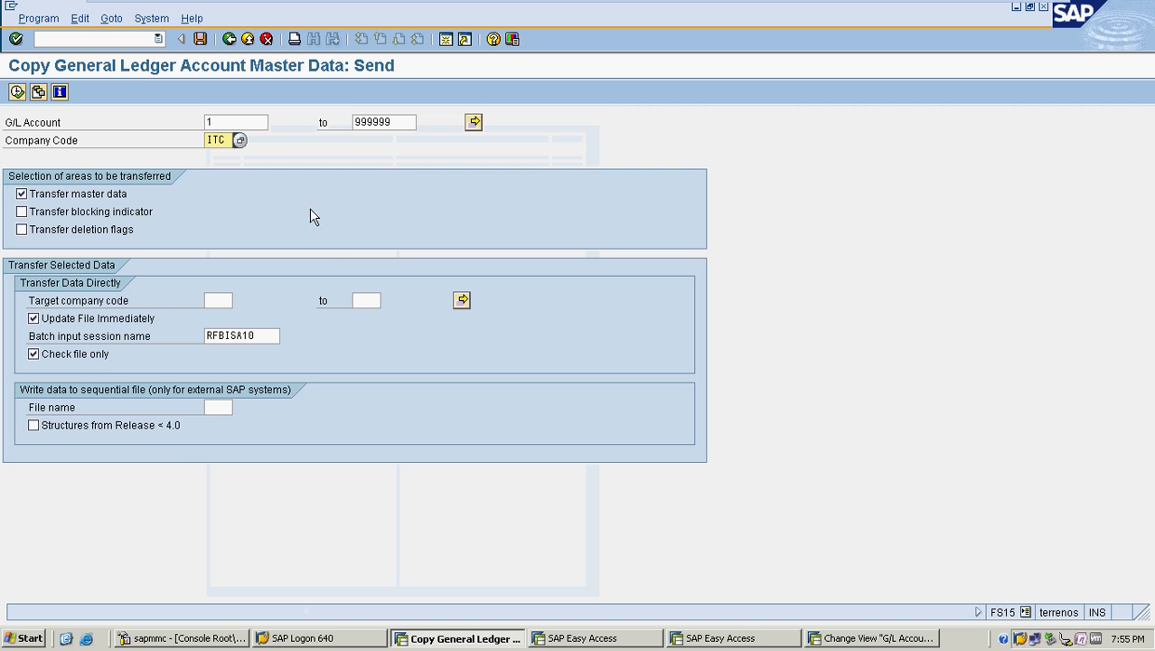
- Turn off the Check file only option and set the target company code to MRF
click(64, 355)
click(210, 300)
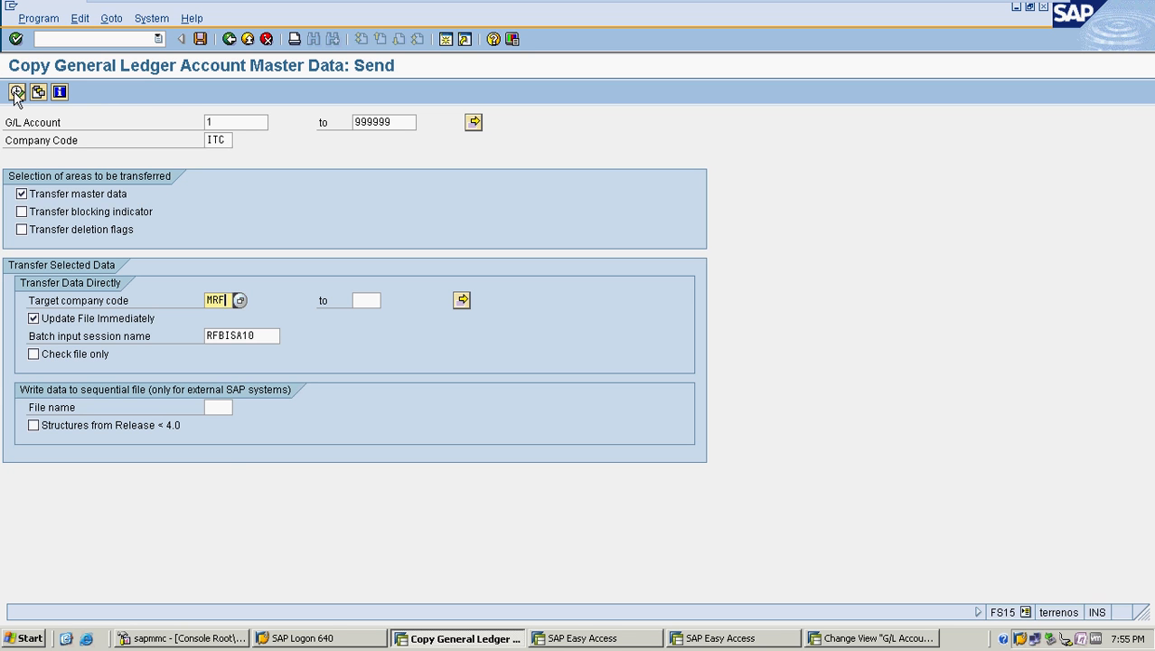
- Raise the upper limit of the G/L account range to 9999999 and try to copy the accounts from ITC to MRF
click(253, 121)
click(409, 121)
text(9)
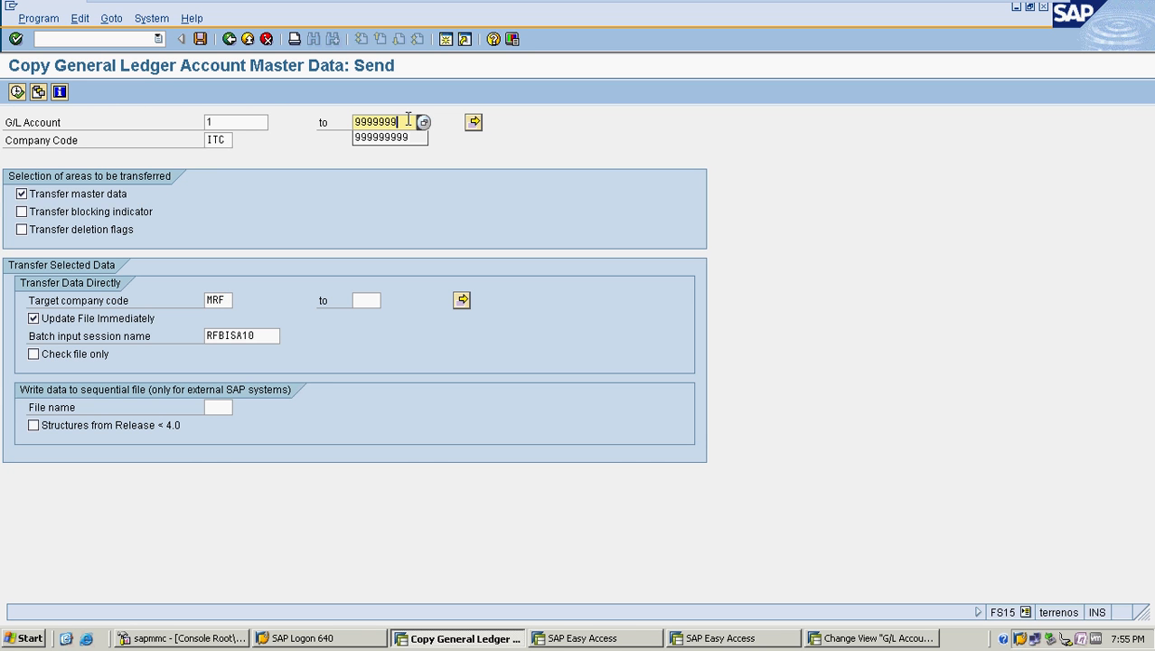
click(489, 184)
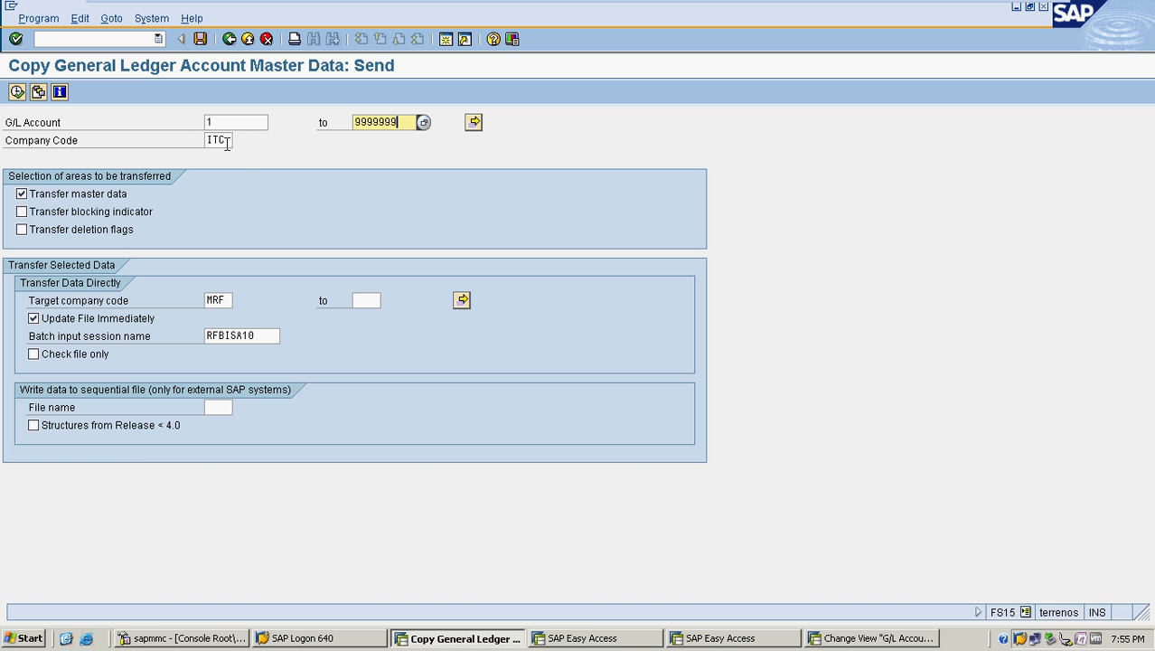
click(17, 91)
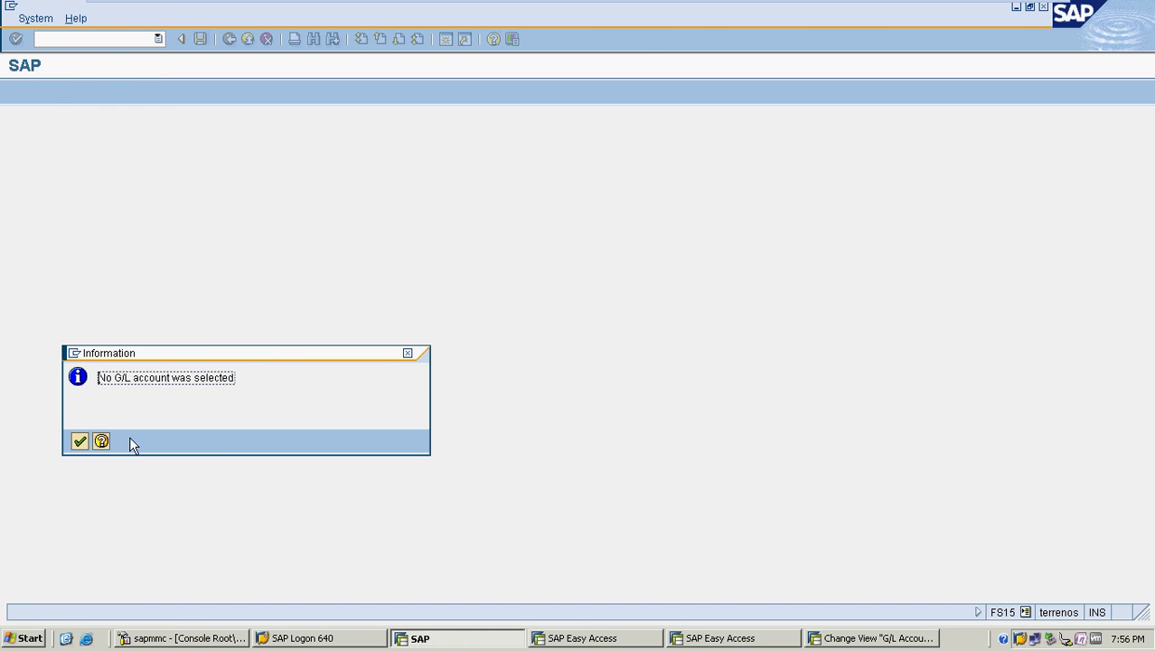
click(80, 442)
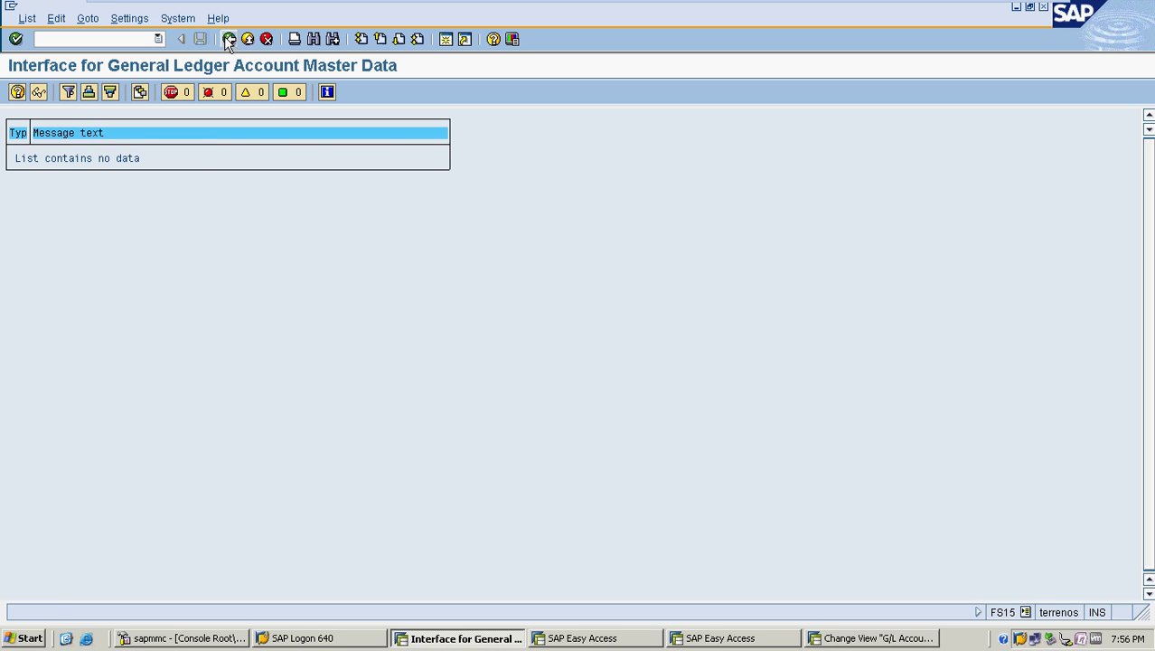
click(229, 39)
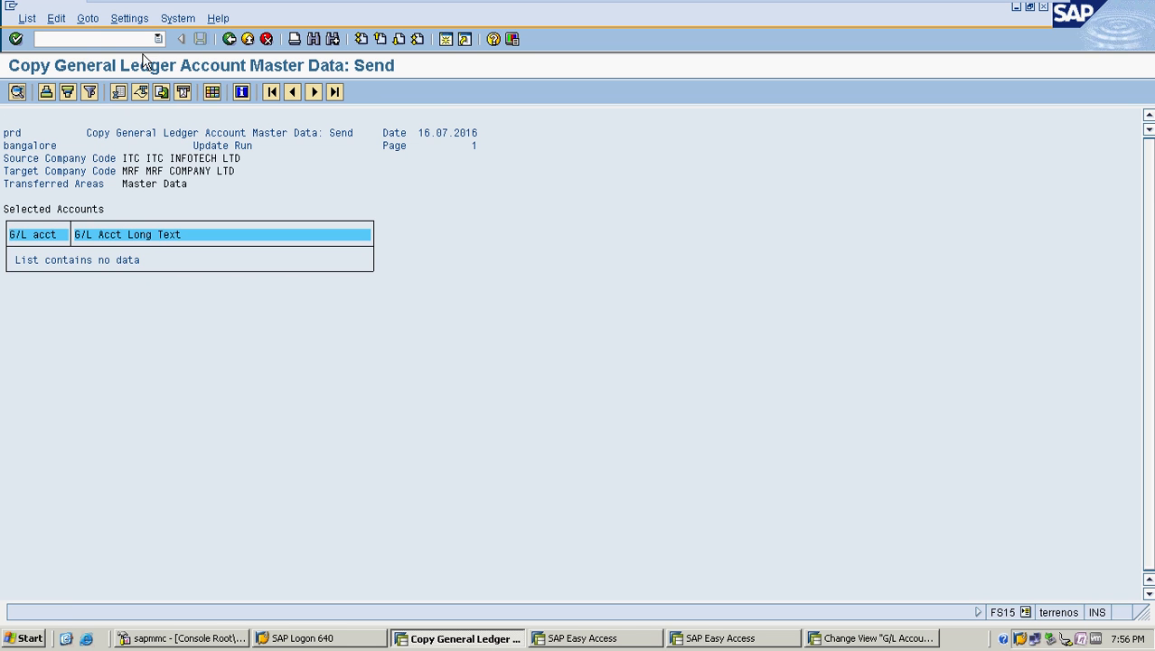
- Open a new session and run transaction FS00 for central G/L account editing in it
click(446, 39)
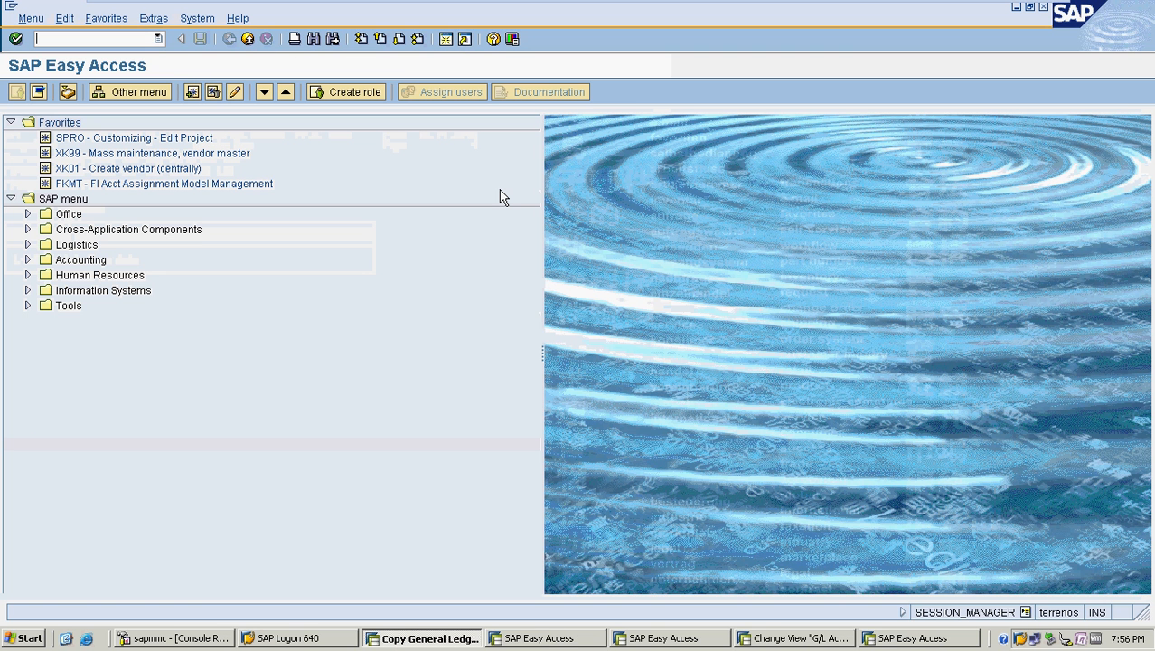
text(F)
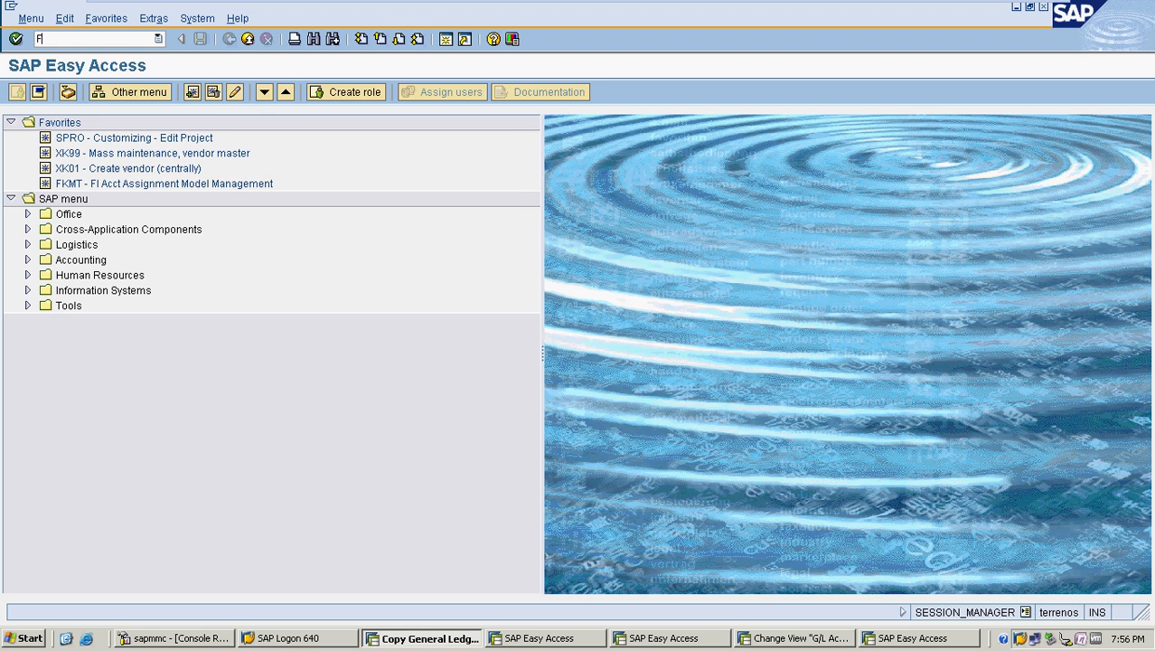
text(S00)
key(Return)
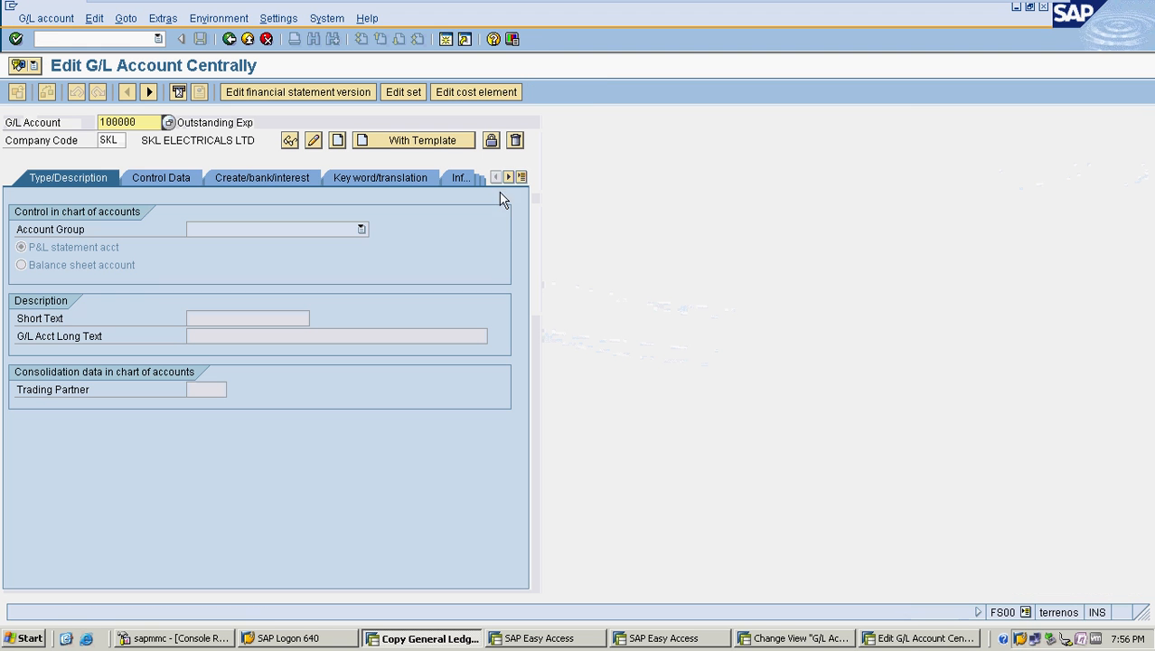
- Set the company code to ITC, search for its existing G/L accounts and close the search
key(Tab)
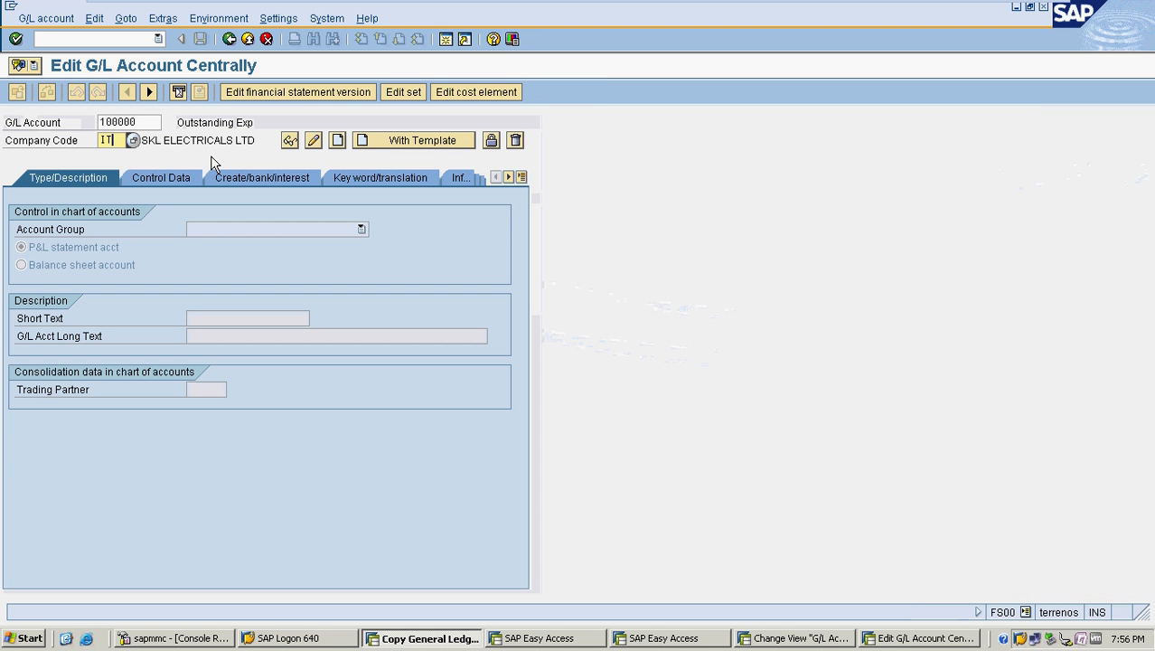
click(143, 123)
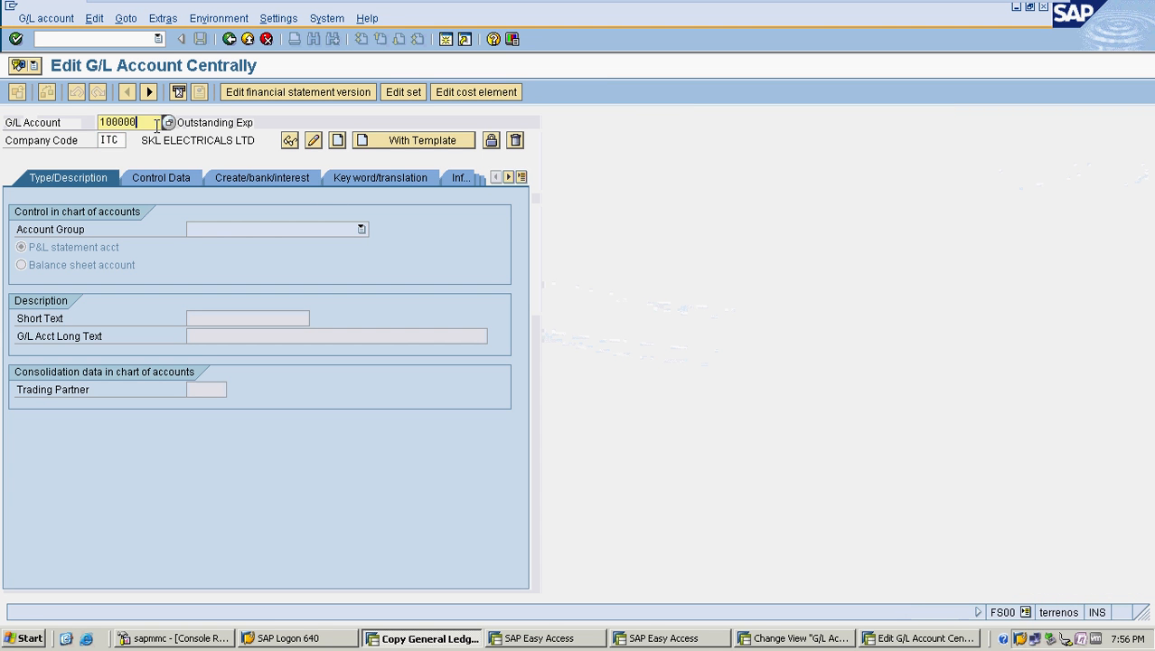
click(169, 125)
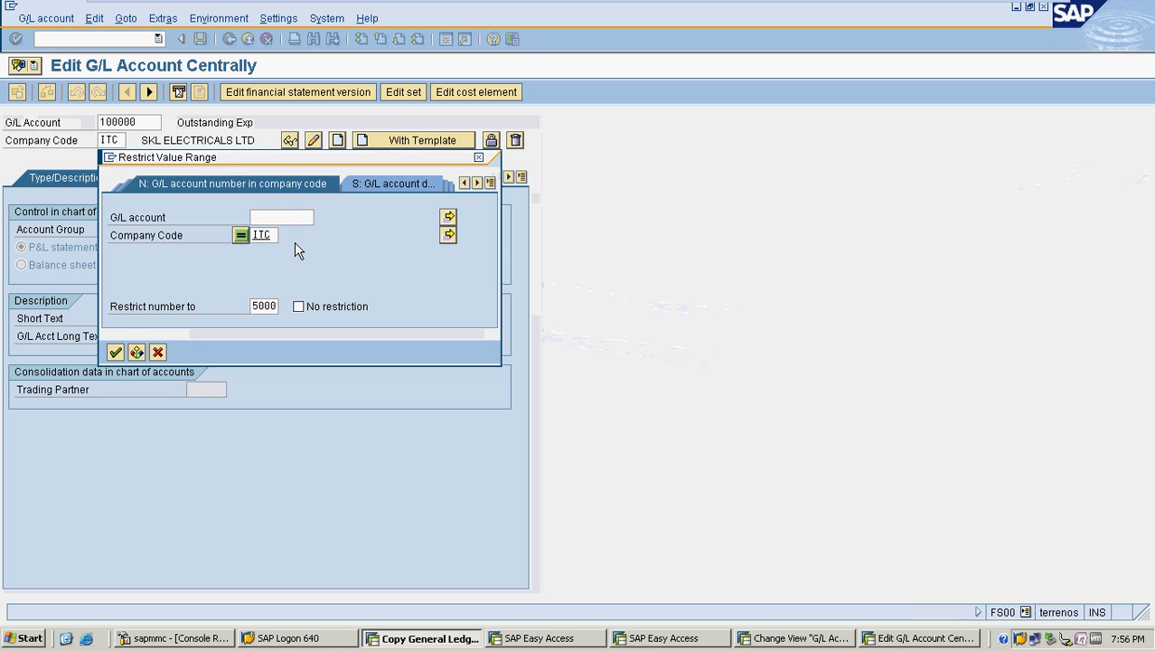
key(Return)
click(115, 353)
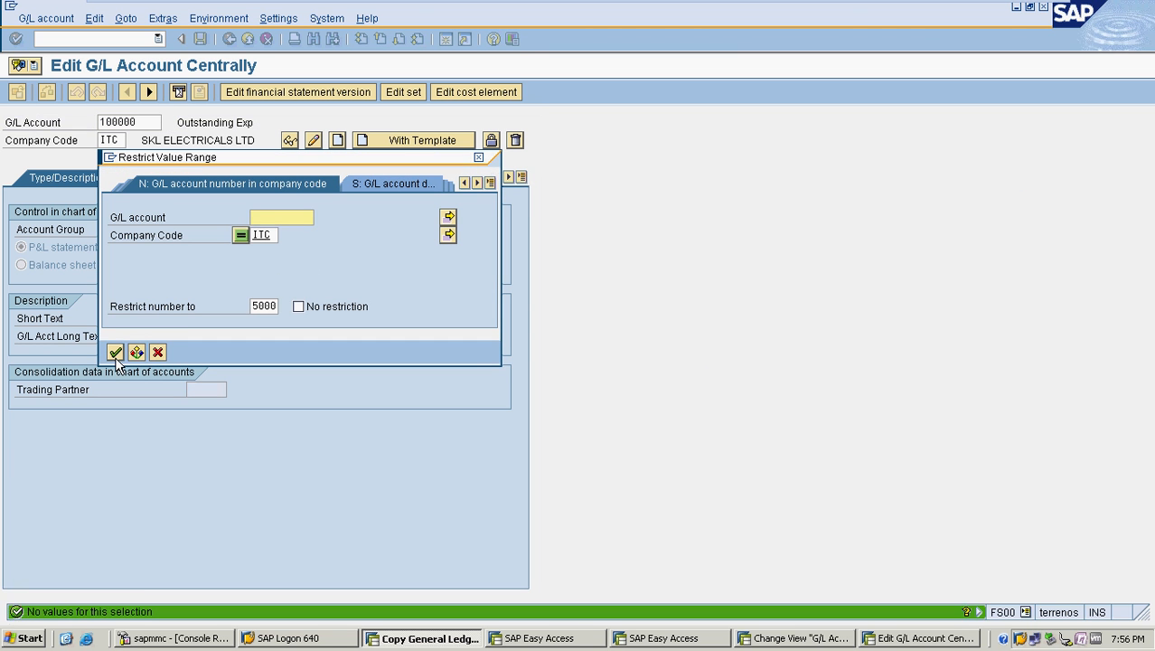
click(157, 353)
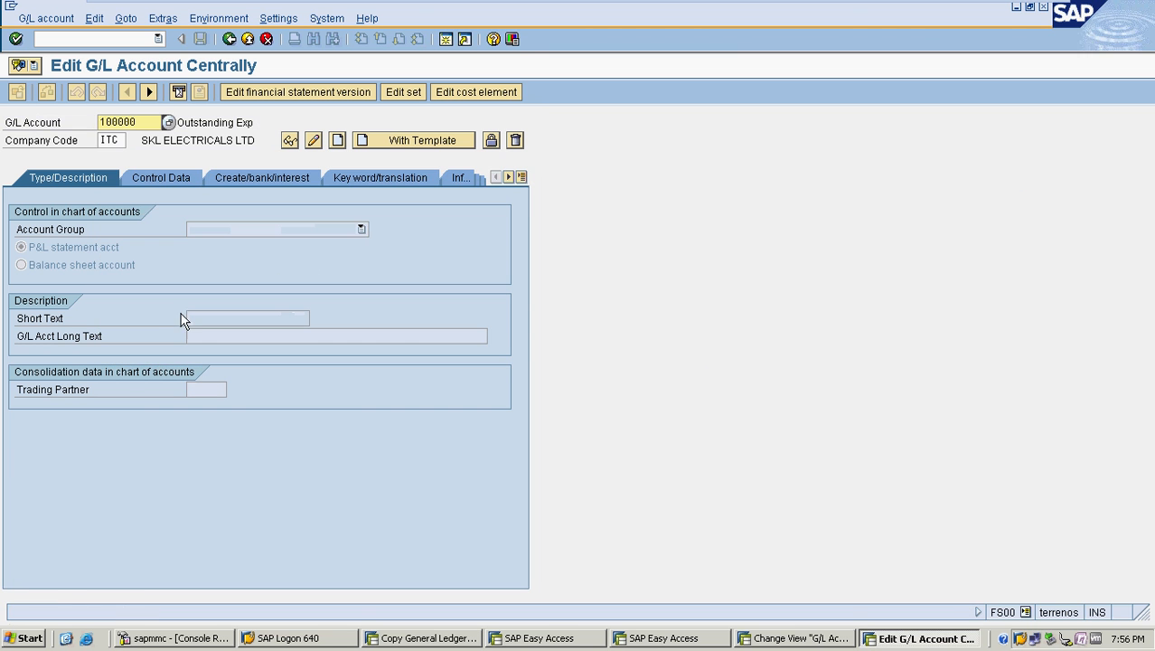
- Look through the available company codes for the G/L account and close the list
click(118, 141)
click(133, 142)
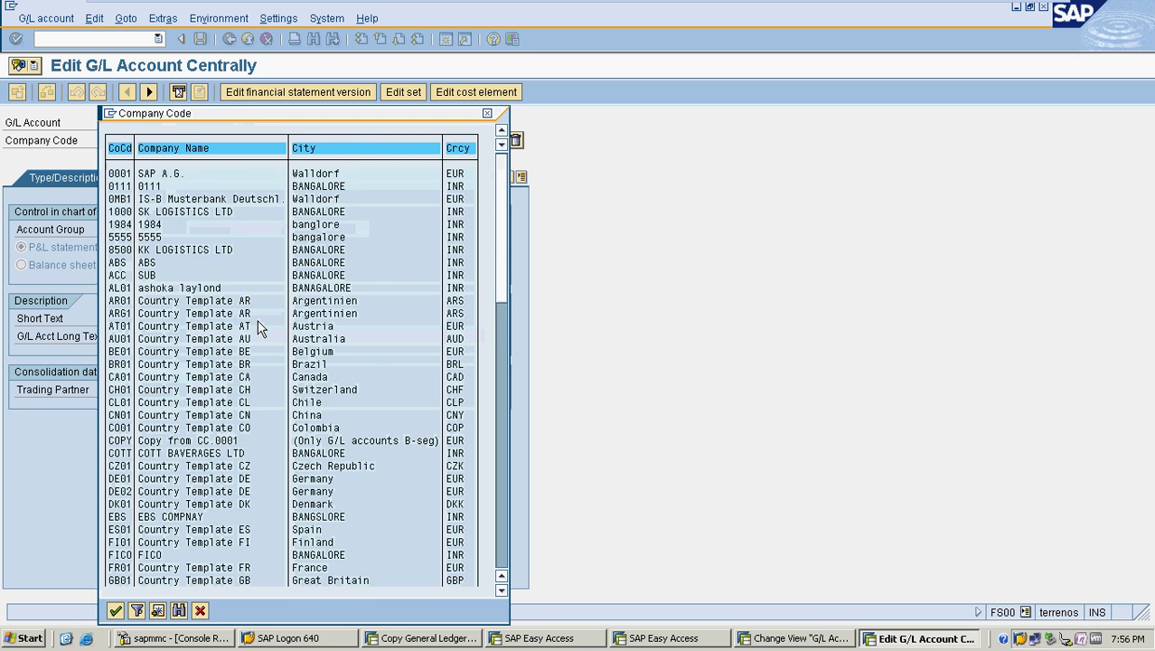
scroll(267, 333, down, 2)
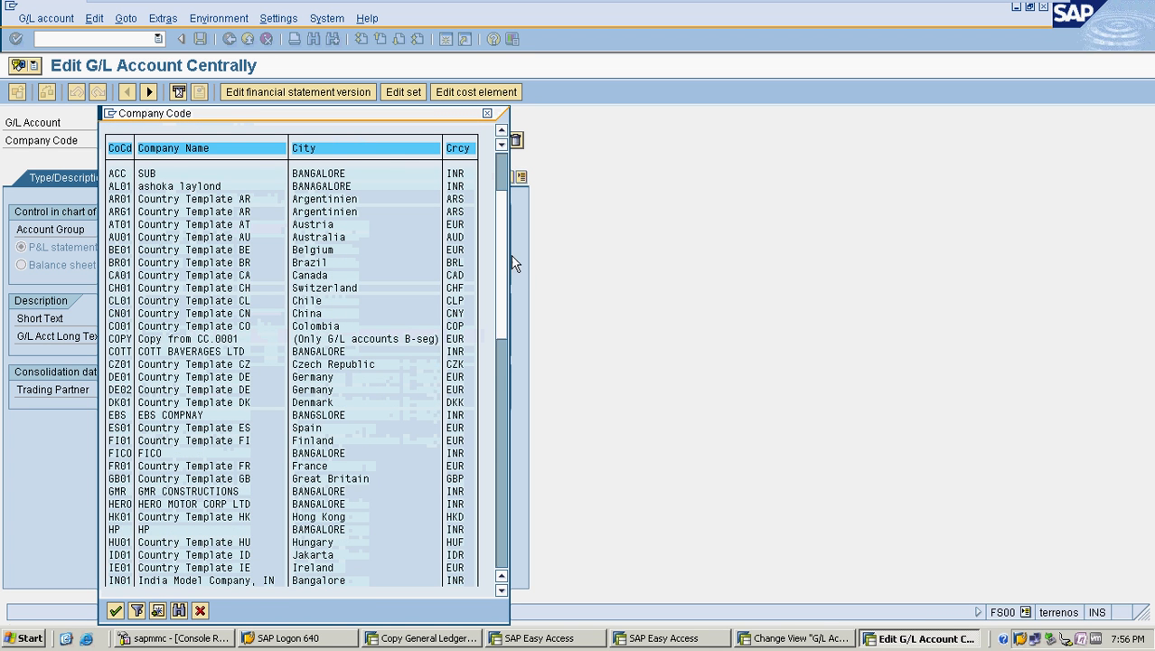
drag(512, 313, 510, 349)
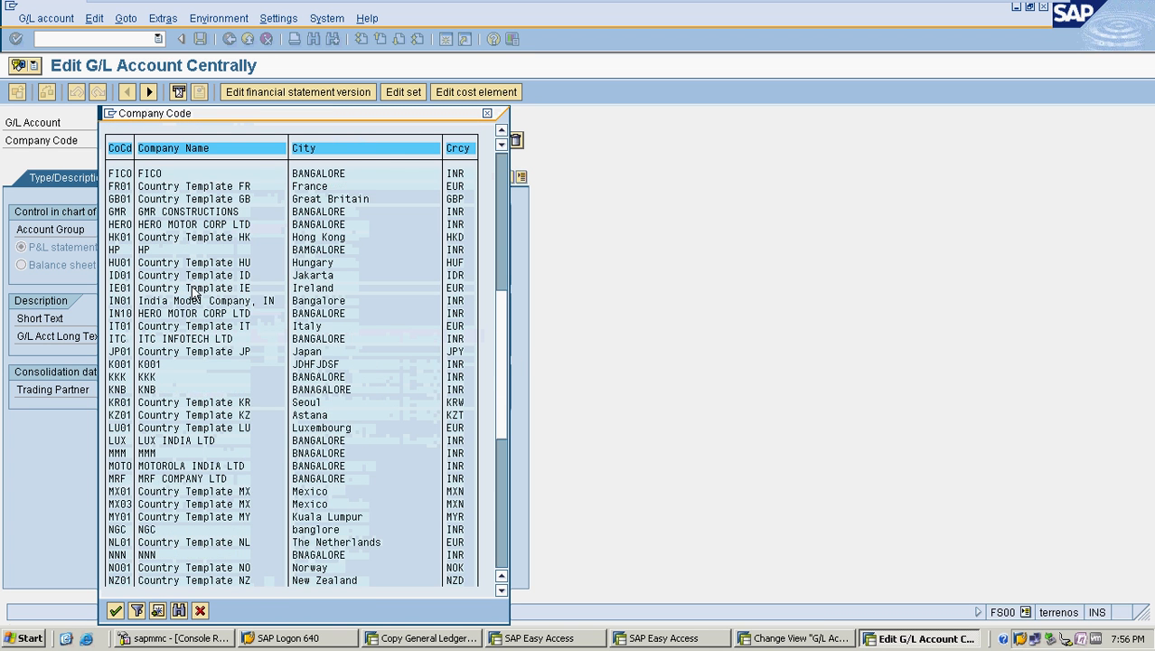
scroll(192, 291, up, 1)
scroll(191, 292, up, 3)
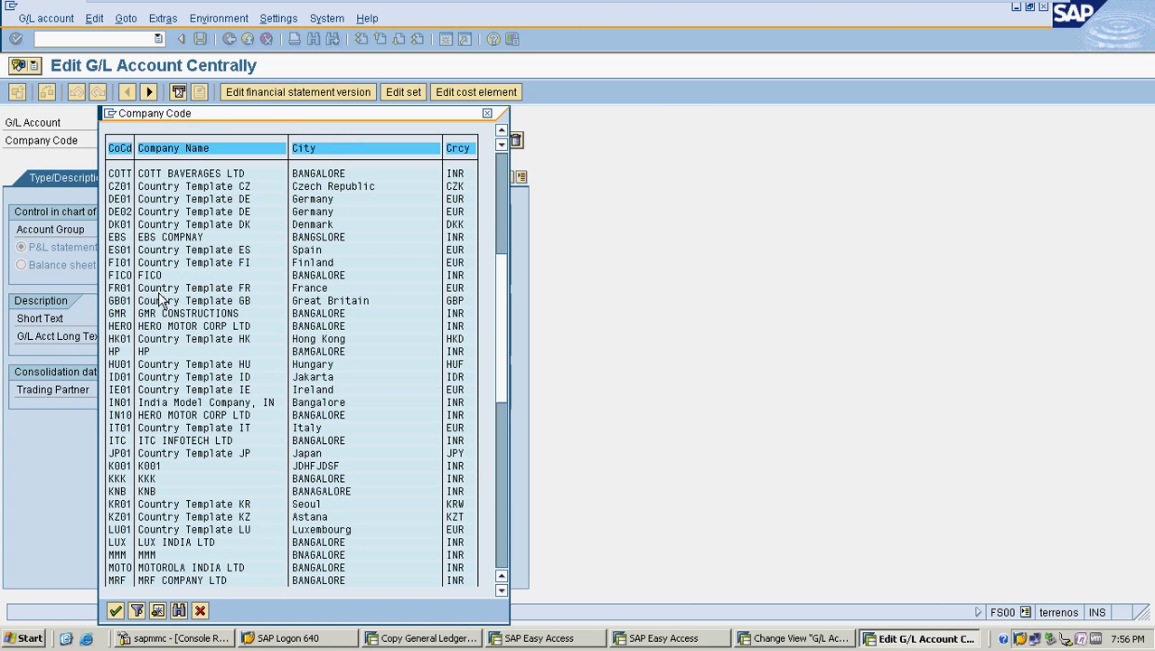
scroll(194, 325, up, 2)
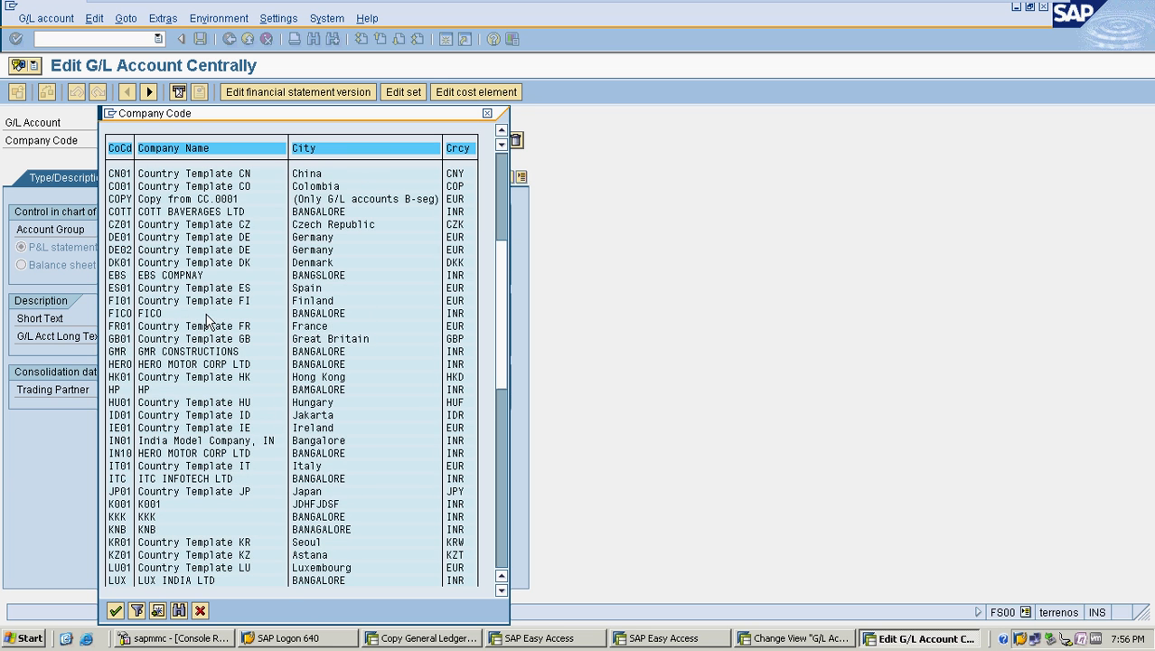
scroll(206, 318, up, 2)
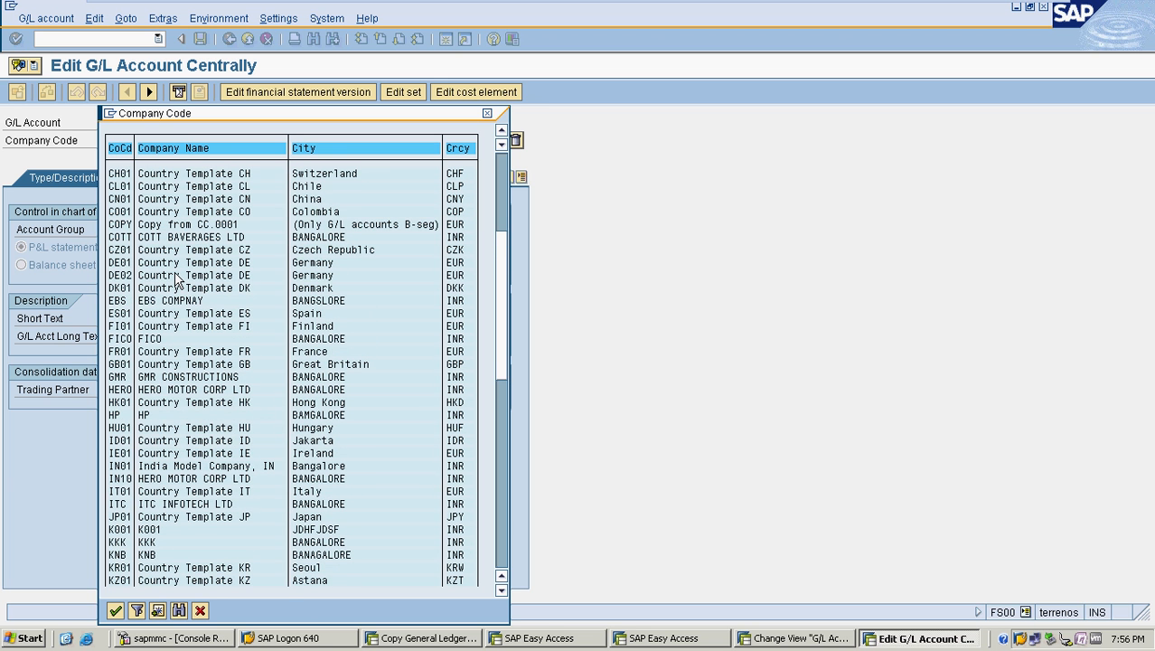
scroll(177, 285, up, 2)
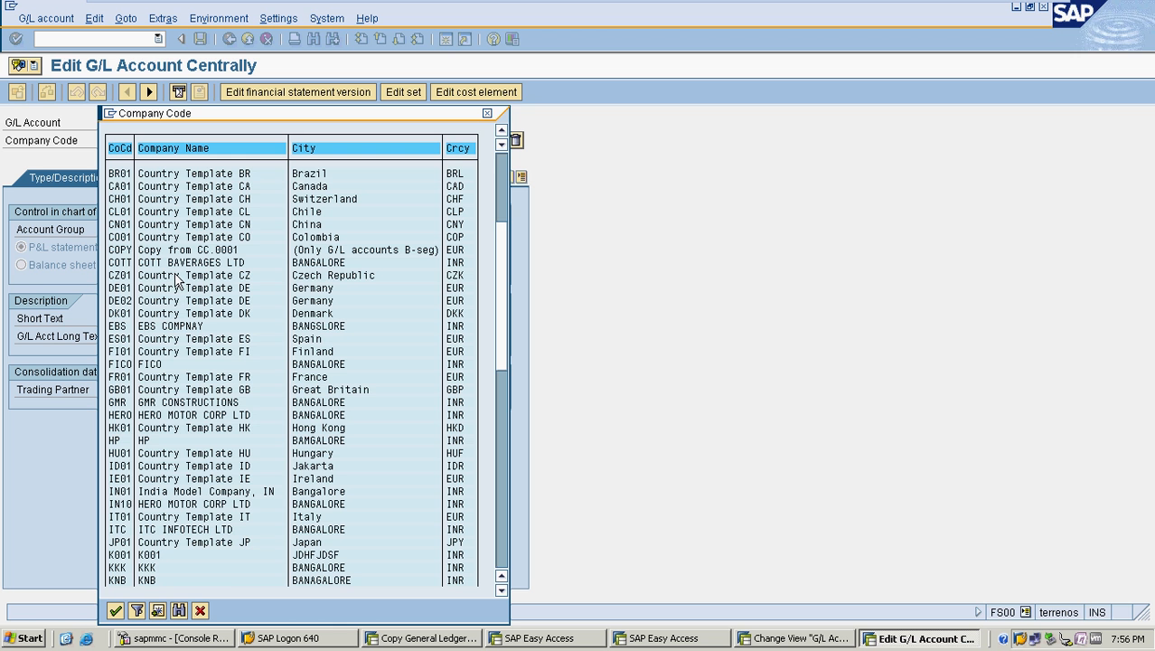
scroll(177, 303, down, 1)
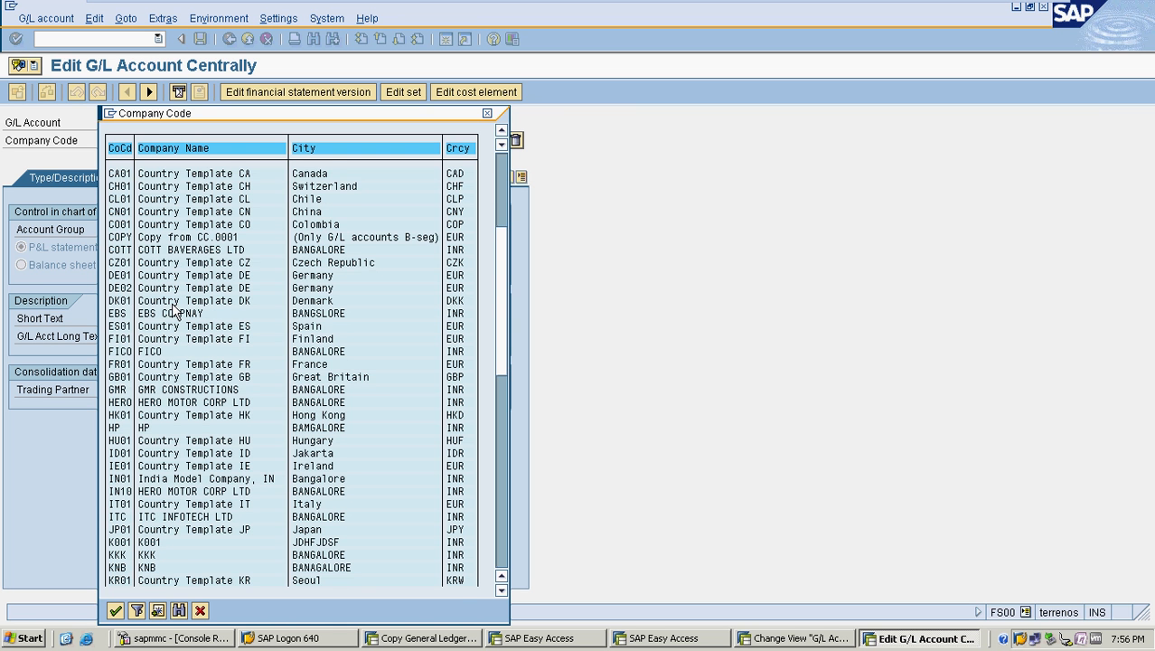
scroll(175, 312, up, 2)
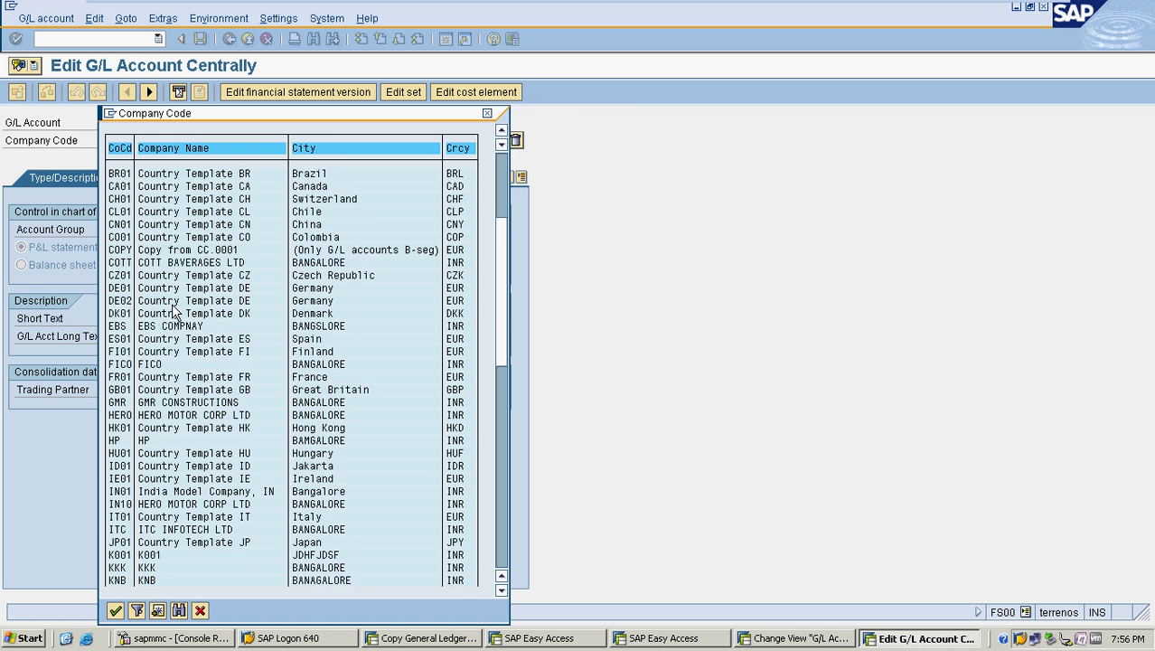
click(487, 114)
- Open a new session and try to start the G/L account group maintenance (table T077S) in it
click(451, 40)
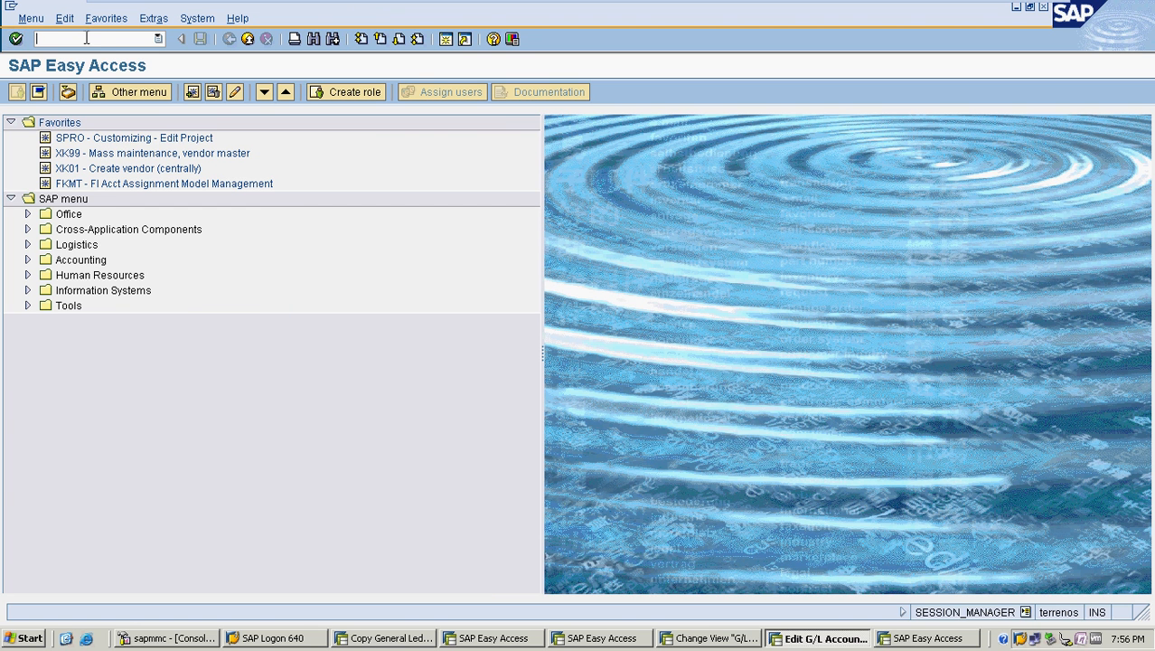
key(Return)
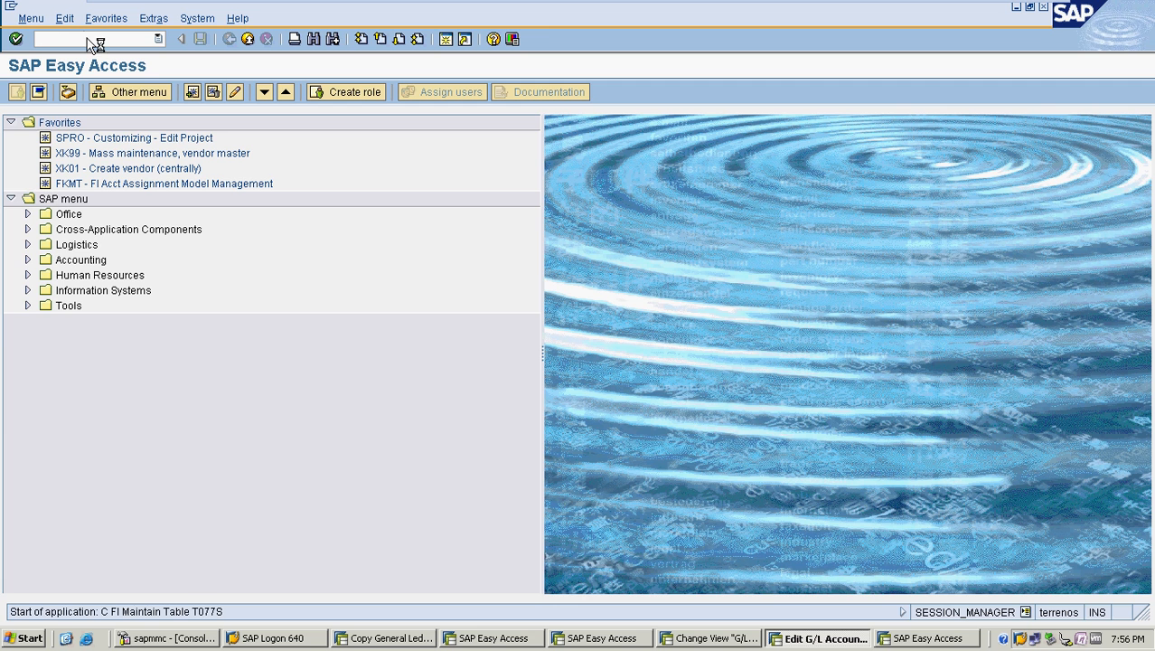
click(249, 399)
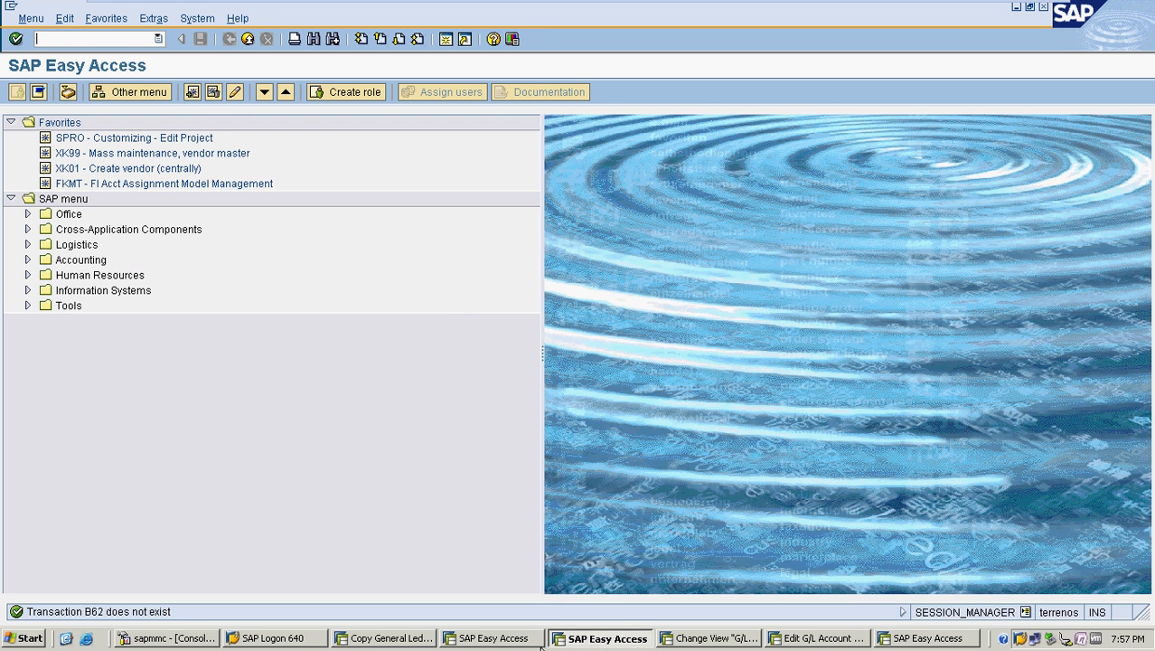
- Close the session with the G/L account master data copy and switch to the session with the G/L account groups
click(386, 640)
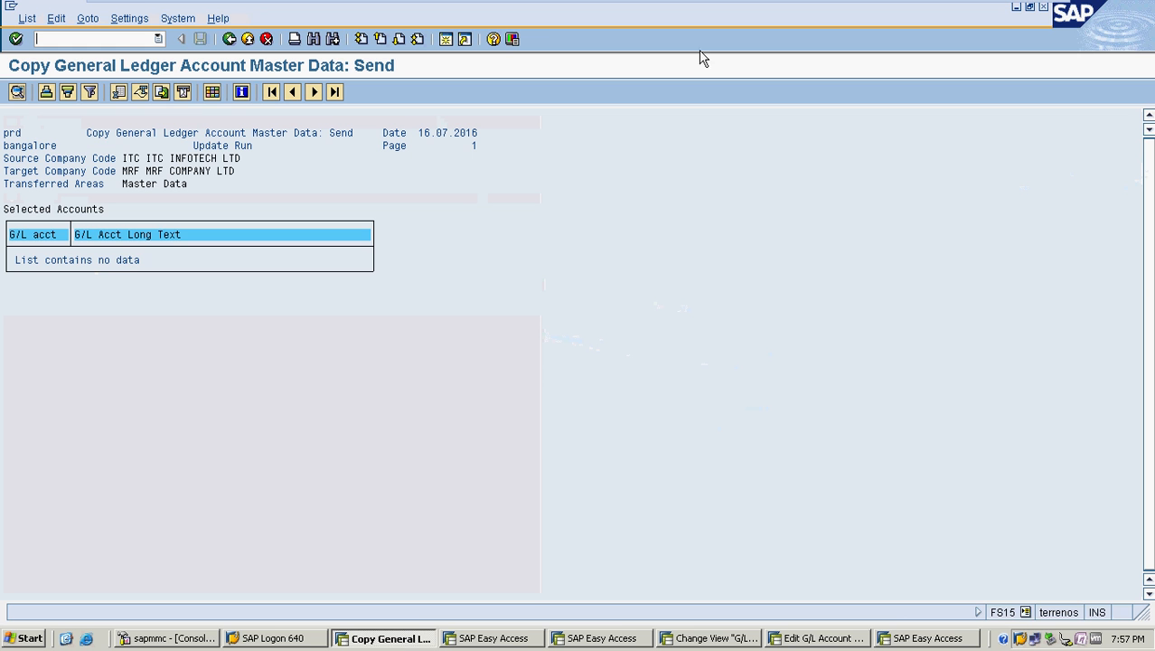
click(1044, 8)
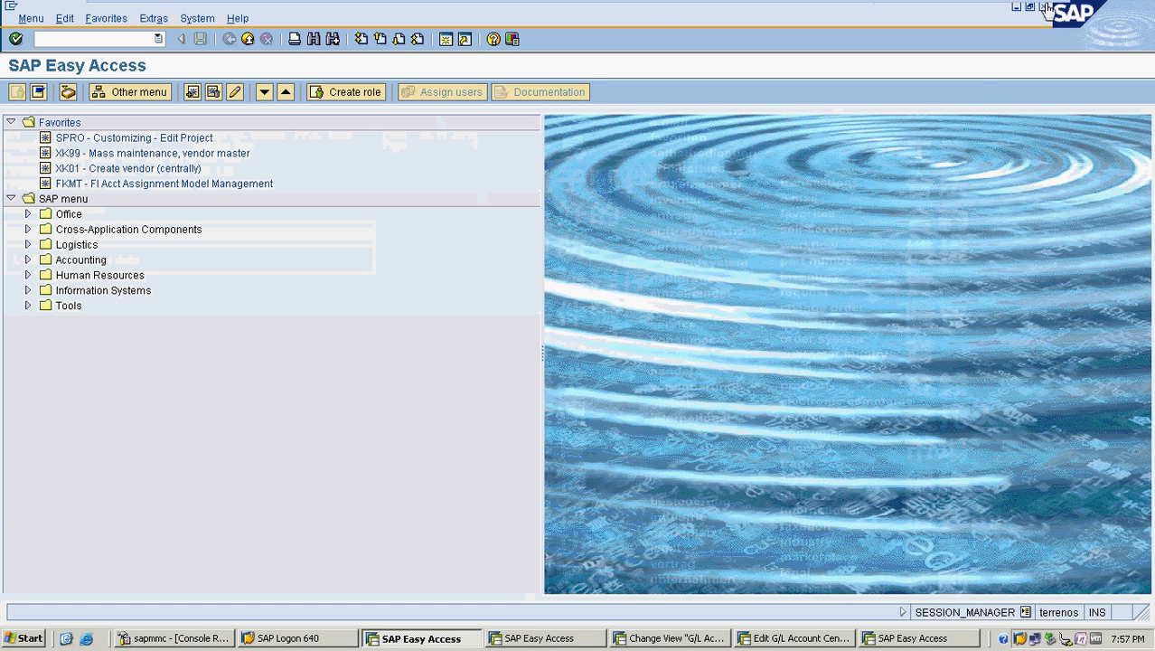
click(1043, 7)
click(230, 288)
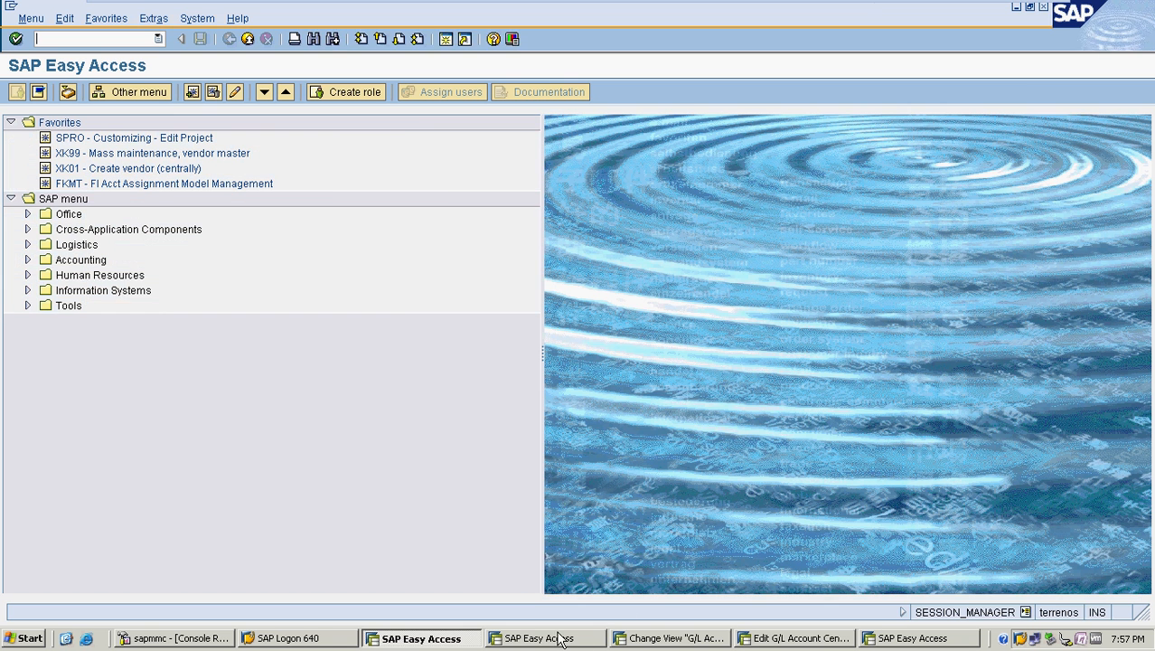
click(545, 639)
click(639, 639)
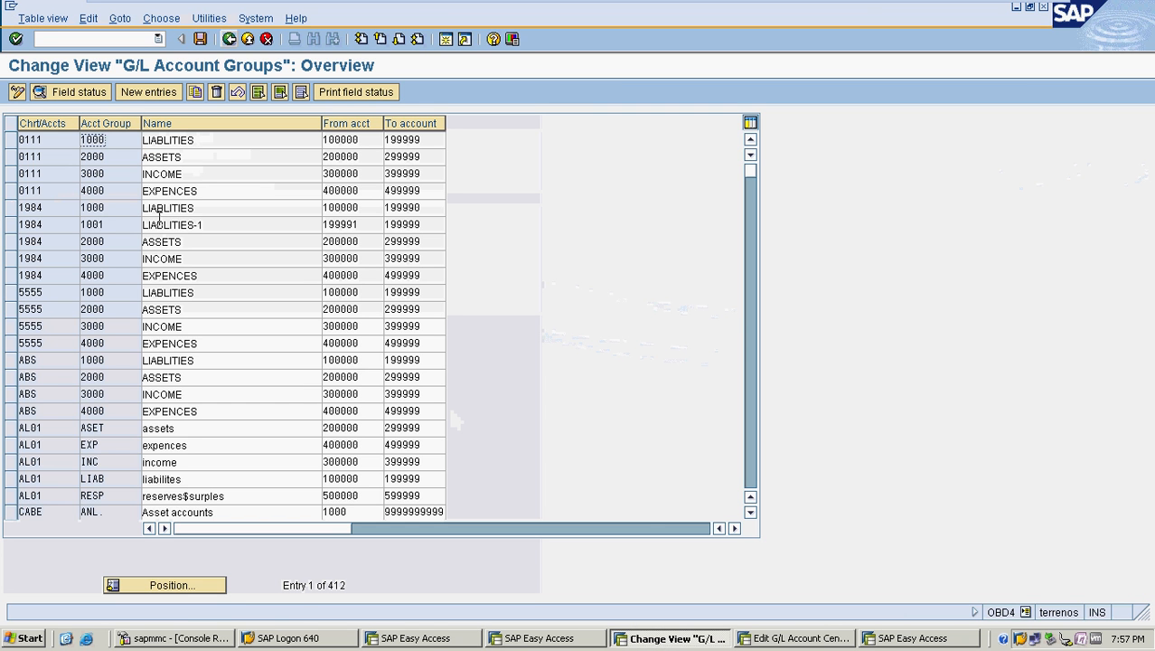
click(185, 586)
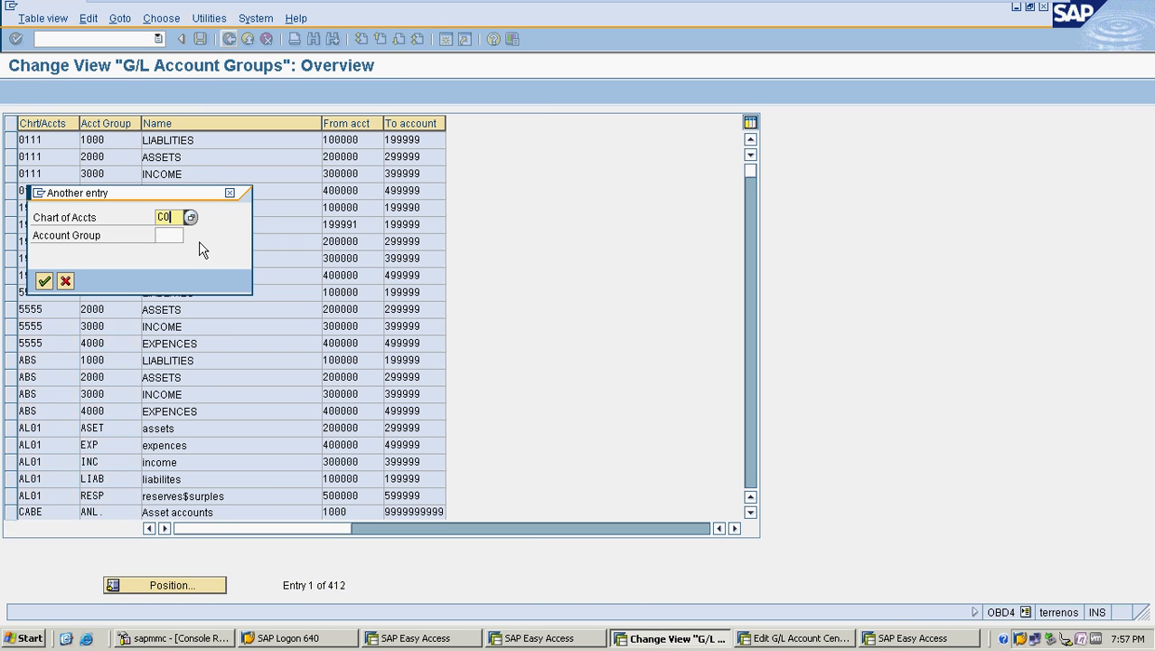
text(COCA)
key(Tab)
click(192, 238)
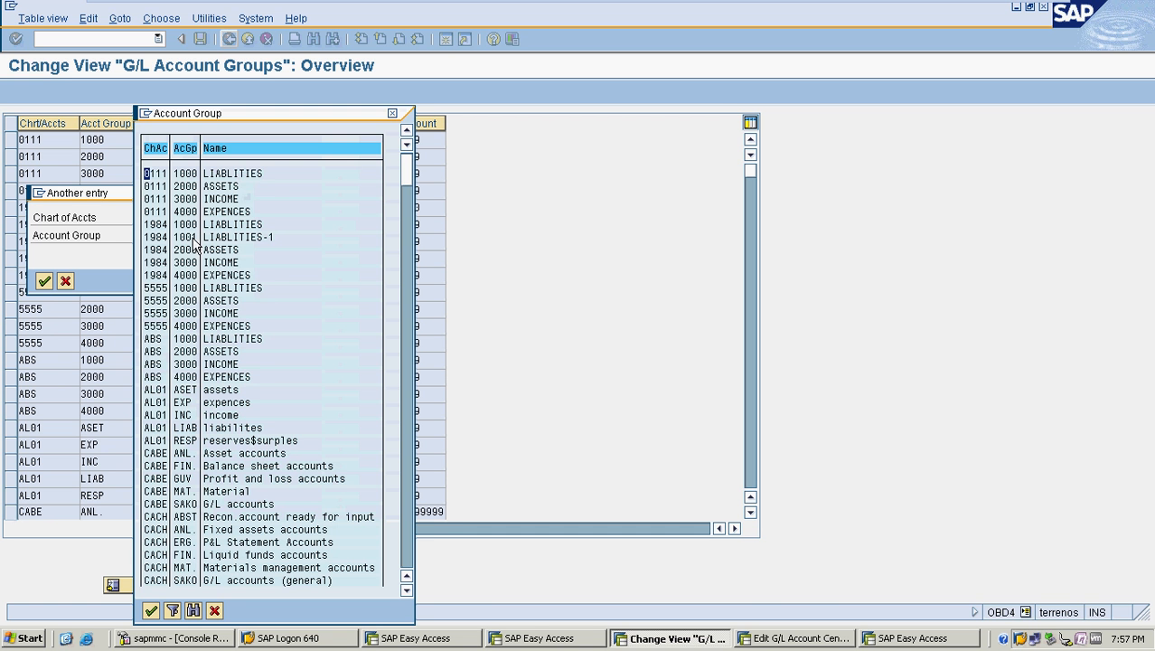
scroll(292, 330, down, 2)
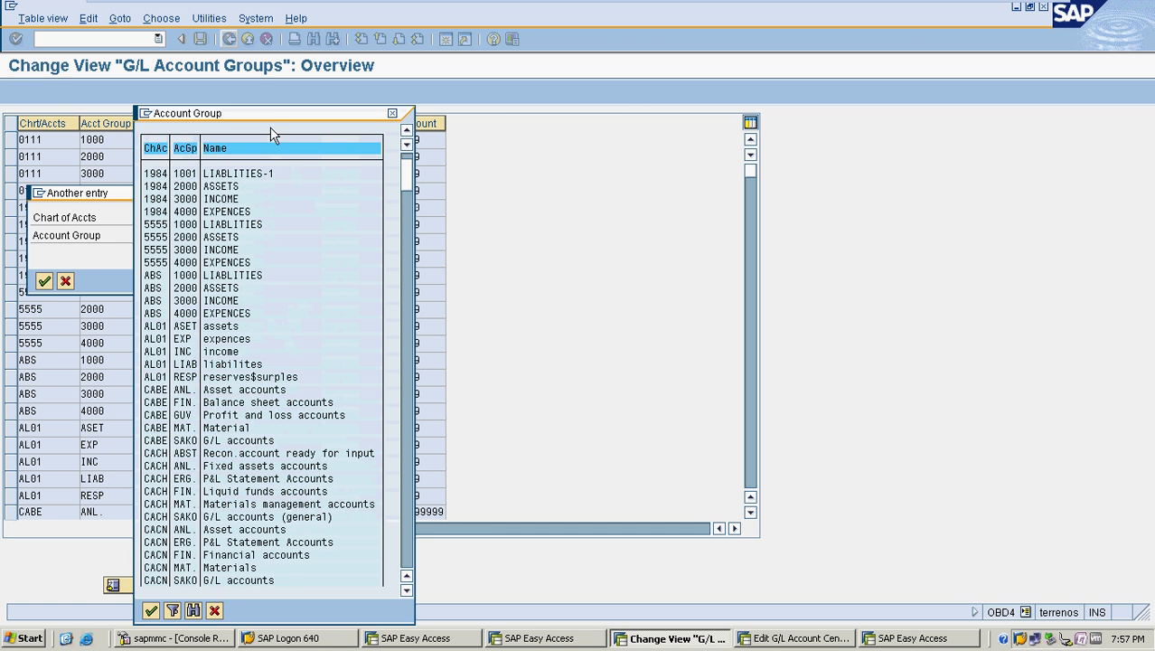
drag(273, 113, 391, 112)
scroll(339, 340, down, 1)
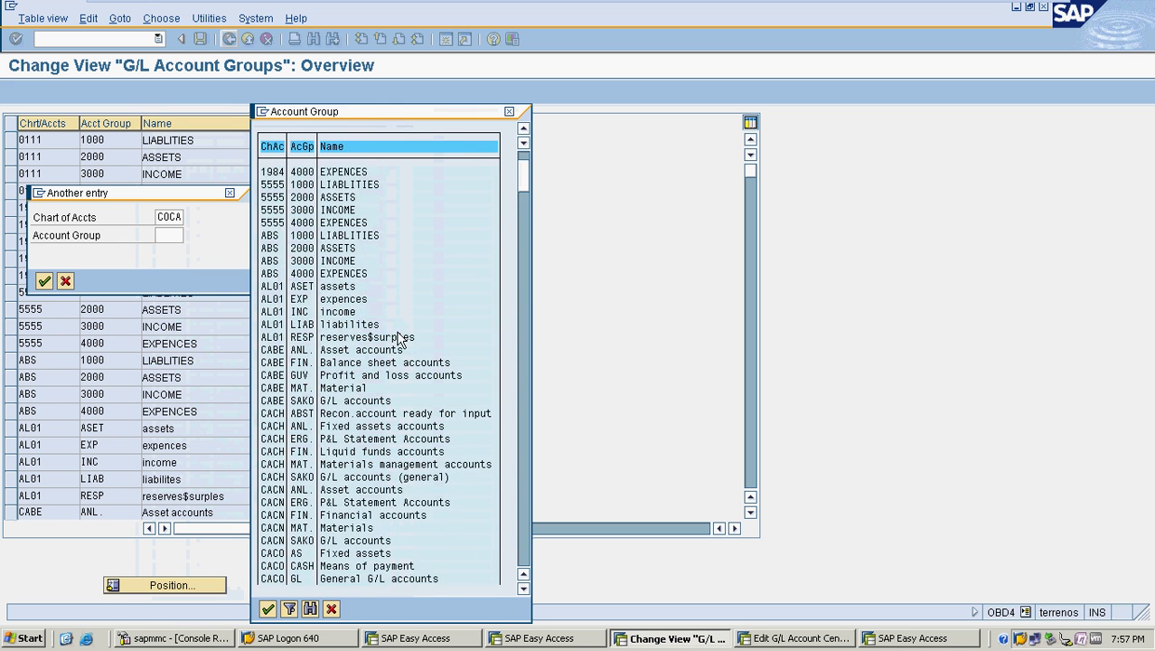
scroll(388, 417, down, 3)
scroll(389, 418, down, 2)
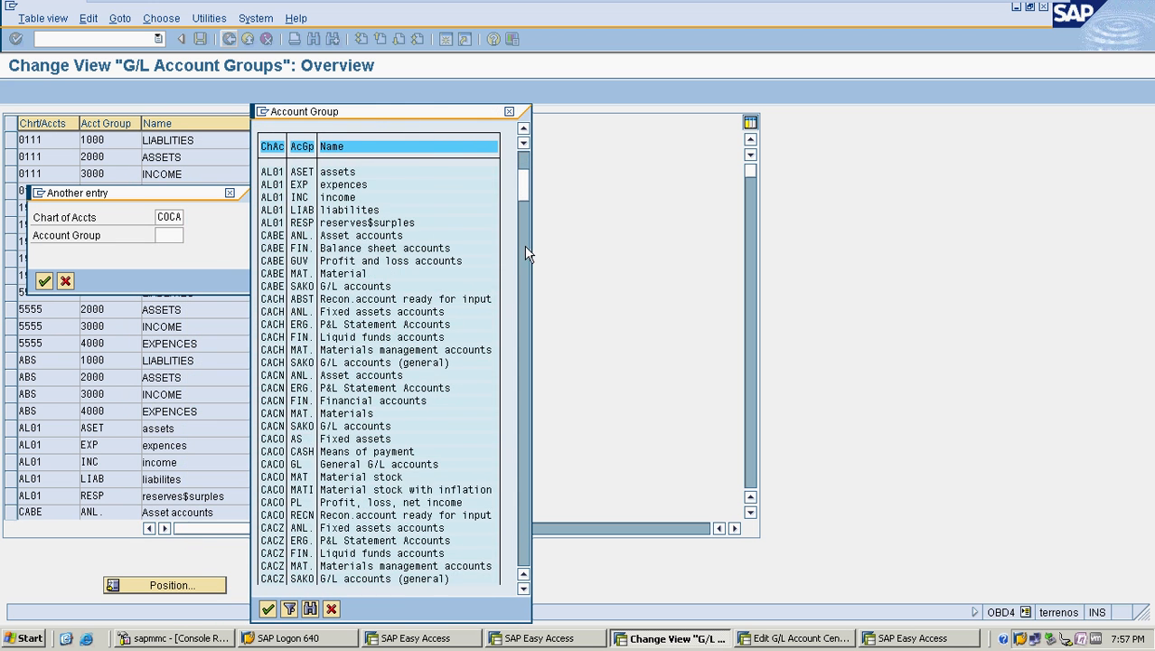
drag(523, 186, 522, 128)
click(510, 111)
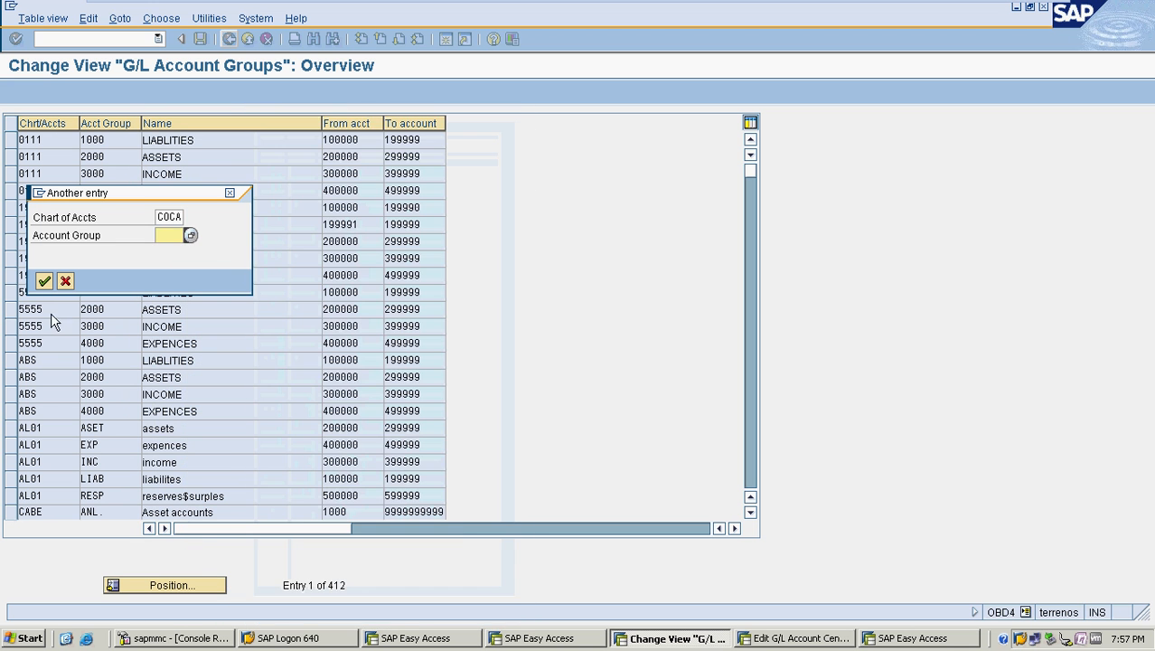
click(64, 282)
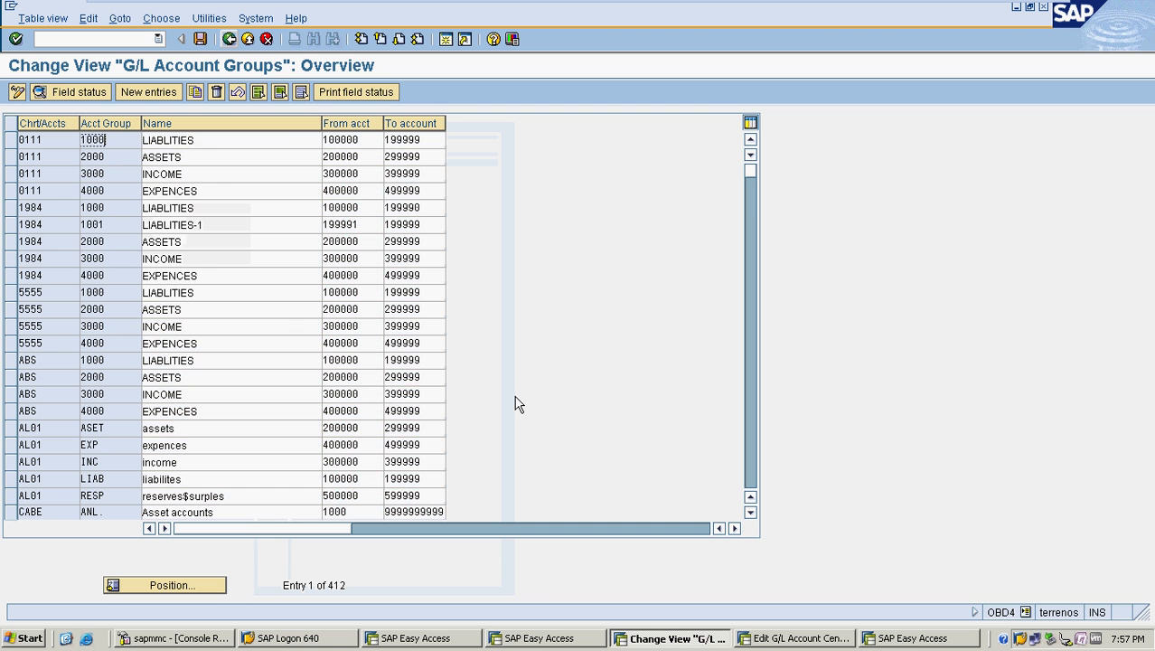
- Select the four account groups 1000 to 4000 of chart of accounts 0111 and copy them as new entries
key(Page_Down)
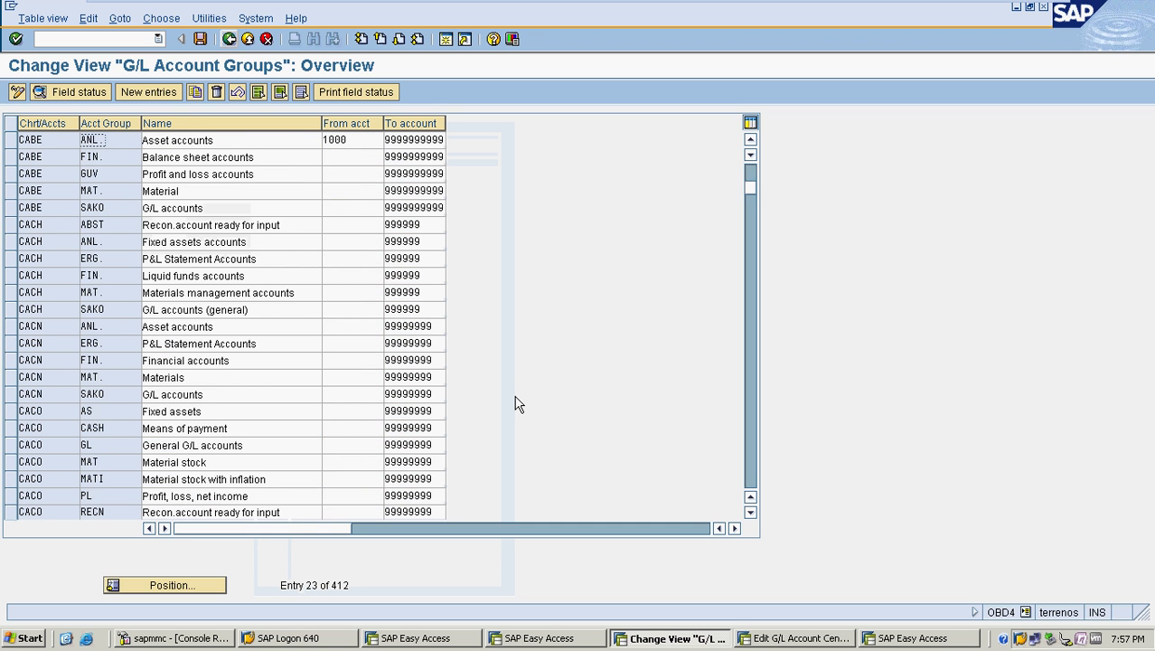
key(Page_Down)
key(Page_Down)
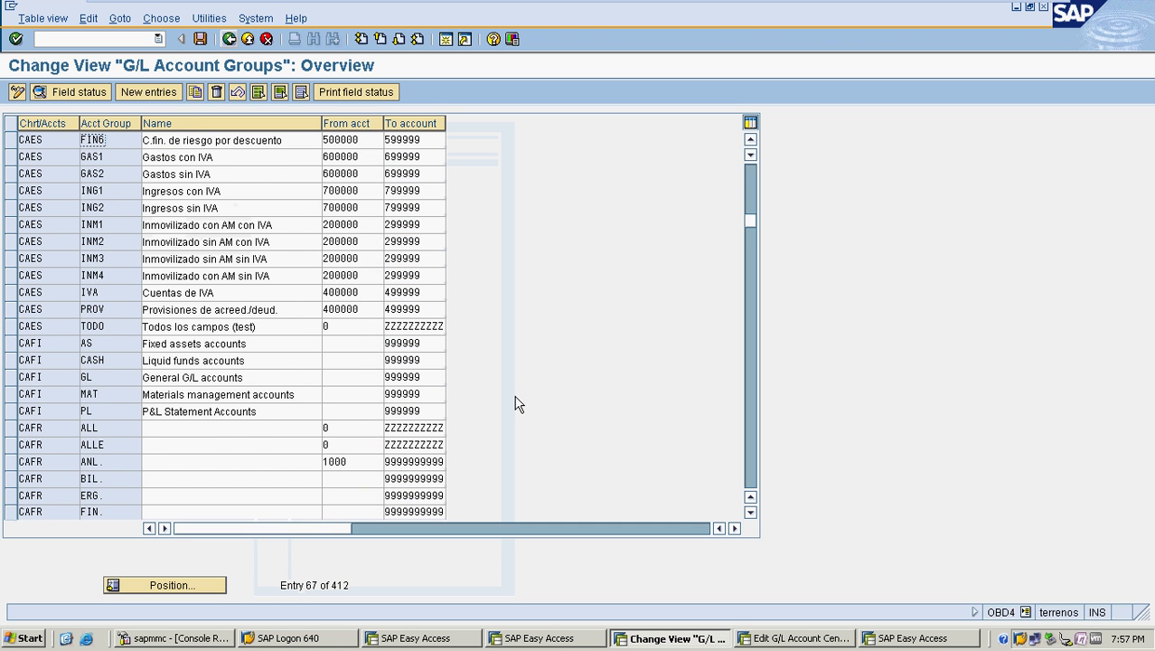
key(Page_Up)
key(Page_Up)
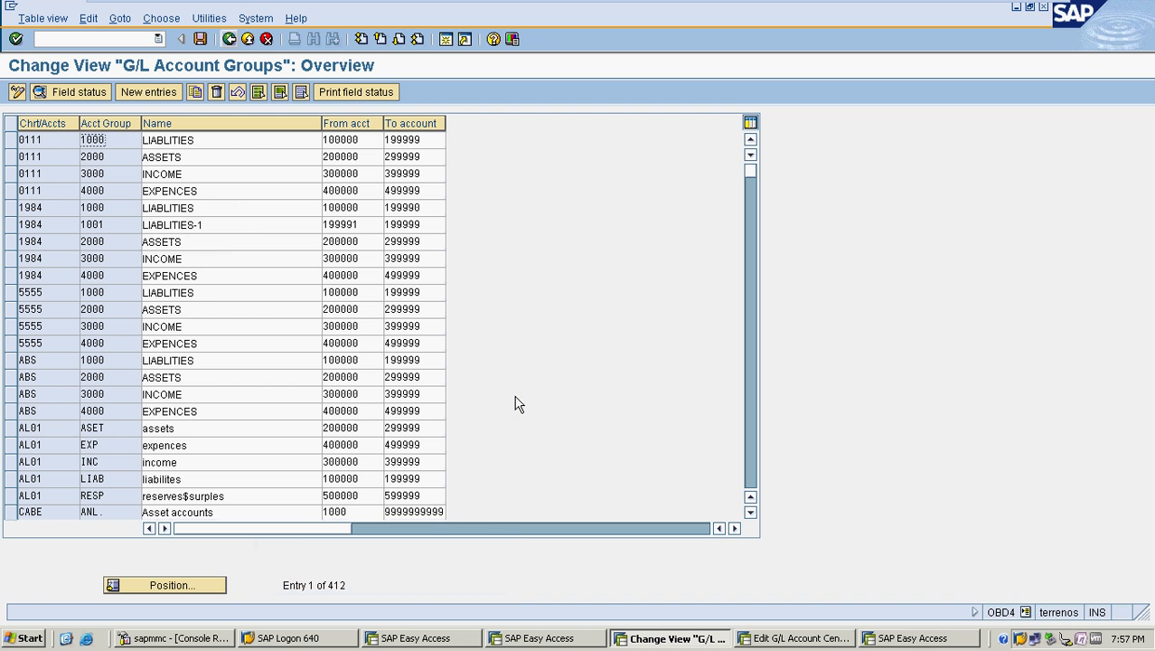
drag(13, 140, 16, 200)
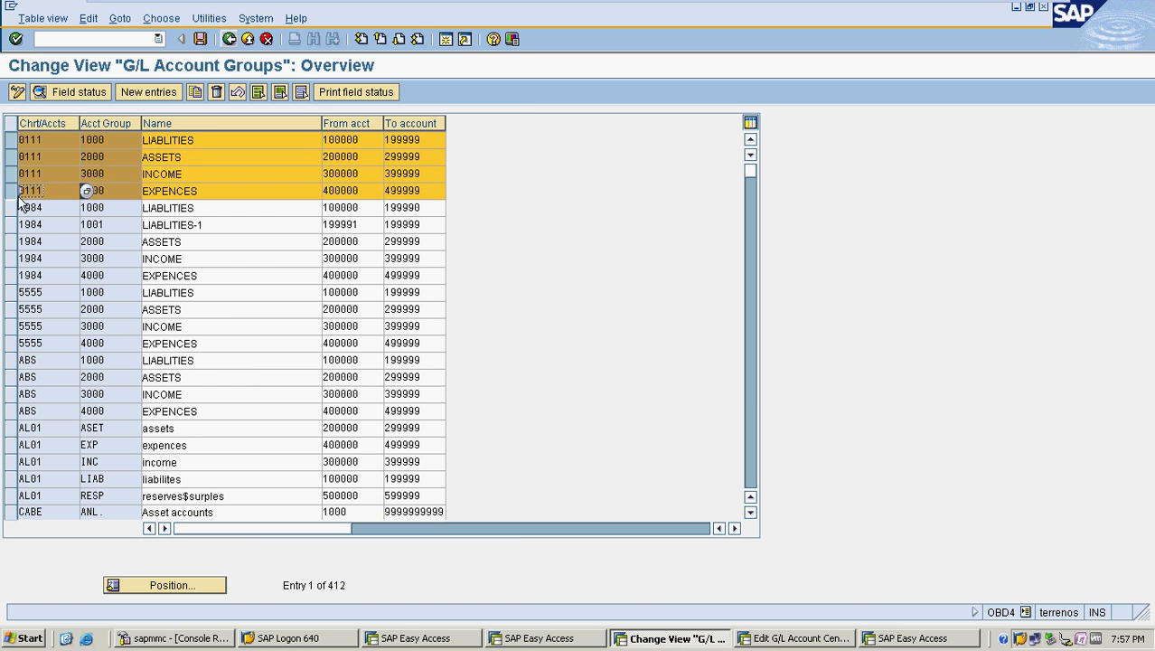
click(195, 91)
- Set the chart of accounts of the copied LIABLITIES group to MRF, chosen from the list of possible values
click(69, 139)
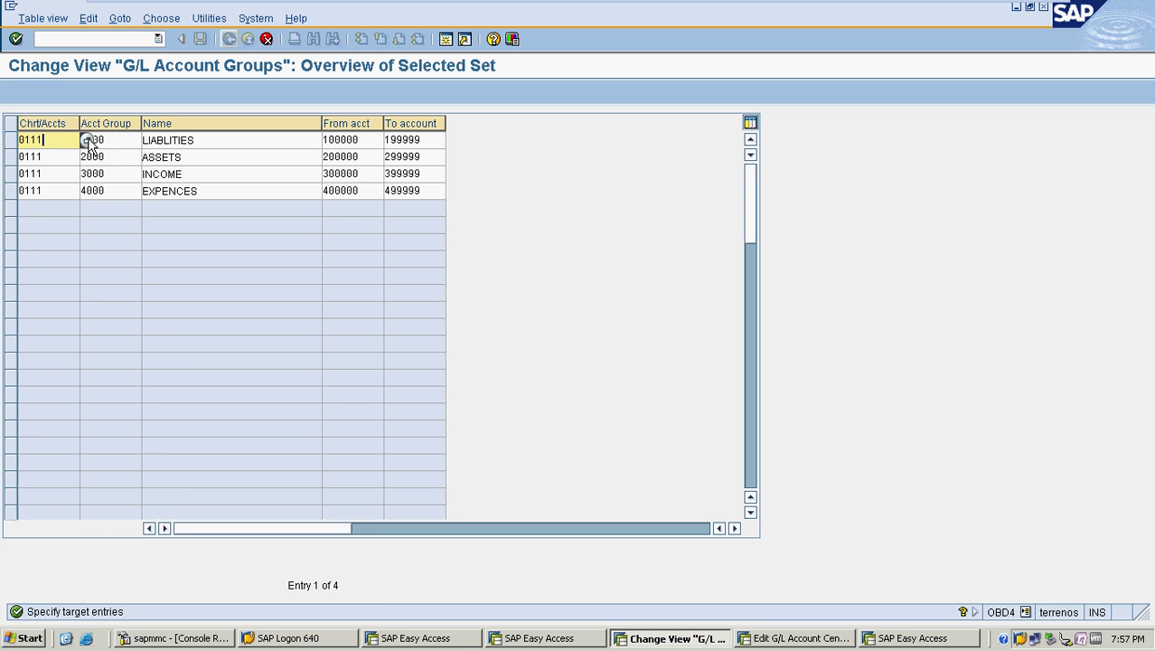
key(F4)
scroll(202, 331, down, 3)
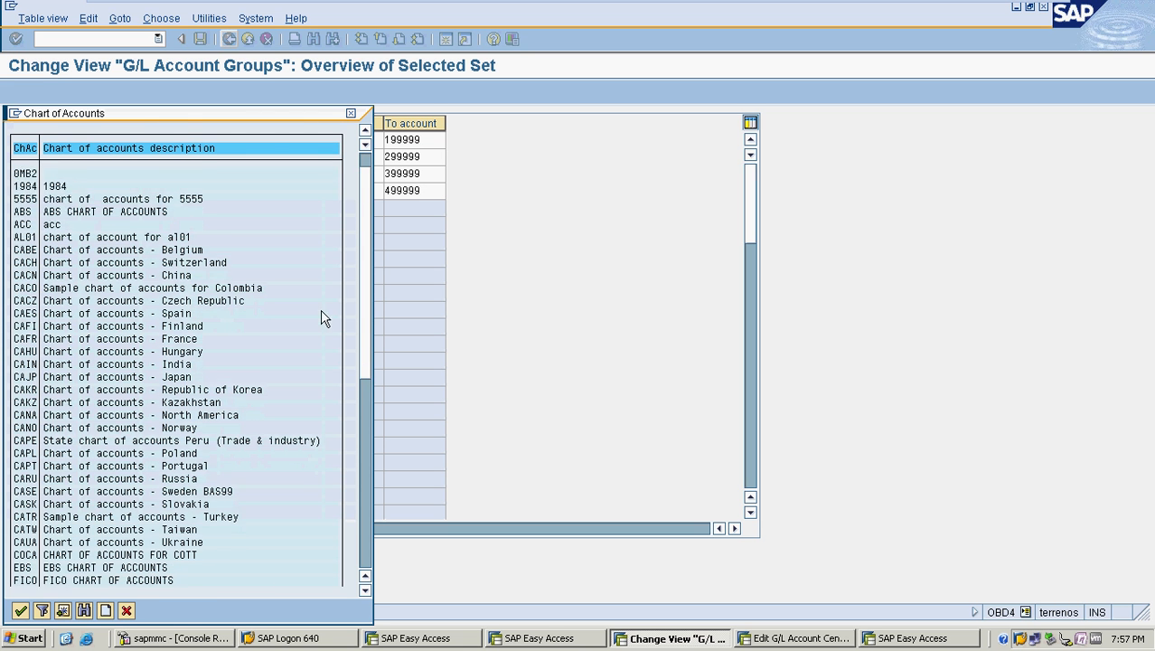
scroll(202, 331, down, 4)
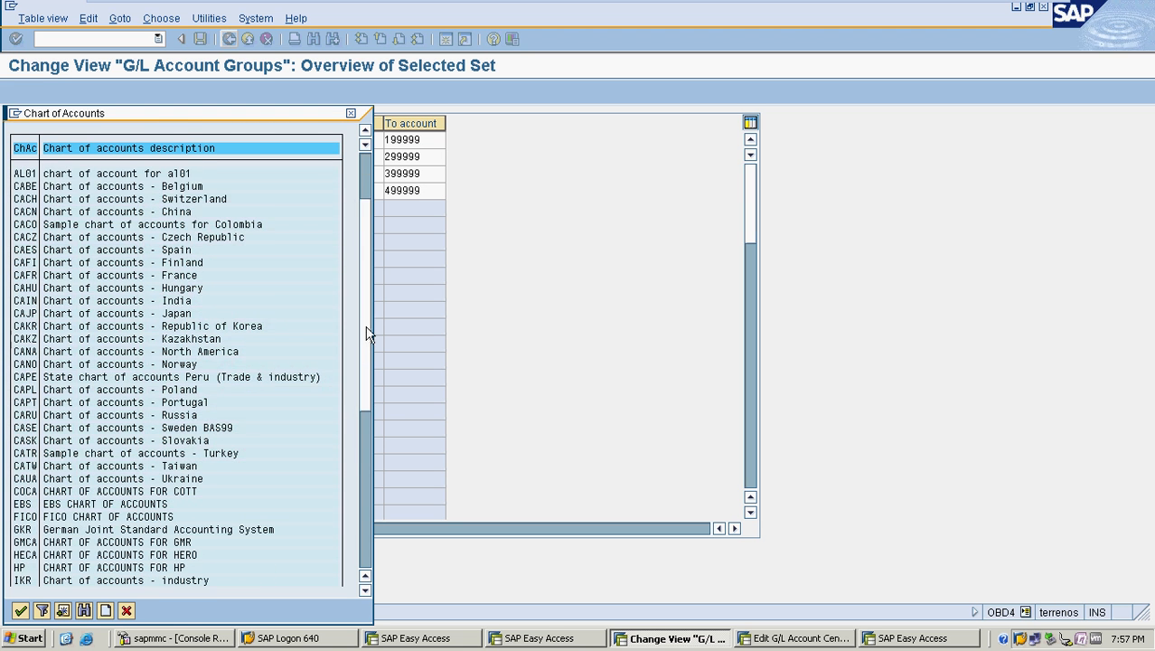
scroll(142, 432, down, 8)
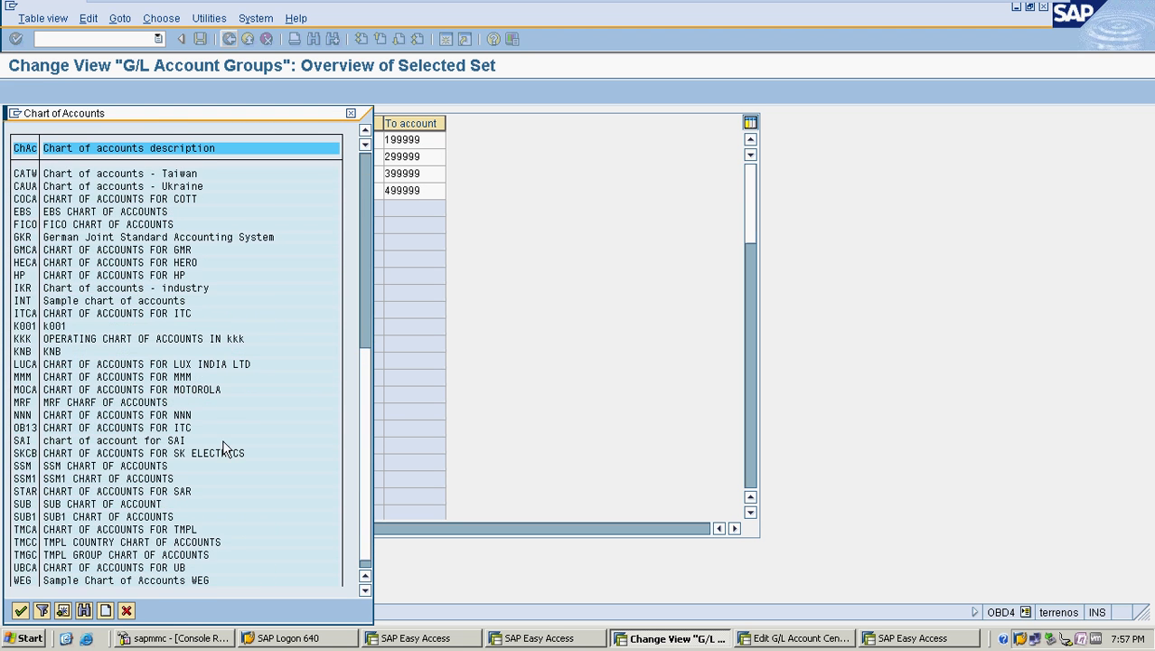
double_click(27, 406)
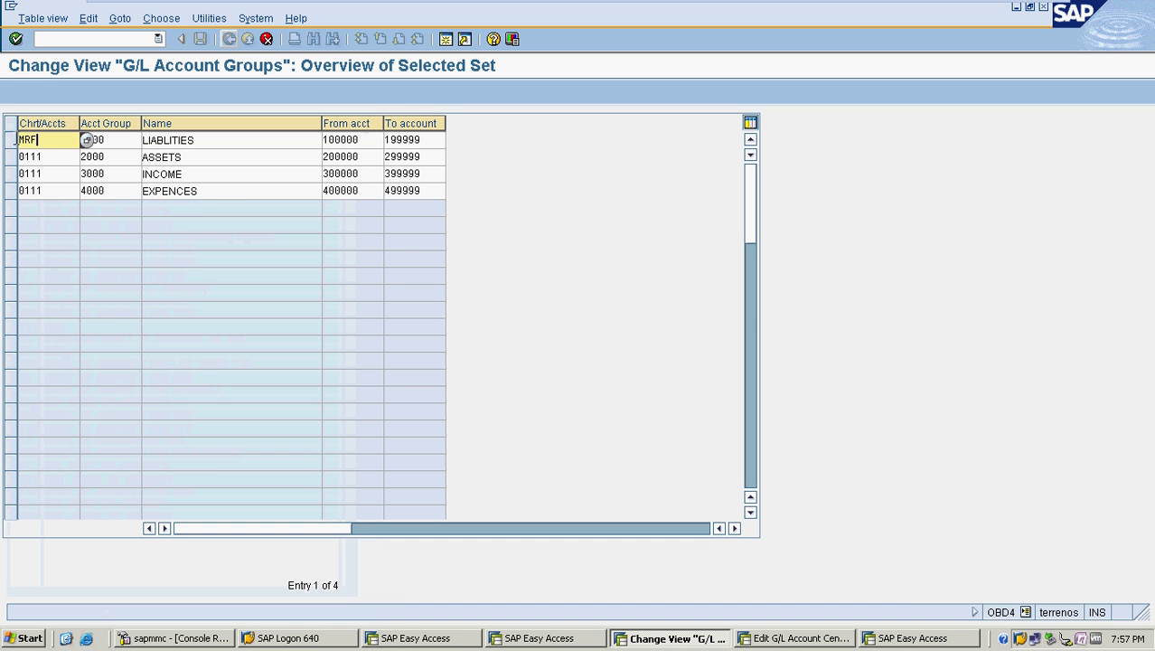
- Replace the chart of accounts of the copied ASSETS group with MRF and confirm the entry
click(73, 160)
key(BackSpace)
key(BackSpace)
key(BackSpace)
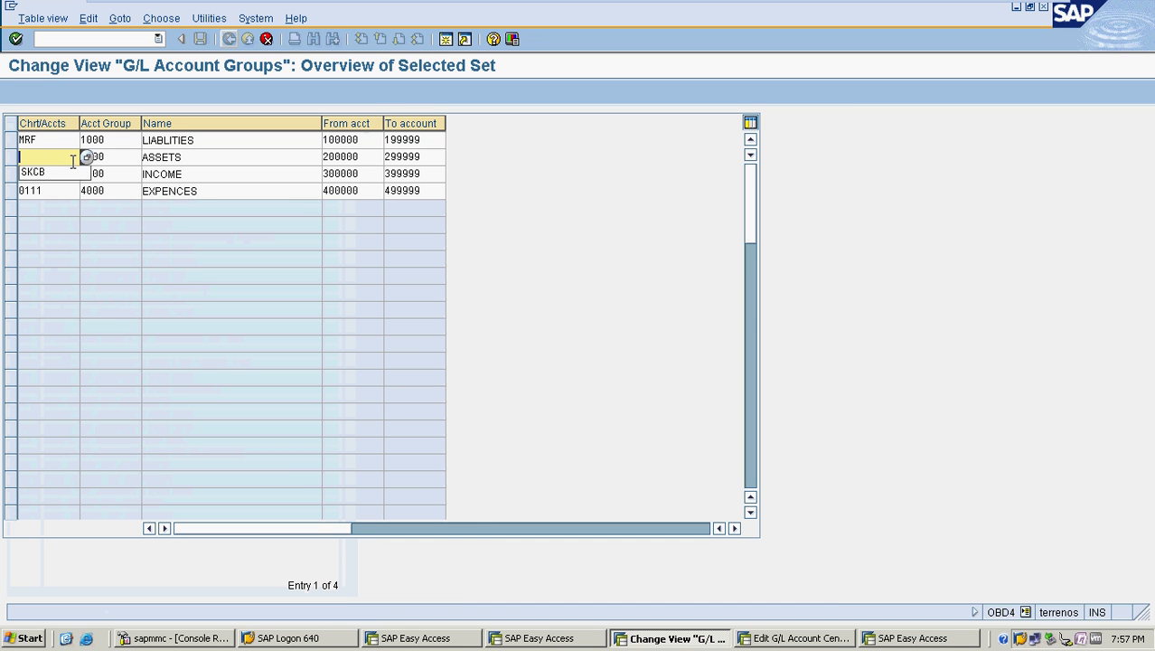
key(Escape)
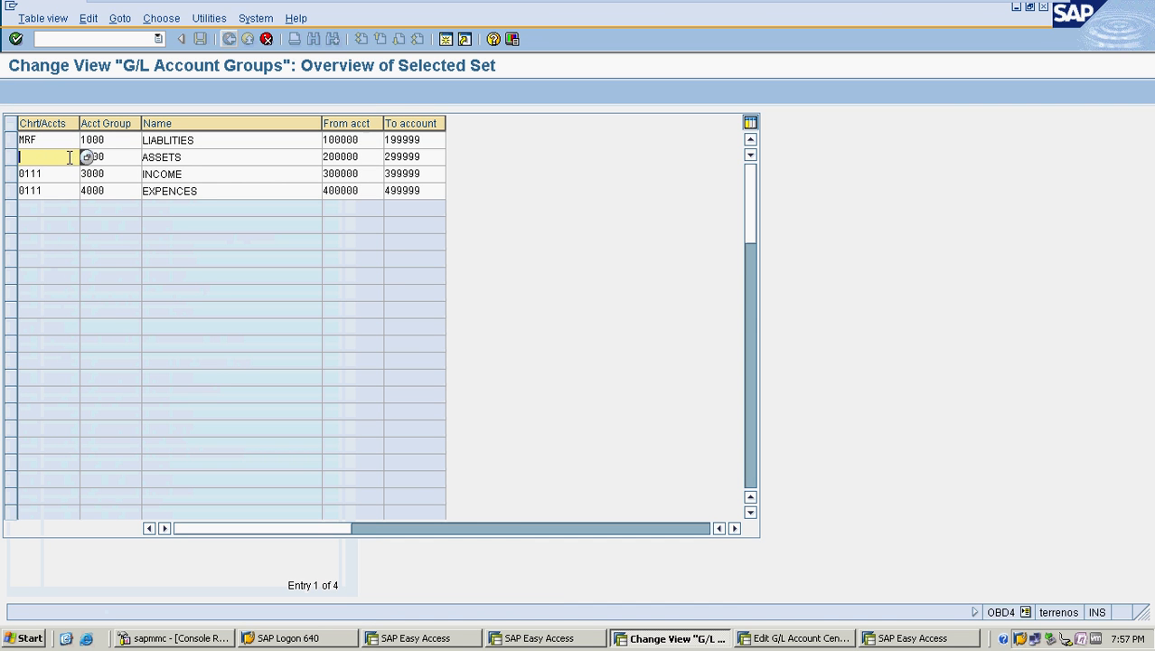
text(MRF)
key(Return)
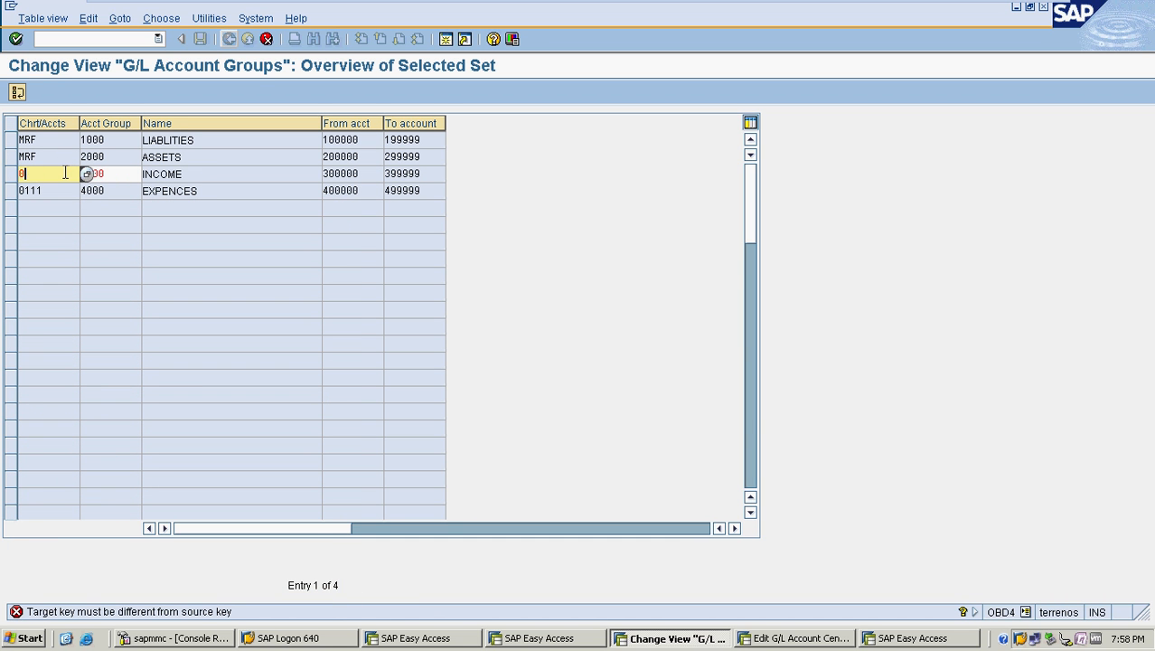
- Replace the chart of accounts of the copied INCOME and EXPENCES groups with MRF and confirm the copied entries
key(BackSpace)
text(MRF)
key(Return)
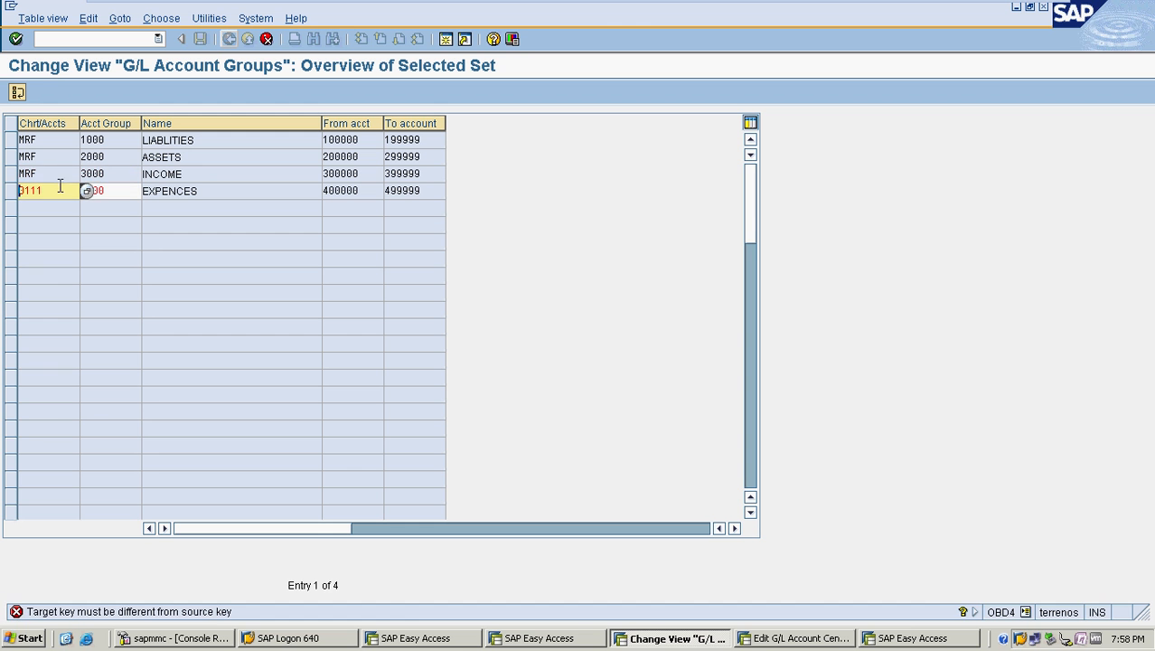
key(BackSpace)
key(BackSpace)
key(BackSpace)
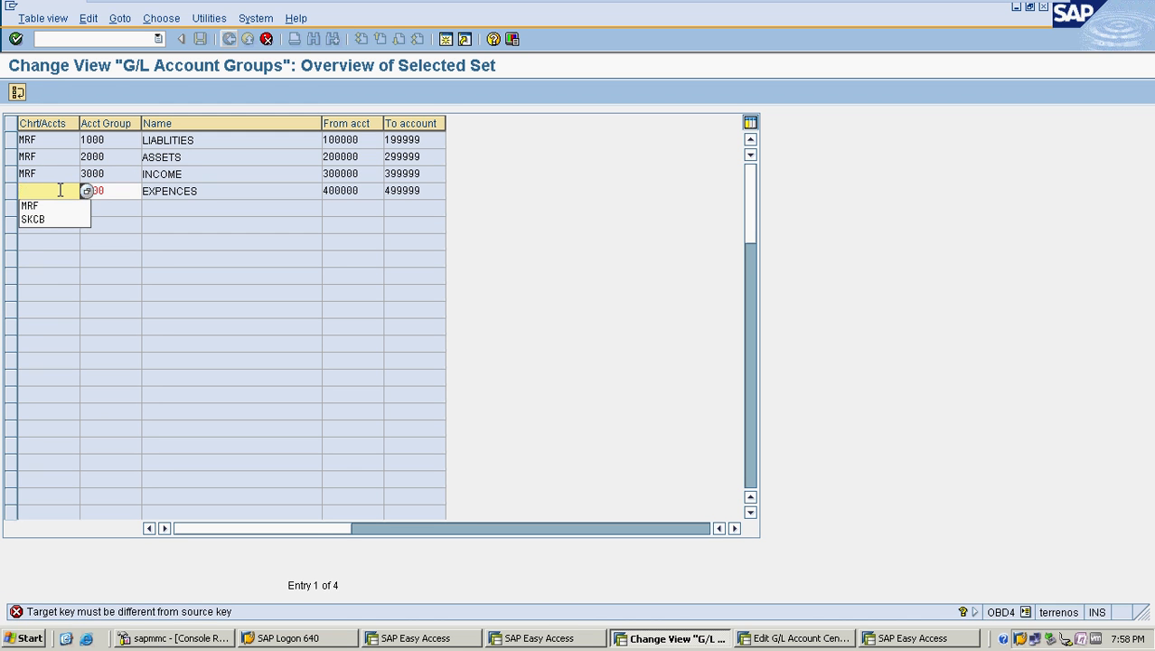
text(MRF)
key(Return)
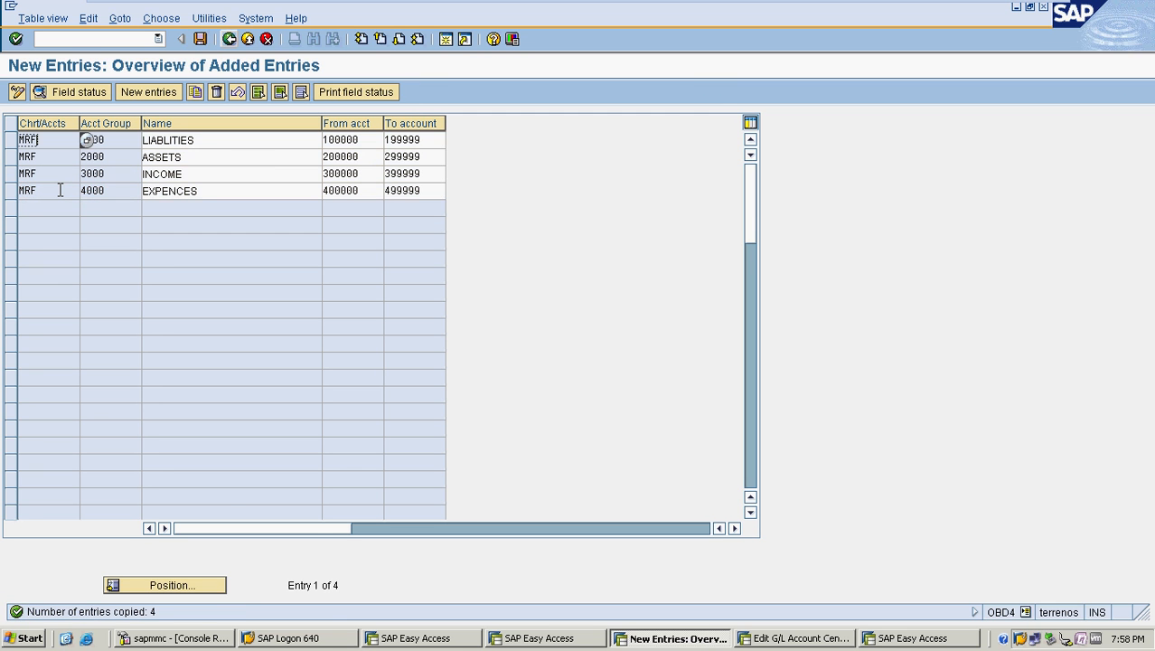
- Save the new MRF account groups and leave the G/L account groups view
key(ctrl+s)
click(43, 262)
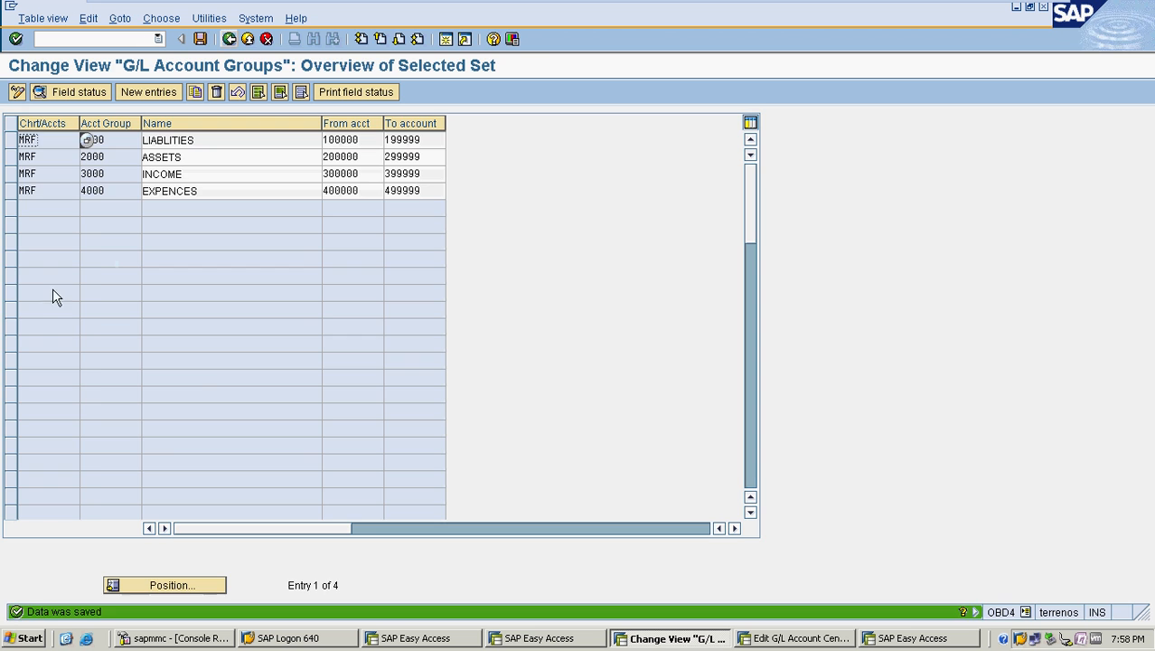
click(228, 39)
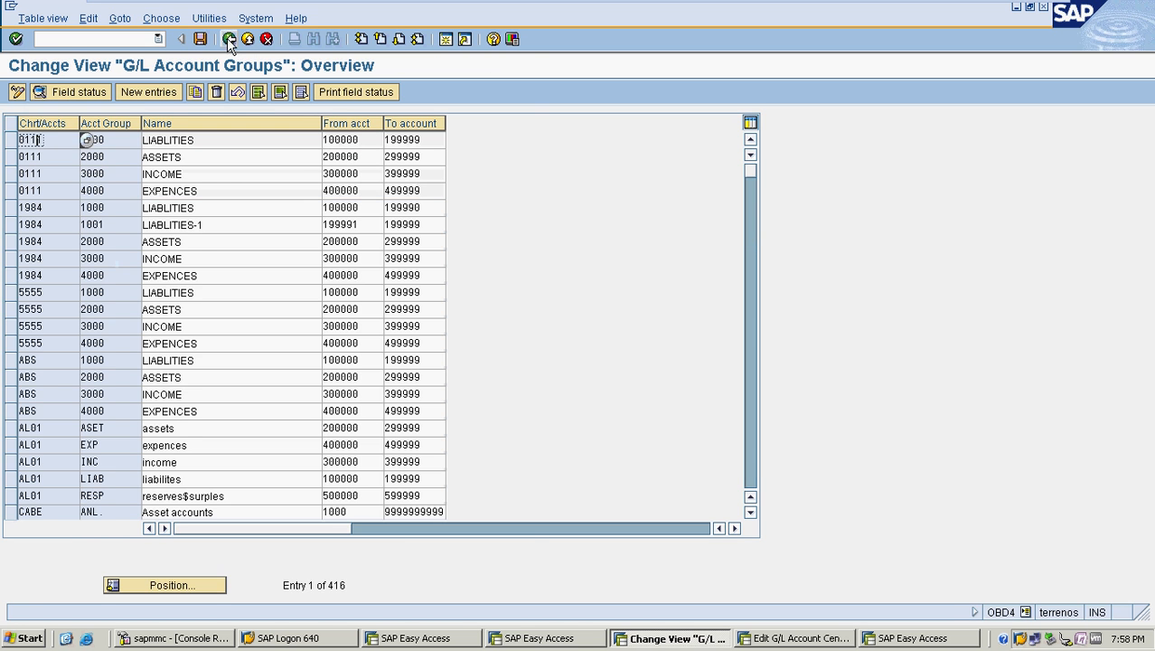
click(227, 38)
- In the session for editing G/L accounts centrally, look up the G/L accounts of company code COTT, then close that session
click(913, 638)
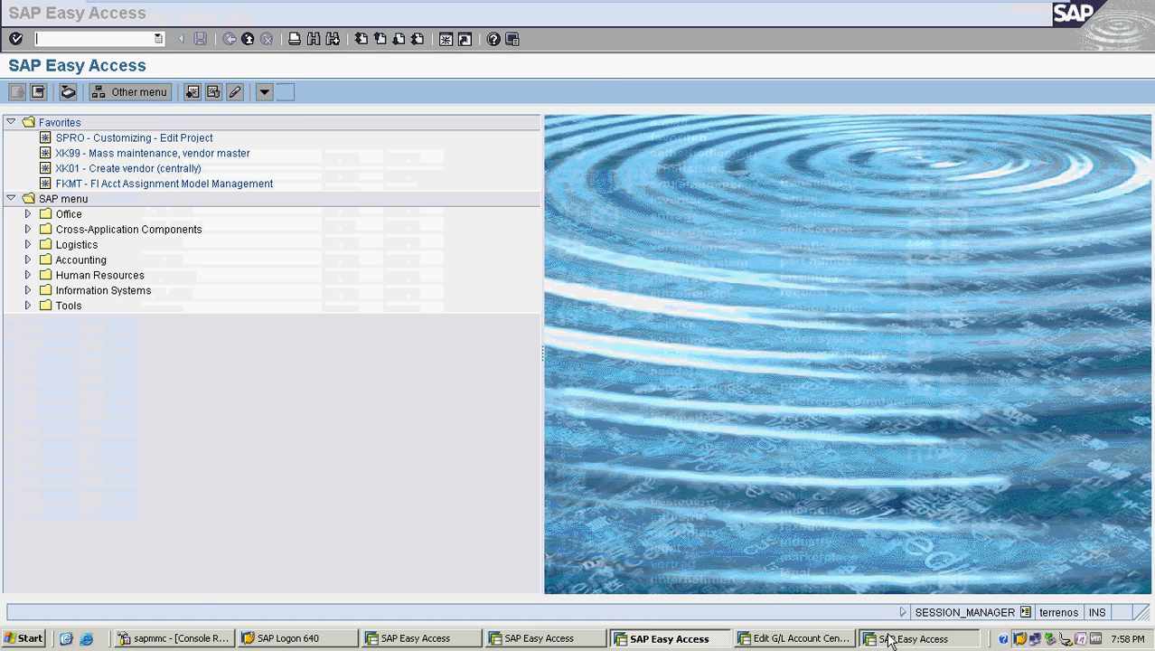
click(813, 638)
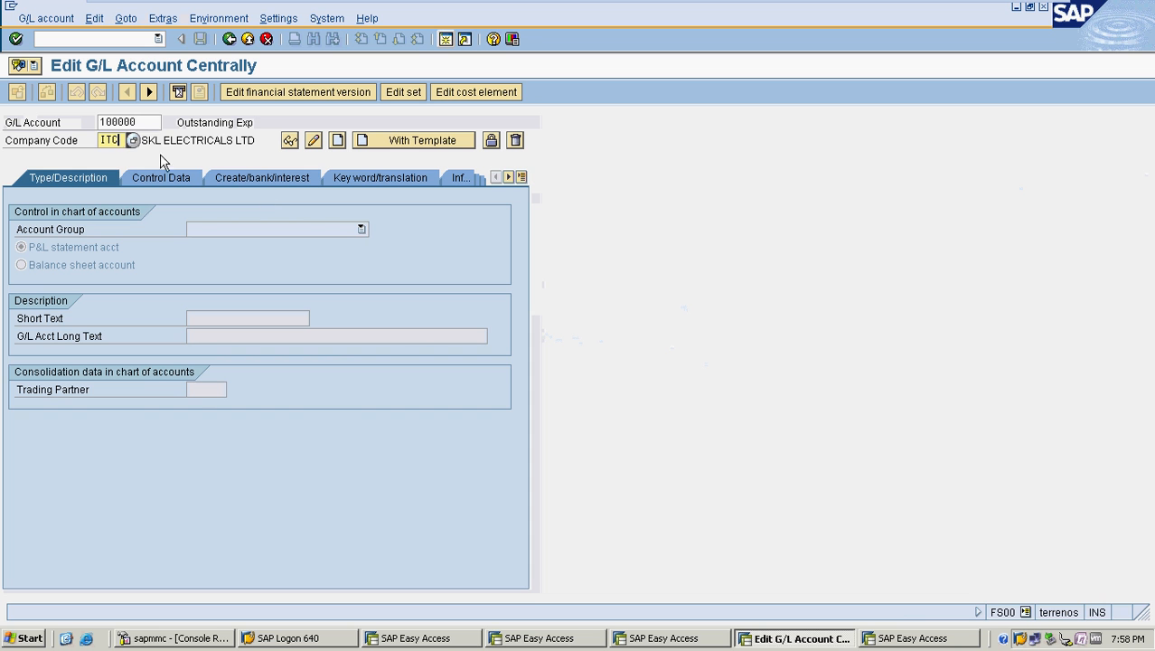
key(BackSpace)
key(BackSpace)
key(BackSpace)
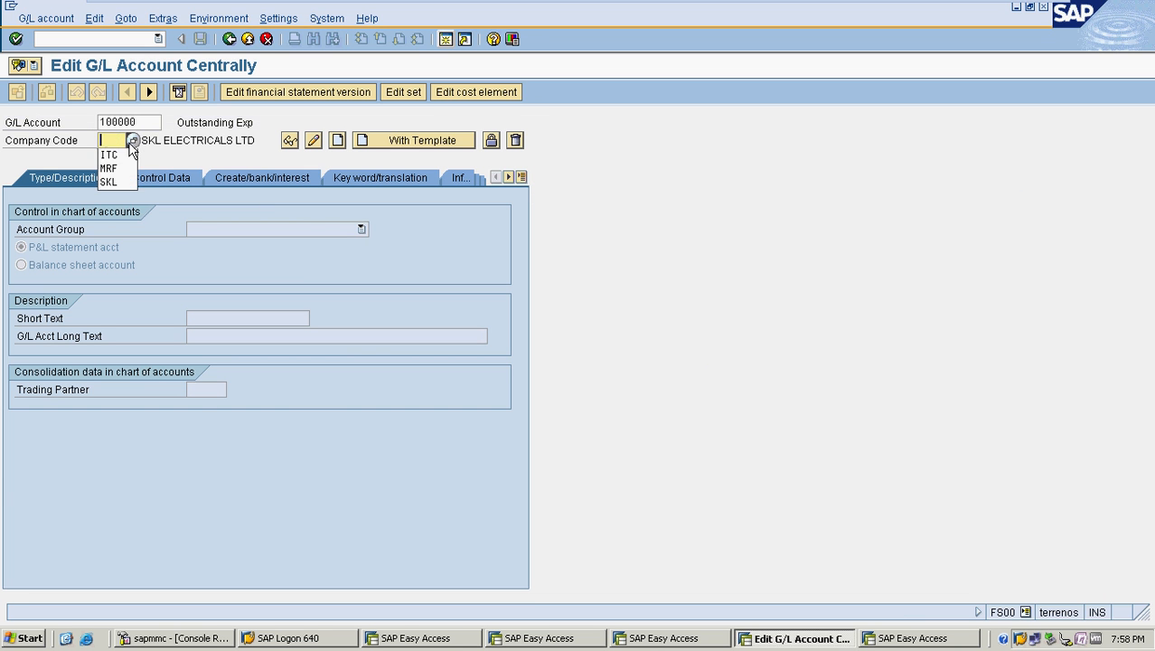
text(COTT)
key(shift+Tab)
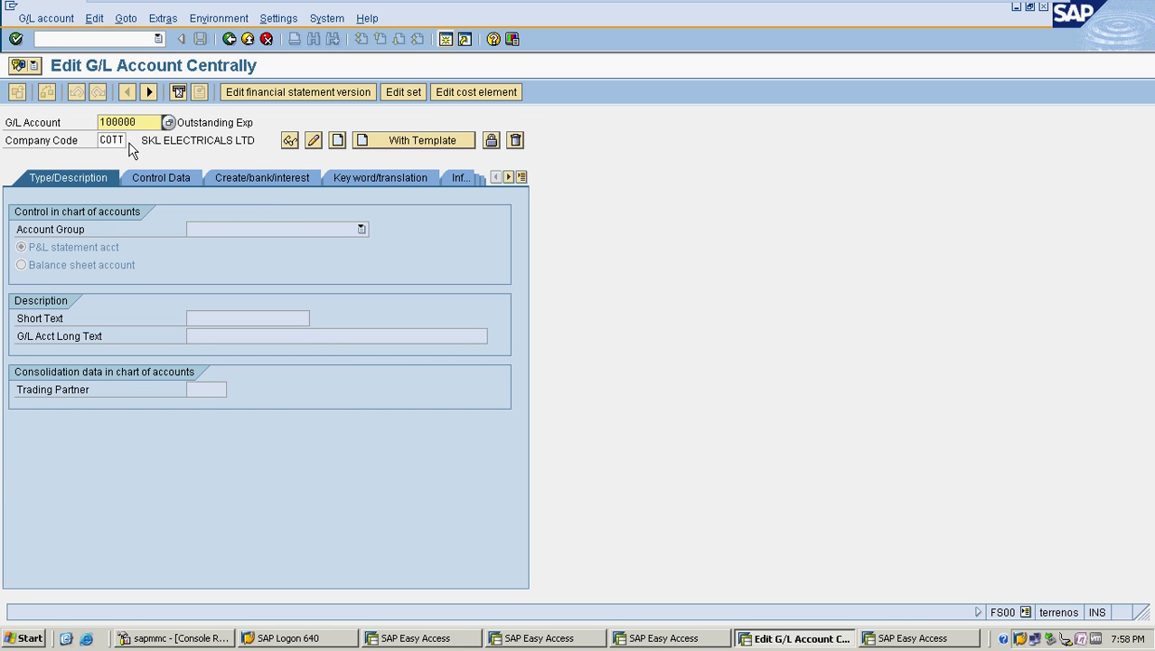
click(168, 122)
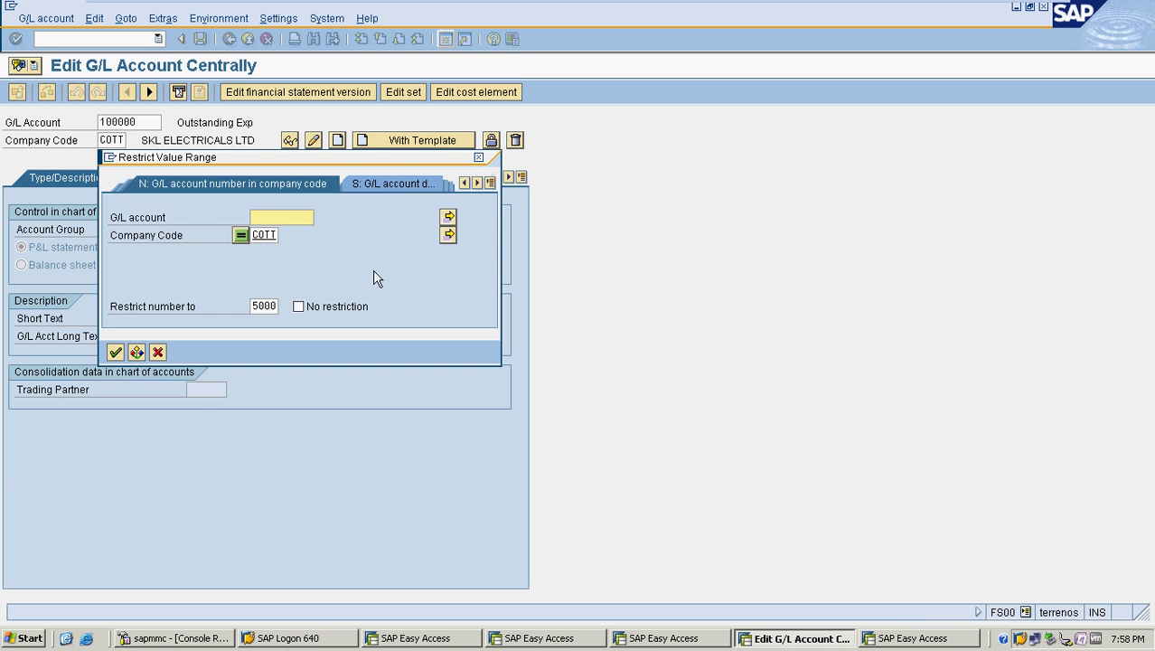
key(Return)
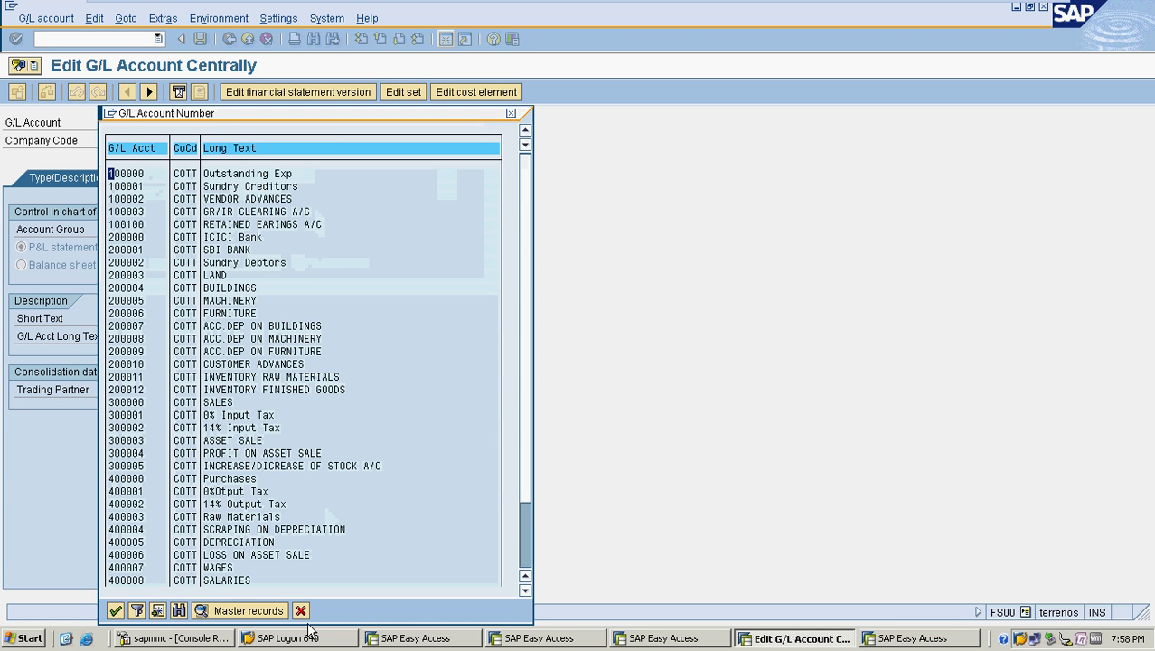
key(Return)
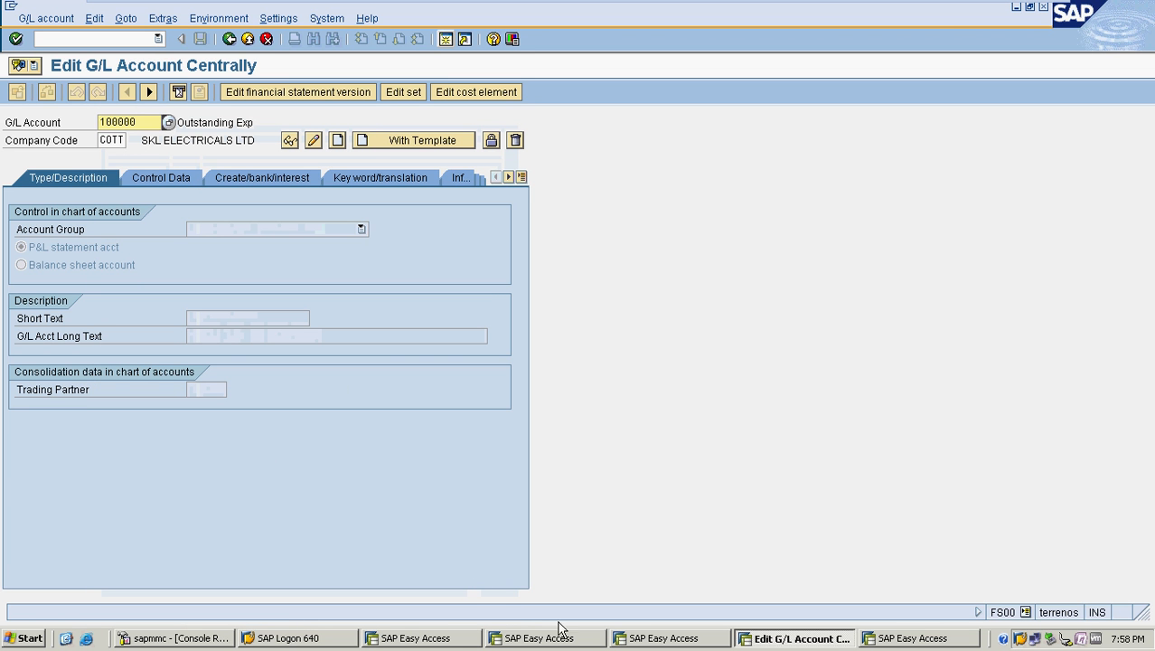
click(1044, 8)
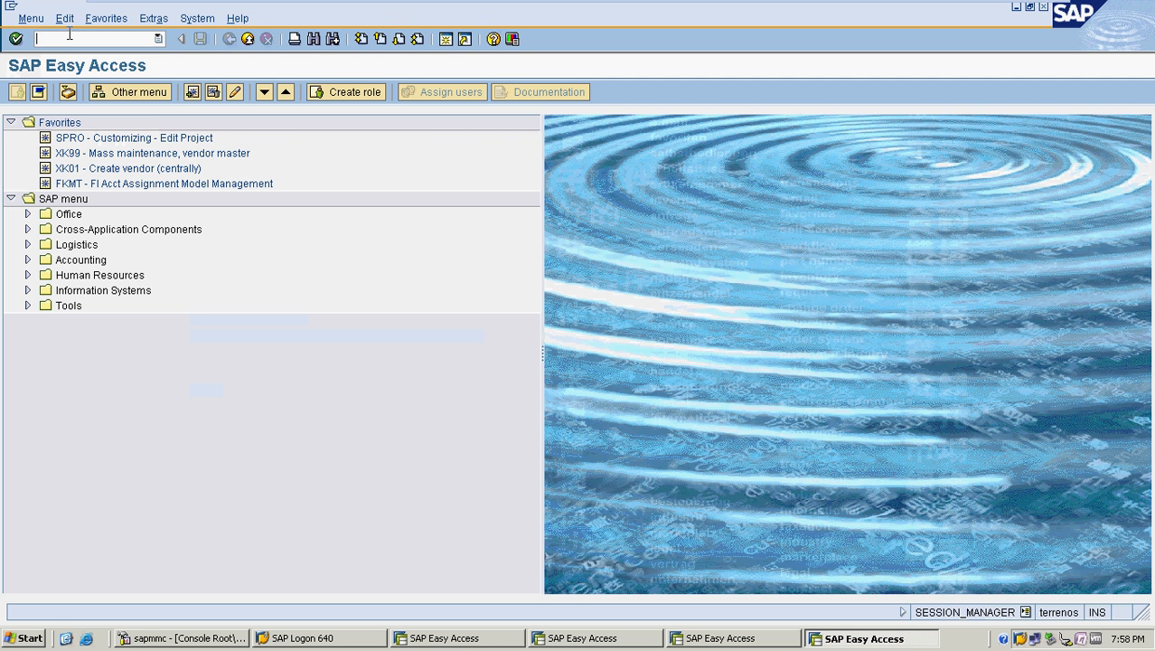
- Start transaction FS15 and select G/L accounts 1 to 999999 of source company code COTT
key(Return)
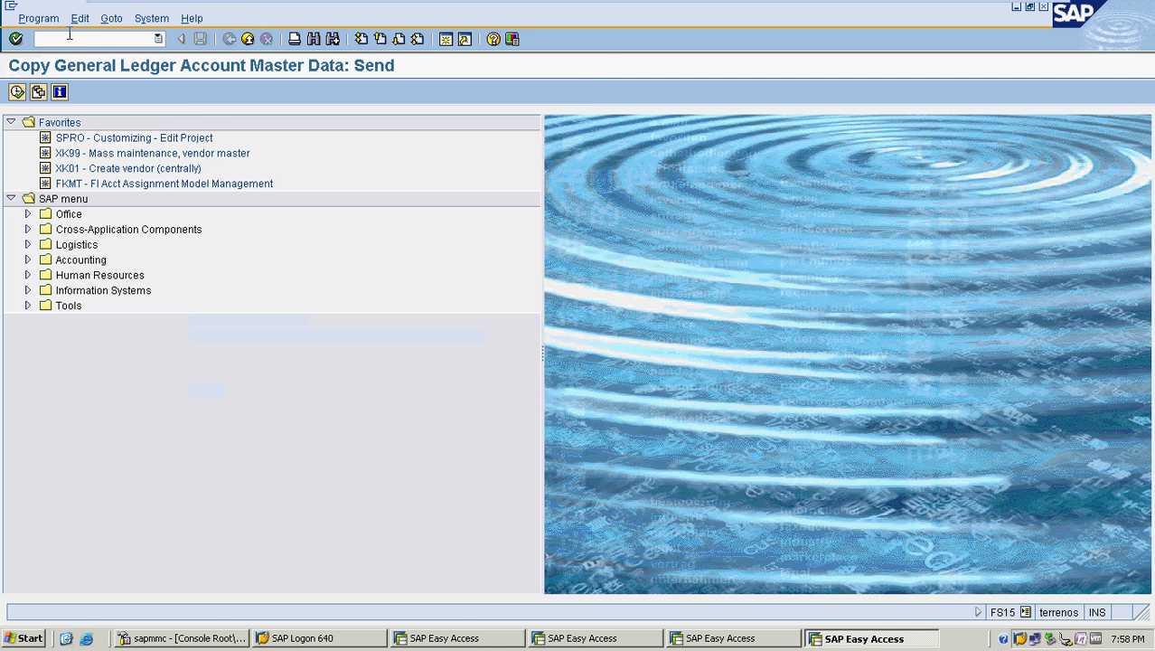
text(1)
key(Tab)
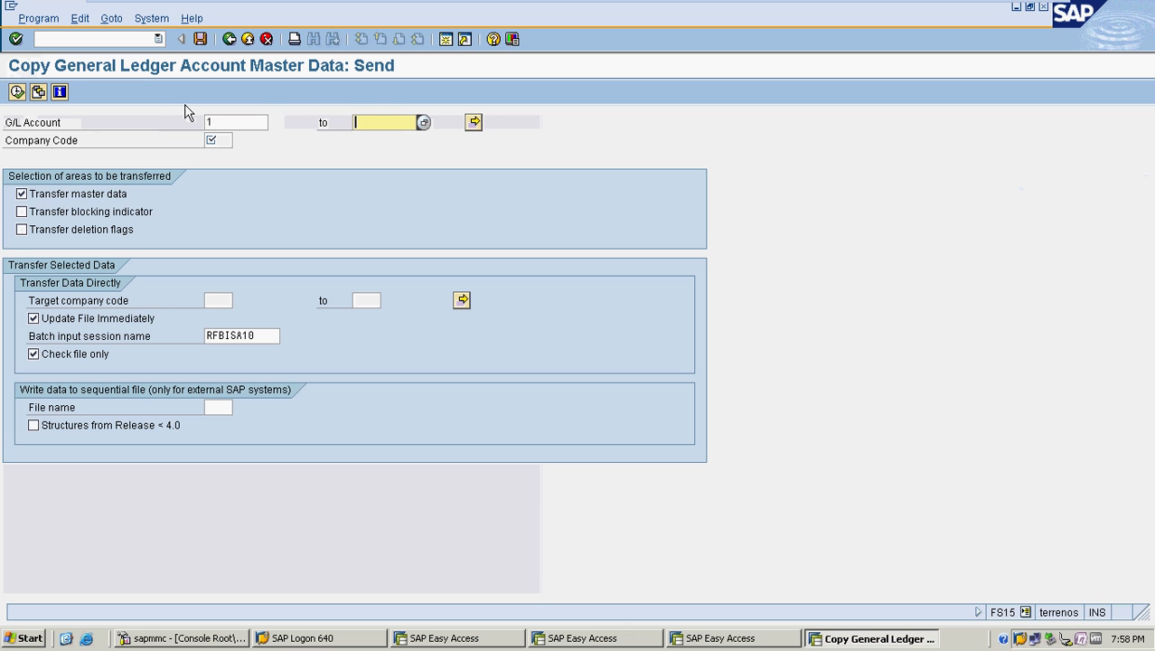
text(999)
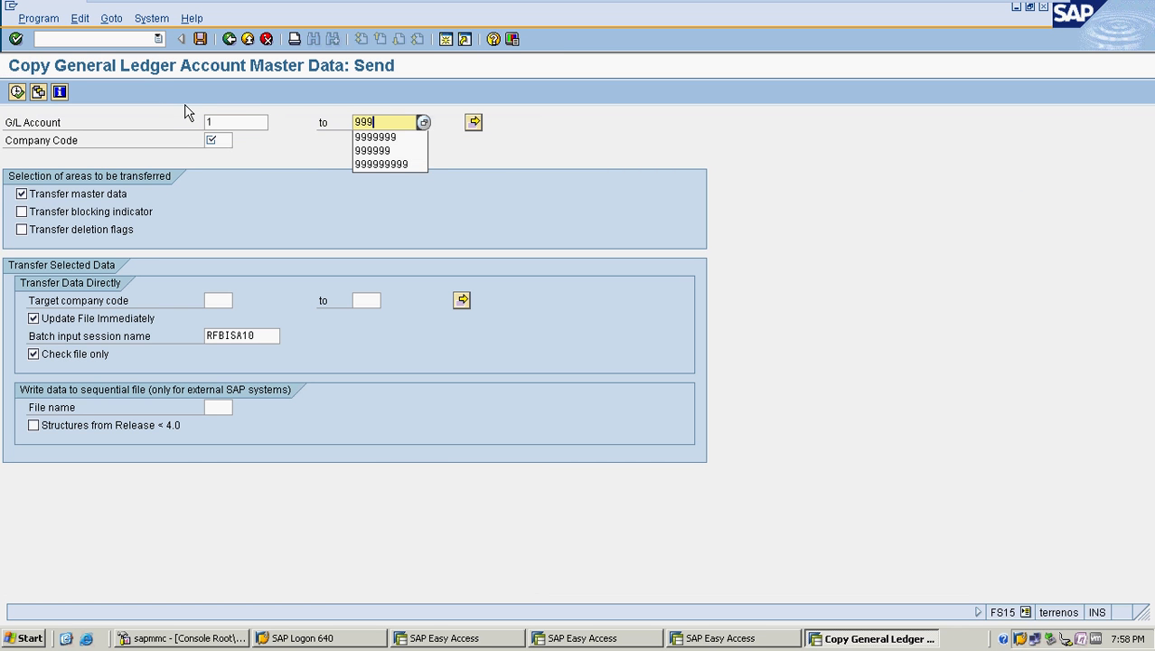
text(999)
key(Tab)
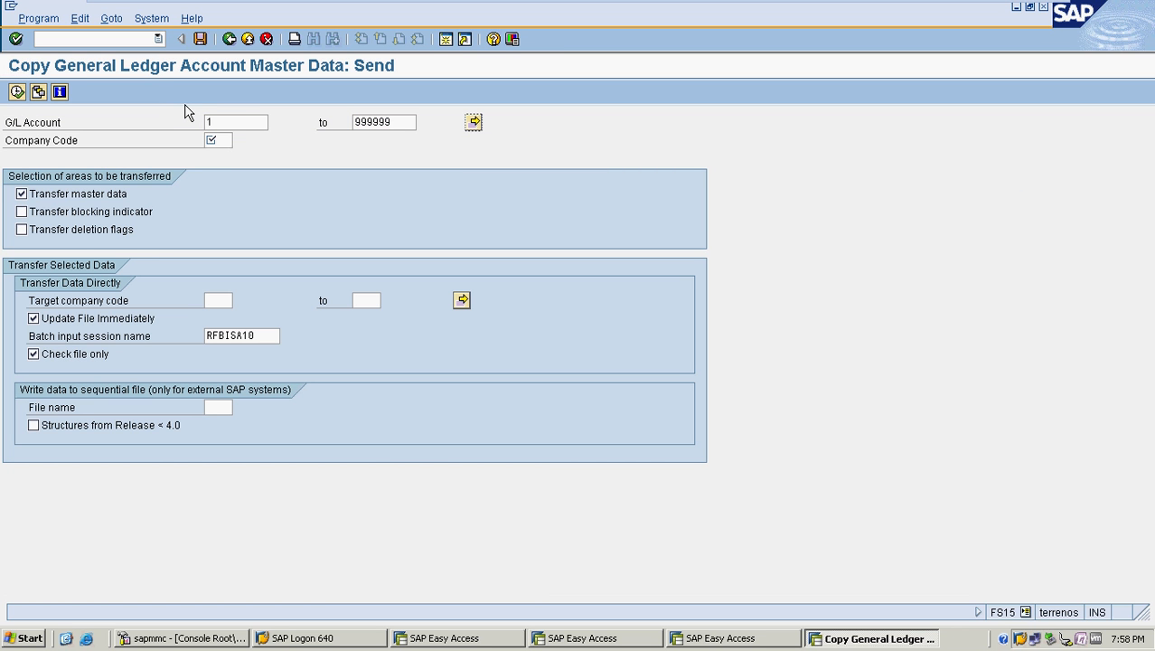
key(Tab)
text(COTT)
key(Tab)
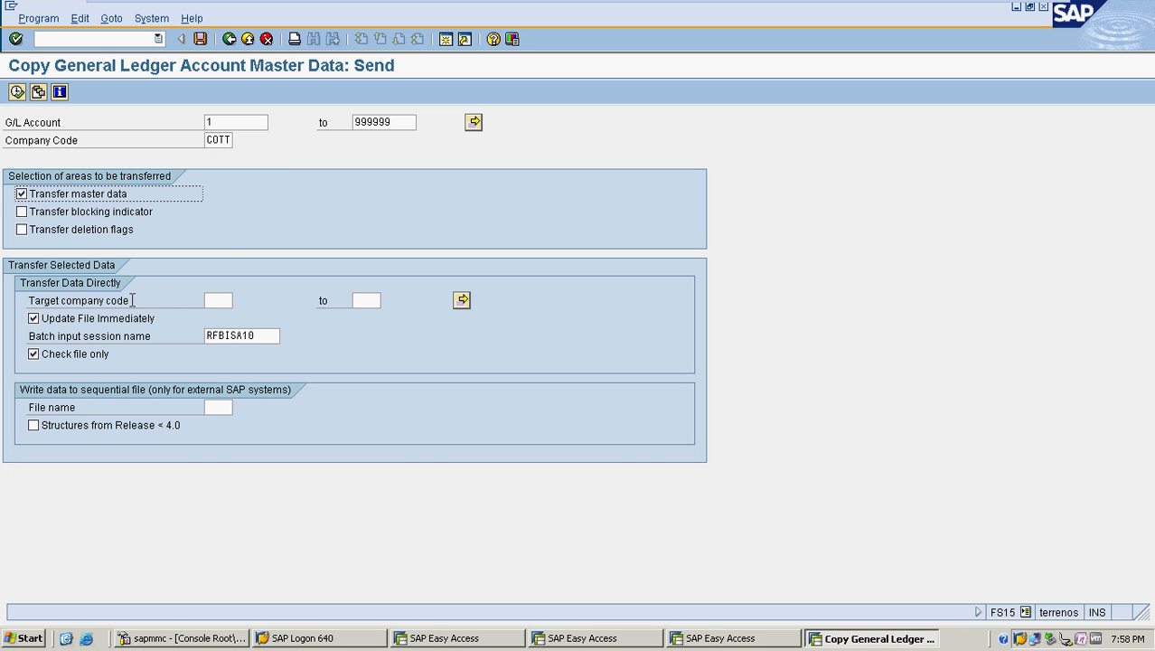
- Set the target company code to MRF, switch off Check file only and execute the master data copy
click(221, 304)
text(MRF)
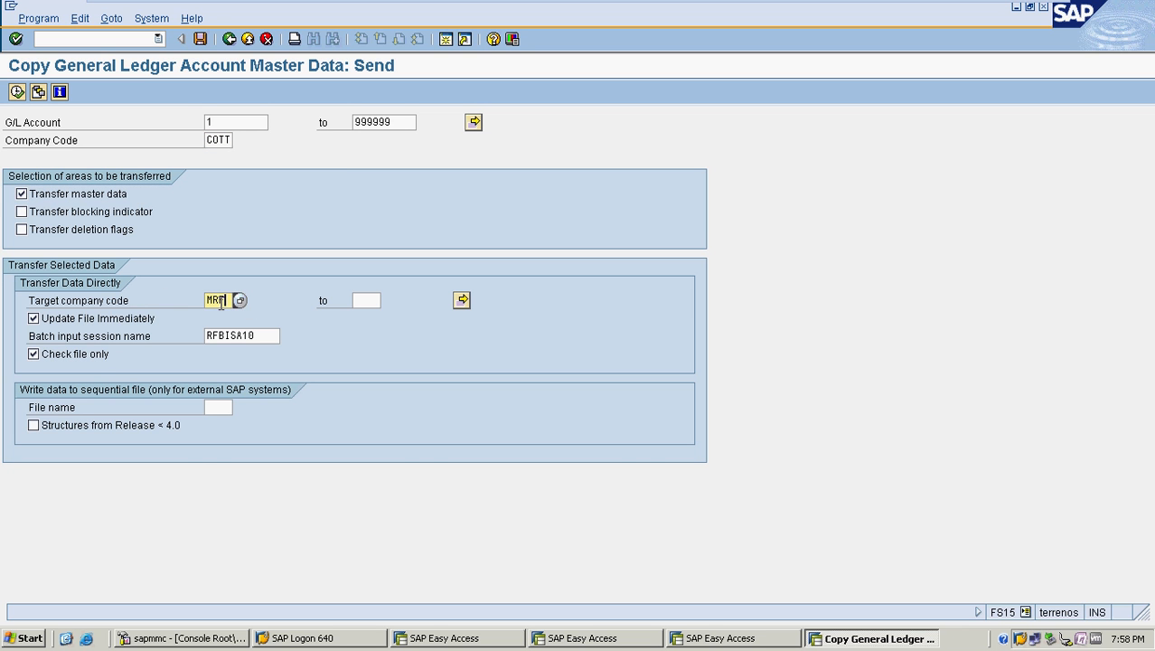
click(97, 356)
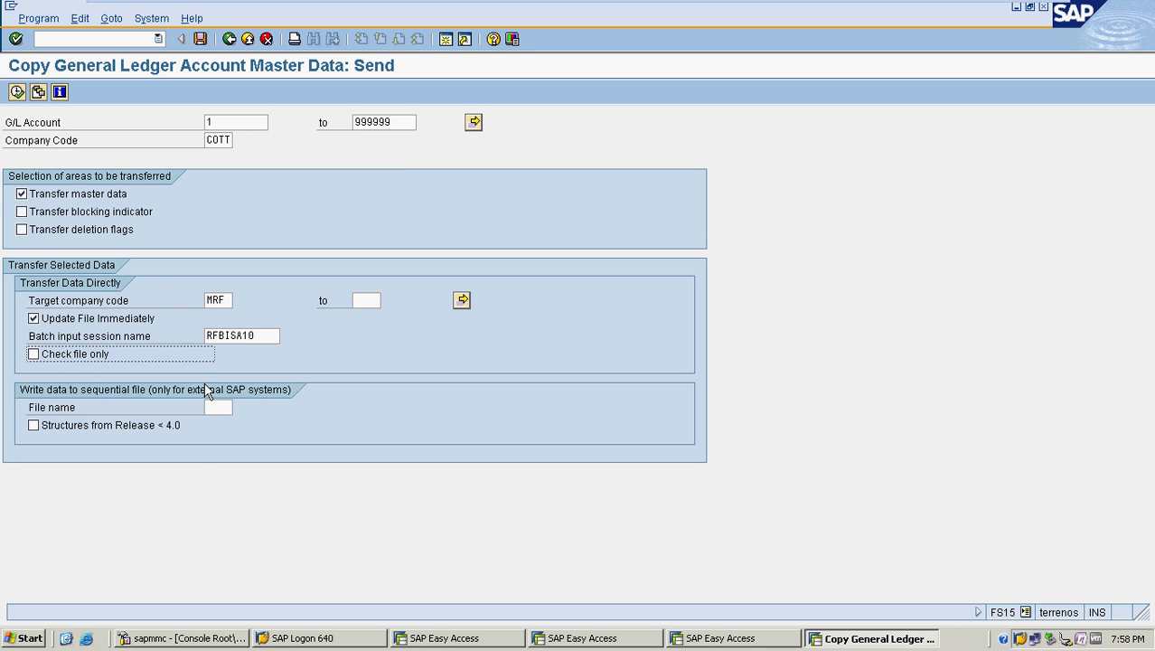
click(16, 91)
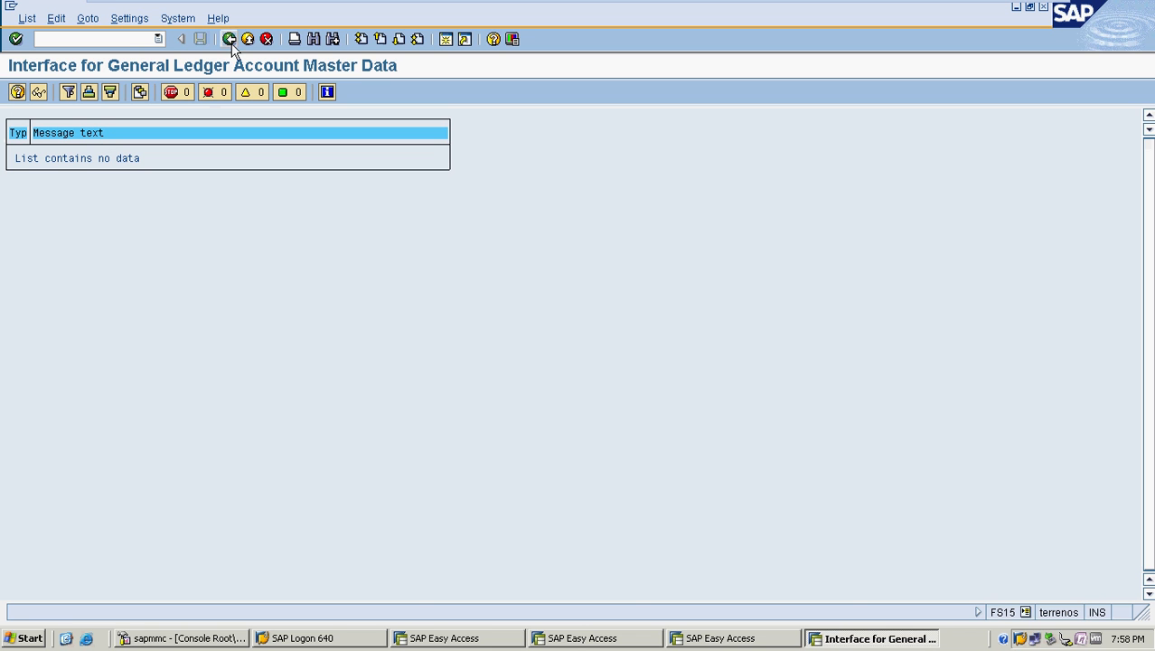
- Review the list of G/L accounts selected for transfer from COTT to MRF and return to the selection screen
click(232, 40)
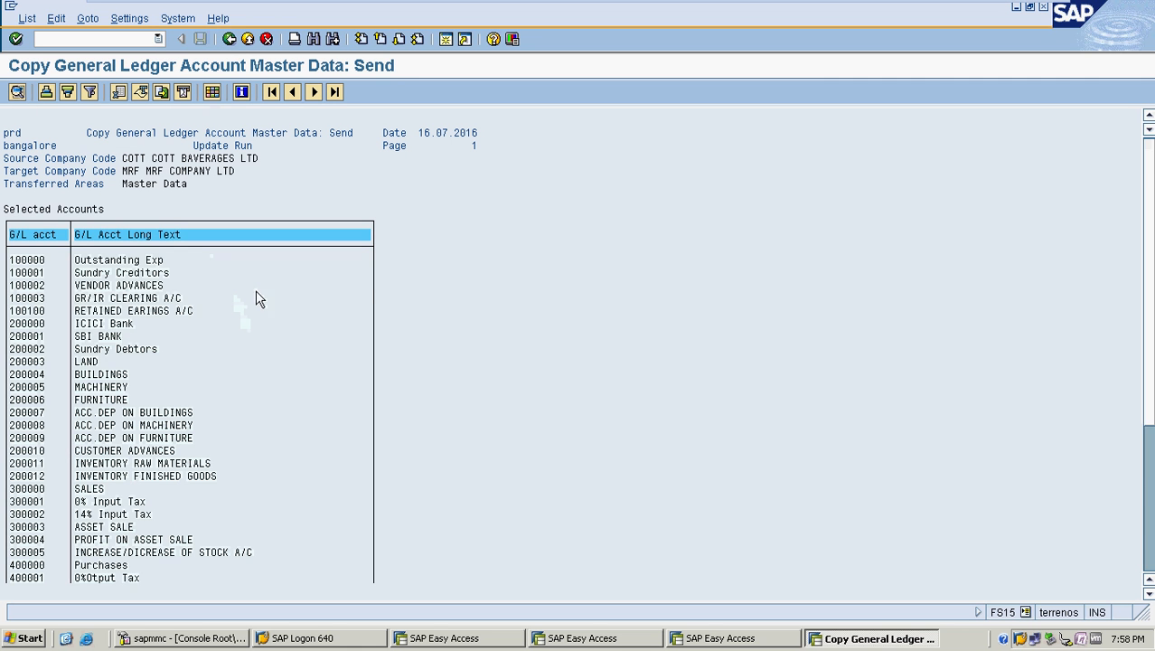
scroll(380, 289, down, 1)
scroll(380, 299, down, 6)
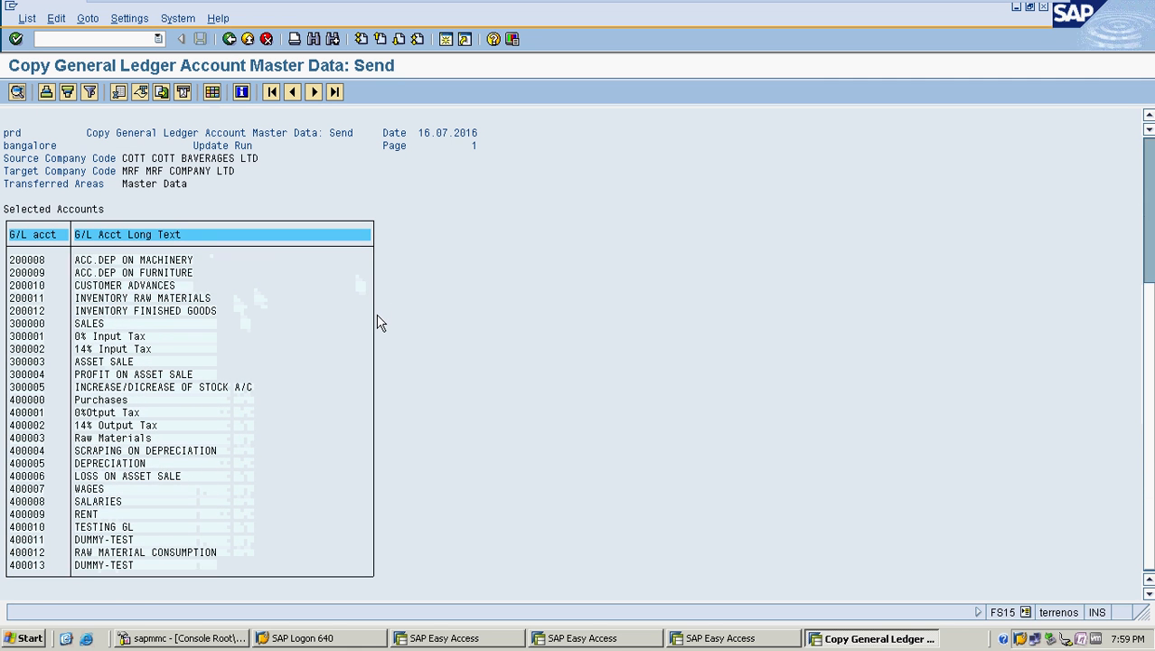
scroll(380, 322, up, 7)
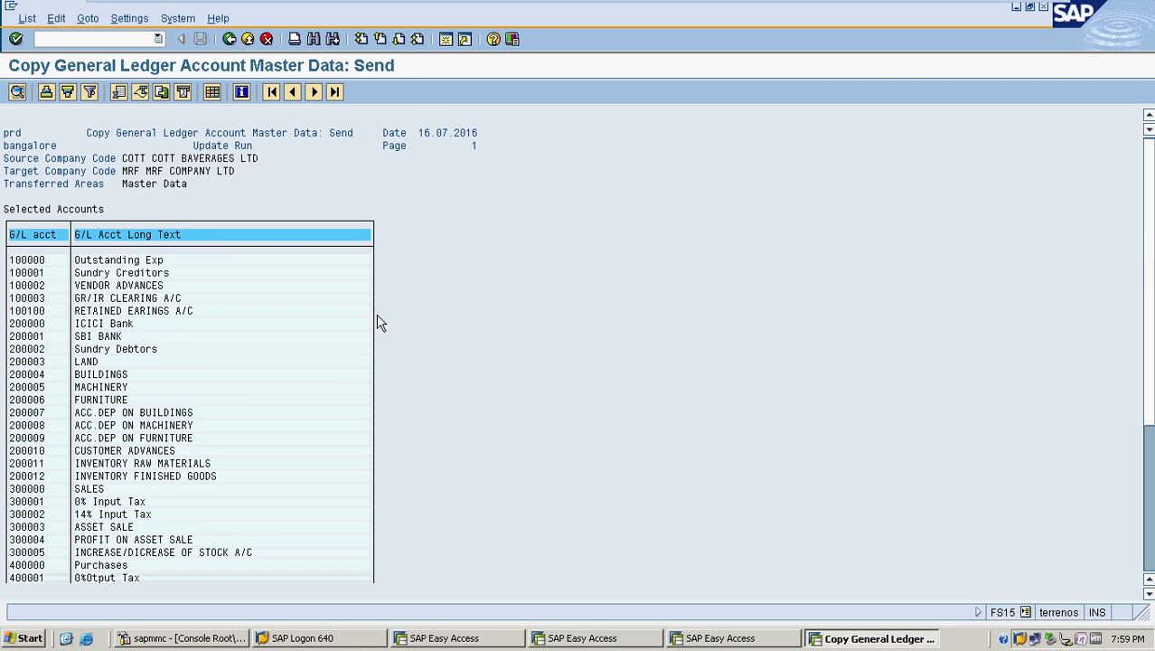
click(229, 39)
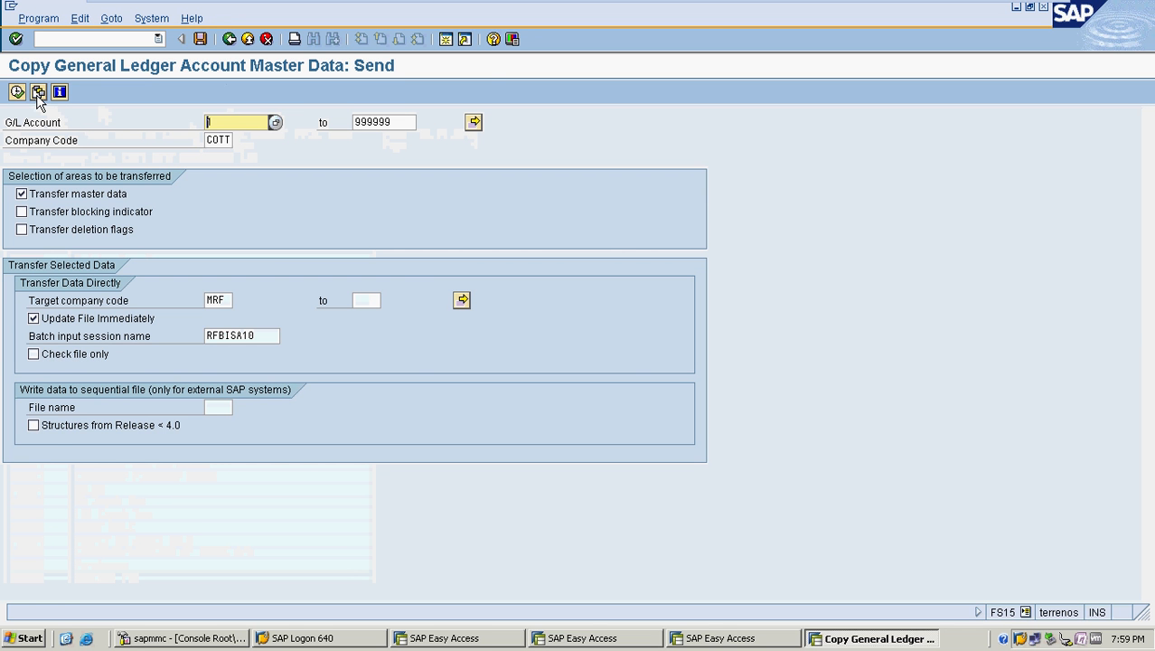
click(38, 92)
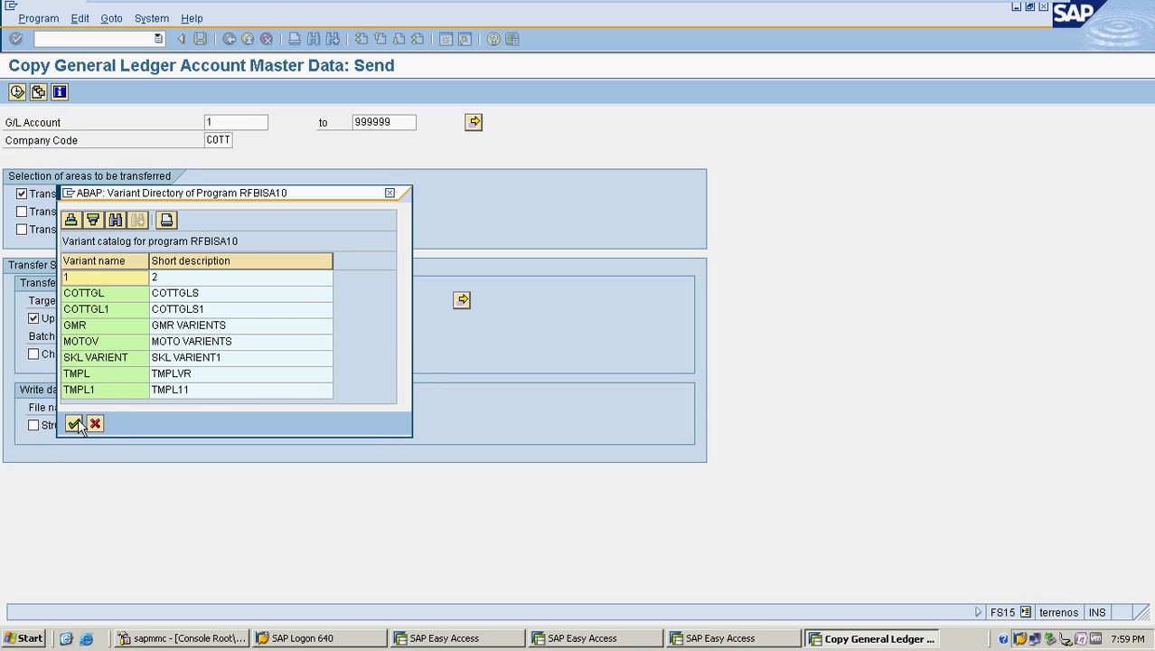
click(77, 425)
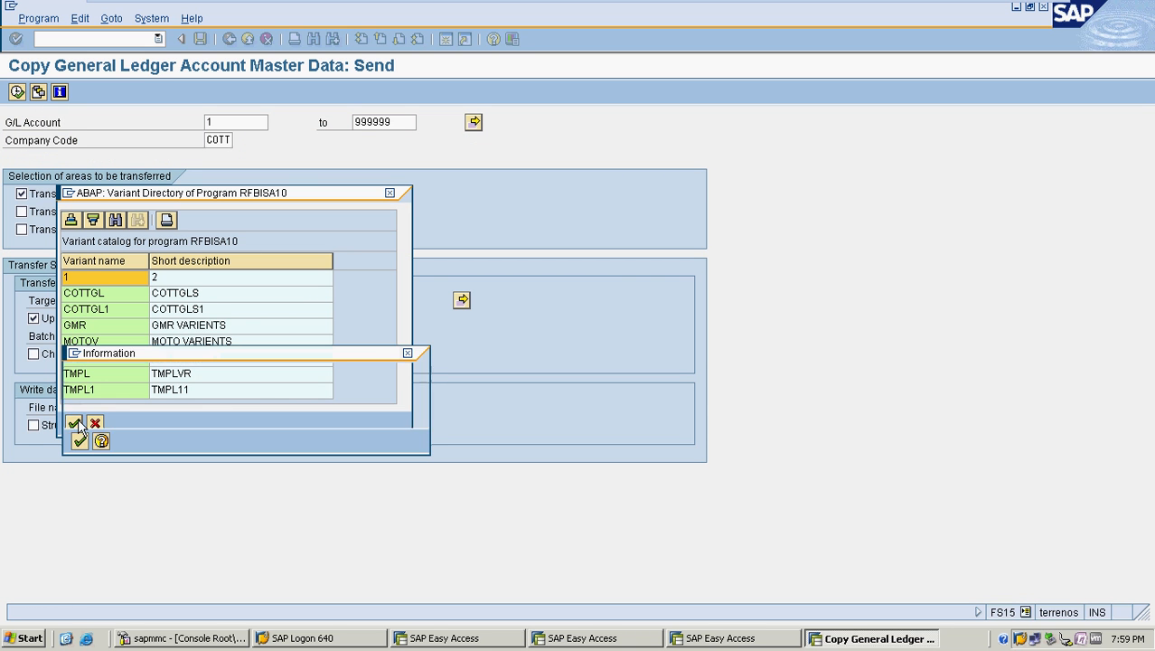
click(80, 441)
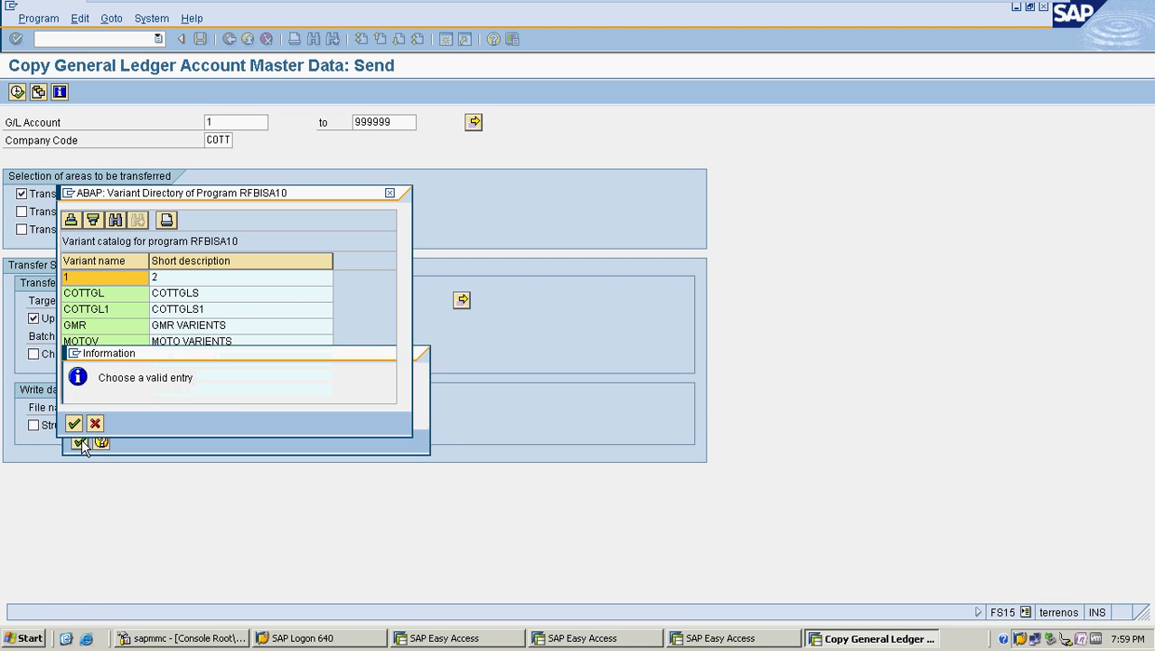
click(97, 422)
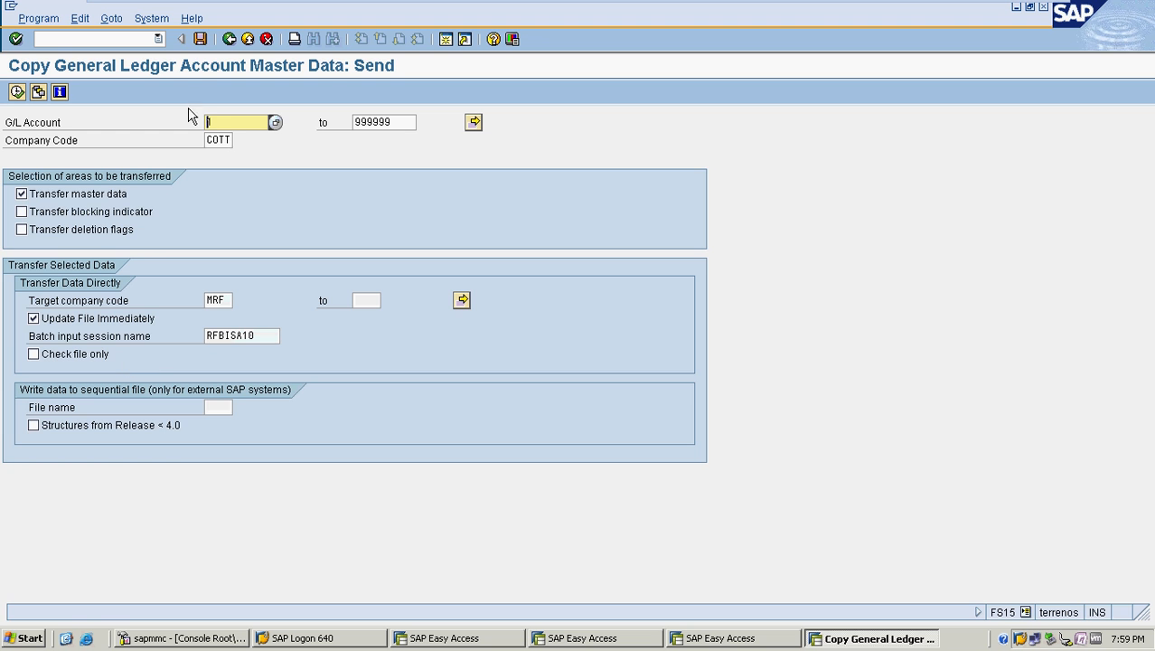
- Save the copy selections as variant MRF1 with the meaning MRF1 and leave the transaction
click(199, 39)
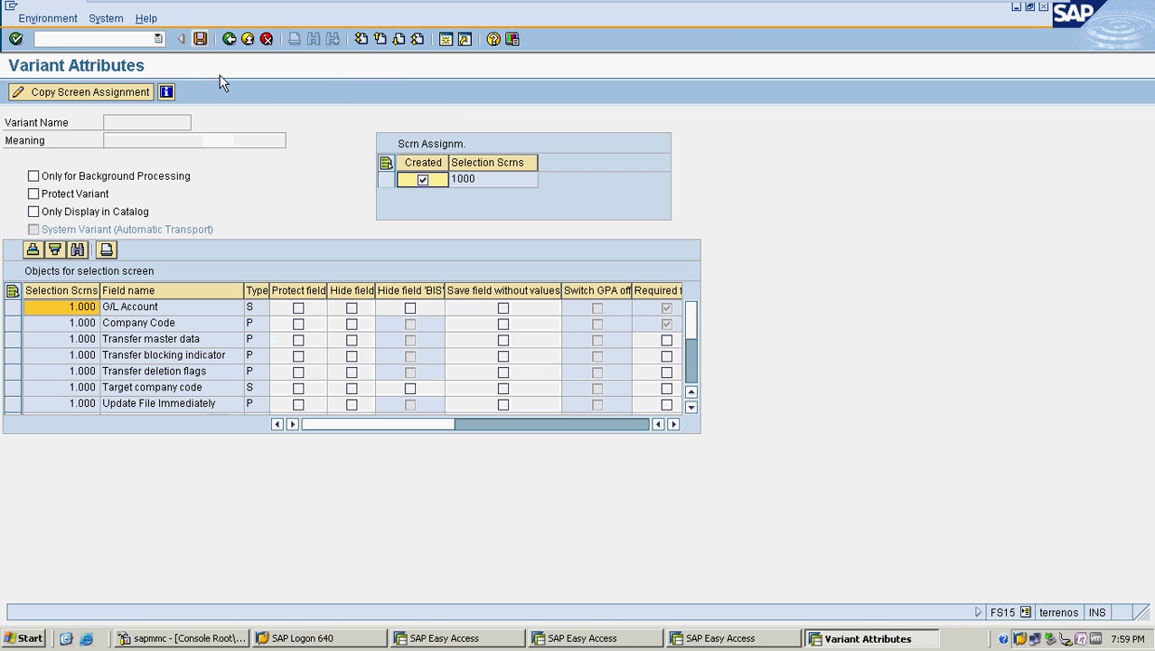
click(138, 123)
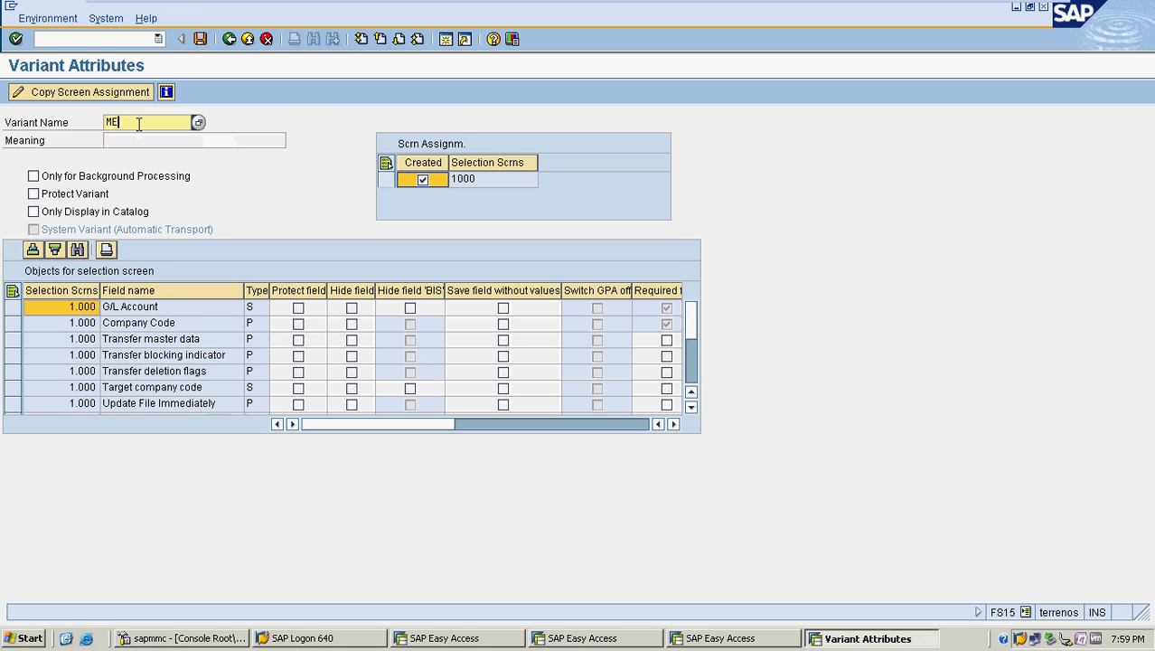
key(BackSpace)
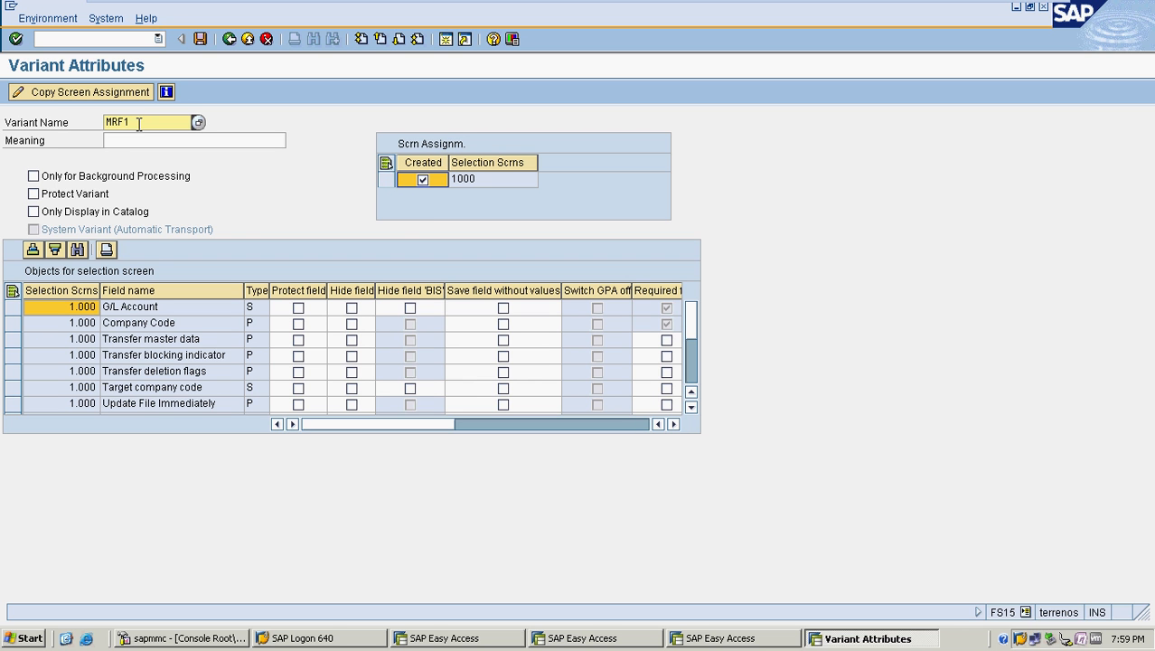
key(Tab)
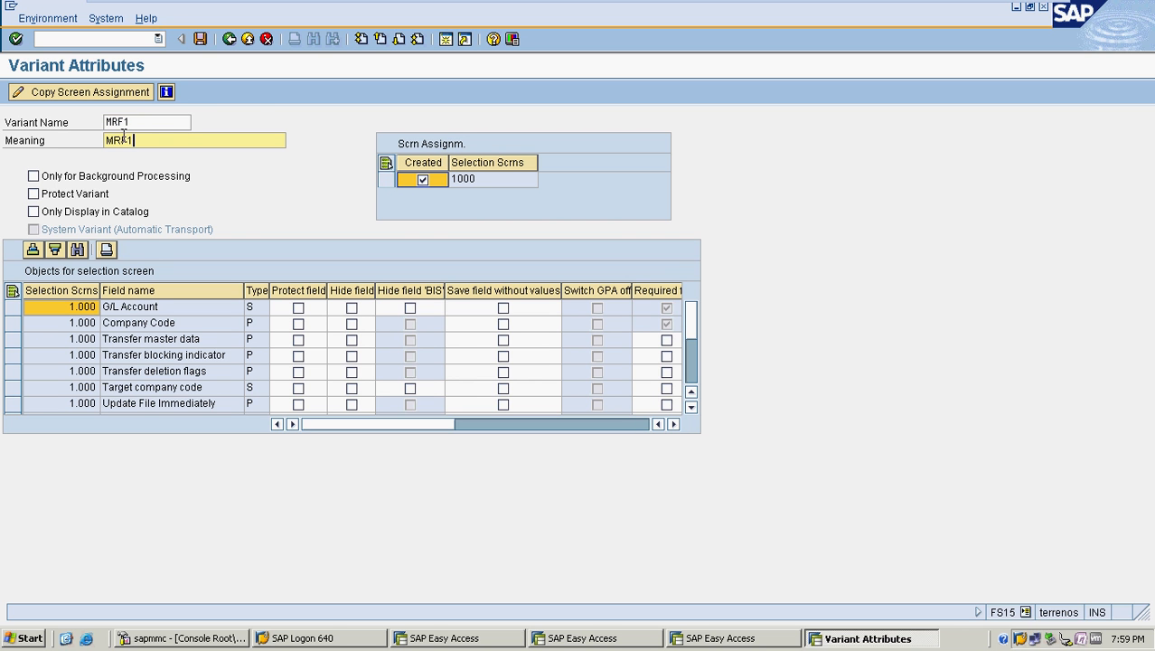
click(200, 39)
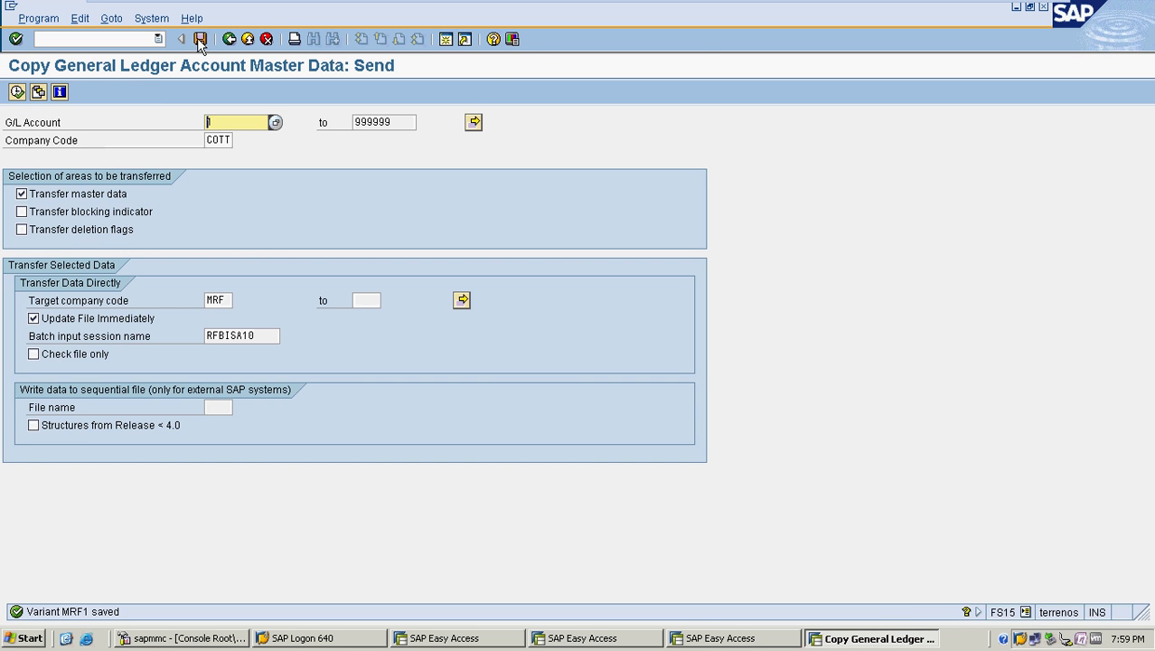
click(228, 39)
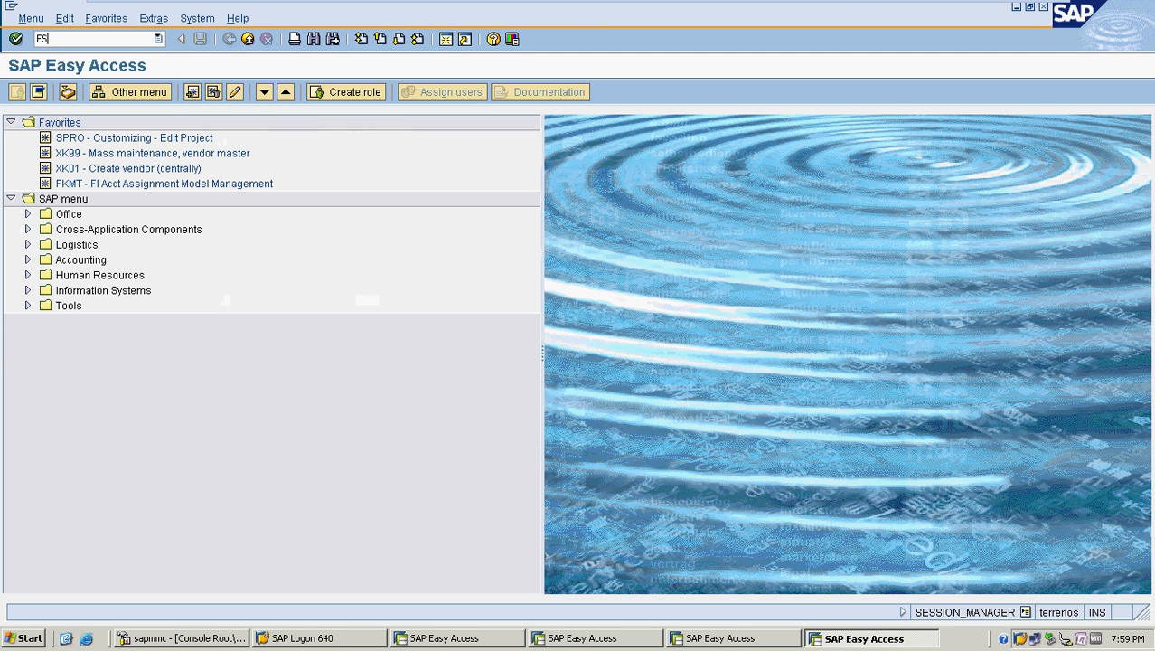
- Start transaction FS00 and set the company code to MRF in the central G/L account editor
text(FS00)
key(Return)
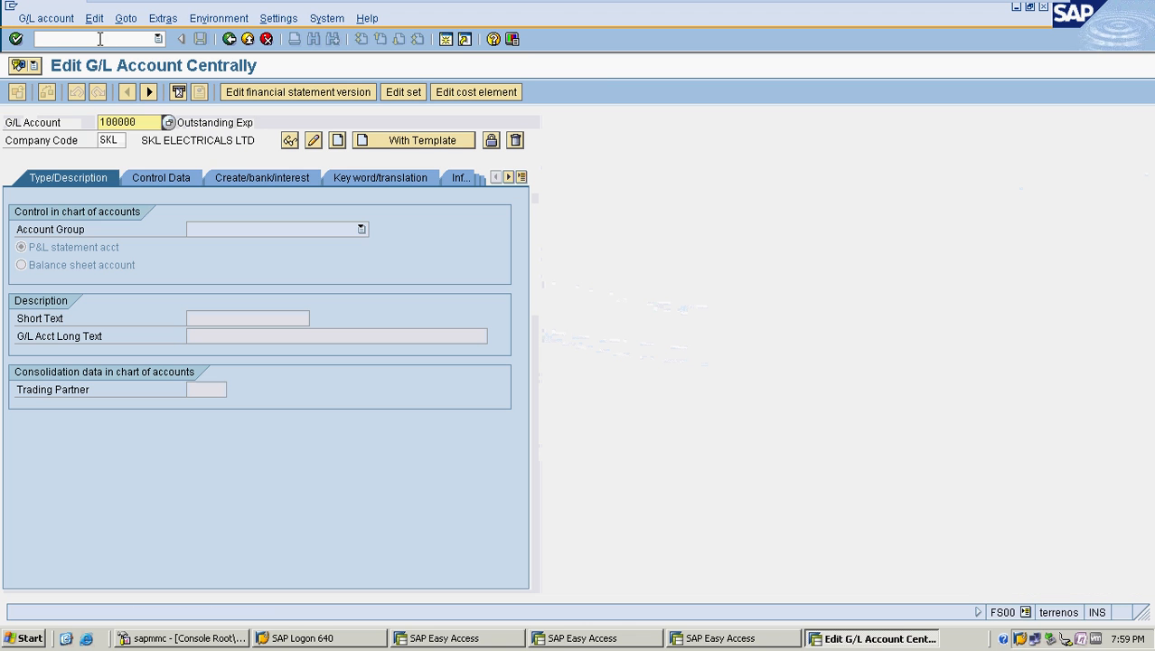
click(122, 141)
key(BackSpace)
key(BackSpace)
key(BackSpace)
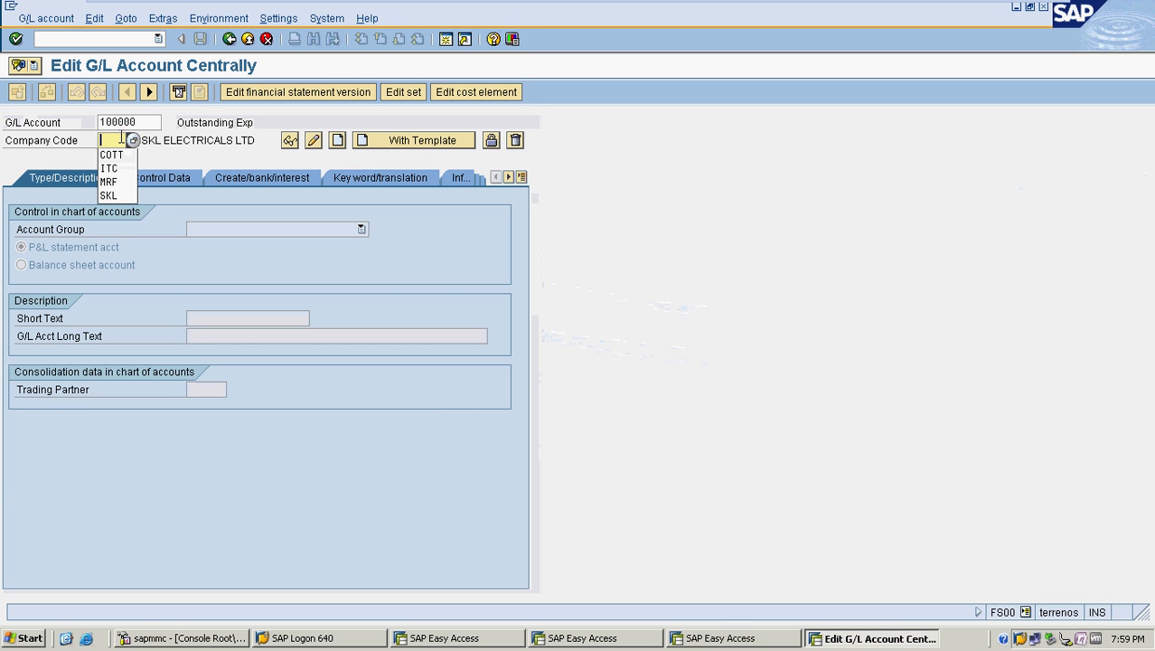
text(MRF)
key(Return)
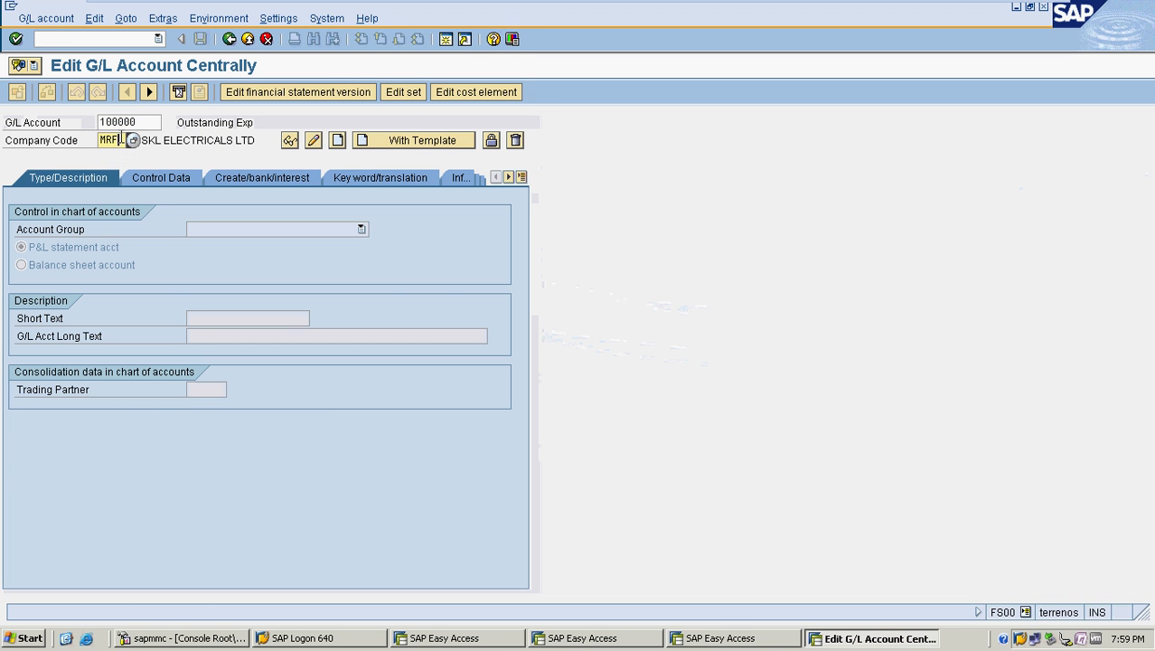
- Search for all G/L accounts of company code MRF, review the full list and leave the transaction
click(136, 122)
key(F4)
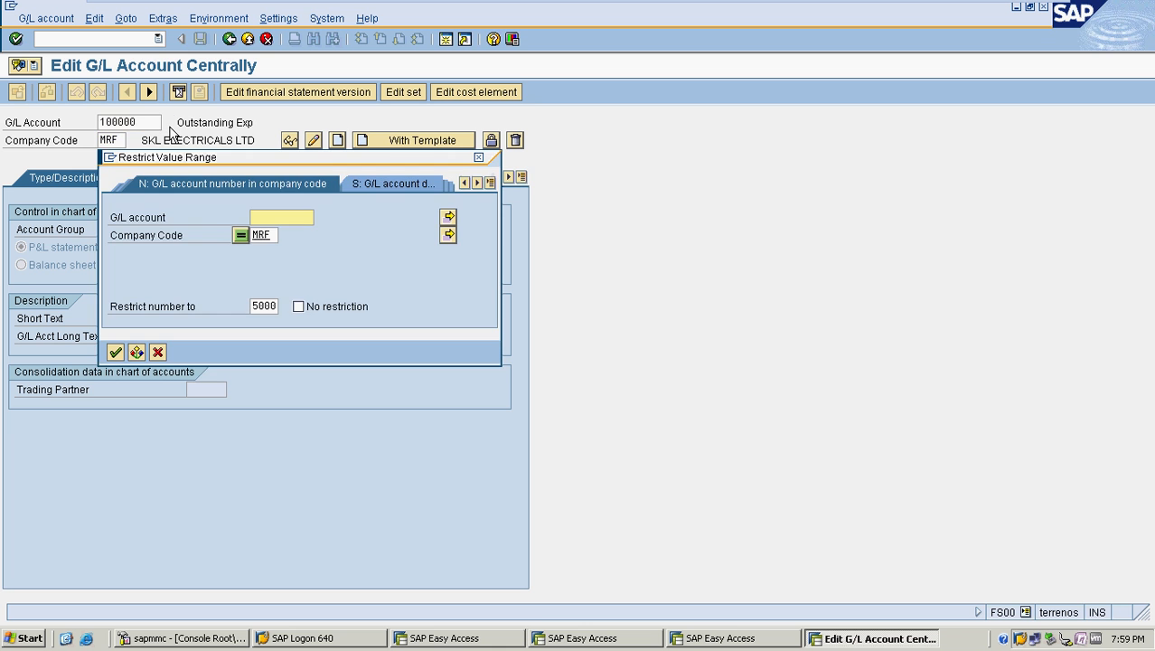
click(115, 353)
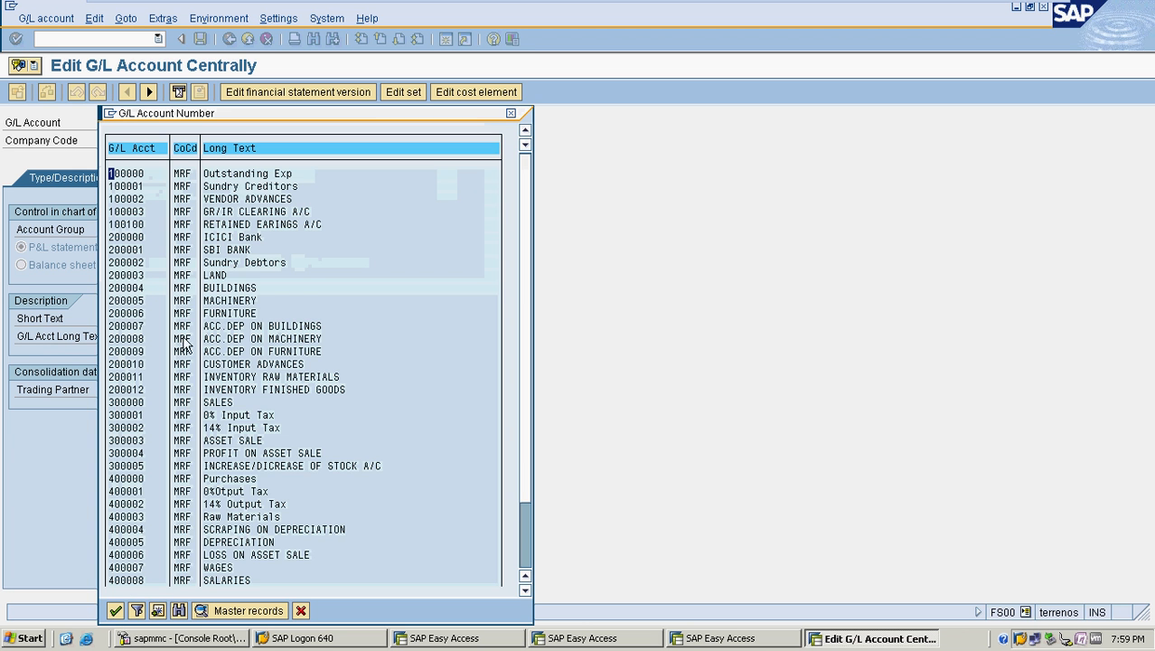
scroll(283, 318, down, 10)
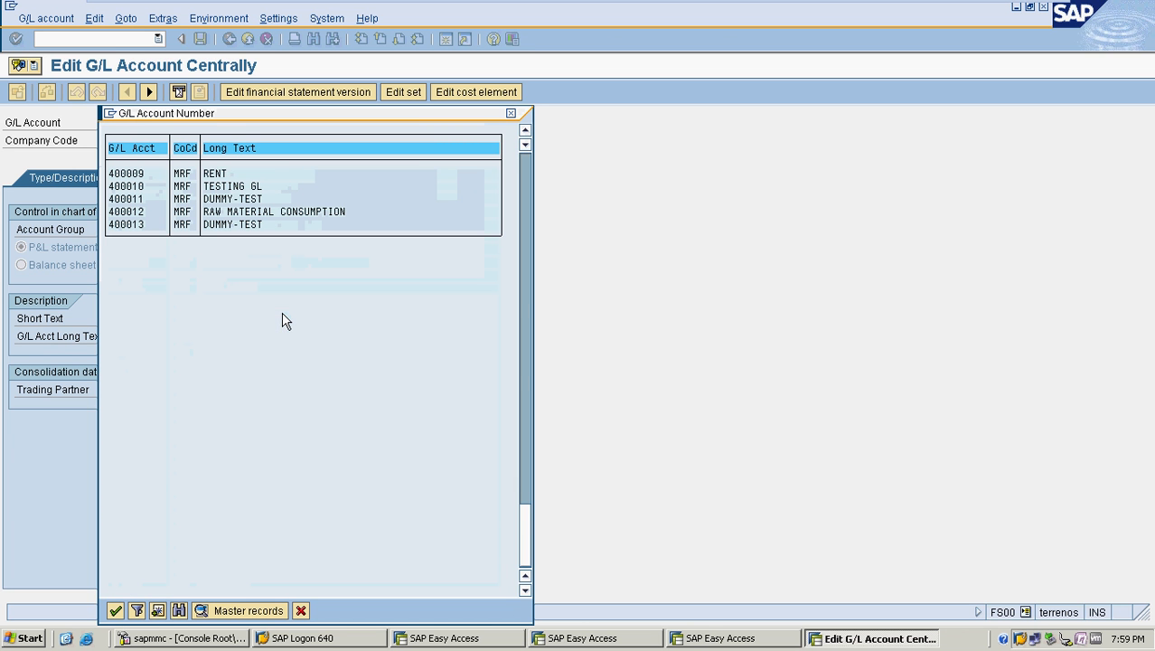
scroll(156, 490, up, 10)
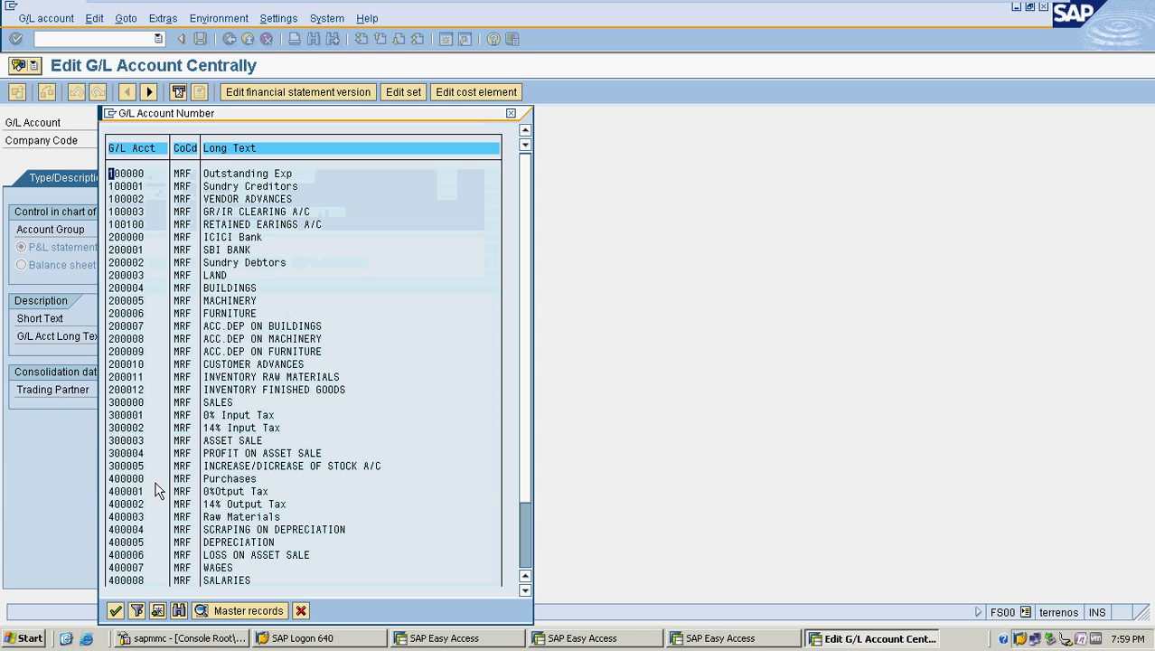
scroll(155, 489, down, 10)
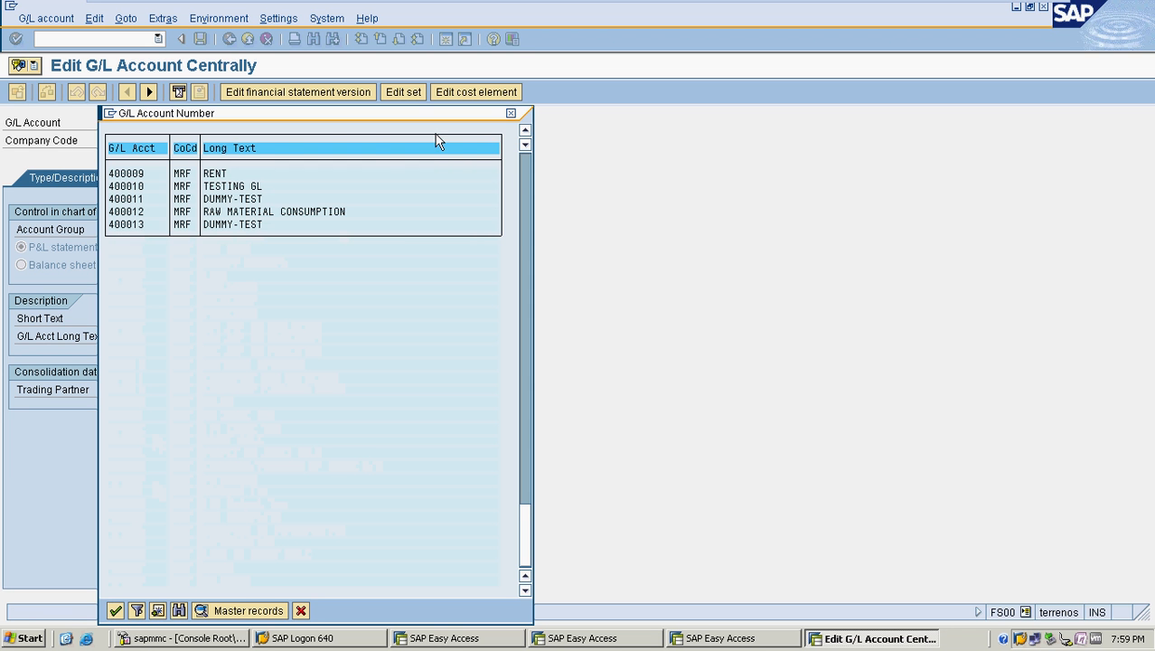
click(509, 114)
click(101, 43)
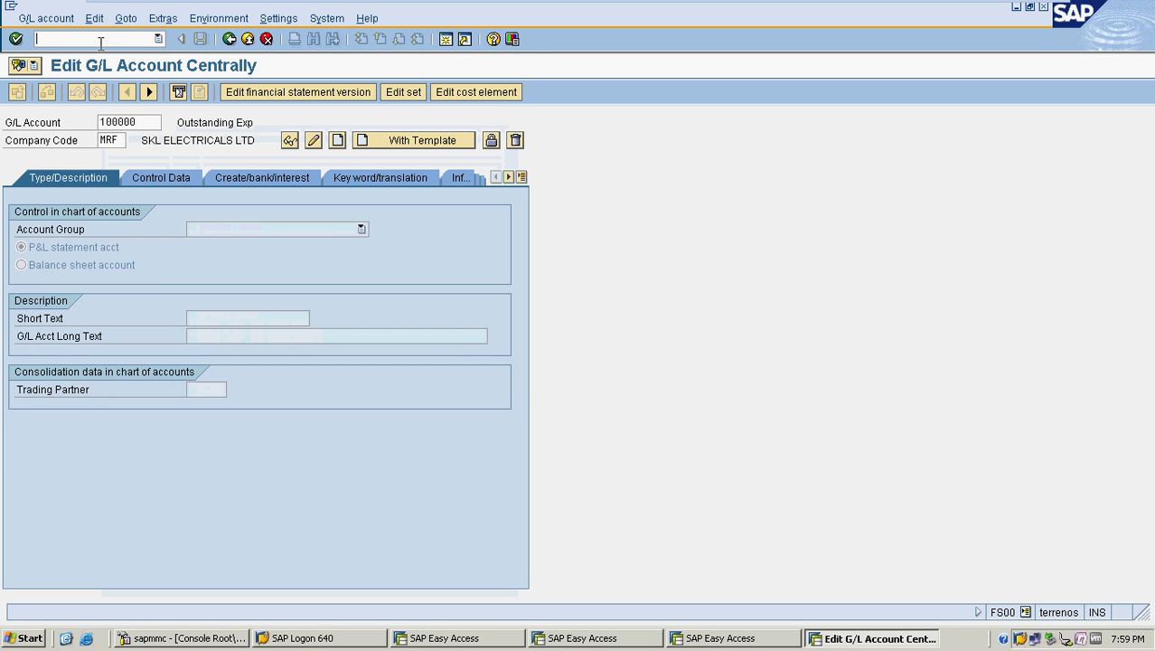
text(/n)
key(Return)
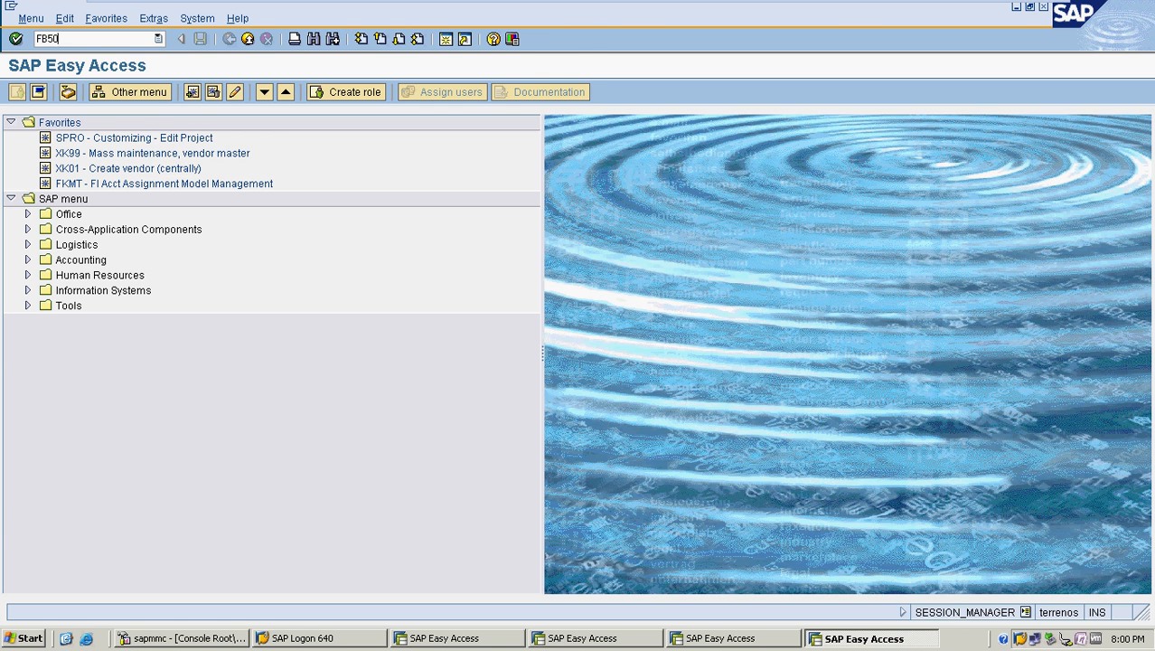
- Start transaction FB50 and set the company code of the G/L account document to MRF
text(FB50)
key(Return)
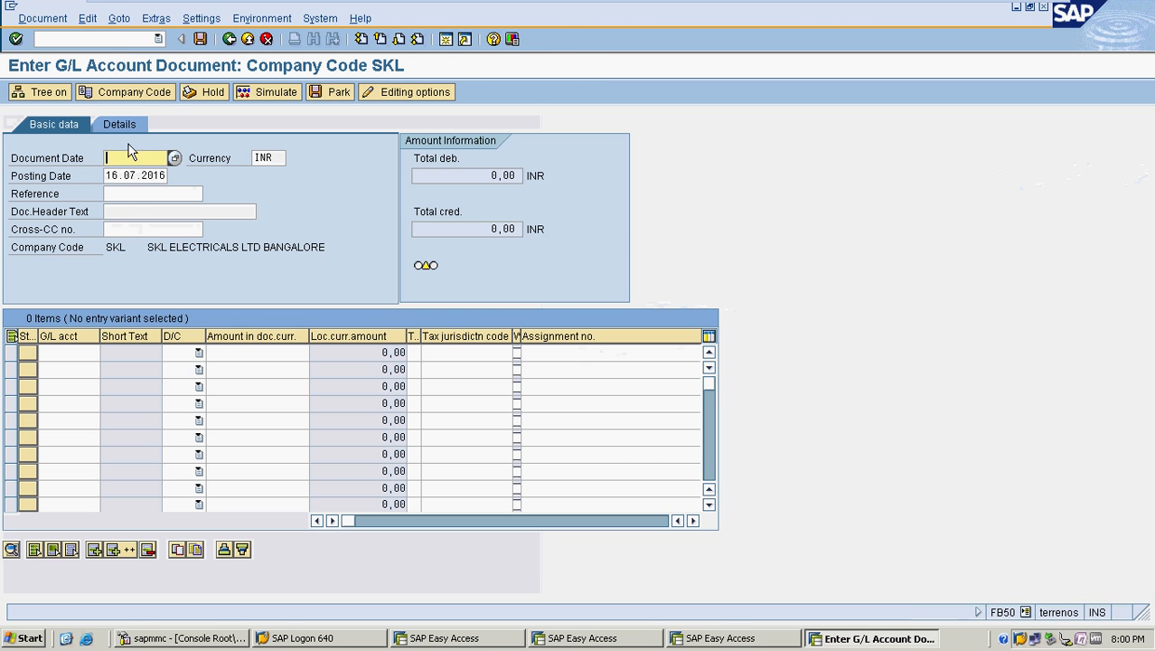
click(150, 90)
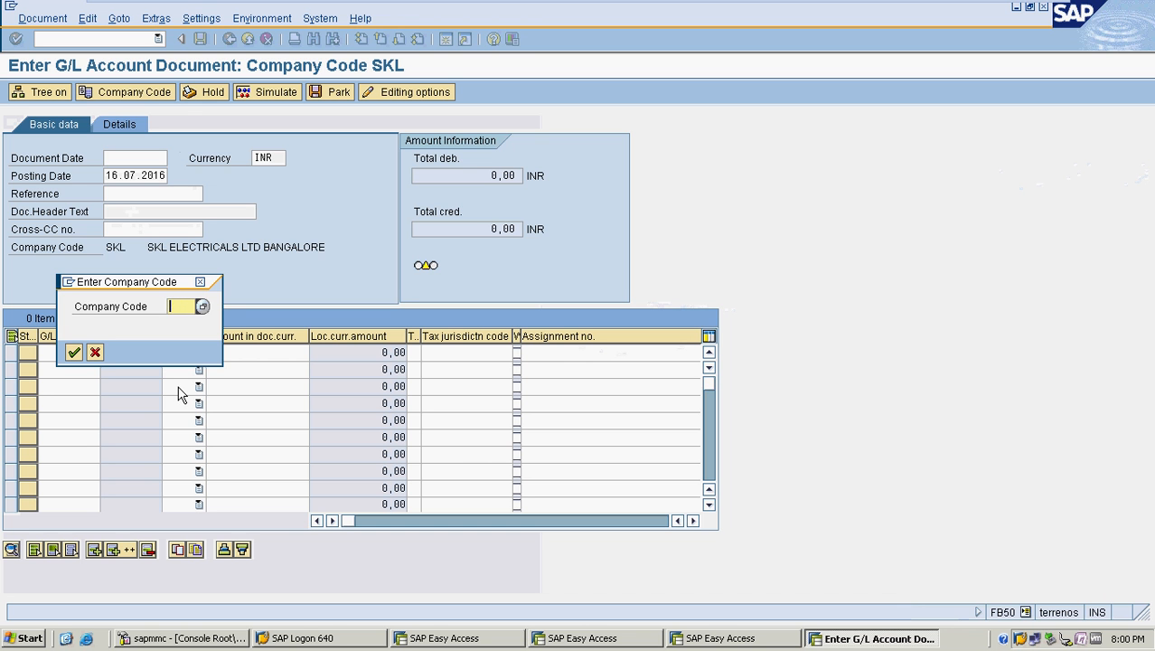
text(MRF)
click(74, 352)
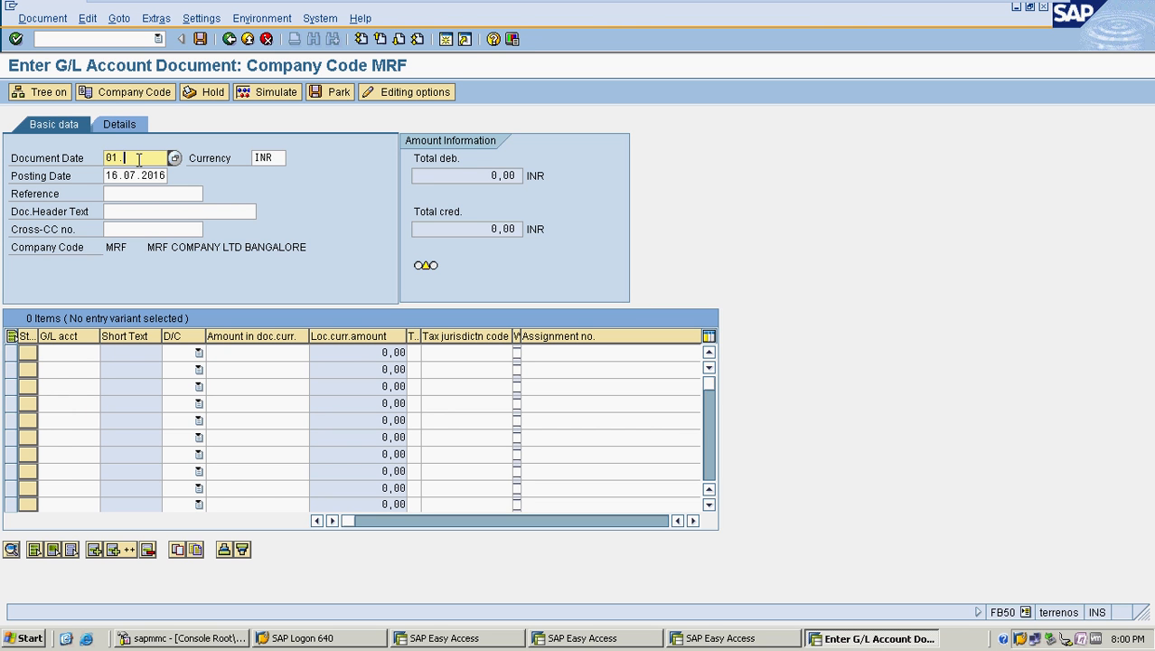
- Enter document date 01.07.2016 and reference 100 in the document's basic data
text(.2016)
key(Tab)
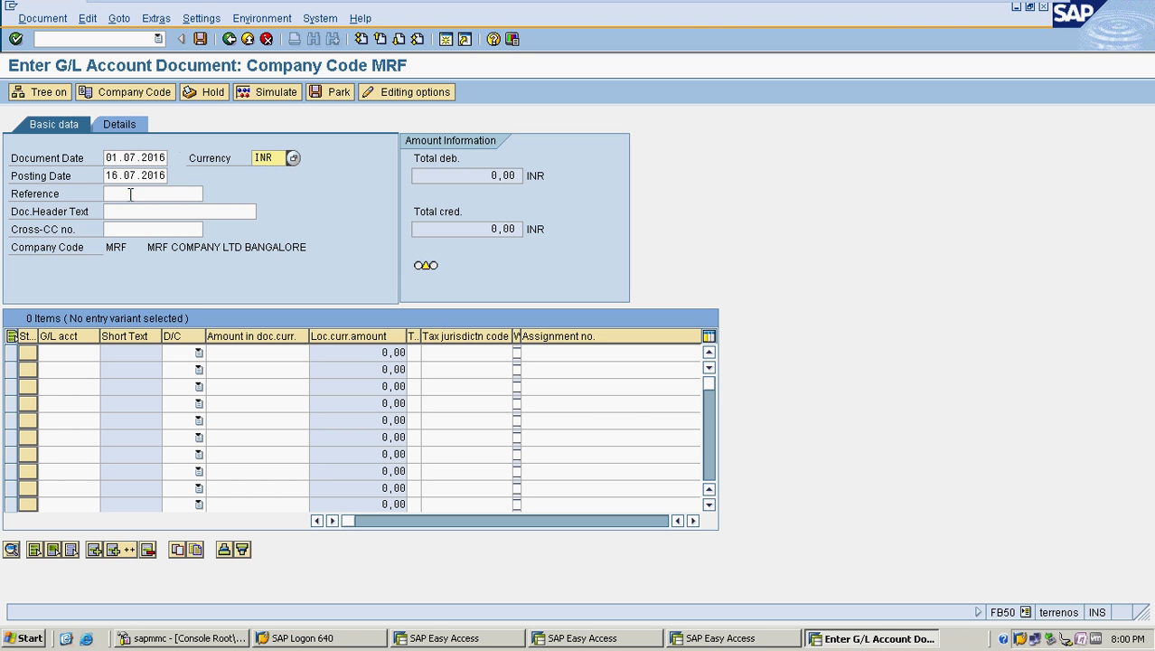
click(130, 194)
text(10)
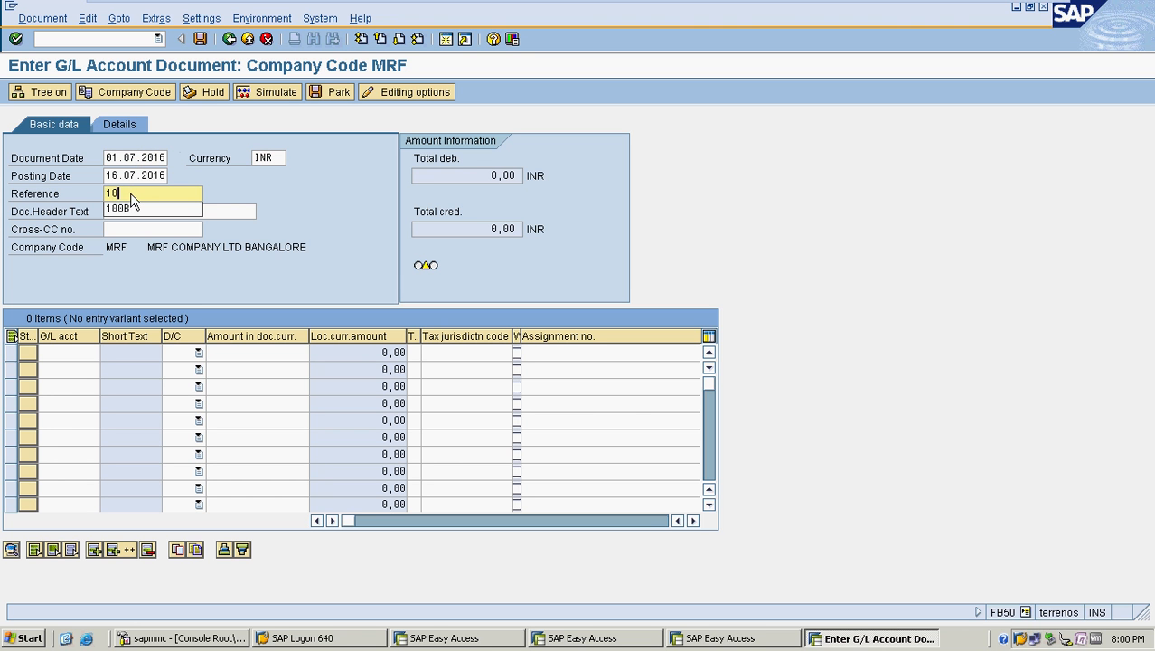
text(0)
click(275, 158)
- Choose G/L account 400008 (SALARIES) from the account list for the first line item and set it to Debit
click(68, 352)
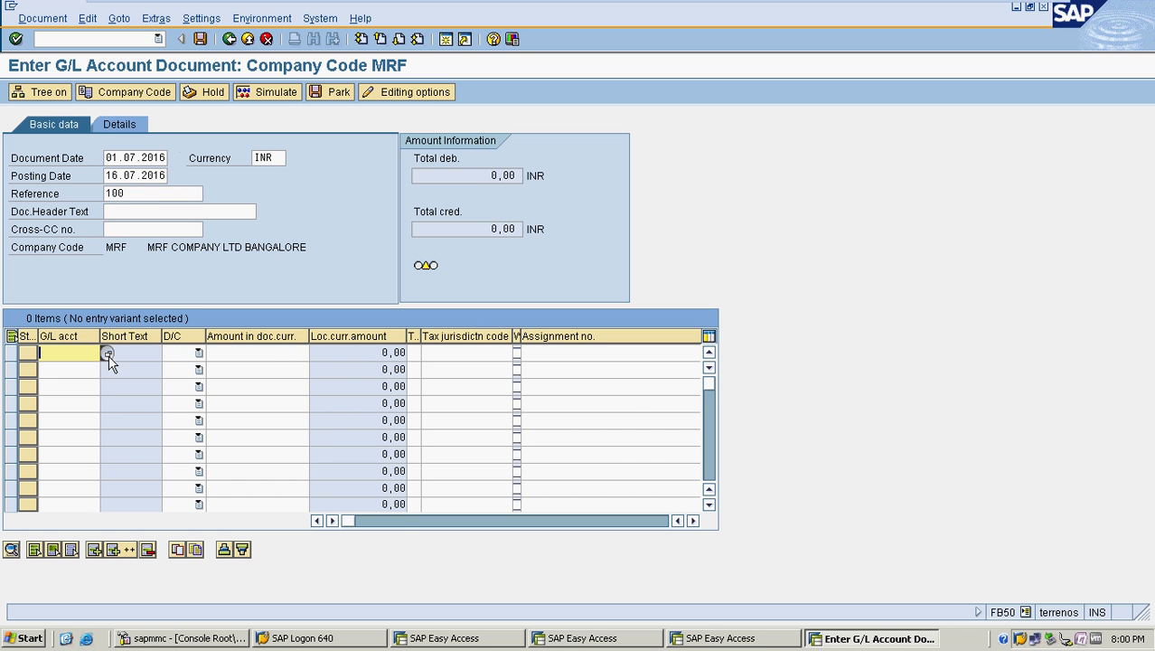
click(108, 352)
key(Return)
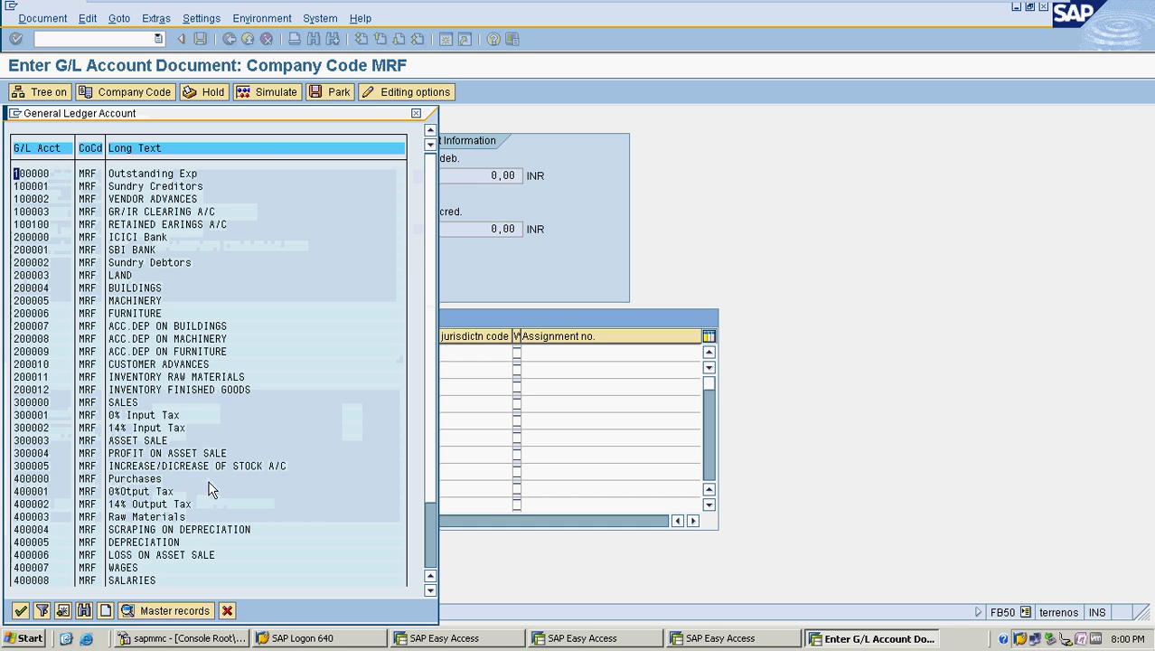
scroll(206, 485, down, 2)
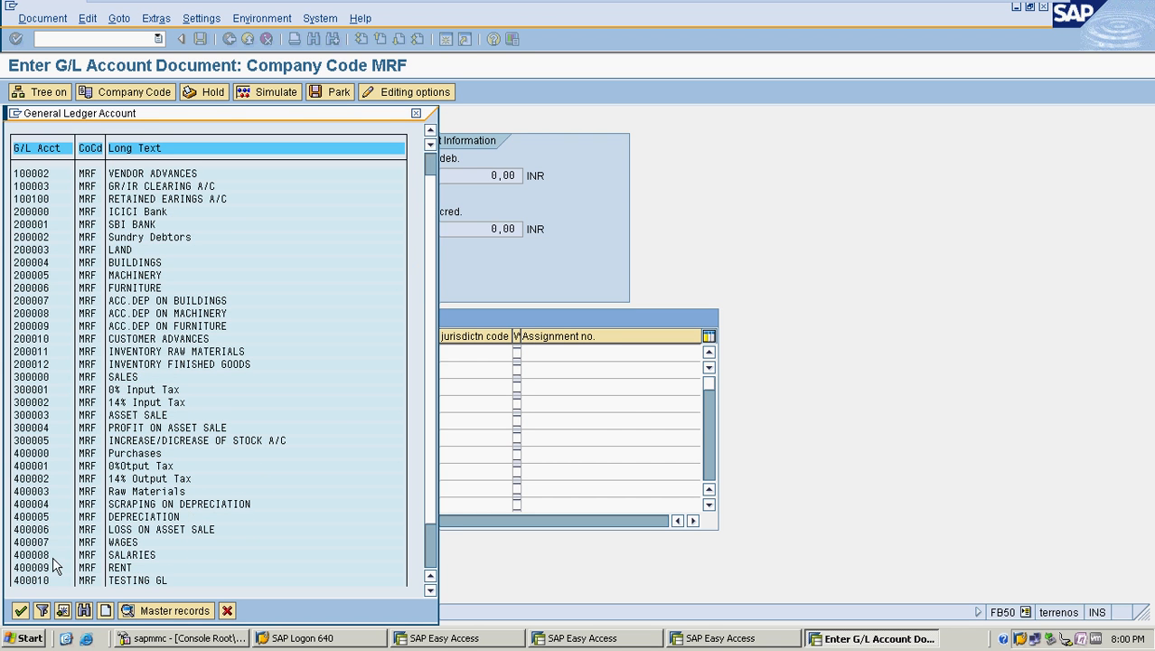
double_click(53, 556)
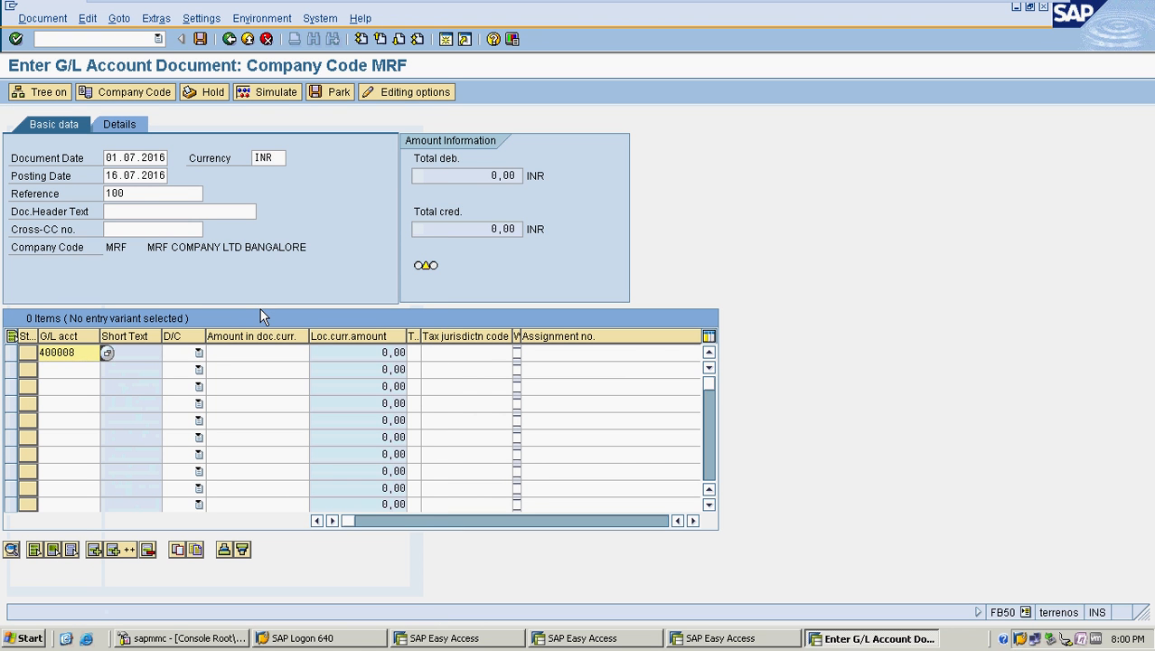
key(Down)
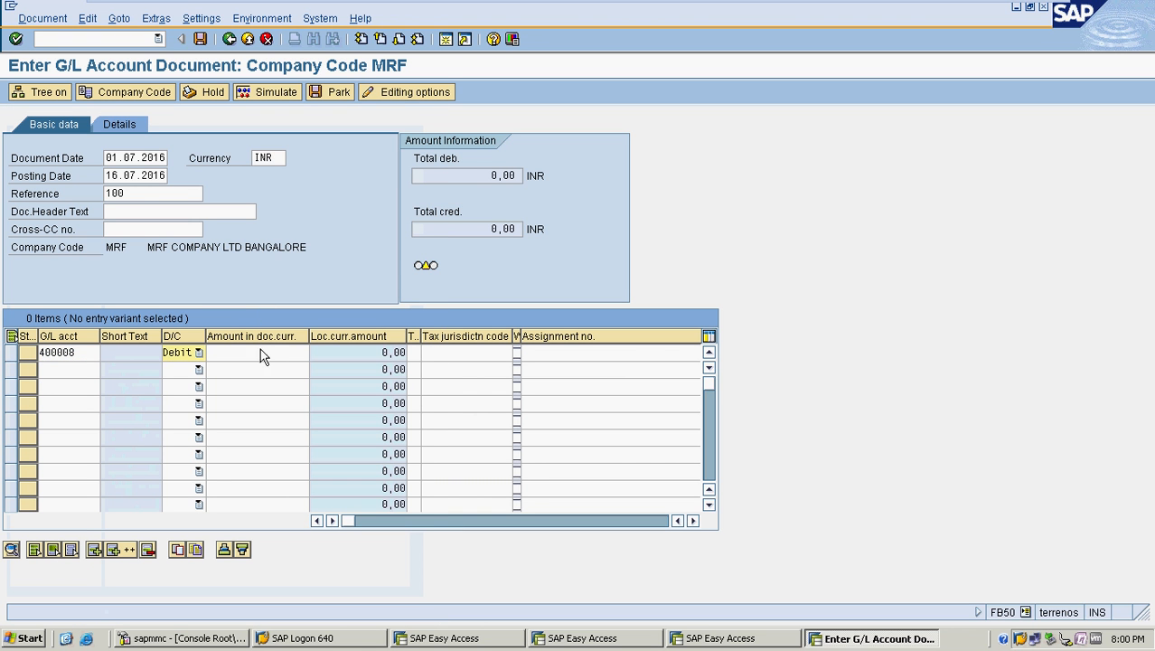
- Enter amount 1000 and the text SALARY PAID in the salaries line item
click(255, 355)
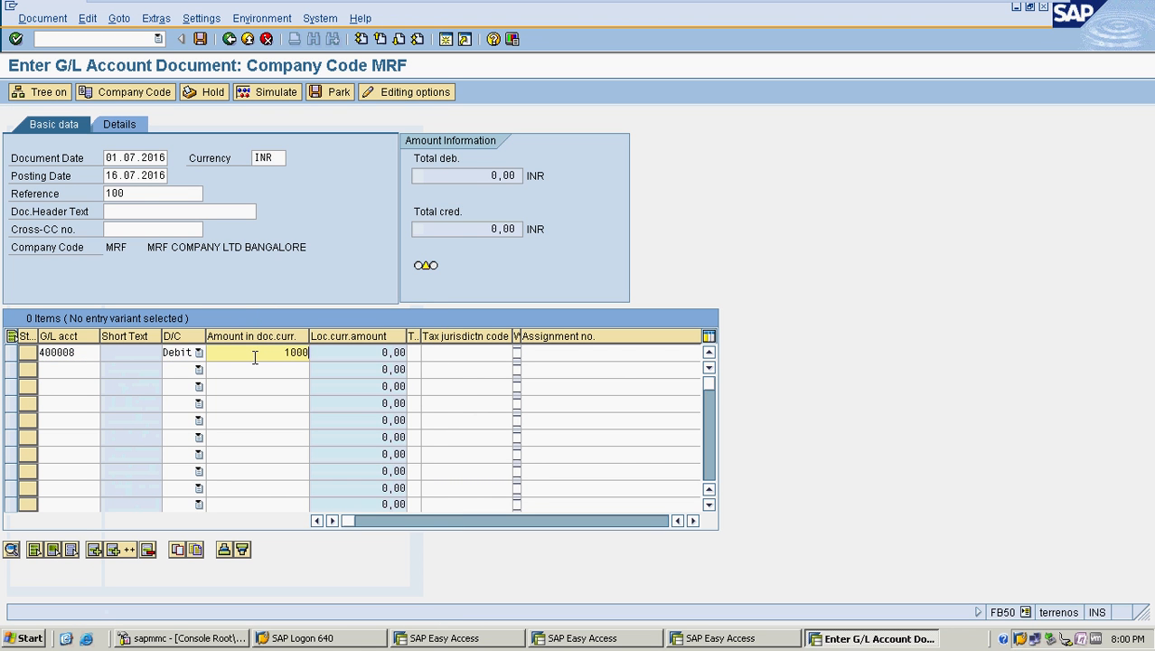
text(1000)
key(Tab)
key(Tab)
key(Tab)
key(Tab)
key(Tab)
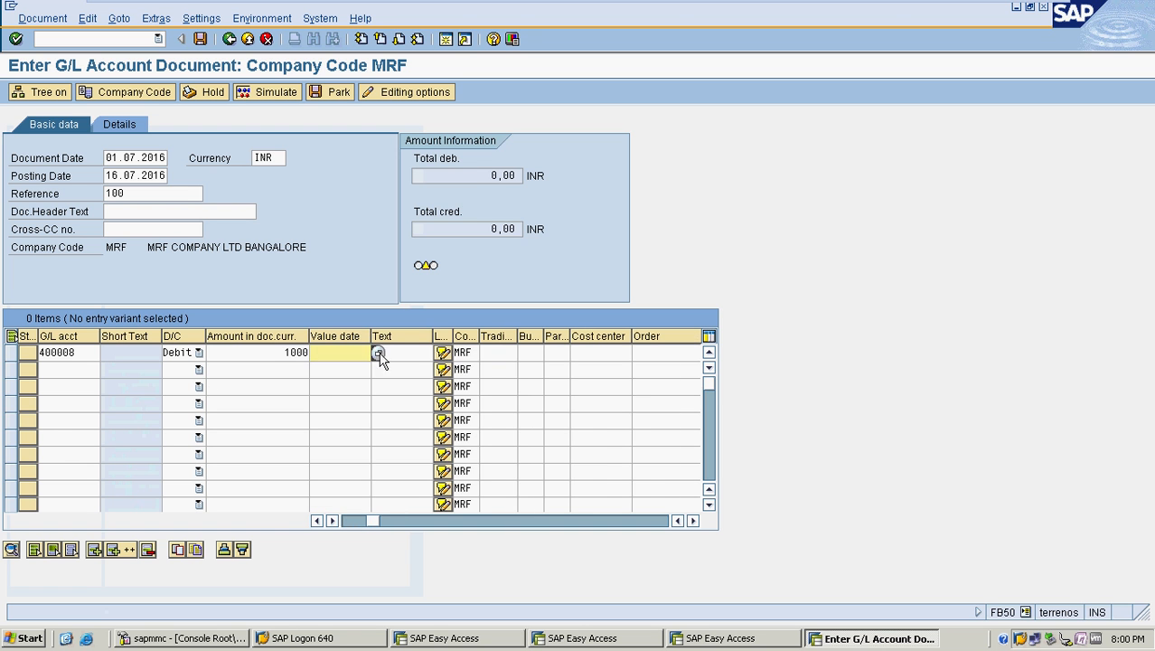
click(380, 355)
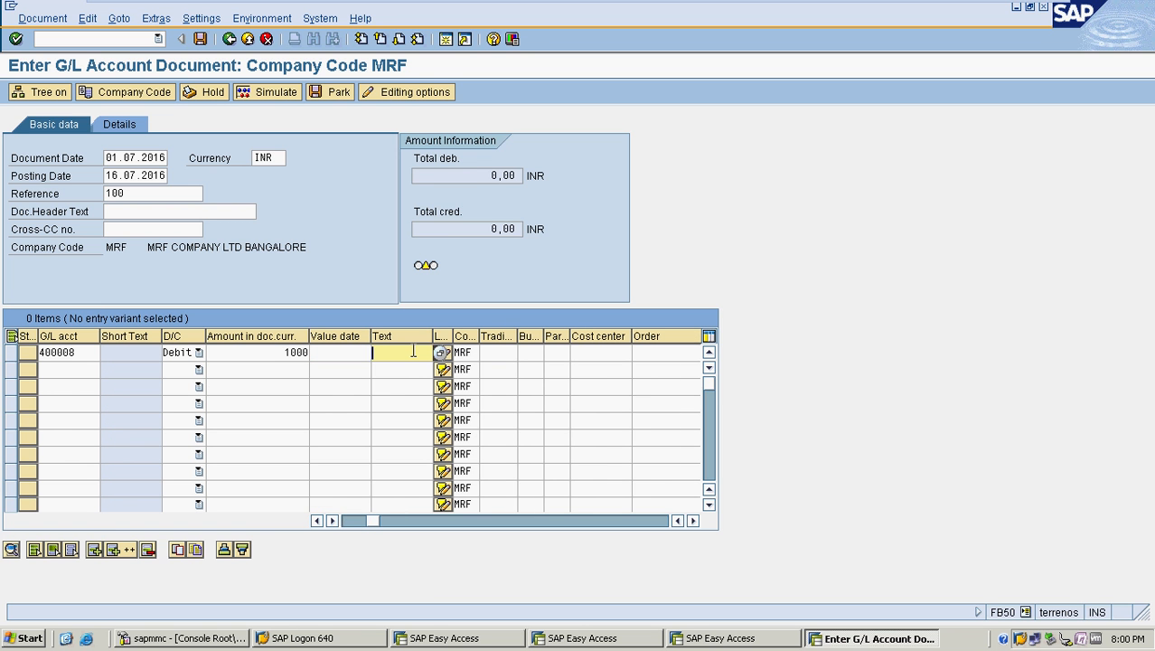
text(sa)
click(405, 369)
- Choose G/L account 200000 (ICICI Bank) from the account list for the second line item
click(54, 369)
click(107, 370)
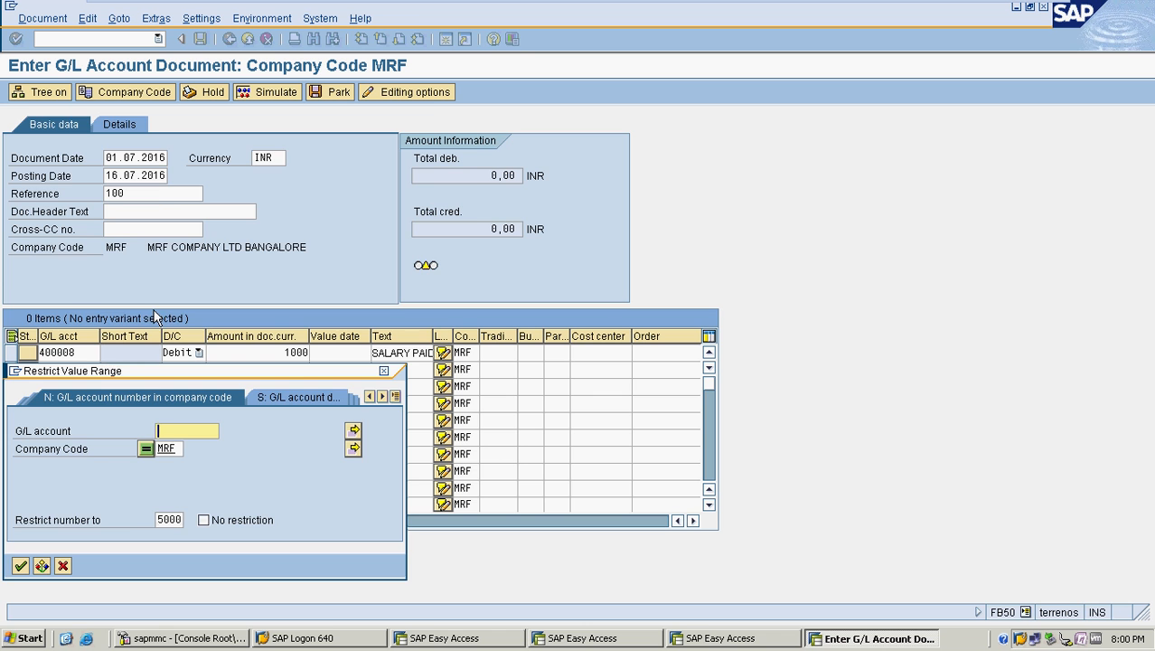
key(Return)
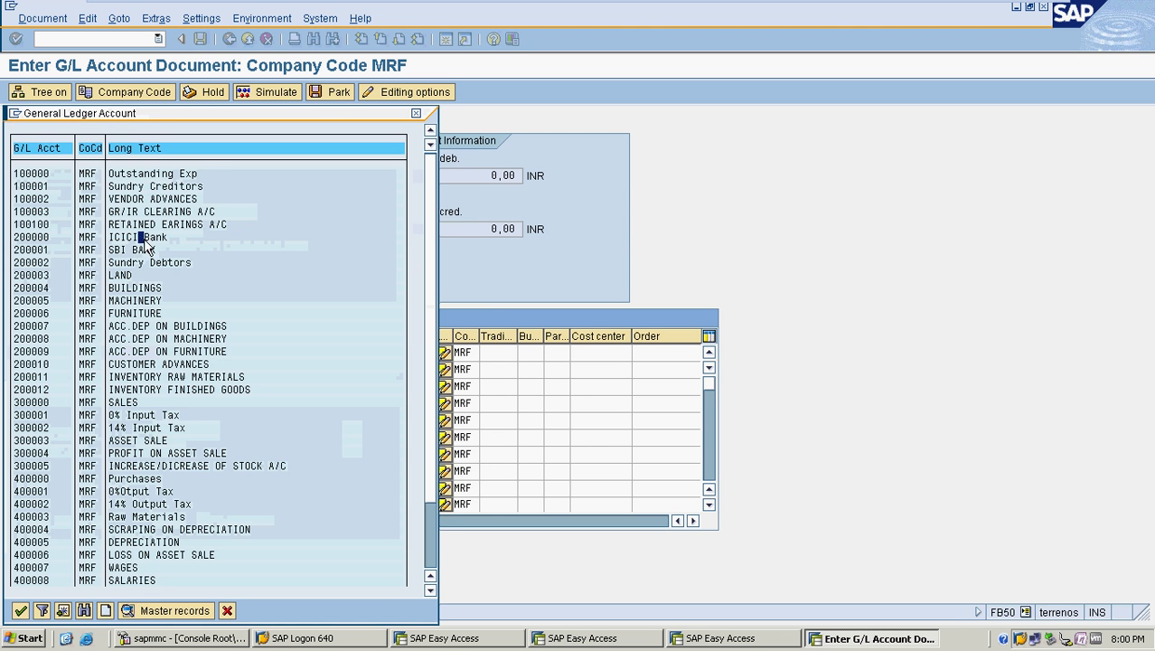
double_click(137, 237)
click(107, 368)
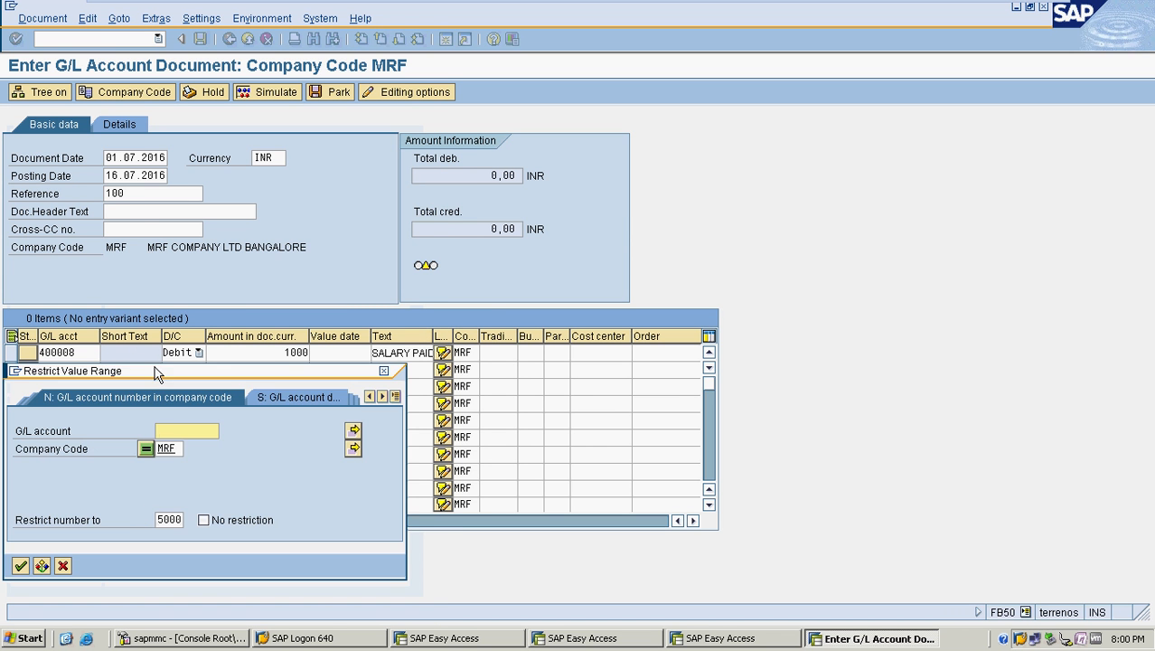
key(Return)
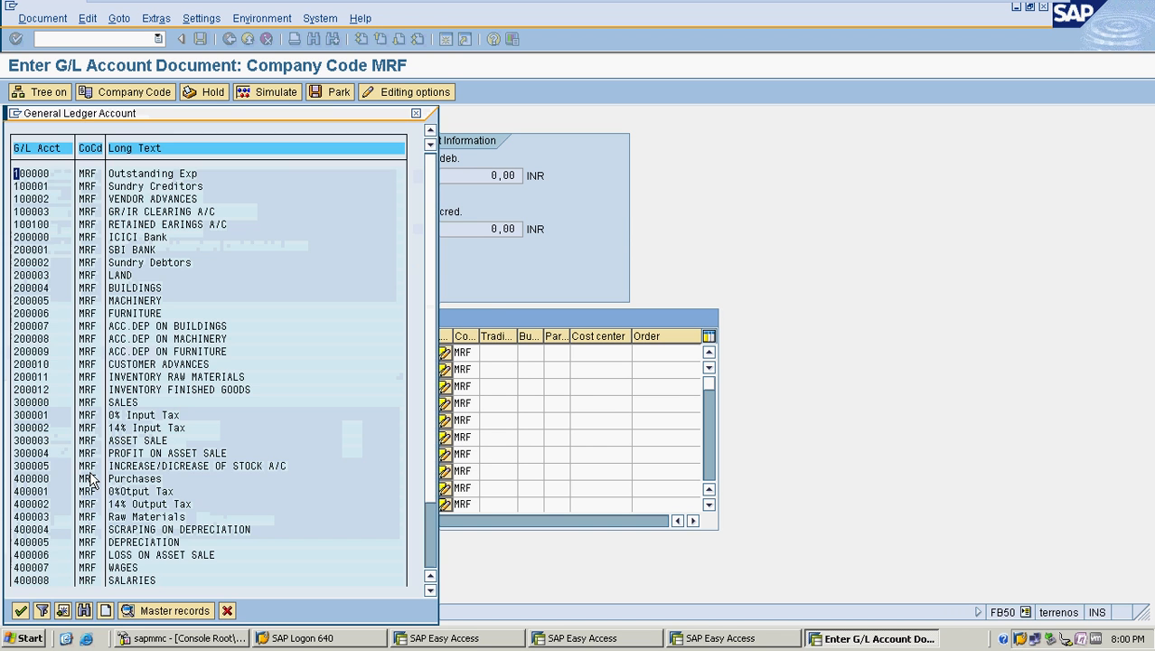
click(135, 237)
double_click(138, 237)
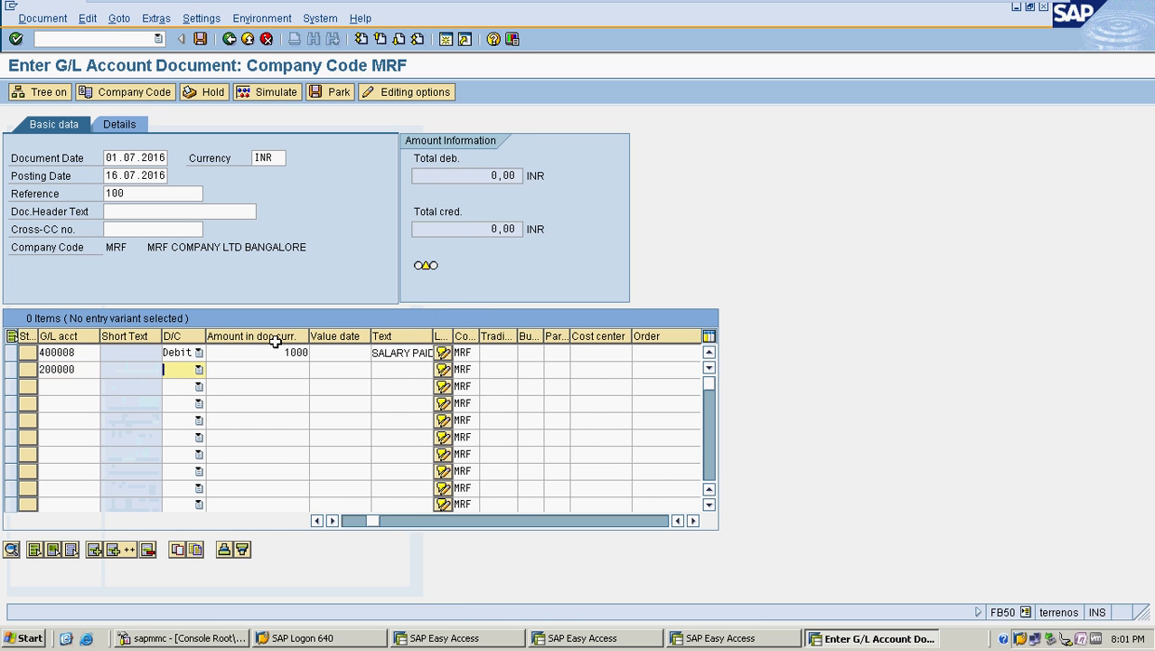
- Set the bank line item to Credit with amount 1000 and the text "salaries paid", and confirm the entries
key(Tab)
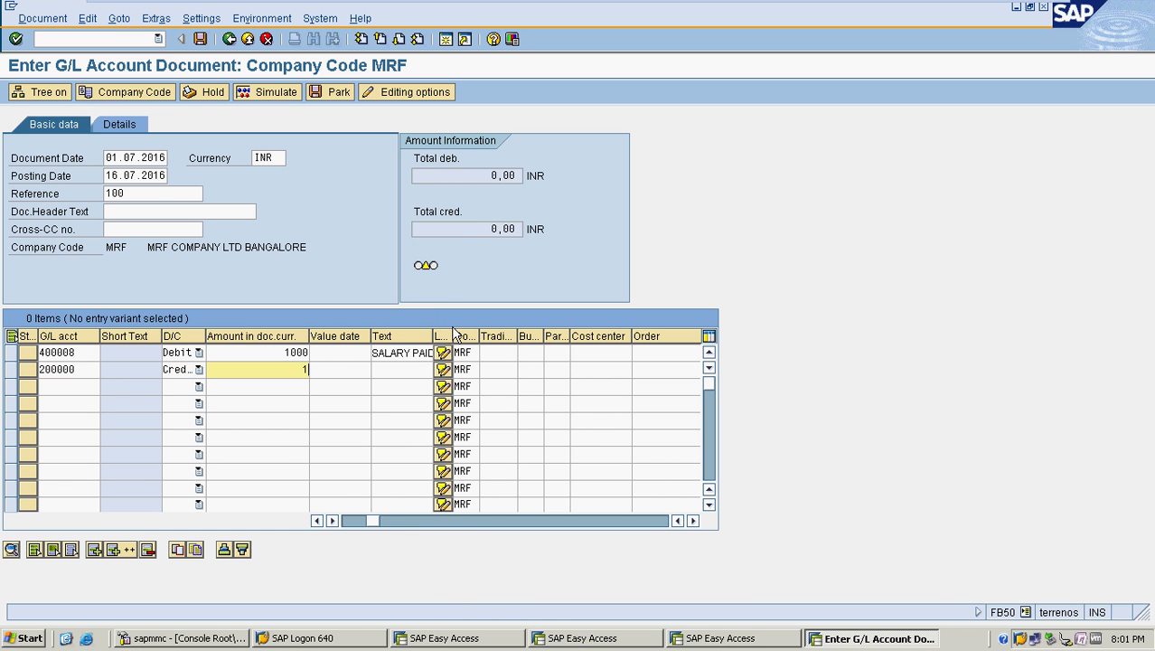
key(Tab)
key(Tab)
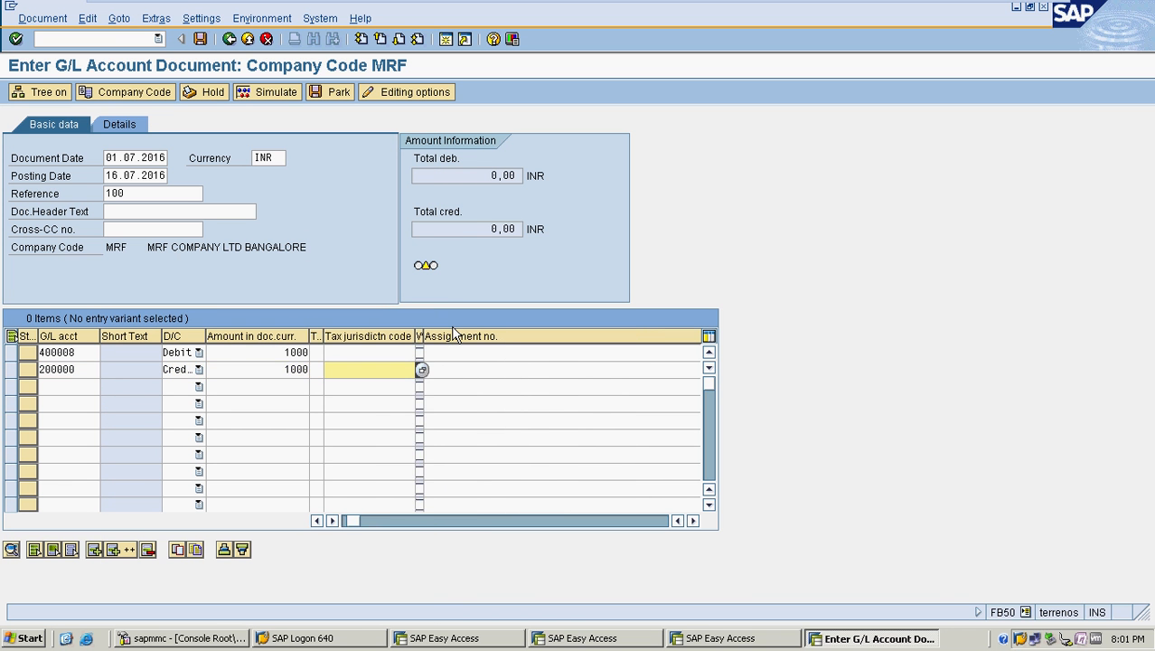
text(sa)
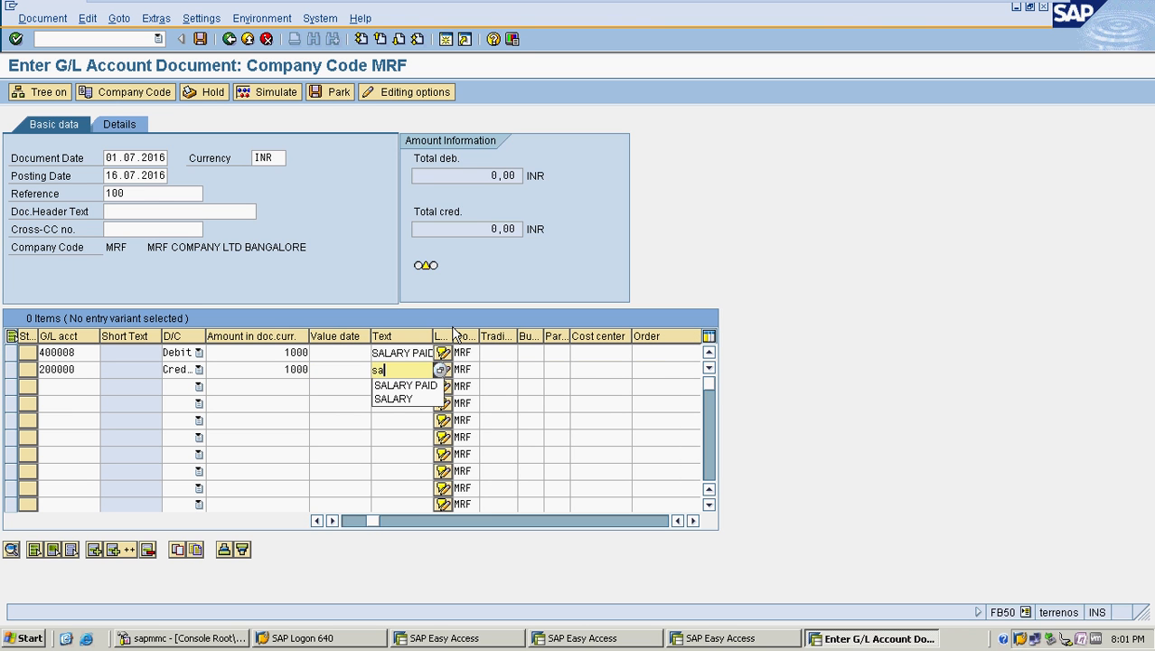
text(laries paid)
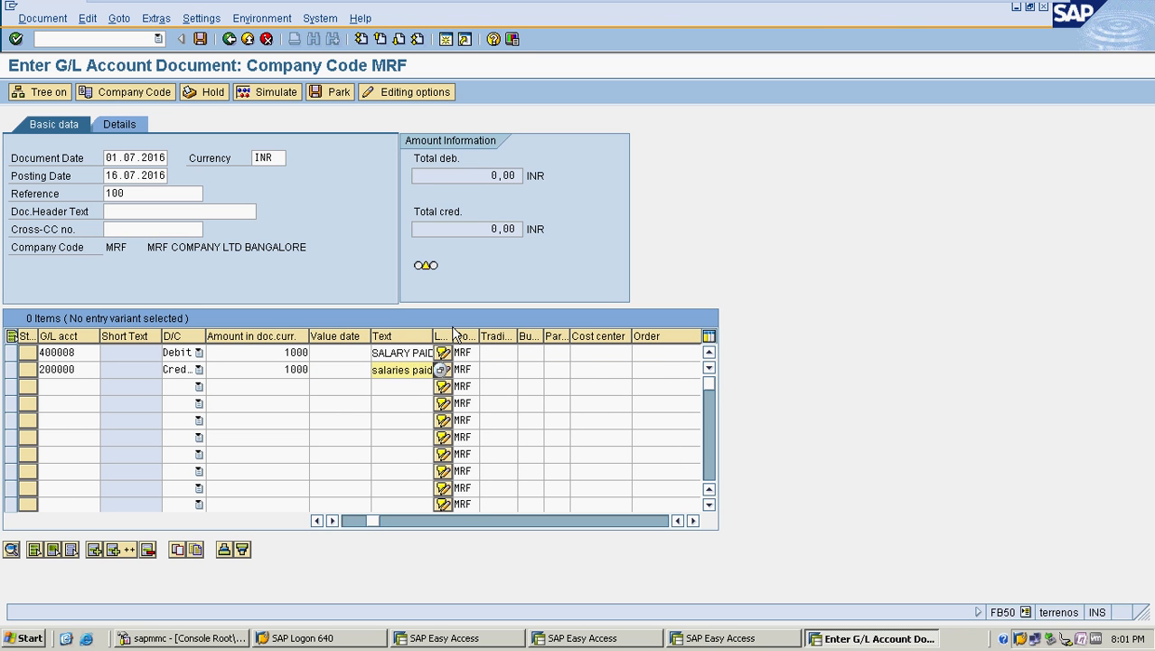
key(Return)
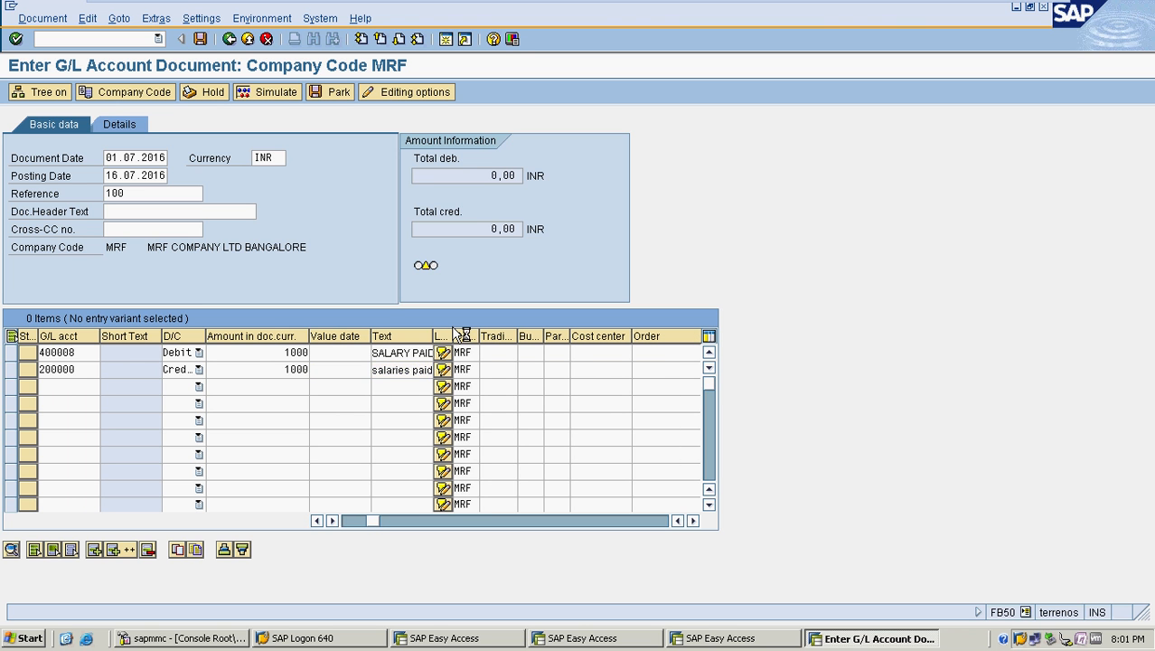
- Simulate the G/L account document and post it in company code MRF
click(63, 19)
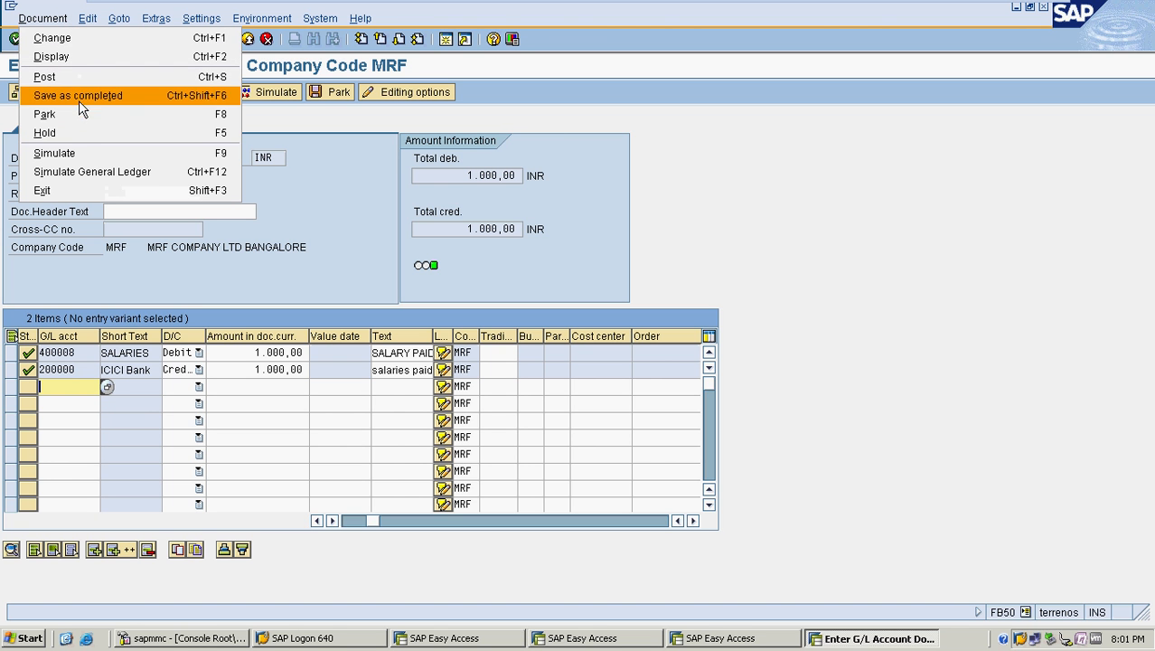
click(79, 154)
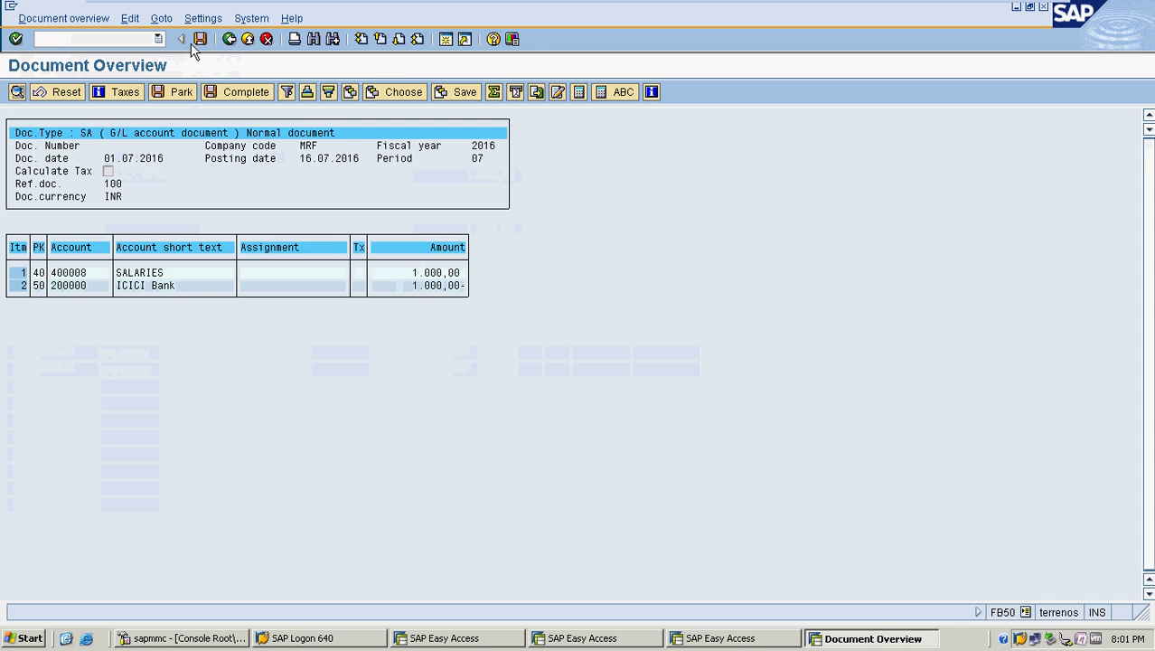
click(199, 42)
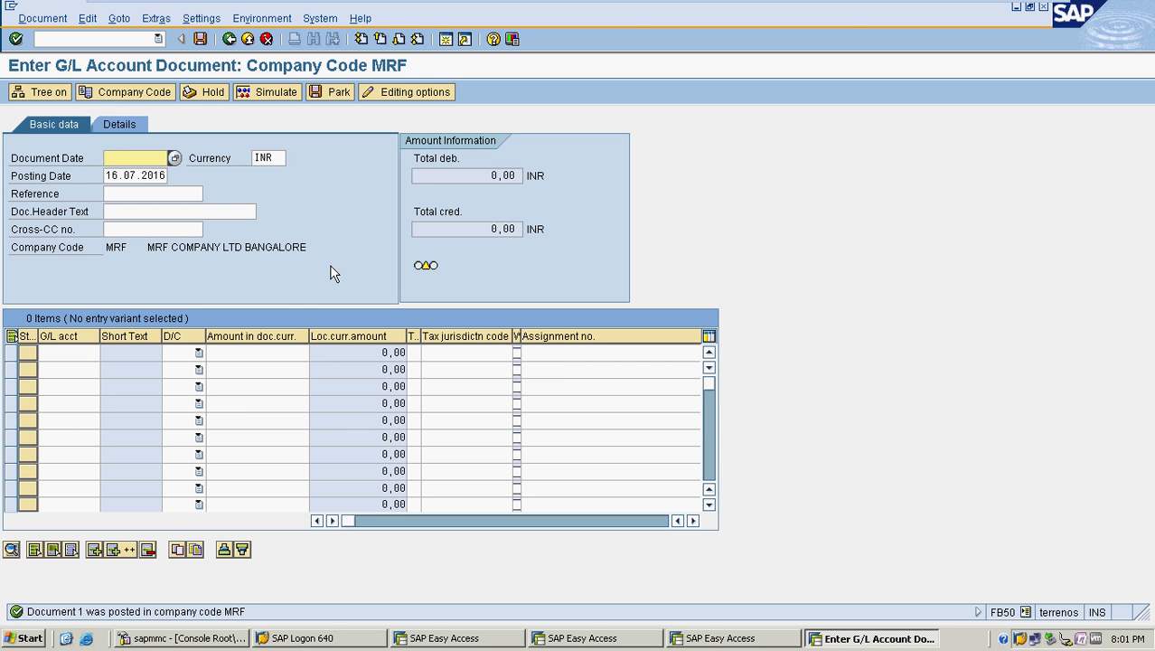
mouse_move(1009, 9)
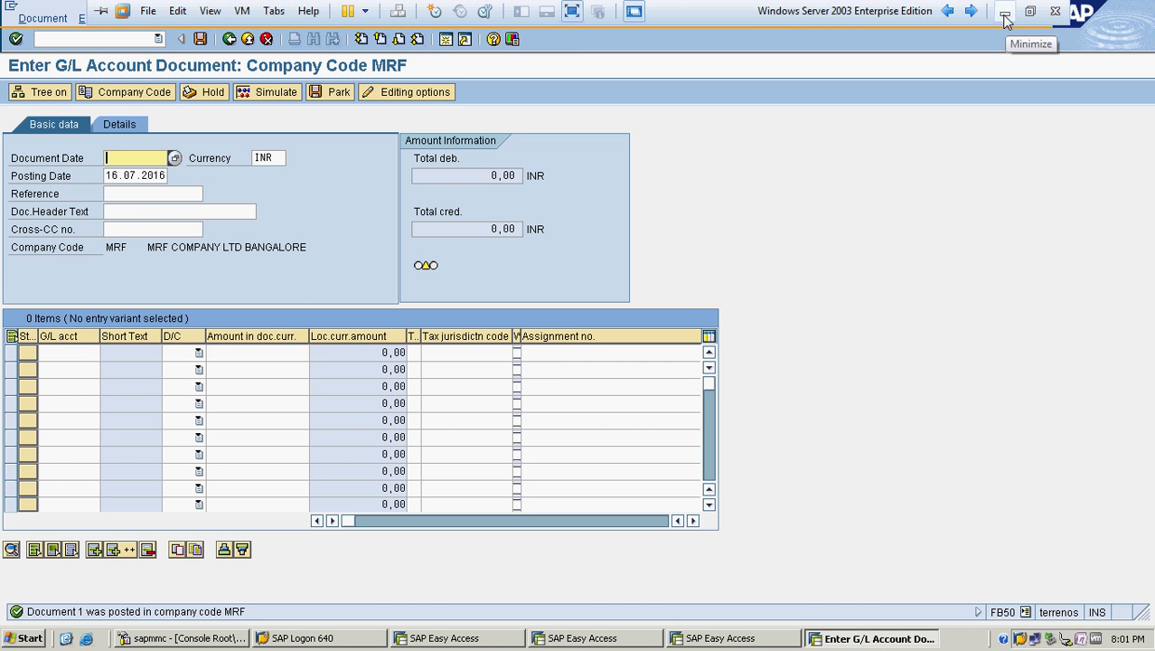
click(1006, 22)
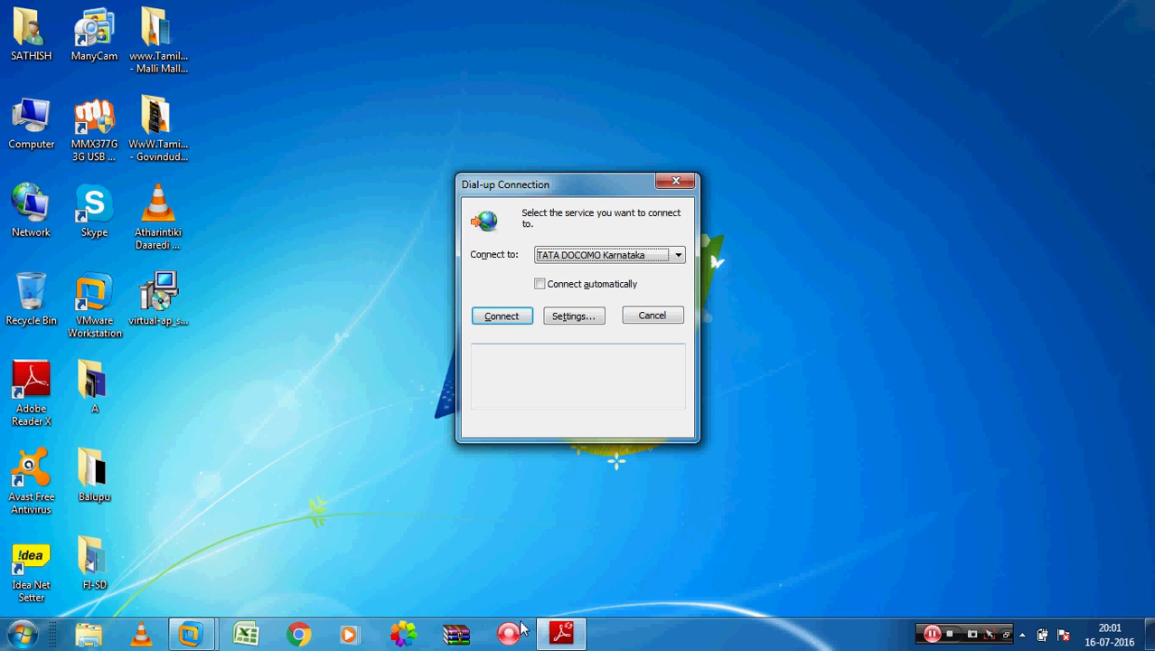
click(937, 635)
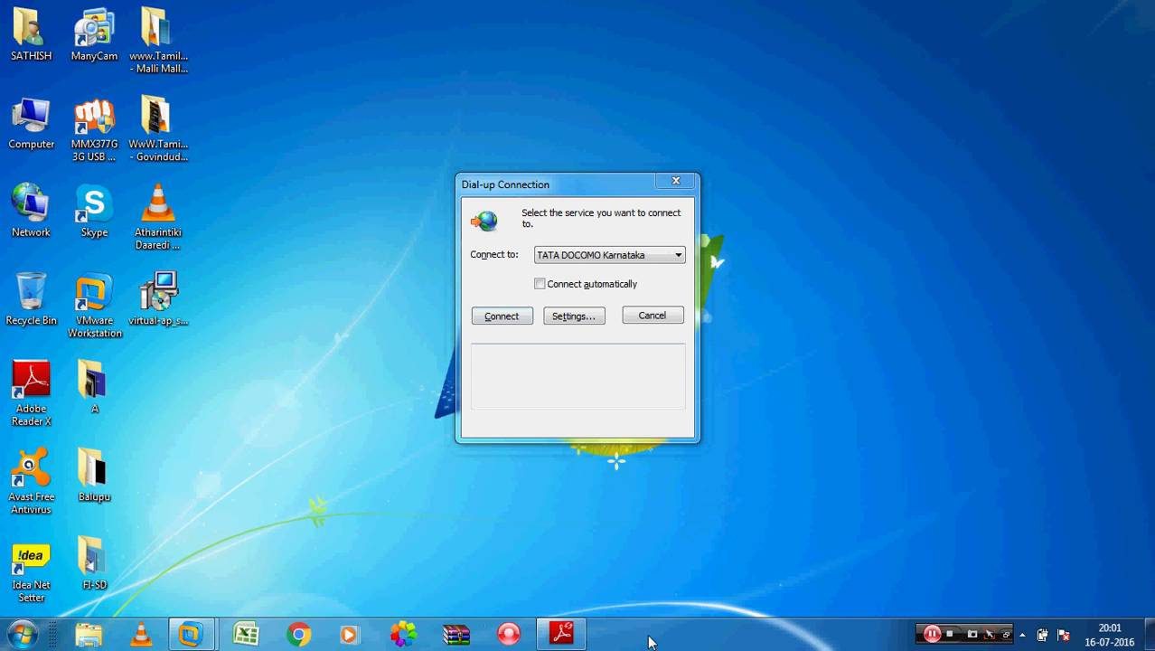
click(520, 639)
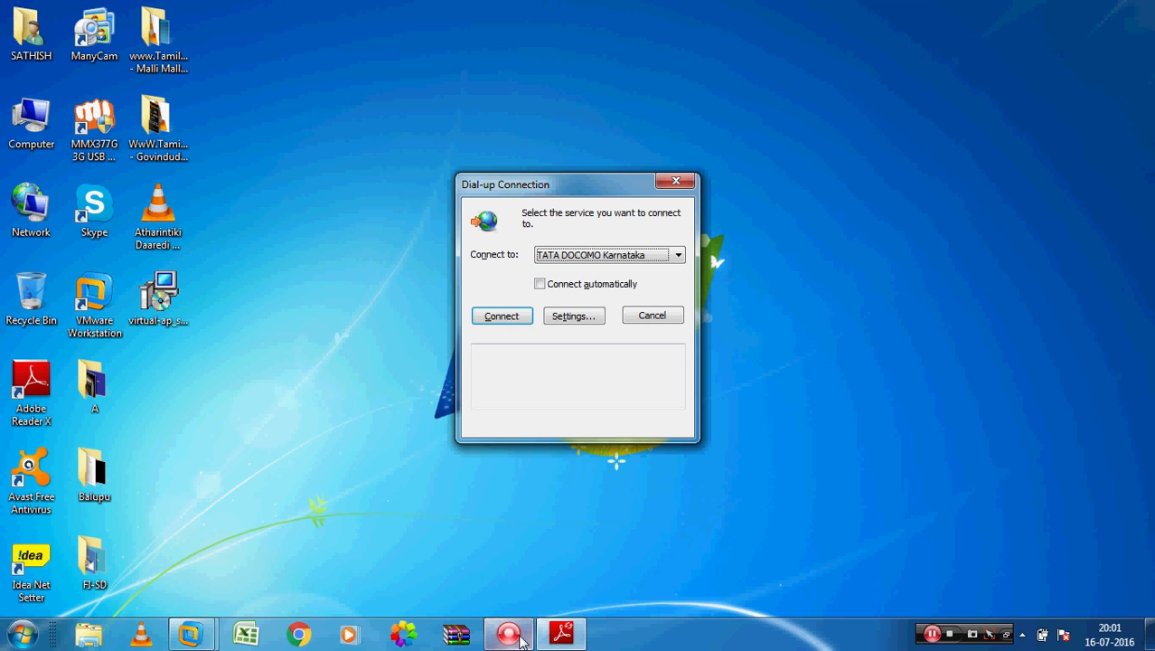